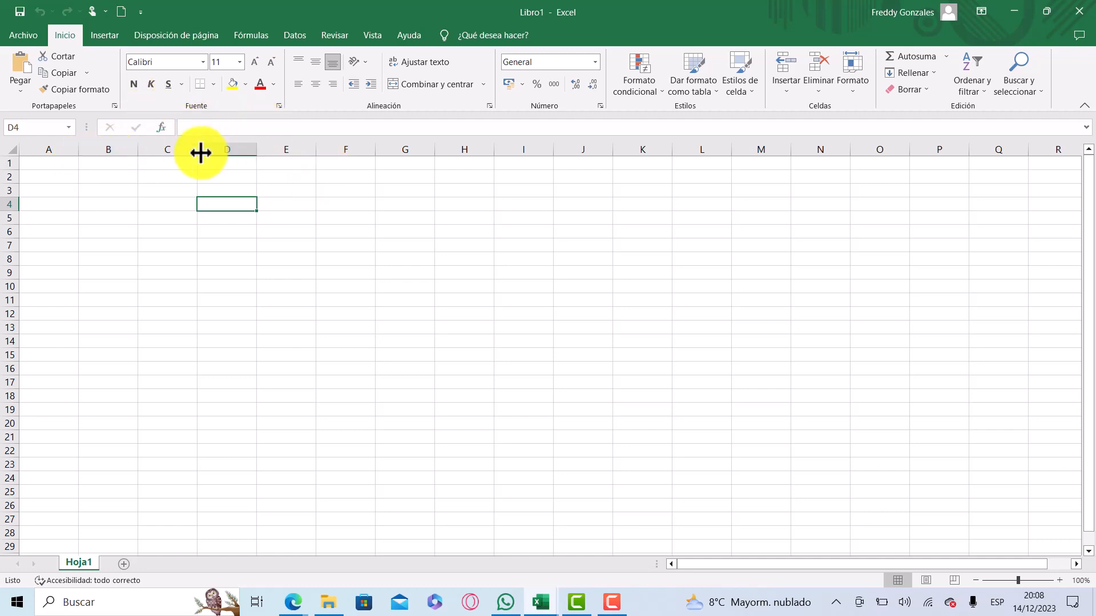
left_click(182, 148)
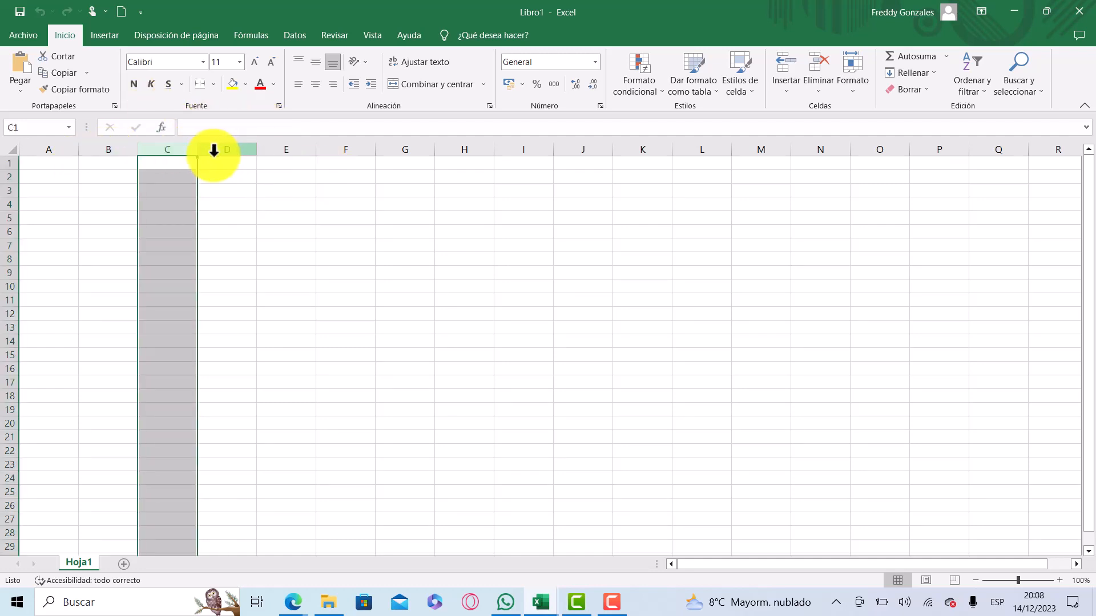
left_click(223, 204)
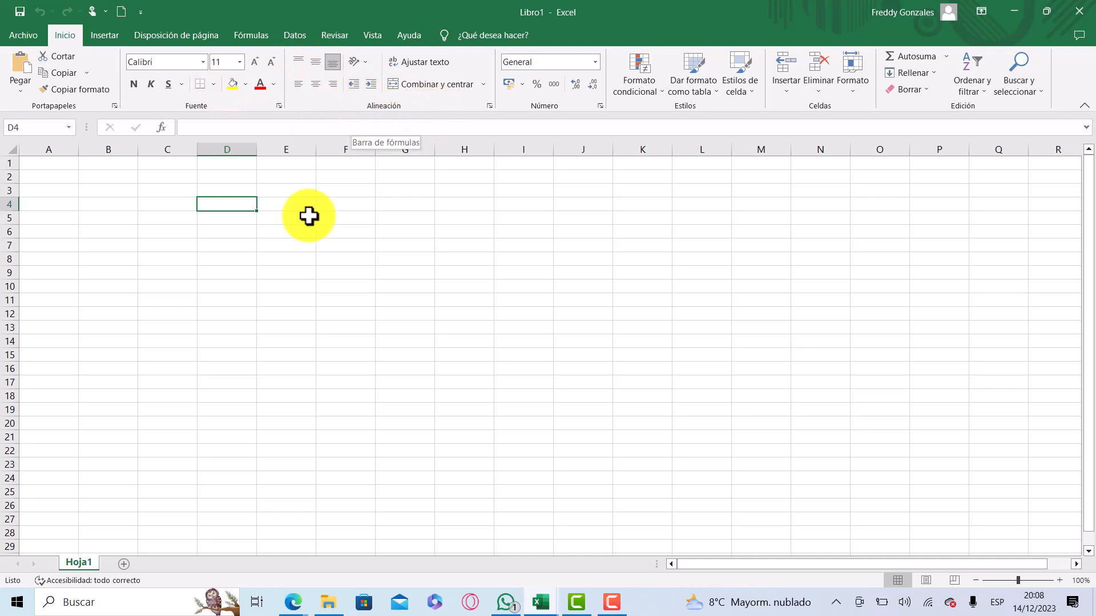
left_click(184, 243)
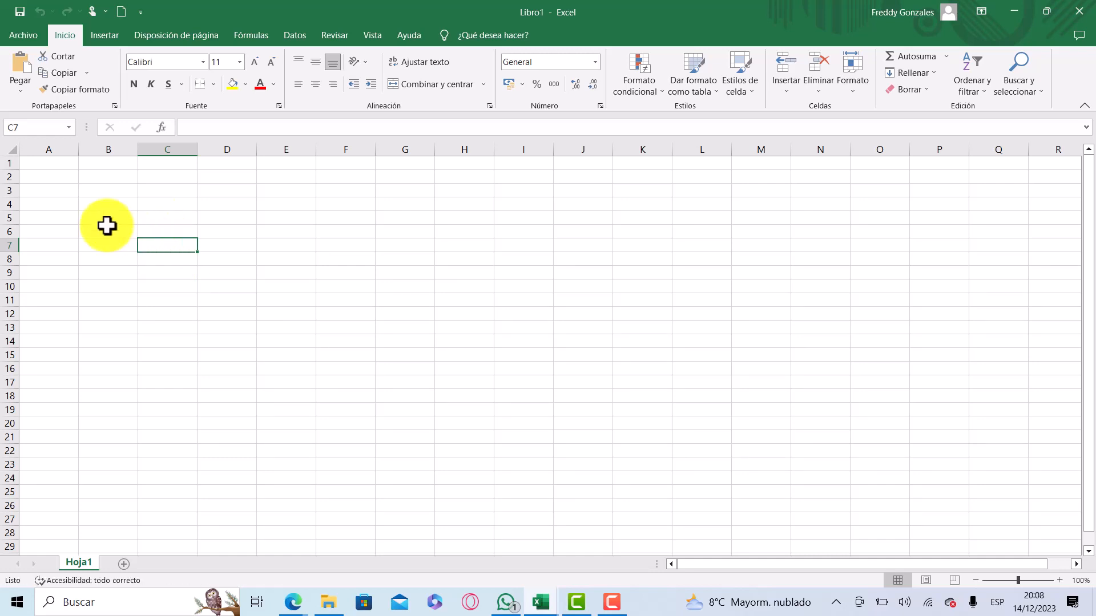
left_click(110, 231)
left_click(153, 238)
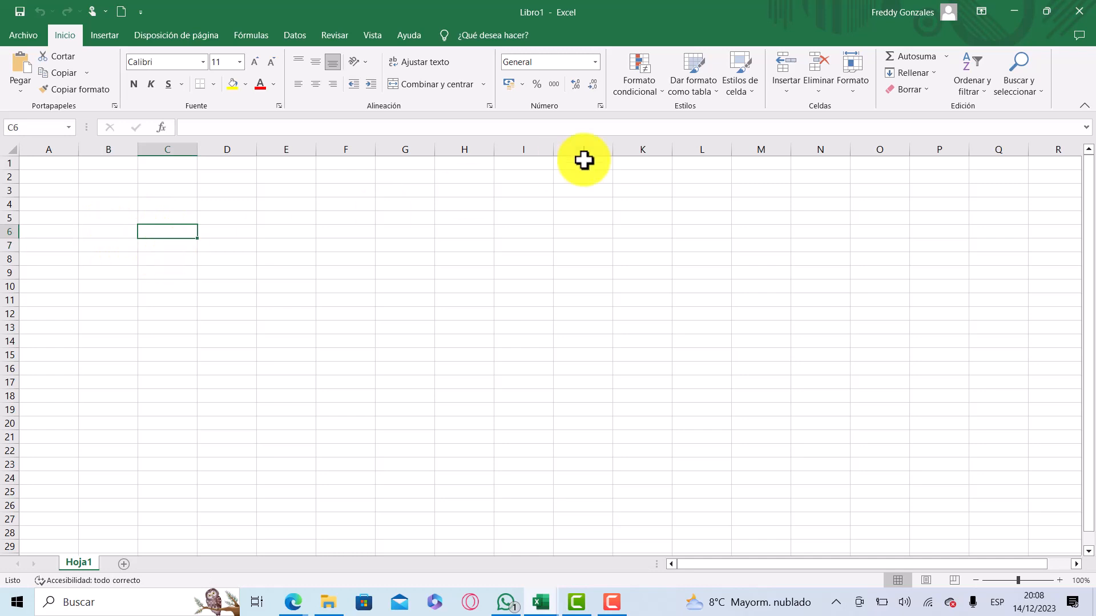
left_click(786, 138)
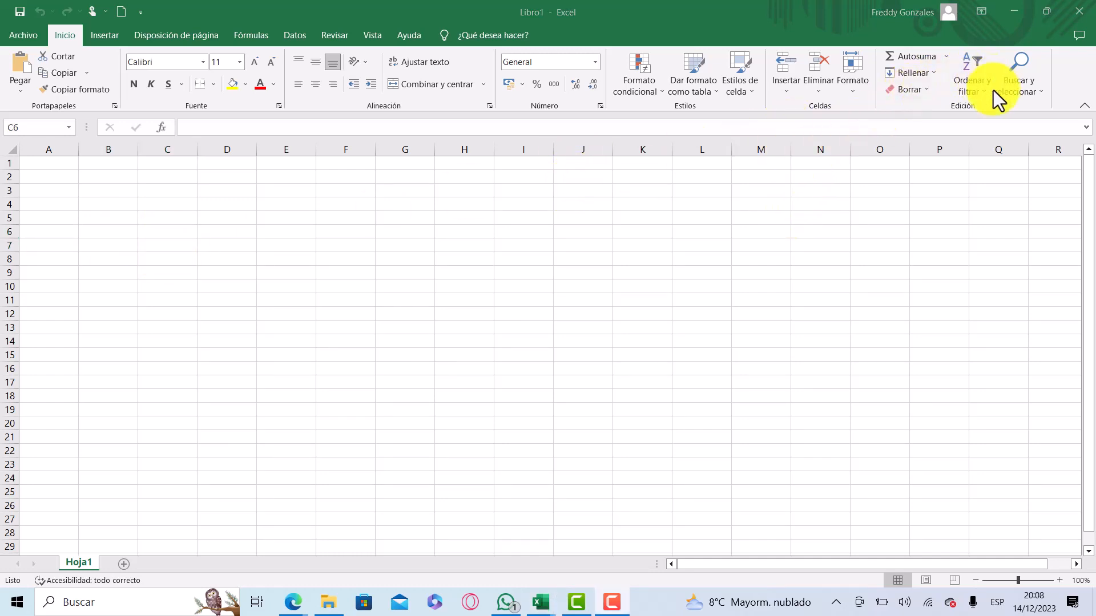
left_click(171, 228)
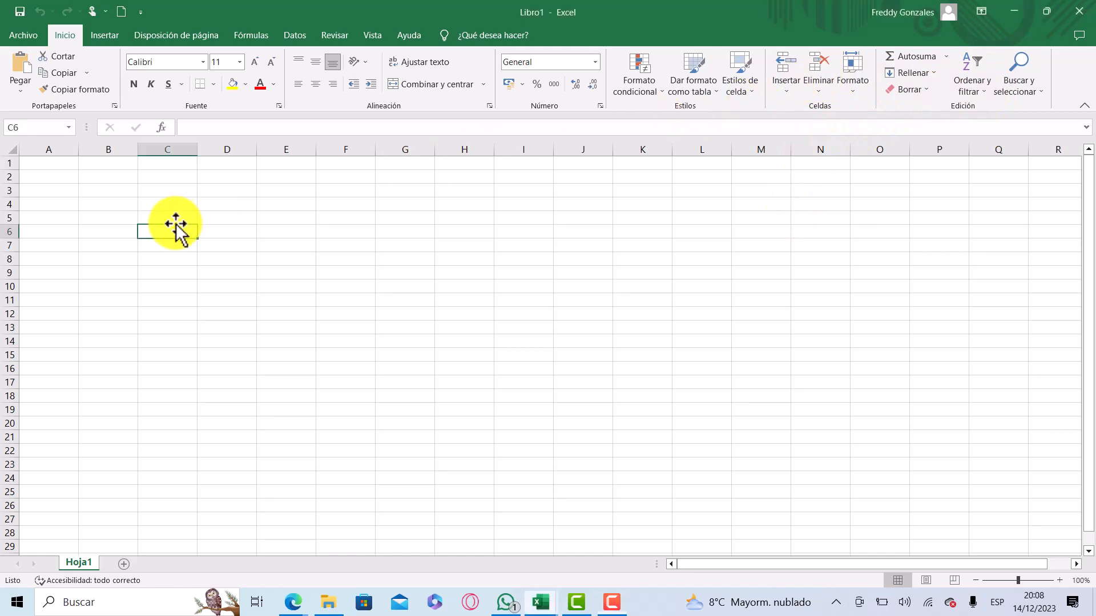
left_click(147, 216)
left_click(112, 215)
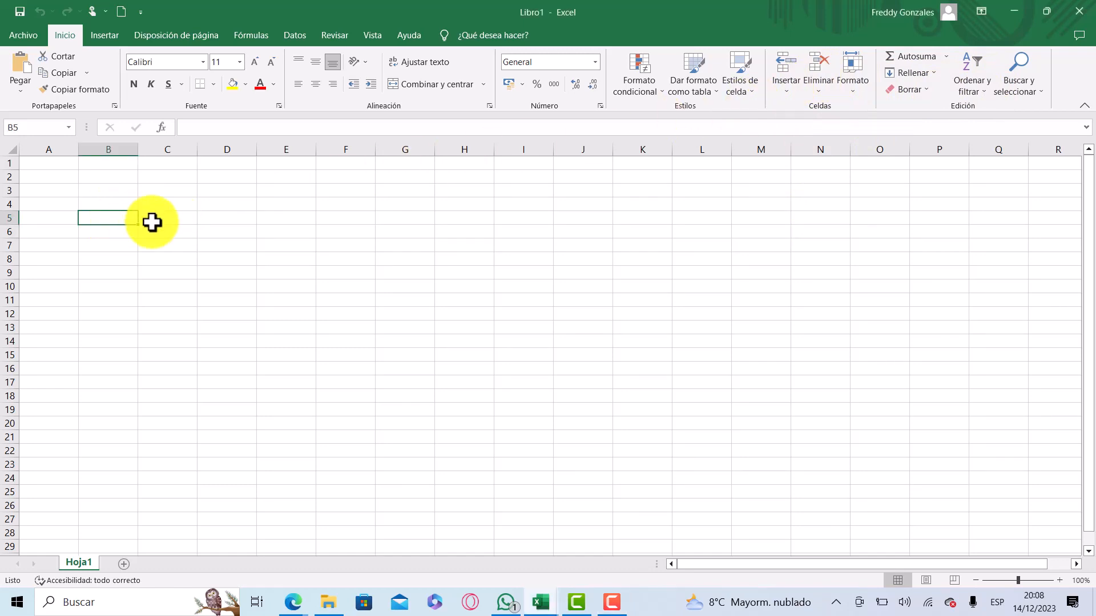
Step: Enter the values 45, 78, 12, 645 and 12 across row 5 in cells C5 to G5
left_click(177, 222)
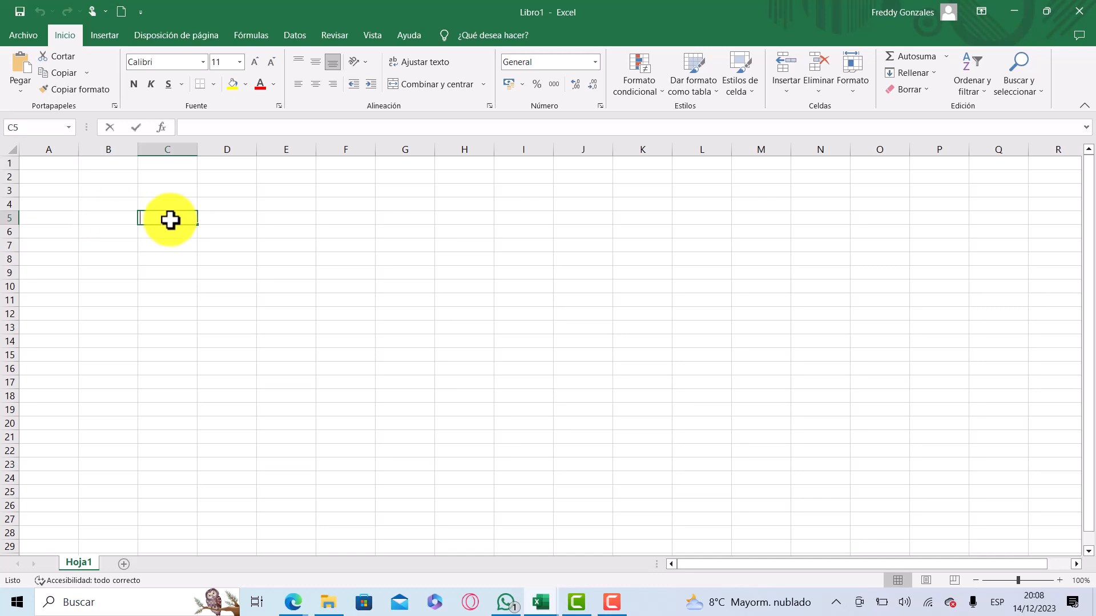
type("45")
key("Tab")
type("78")
key("Tab")
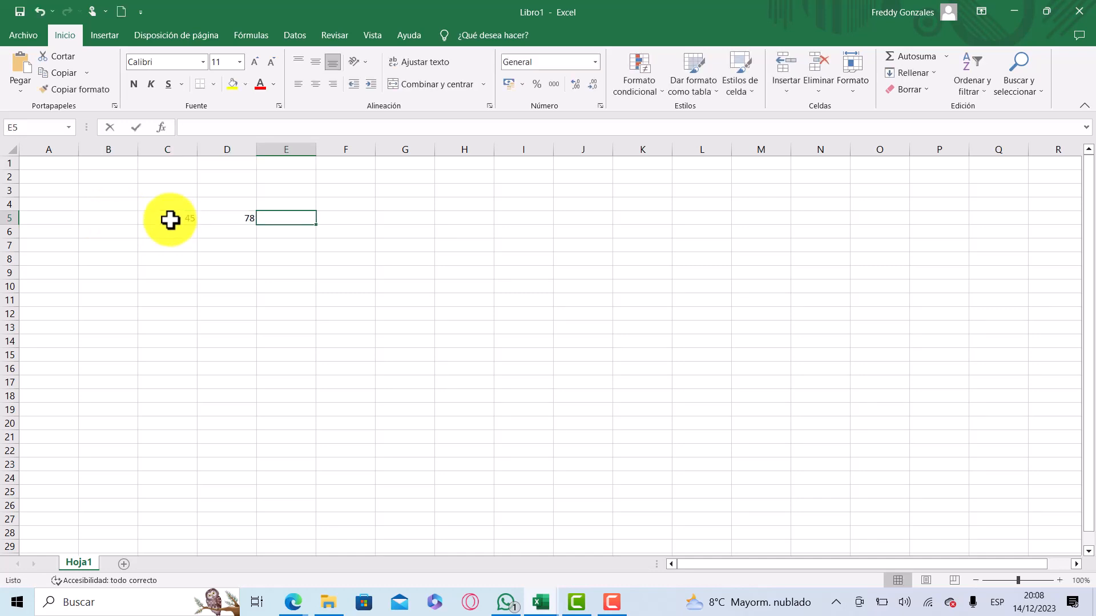
type("12")
key("Tab")
type("645")
key("Tab")
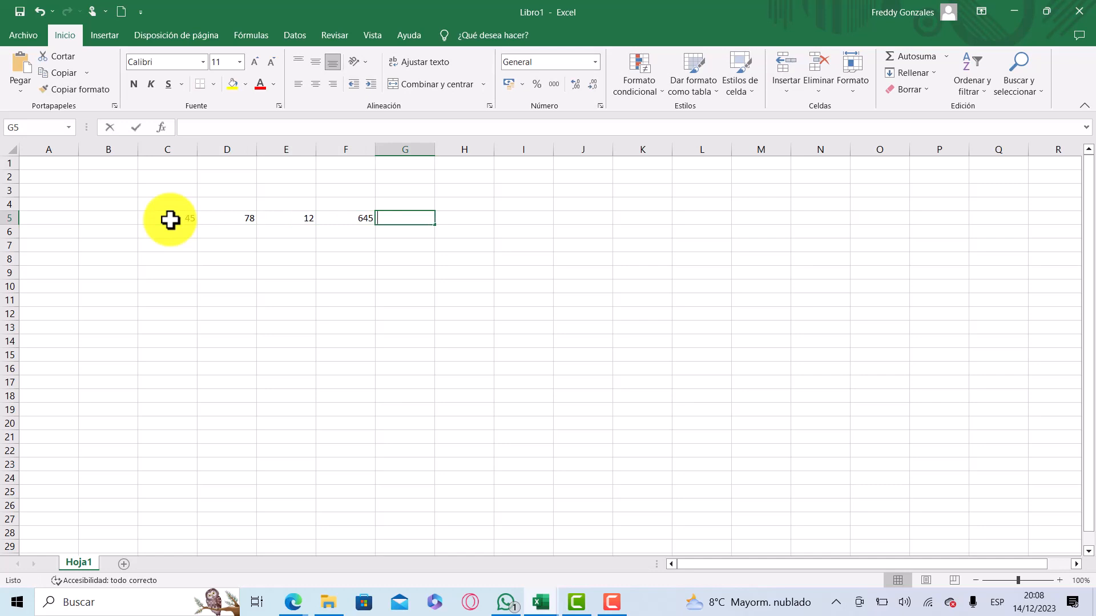
type("12")
key("Tab")
key("Return")
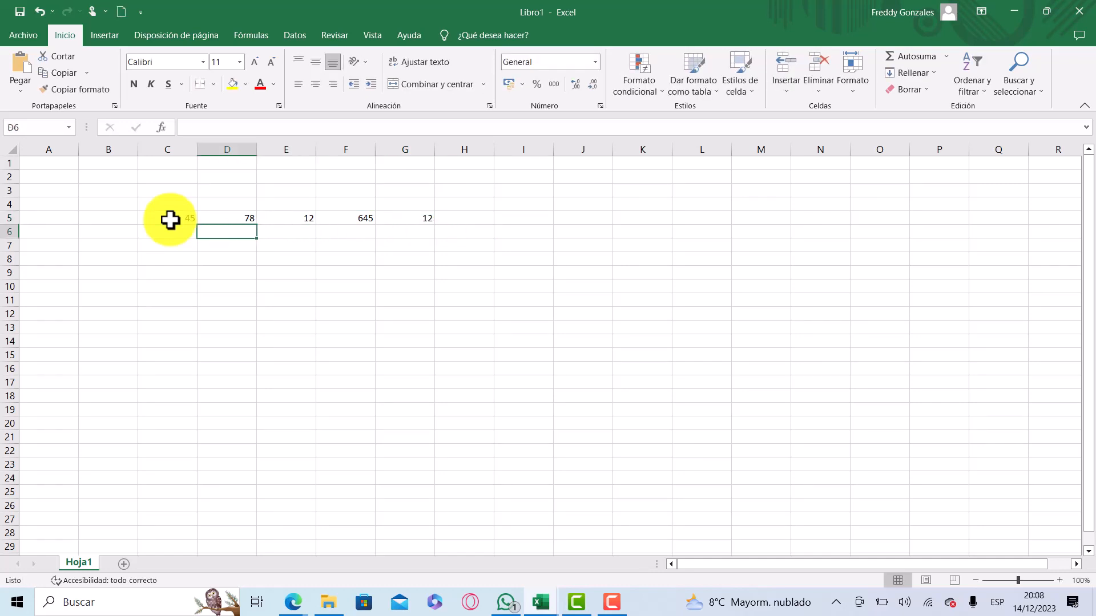
Step: Fill cells C6 to G6 with the values 45, 64, 78, 12 and 21
key("Left")
type("45")
key("Tab")
type("64")
key("Tab")
type("78")
key("Tab")
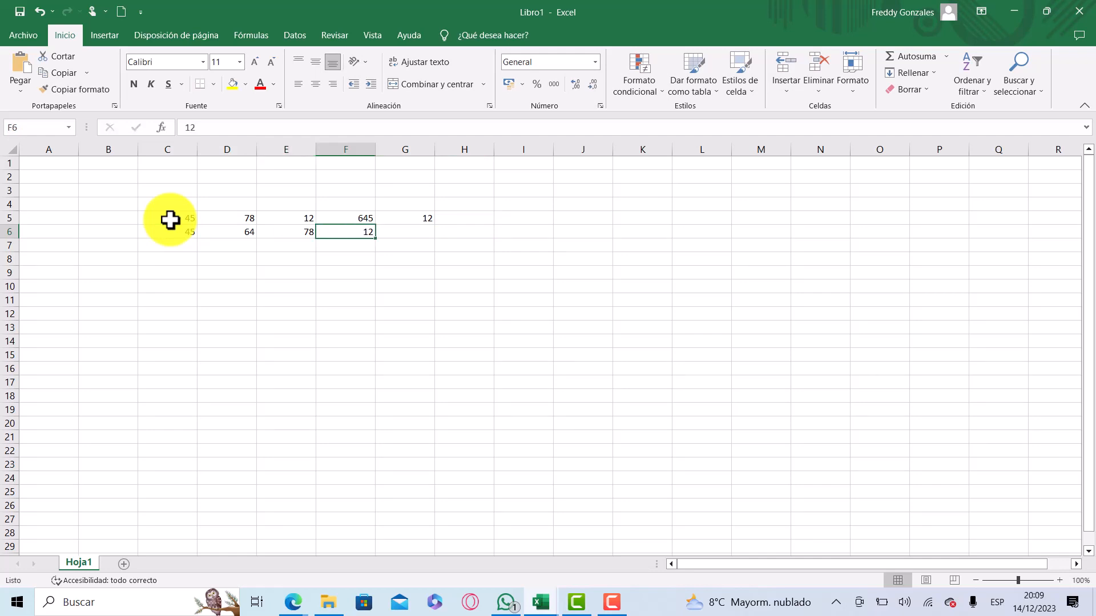
key("Tab")
type("21")
key("Down")
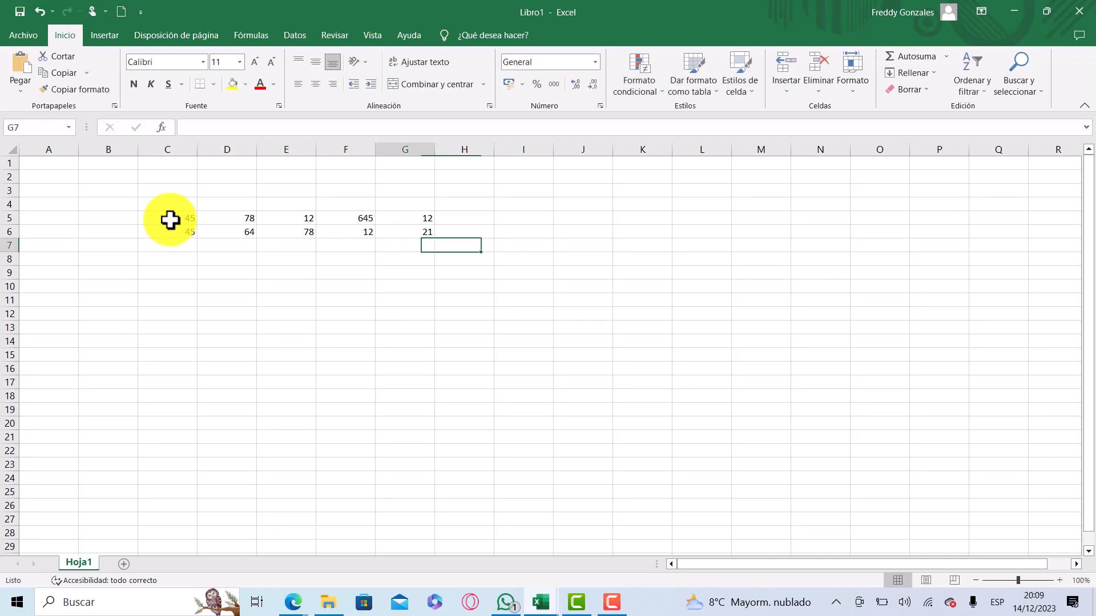
Step: Enter 78, 64, 12, 78 and 945 in row 7, from column C to column G
key("Left")
key("Left")
key("Left")
key("Left")
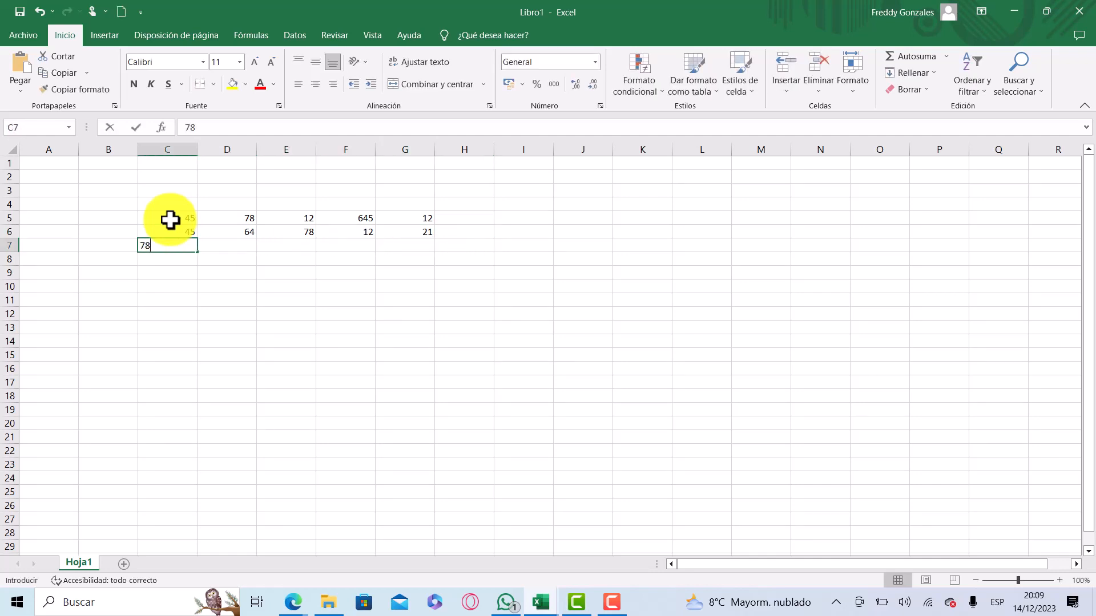
type("78")
key("Tab")
key("Tab")
type("12")
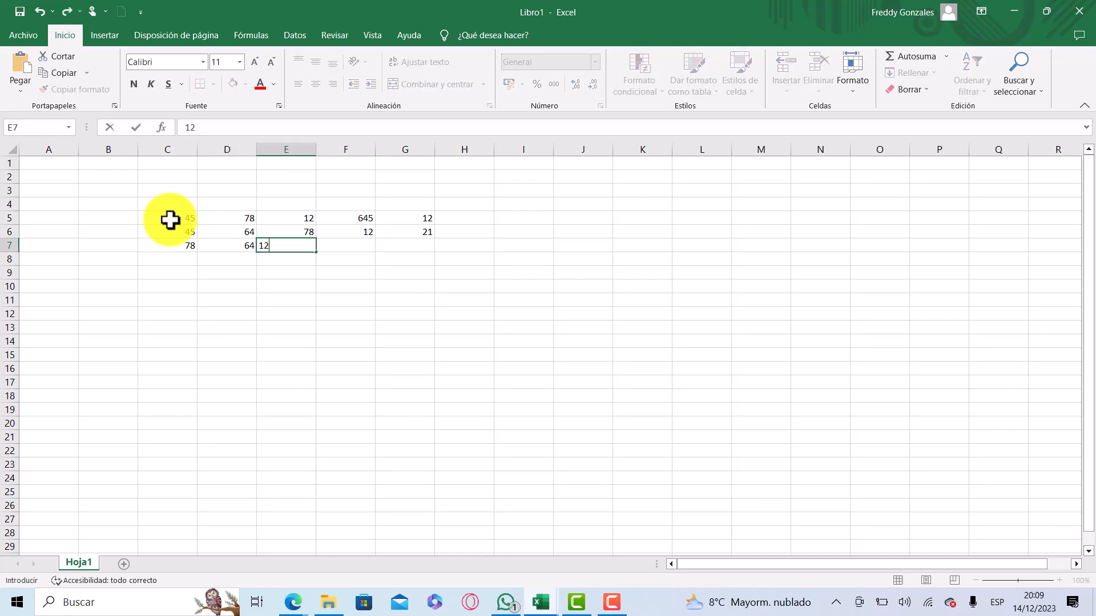
key("Tab")
type("78")
key("Tab")
type("945")
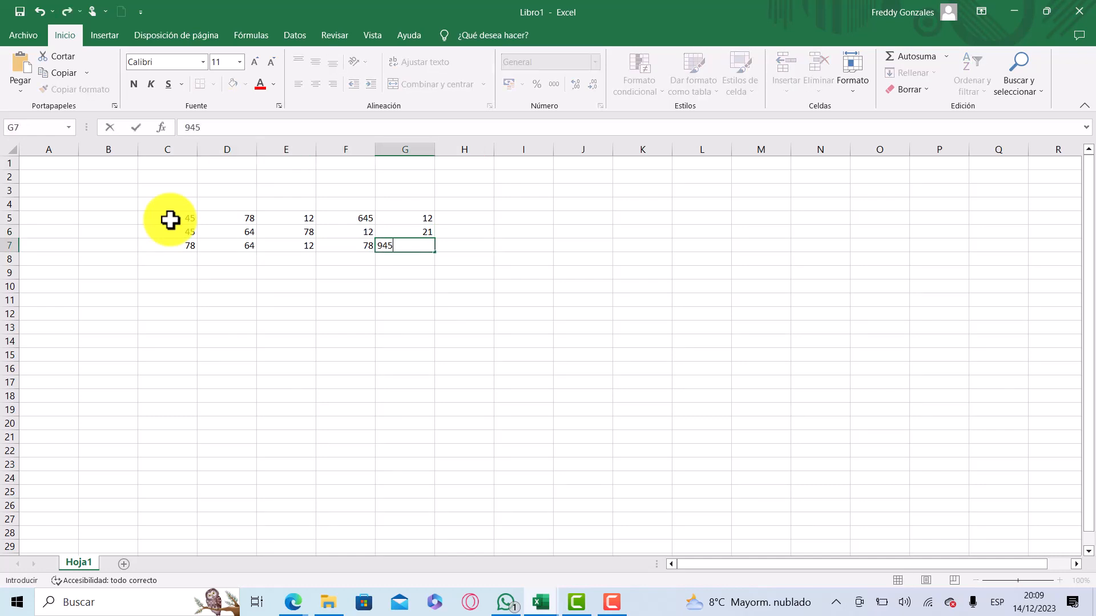
key("Return")
Step: Add up the five row 5 values in cell H5 with the formula =C5+D5+E5+F5+G5
left_click(460, 232)
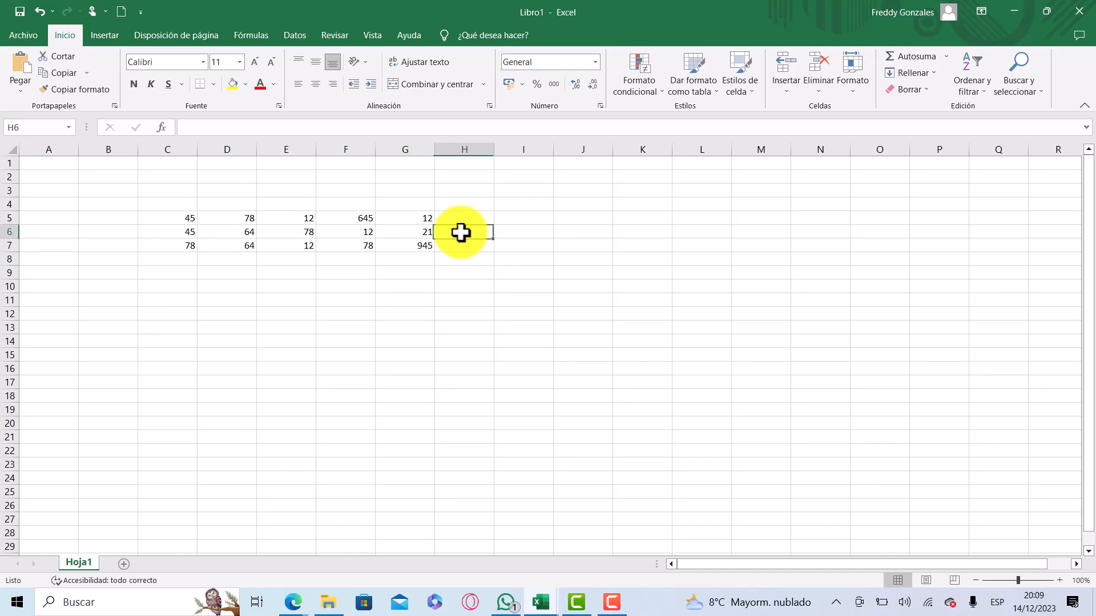
left_click(456, 220)
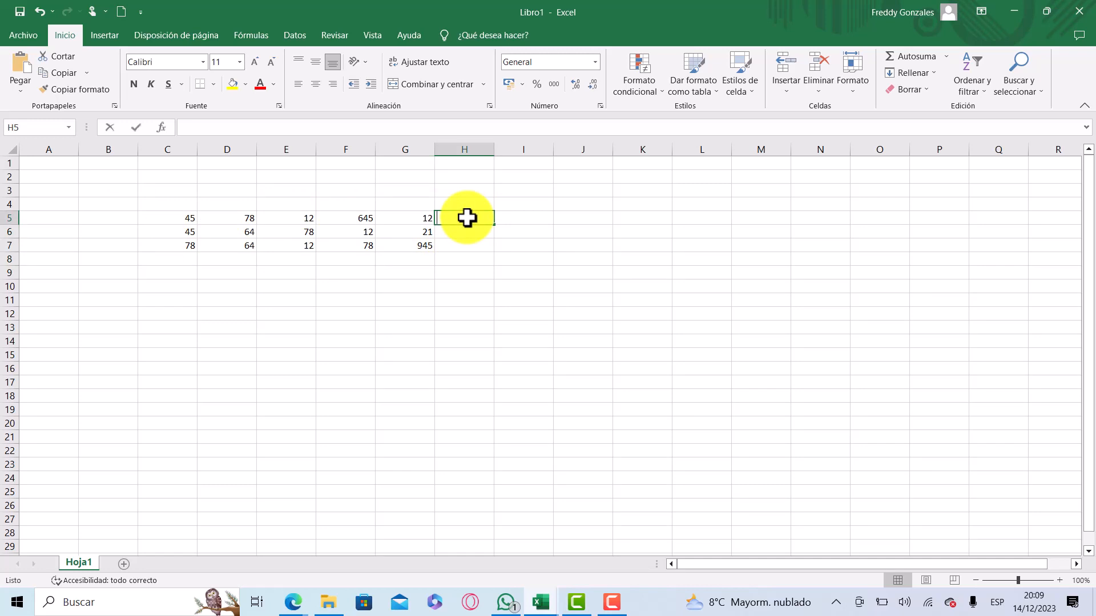
type("=")
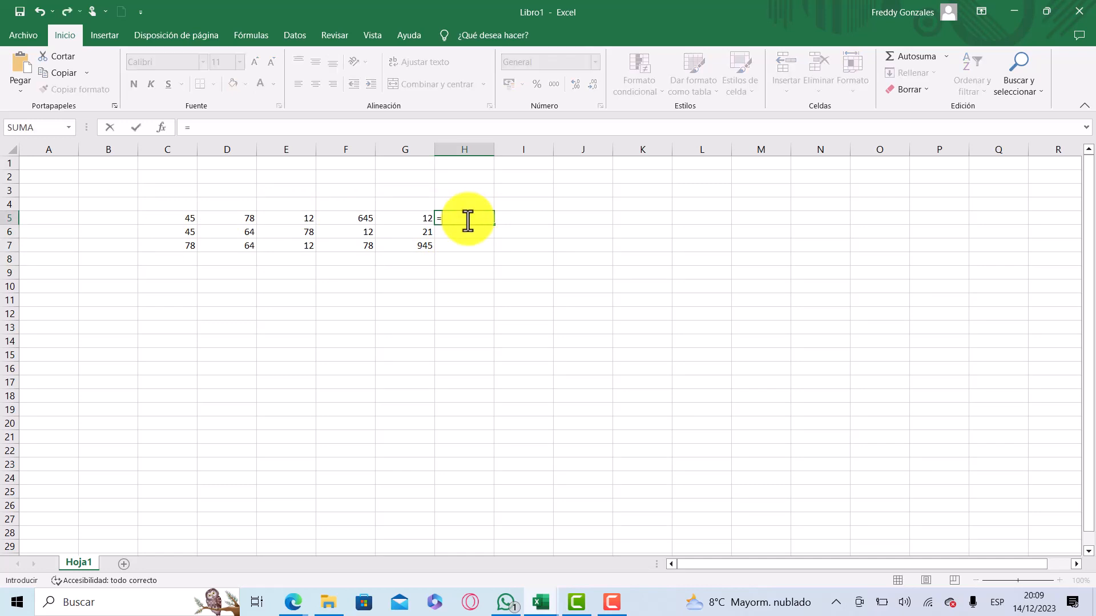
left_click(166, 215)
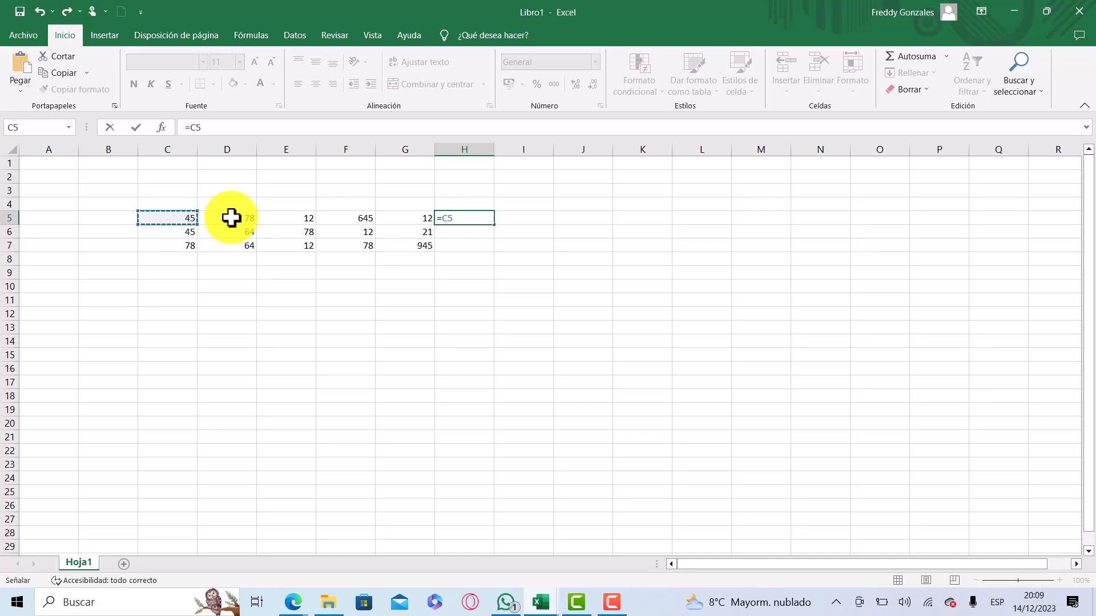
type("+")
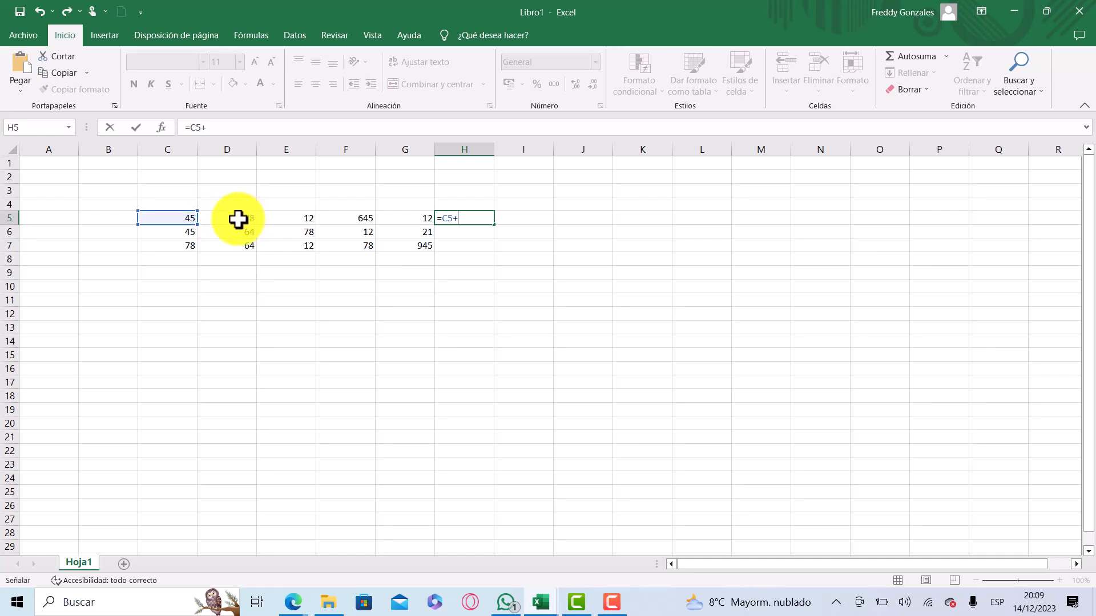
left_click(243, 219)
type("+")
left_click(276, 220)
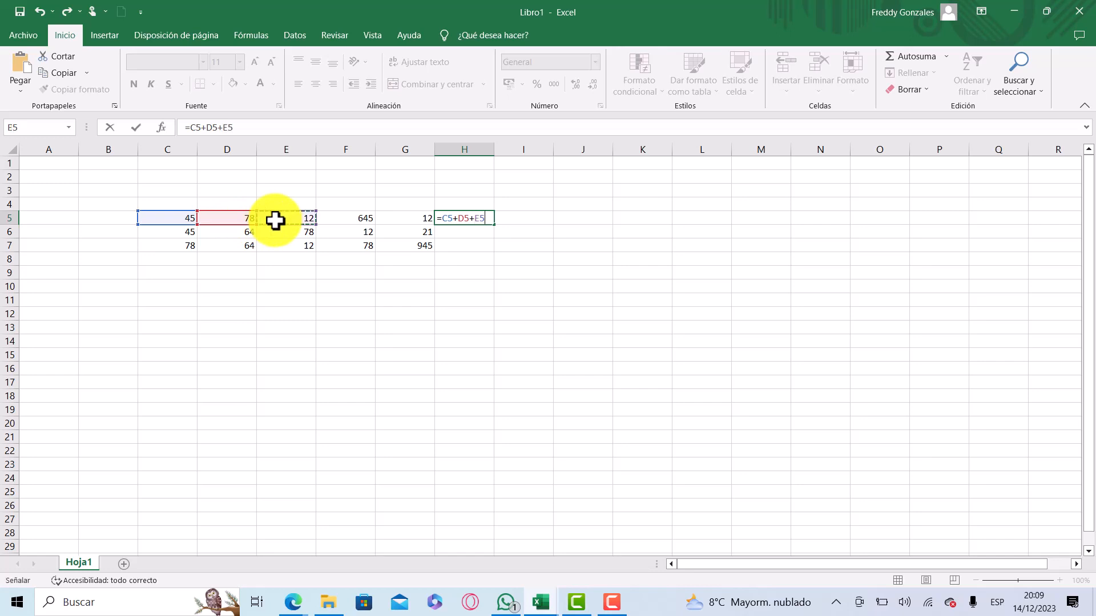
type("+")
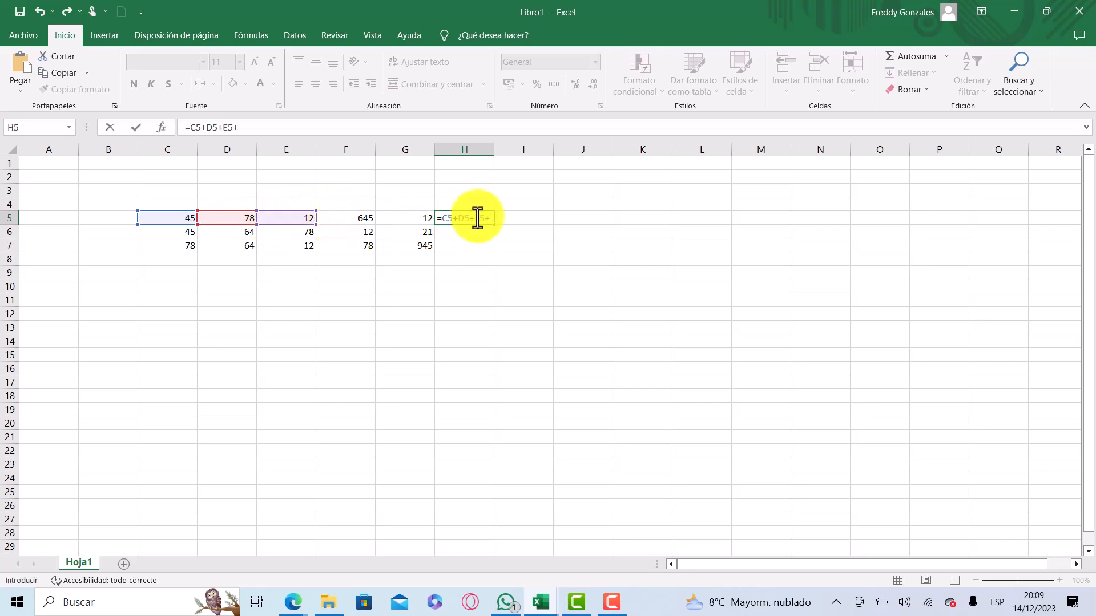
left_click(341, 216)
type("+")
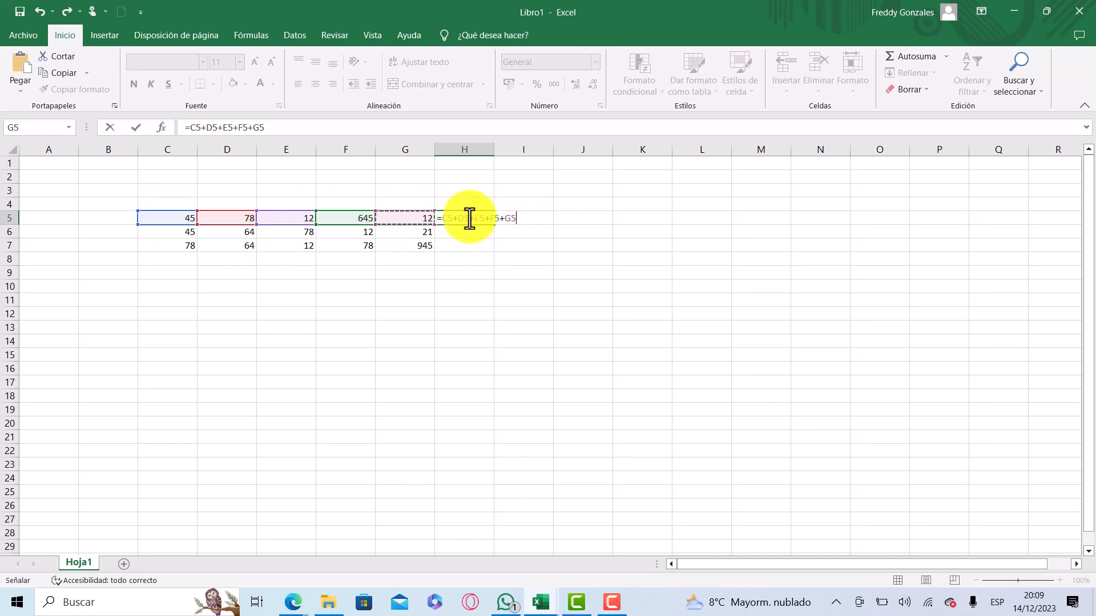
left_click(221, 217)
left_click(403, 217)
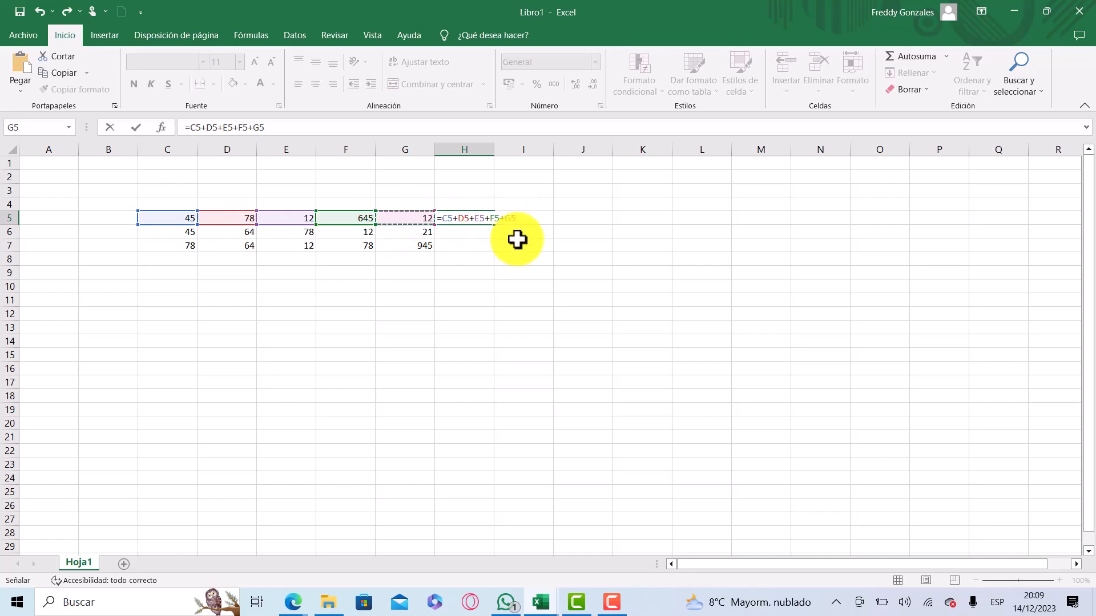
key("Return")
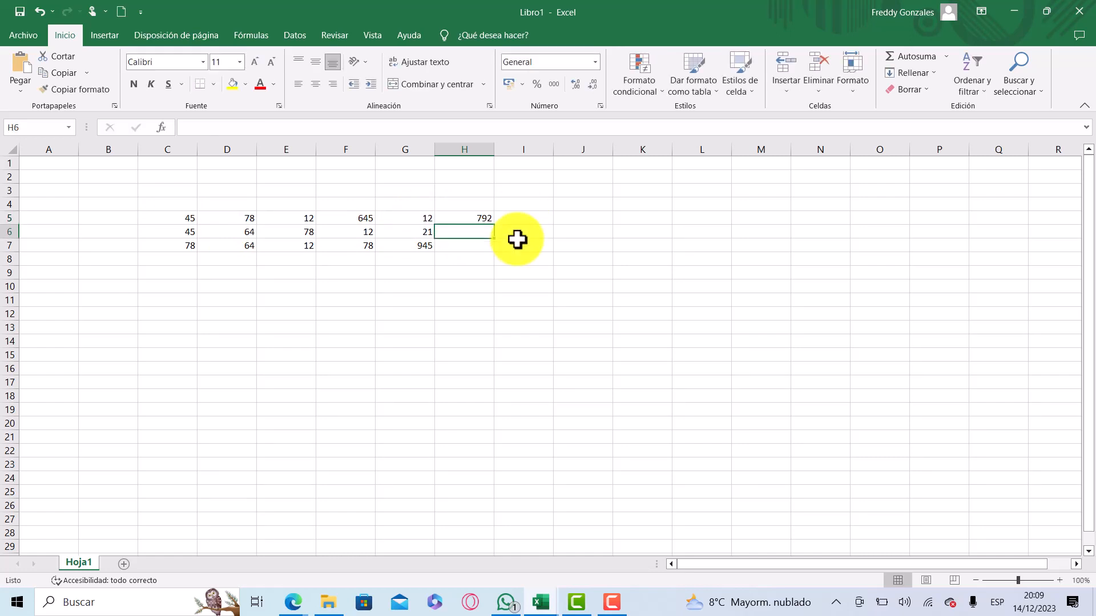
Step: Inspect the addition formula stored in cell H5 and leave it as it is
left_click(474, 219)
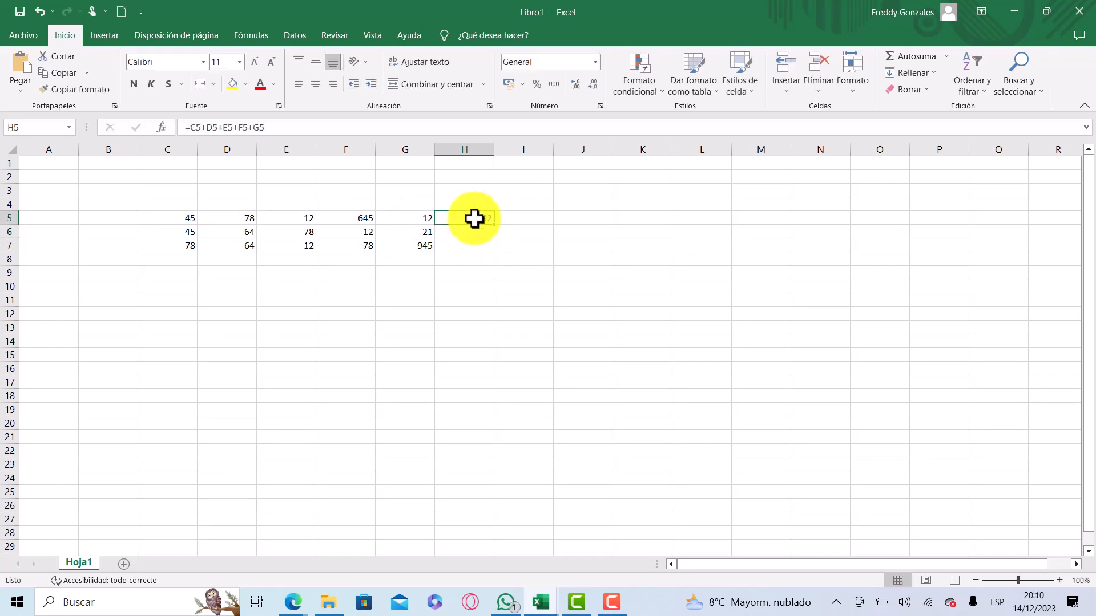
left_click(359, 126)
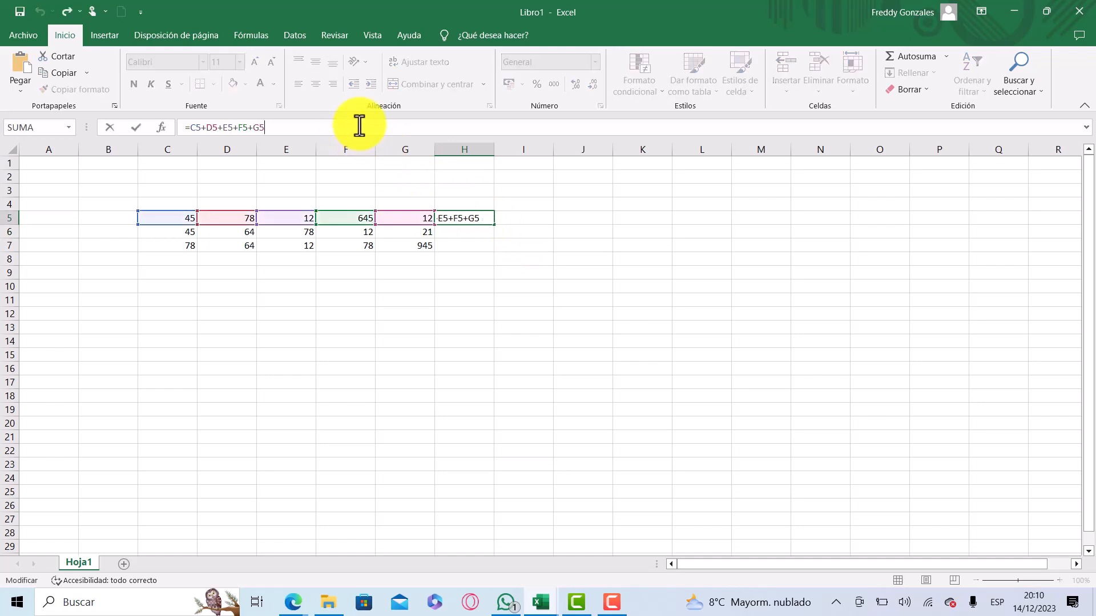
key("Return")
left_click(460, 217)
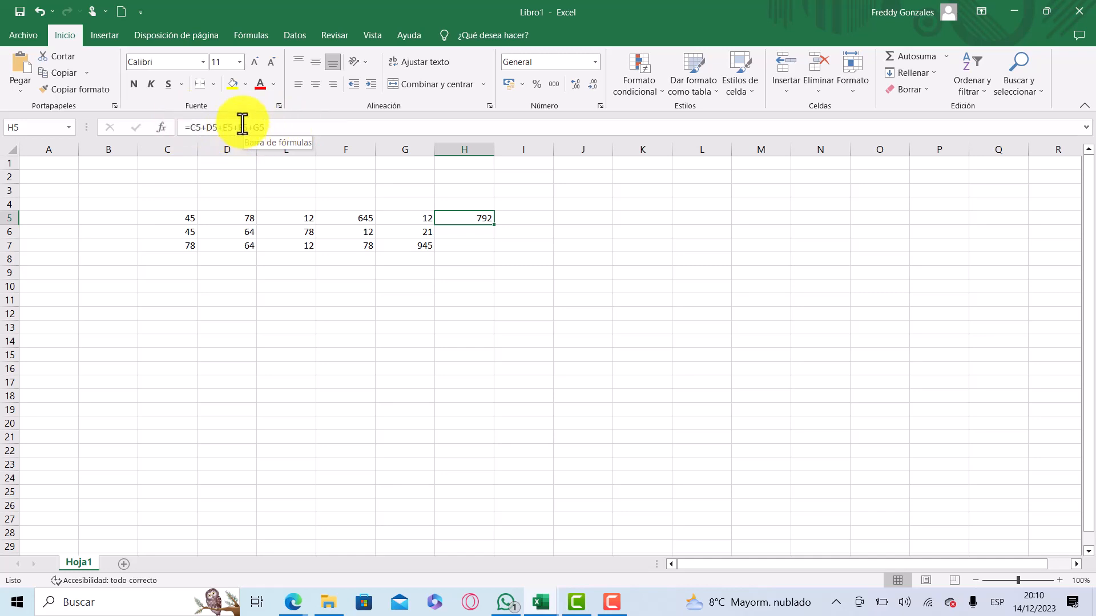
Step: Enter the mixed-operation formula =C6+D6/E6-F6*G6 in cell H6 for the row 6 values
left_click(477, 234)
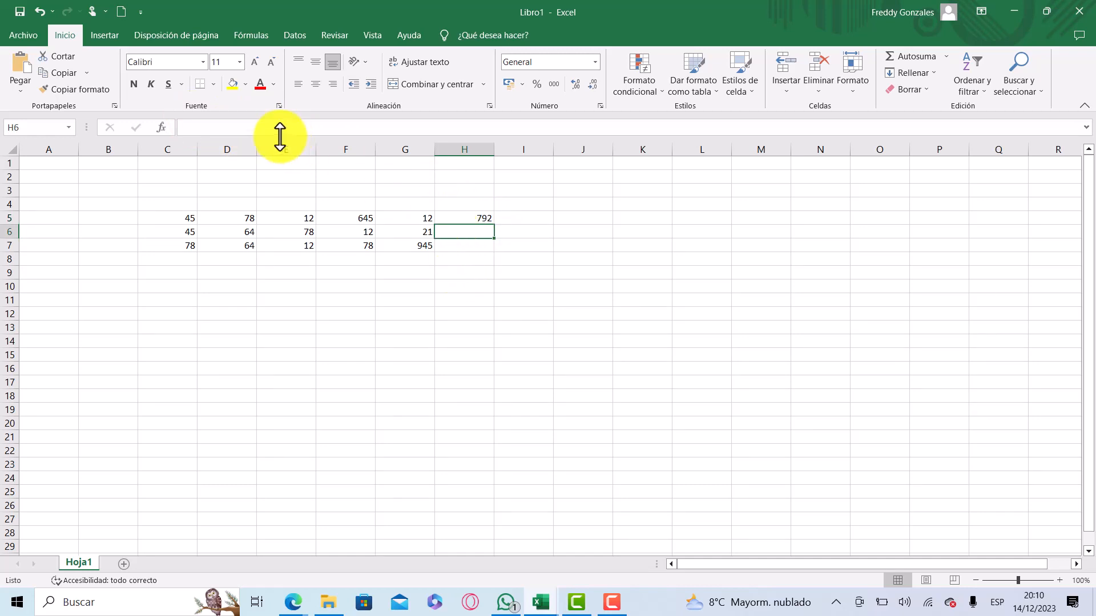
left_click(243, 132)
type("=")
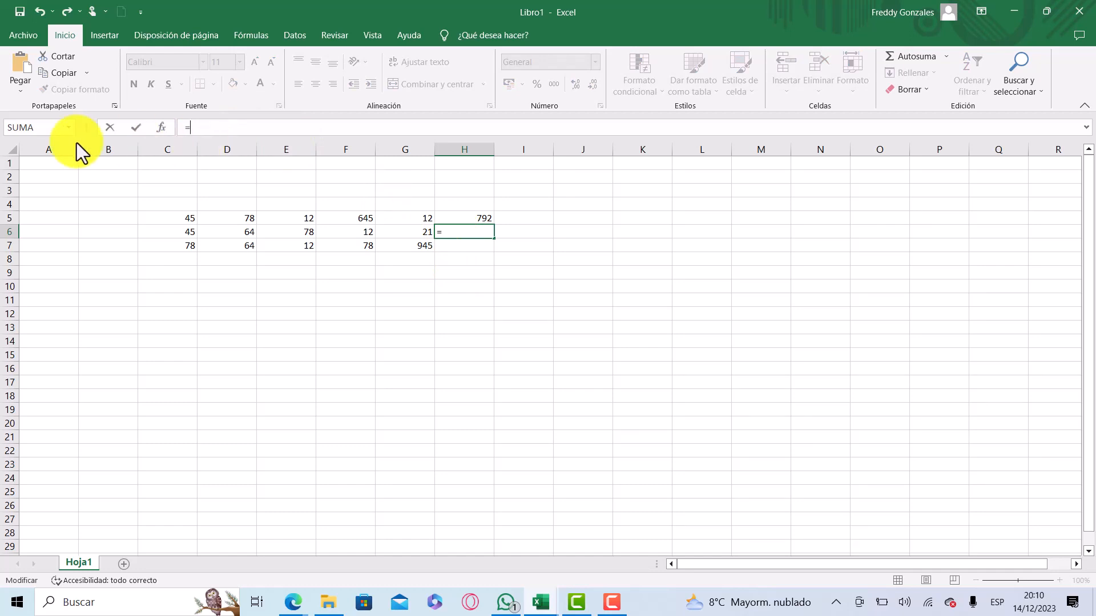
left_click(159, 230)
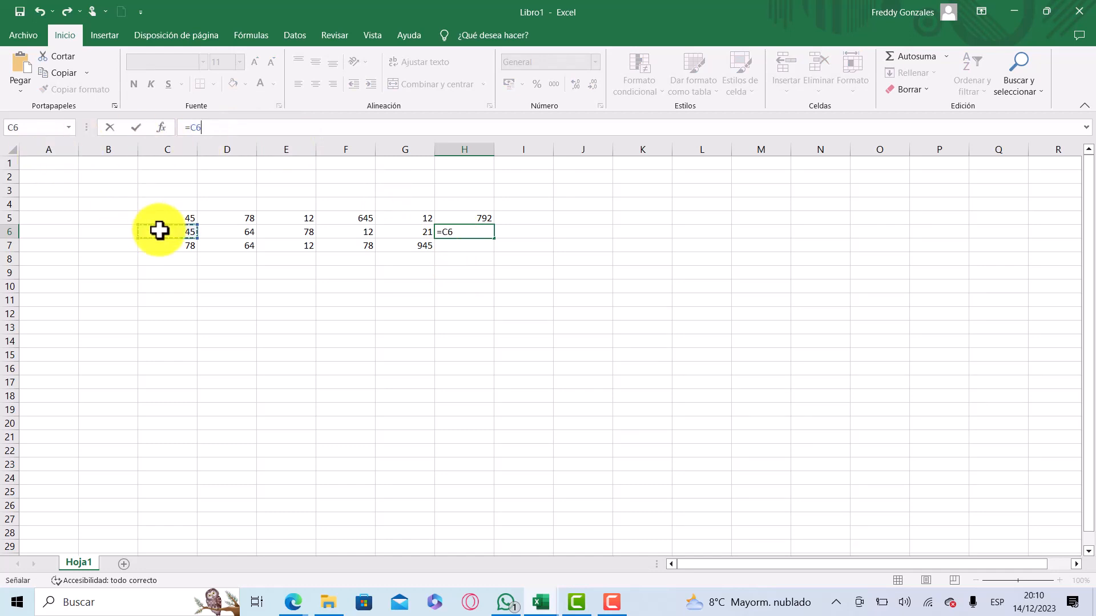
left_click(229, 238)
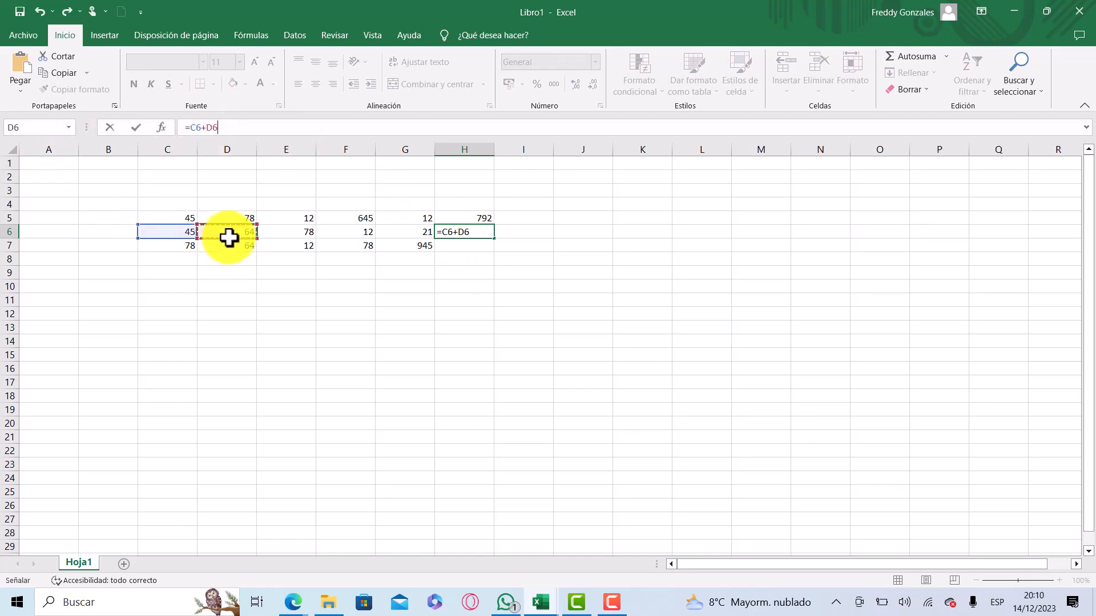
type("/")
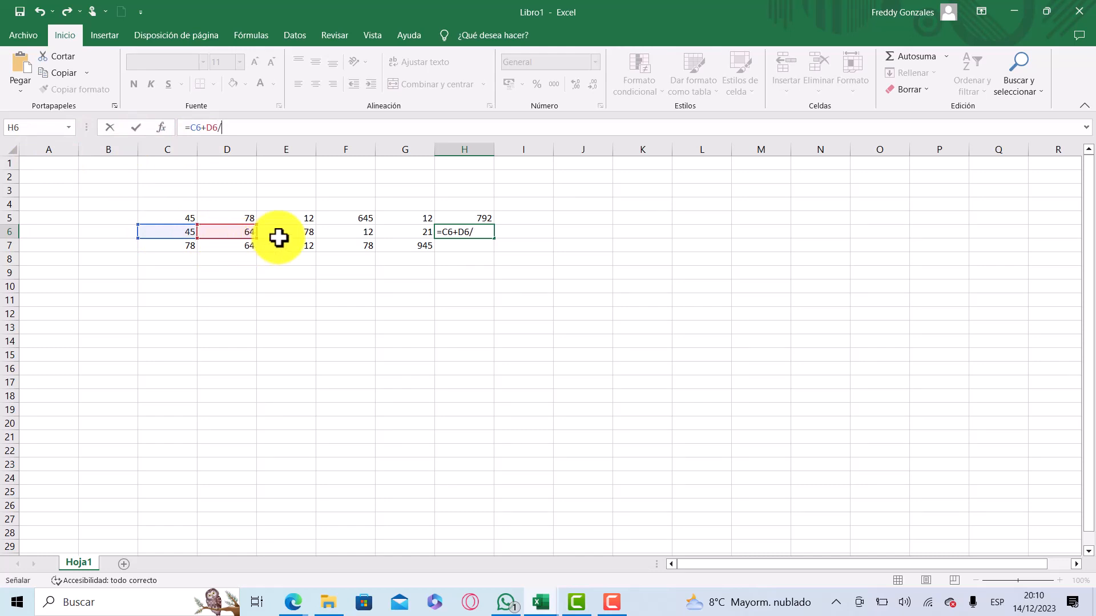
left_click(285, 237)
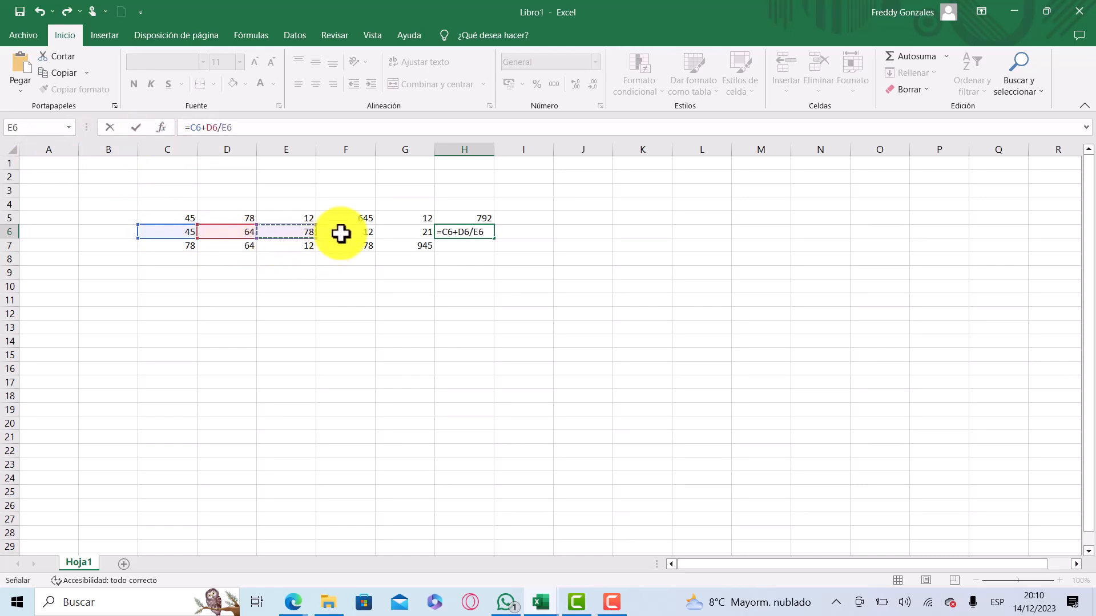
type("-")
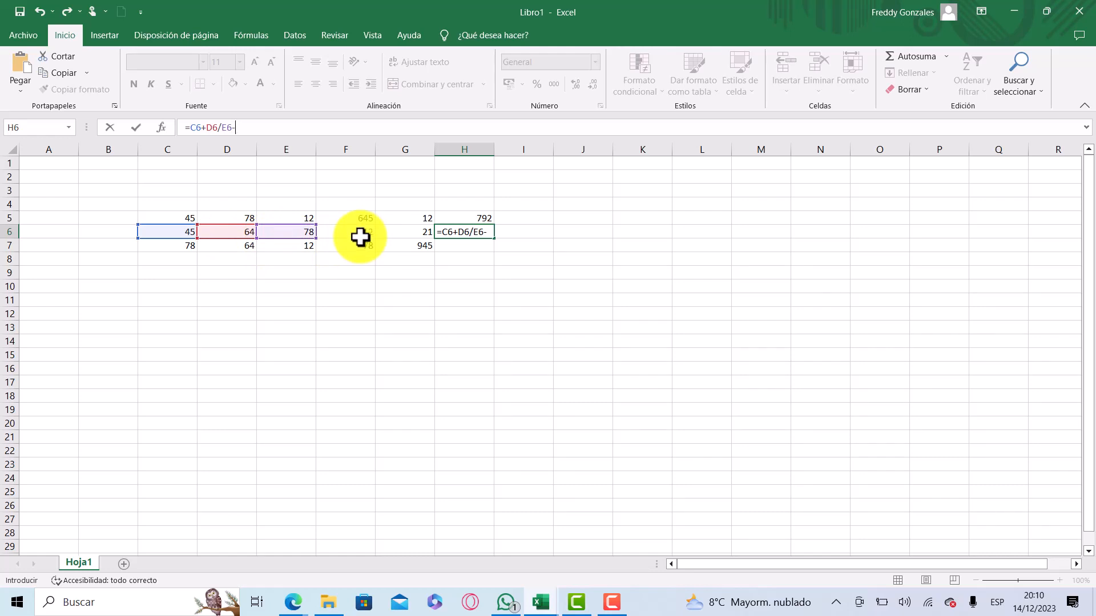
left_click(360, 237)
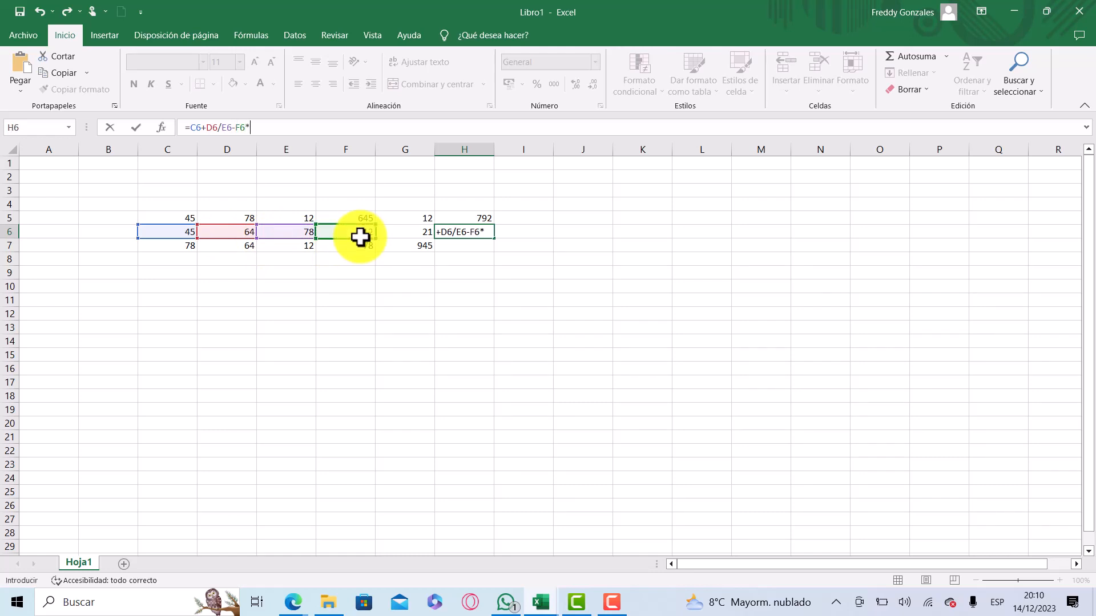
type("*")
left_click(396, 233)
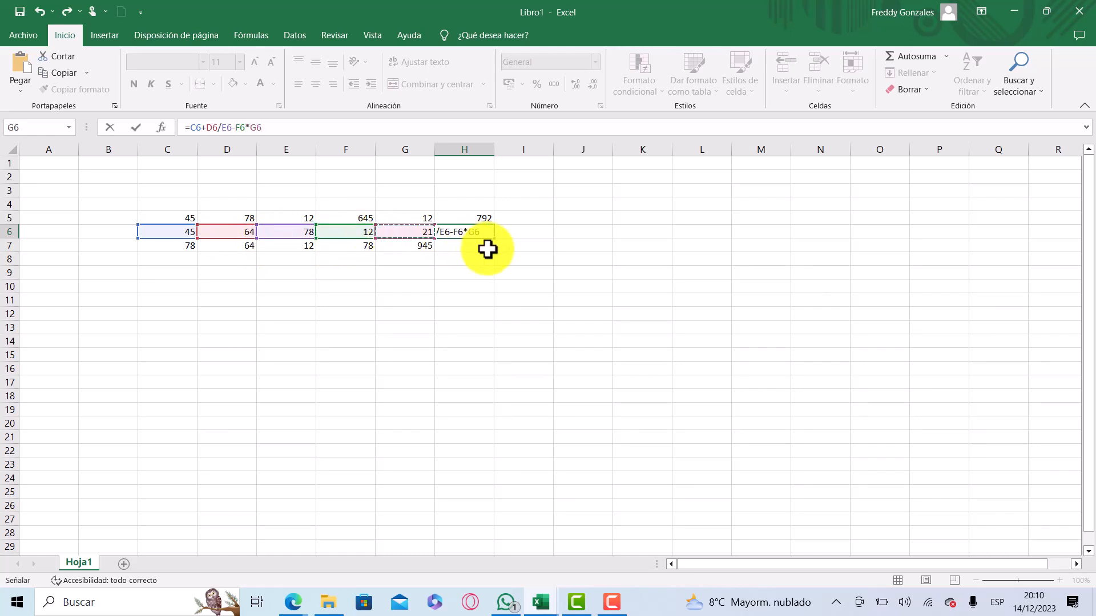
key("Return")
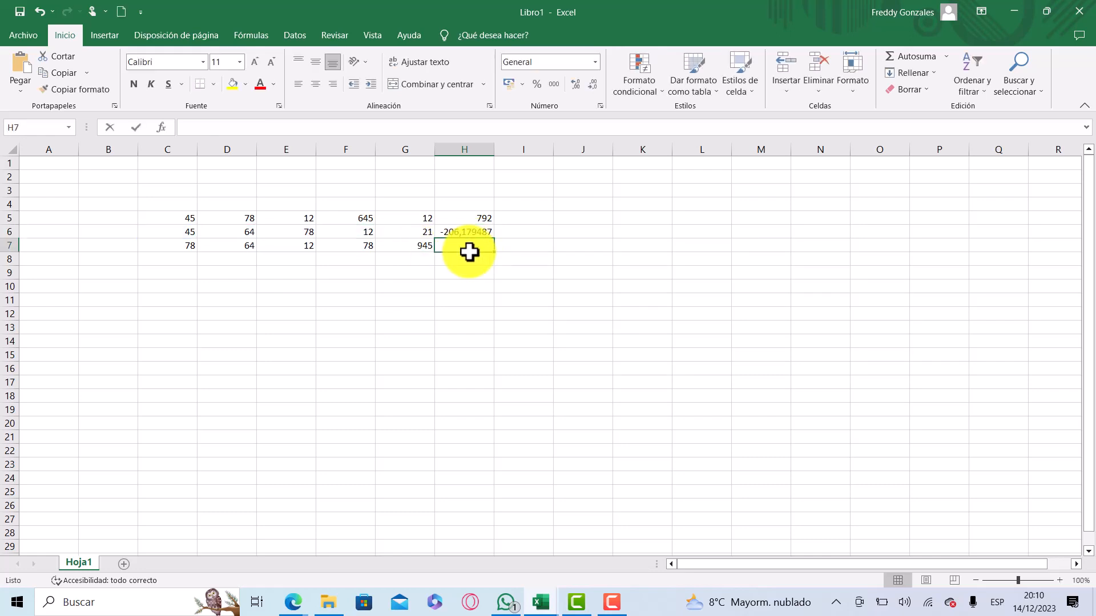
Step: Enter the formula =C7+D7+E7+F7*G7 in cell H7 for the row 7 values
type("=")
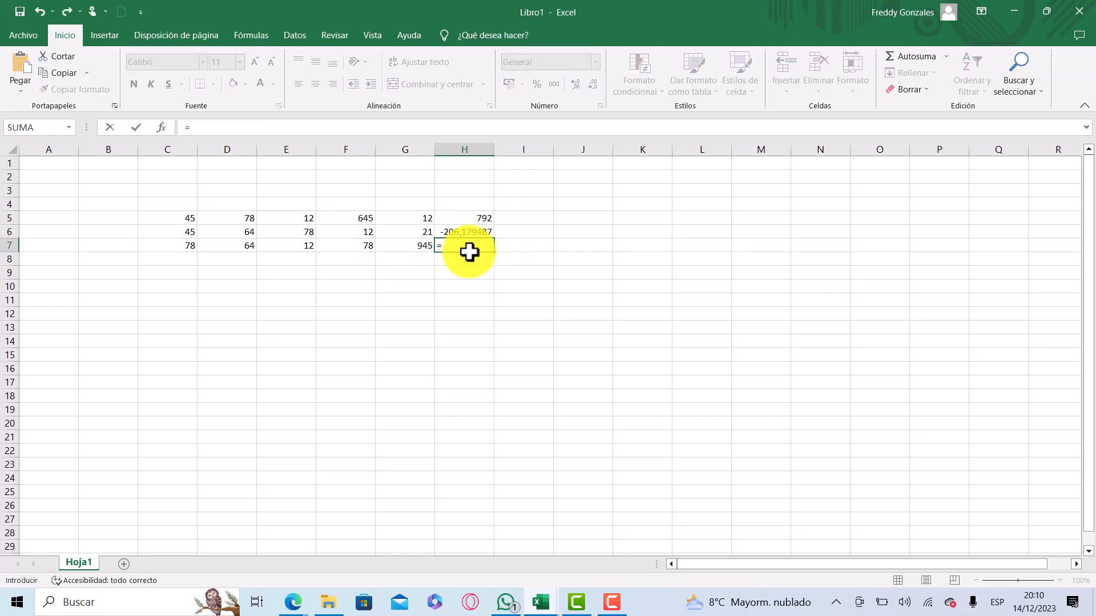
left_click(173, 247)
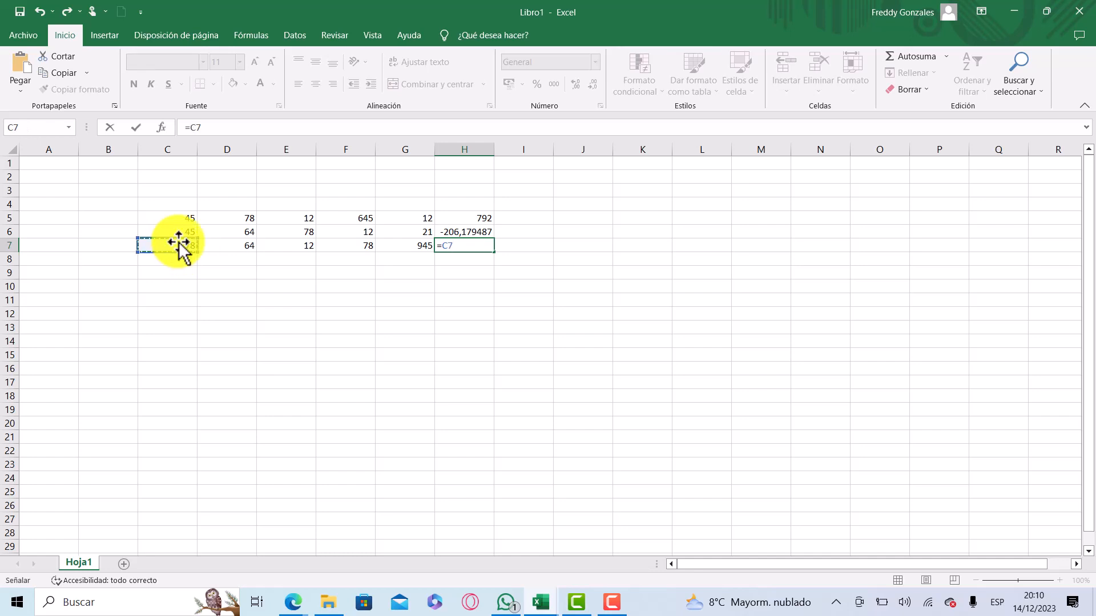
type("+")
left_click(243, 248)
type("+")
left_click(282, 247)
type("+")
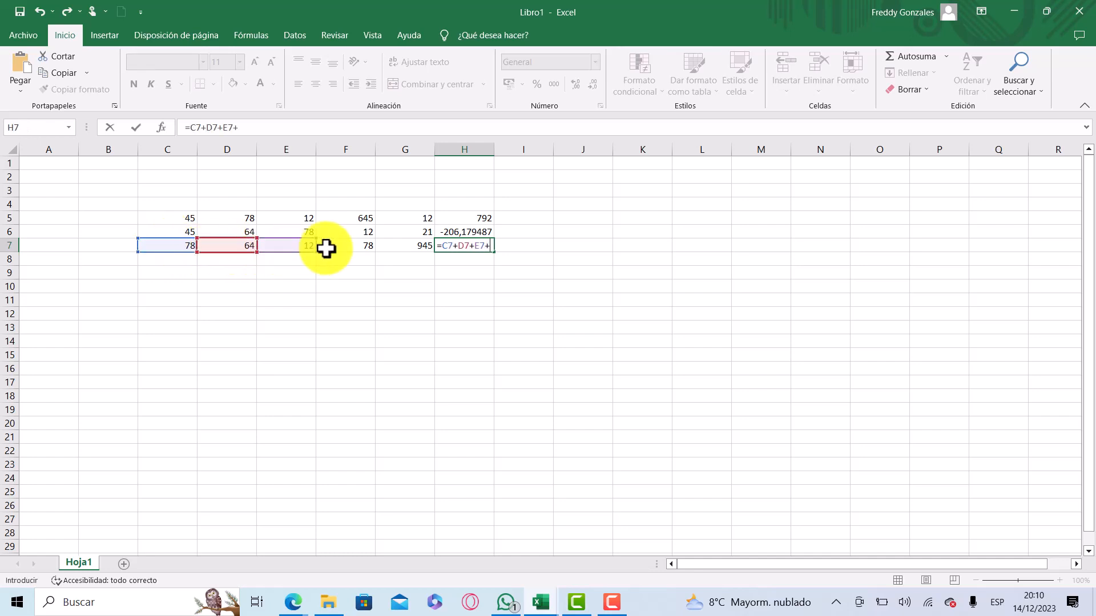
left_click(344, 247)
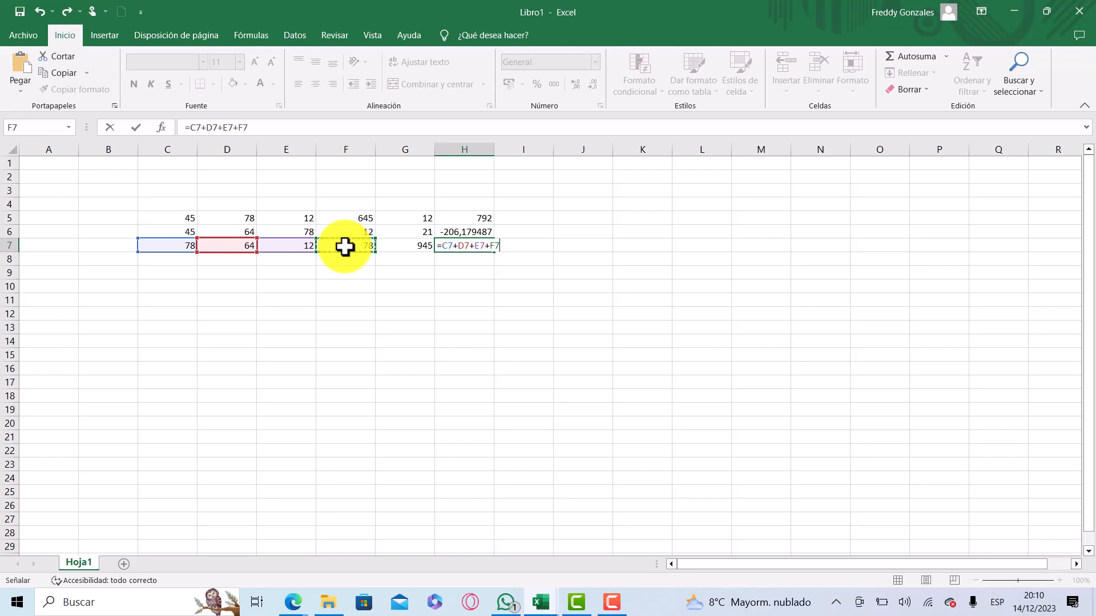
type("*")
left_click(397, 246)
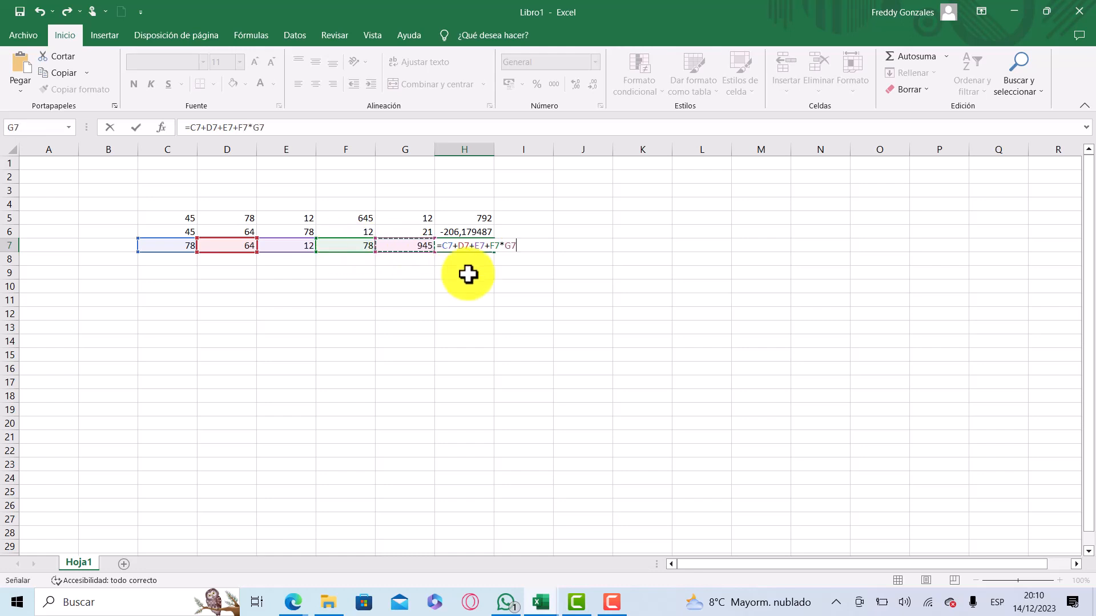
key("Return")
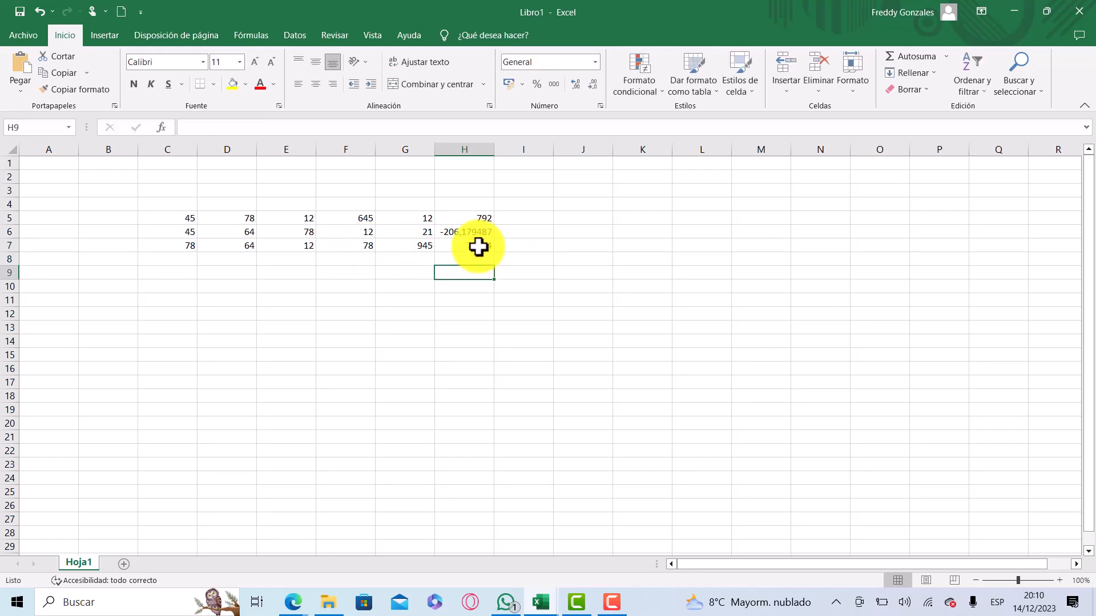
Step: Compare the contents of plain number cells C5 and D7 with the formula stored in H7, leaving it as it is
left_click(478, 246)
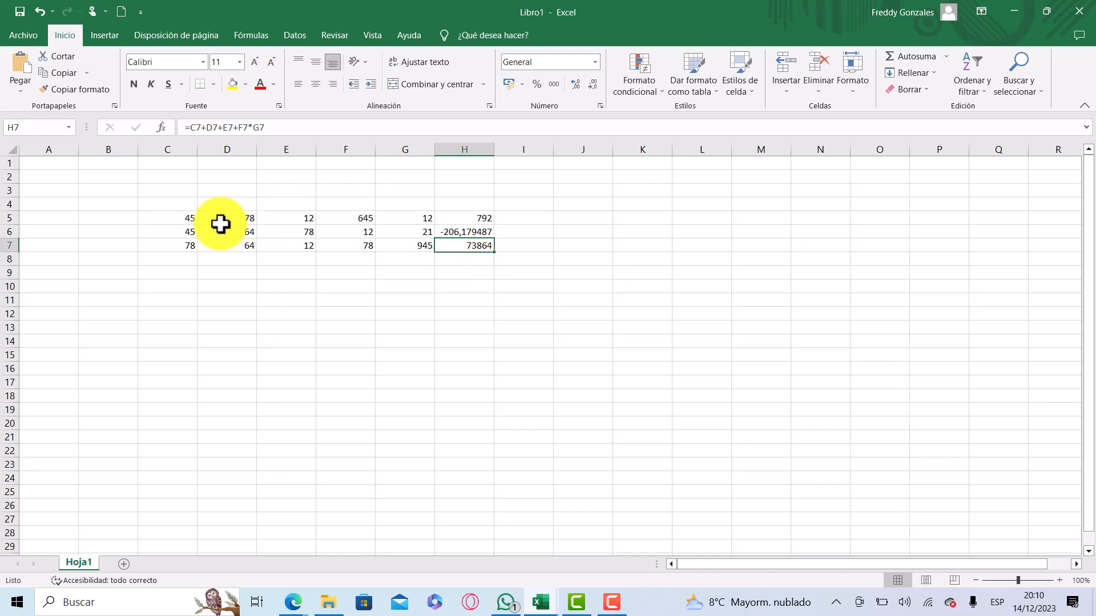
left_click(174, 222)
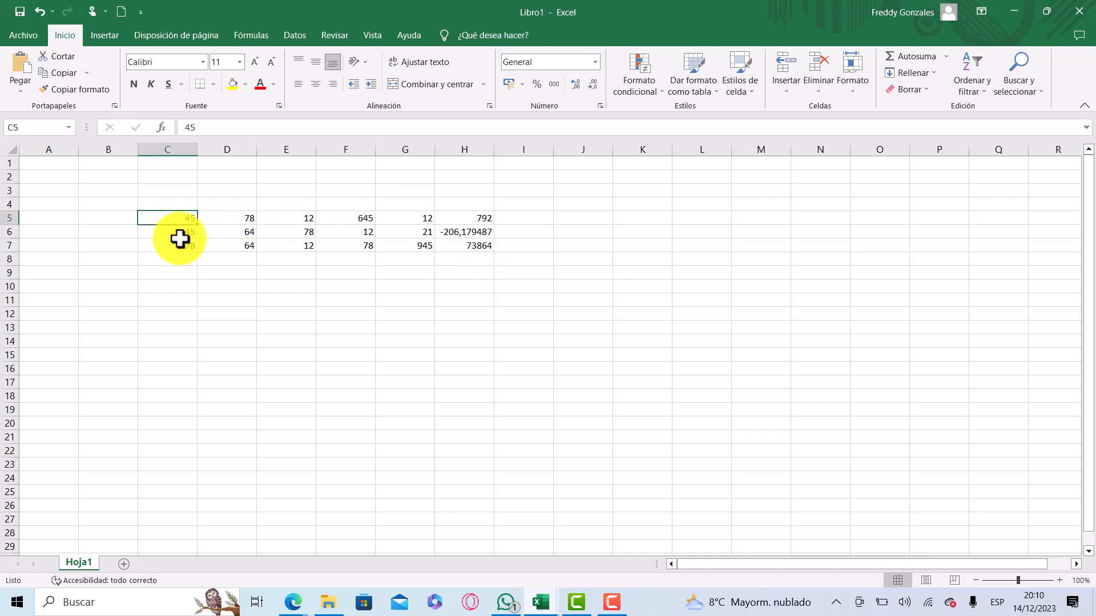
left_click(205, 246)
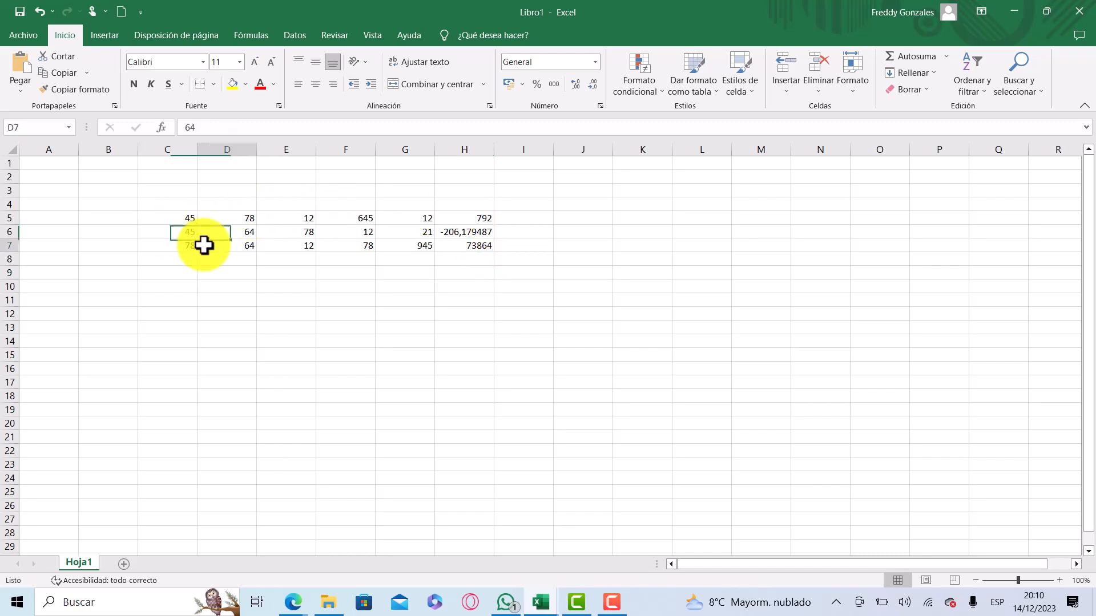
left_click(470, 246)
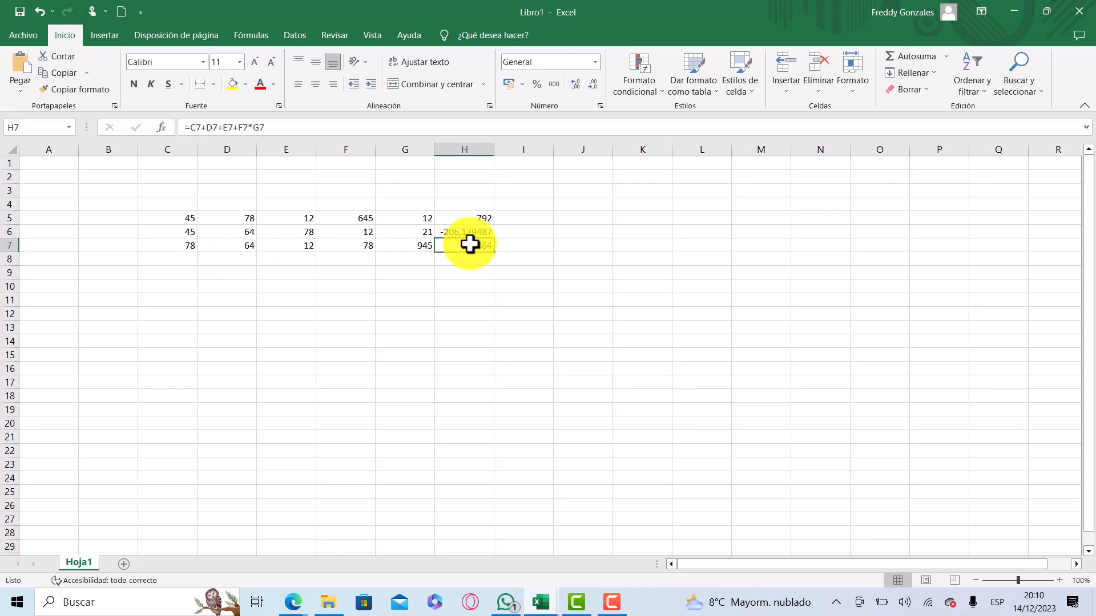
left_click(280, 125)
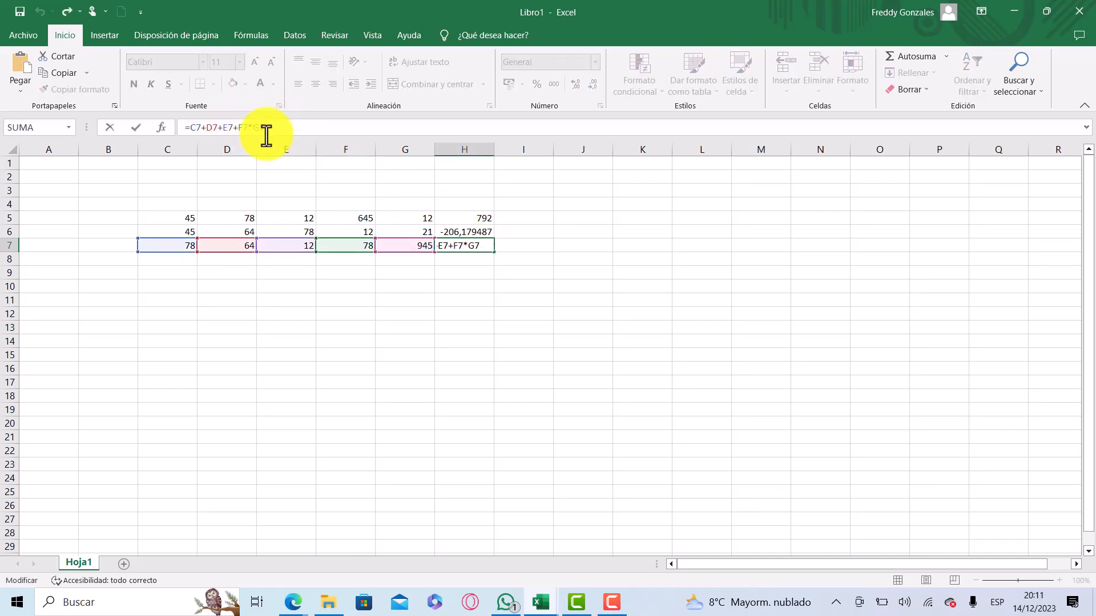
key("Return")
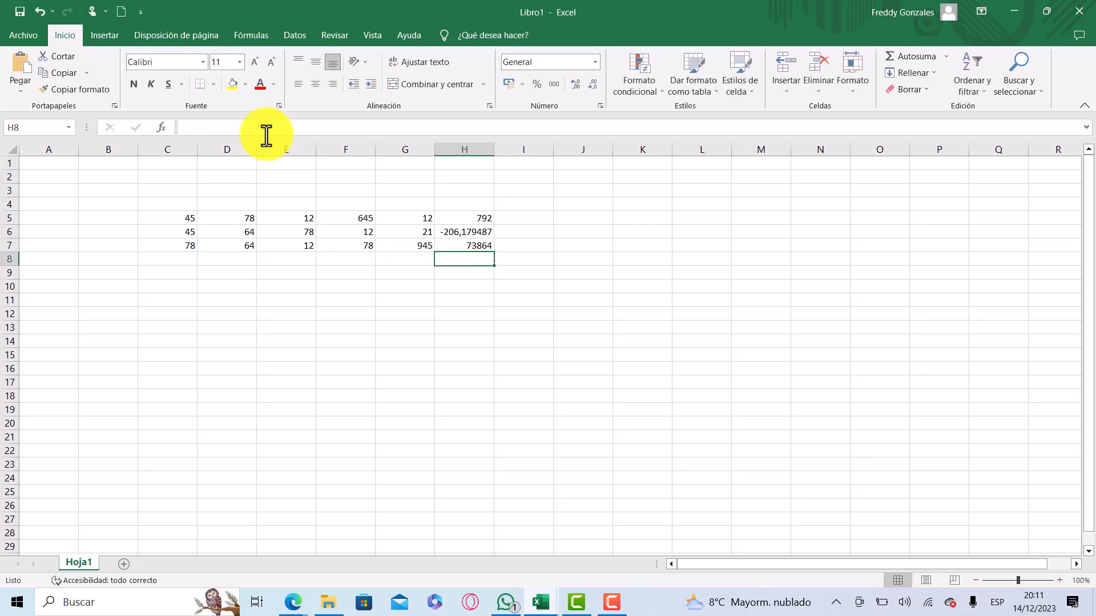
key("Up")
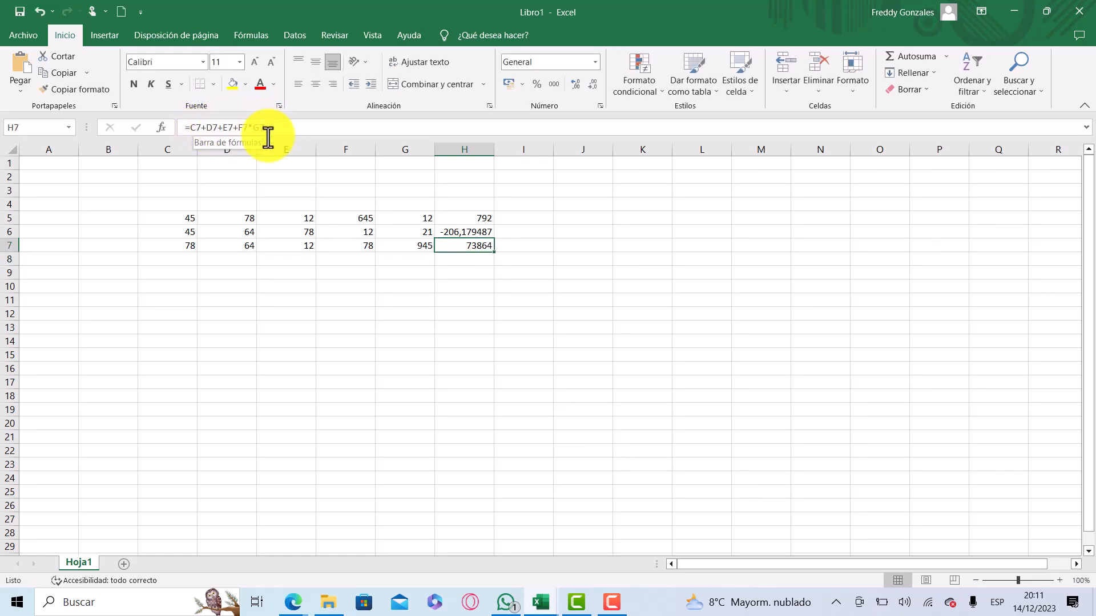
Step: Check the content of each row 7 cell from C7 to G7, ending at the formula in H7
left_click(189, 244)
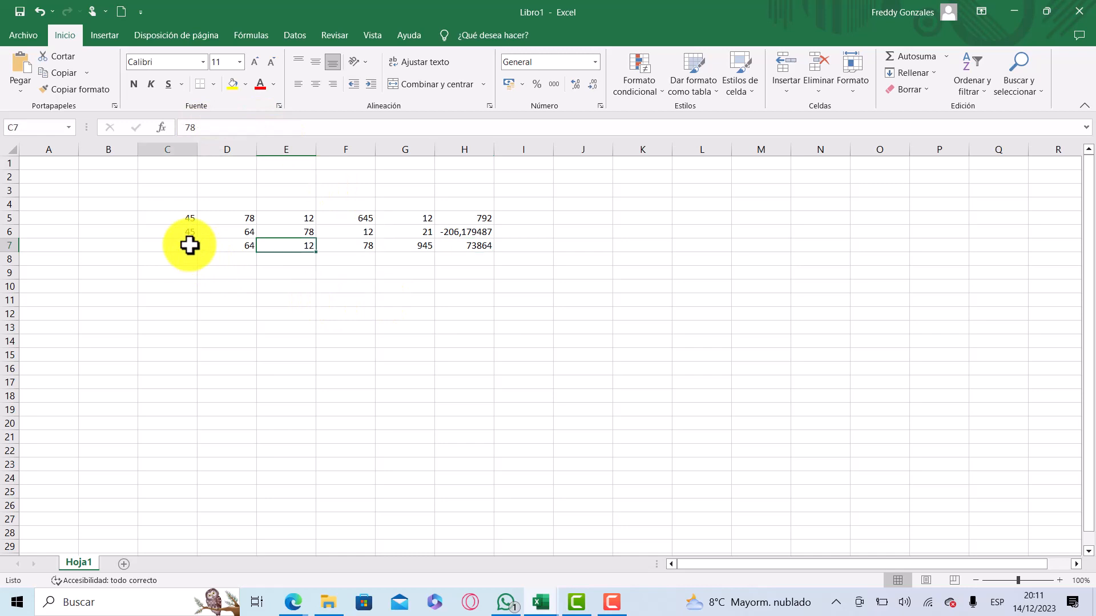
left_click(240, 244)
left_click(288, 244)
left_click(351, 245)
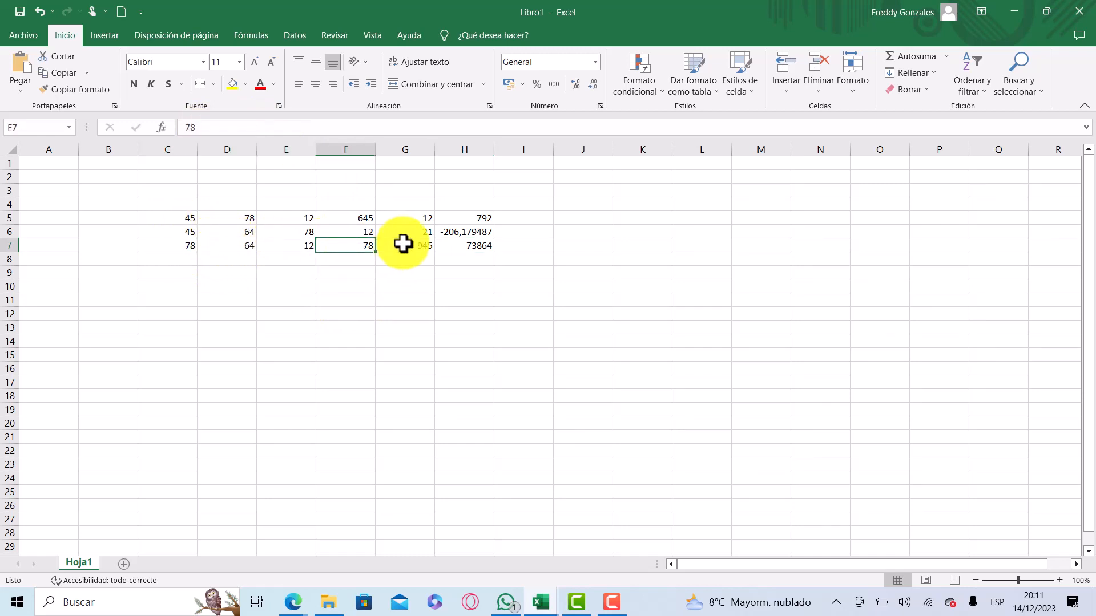
left_click(401, 244)
left_click(466, 245)
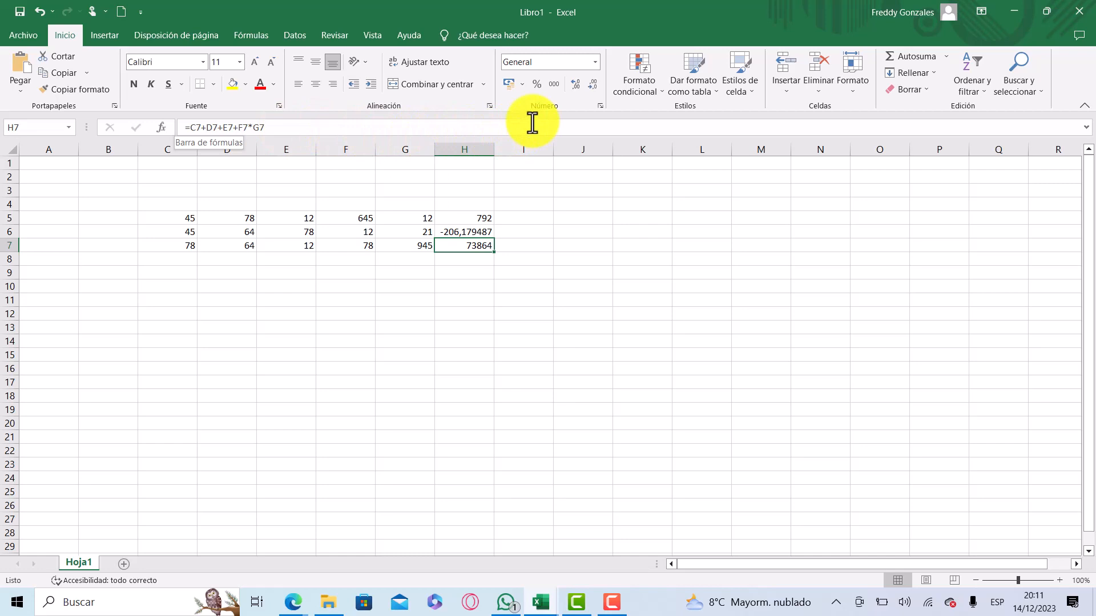
Step: Examine which row 7 cells the H7 formula refers to by opening it for editing twice without changing it
left_click(296, 132)
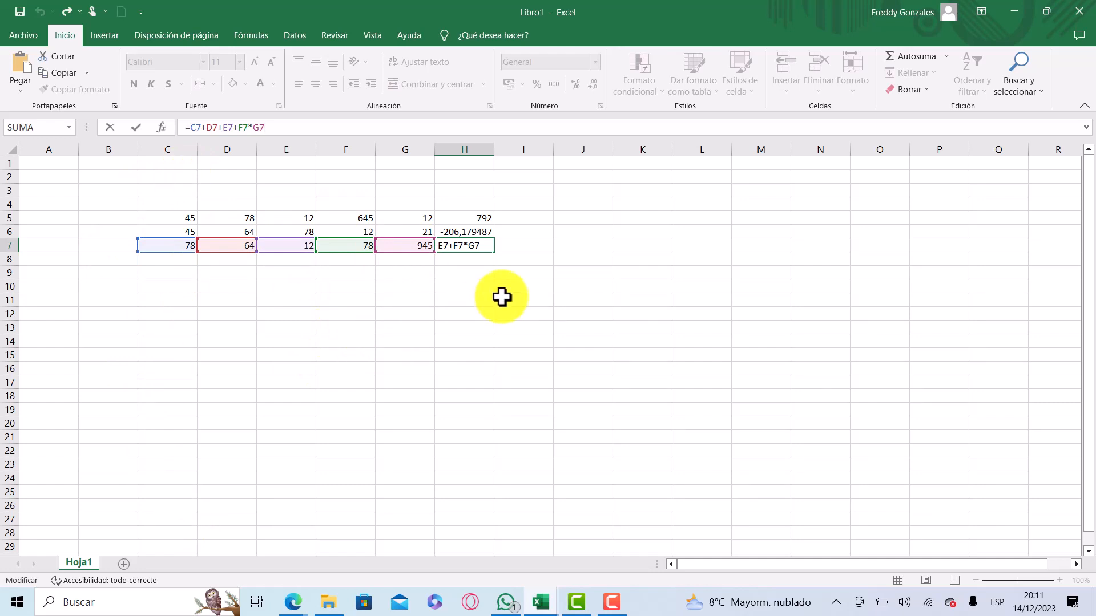
key("Return")
left_click(470, 247)
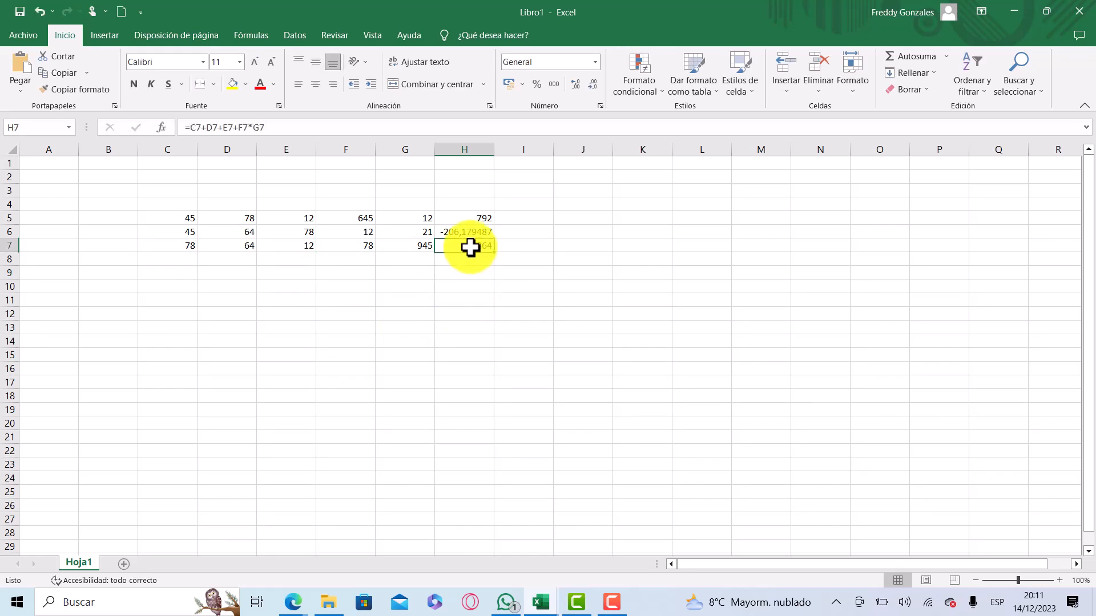
left_click(267, 128)
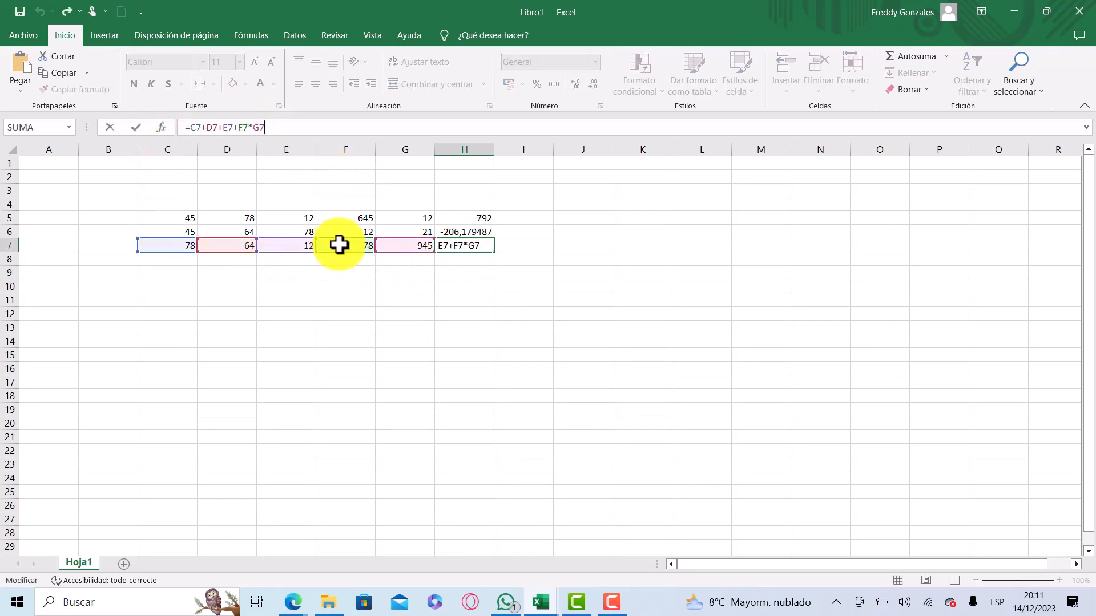
key("Return")
key("Up")
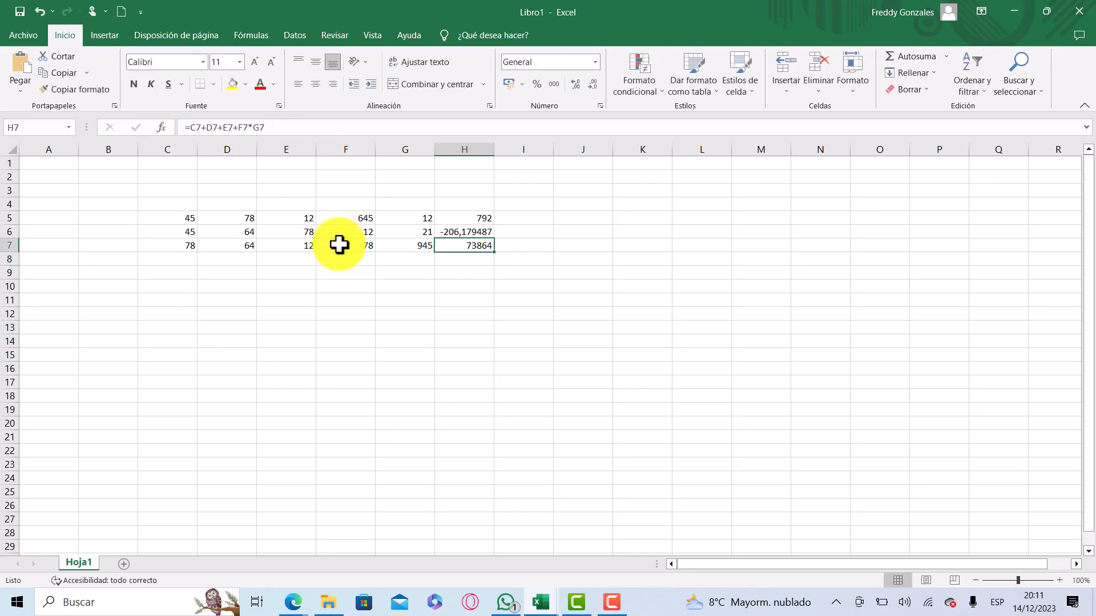
Step: Compare the formulas stored in result cells H5 and H6
key("Up")
key("Up")
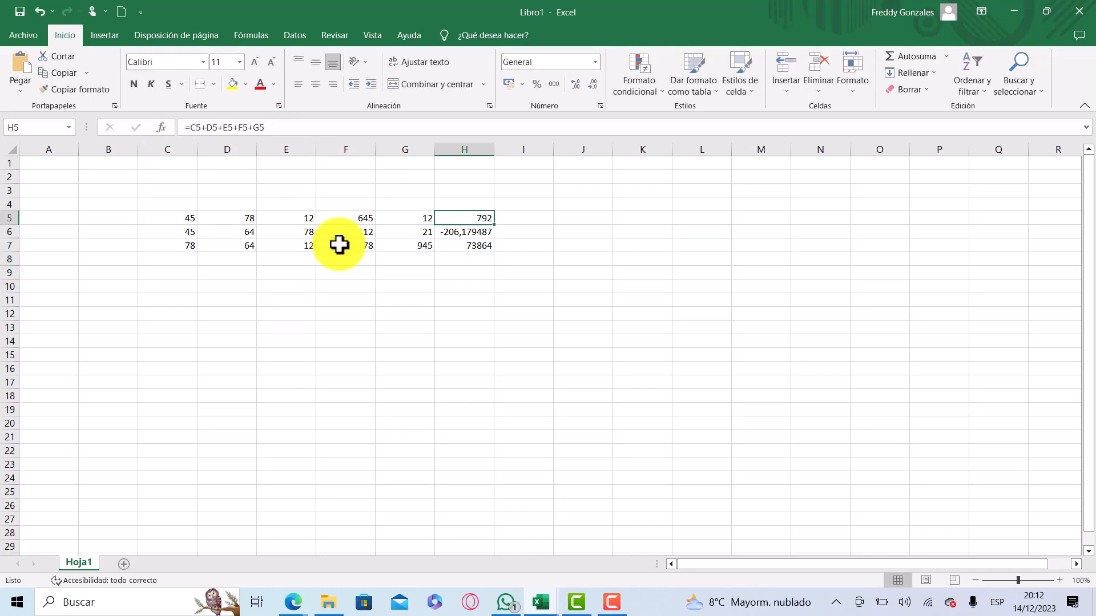
key("Down")
key("Up")
key("Down")
key("Up")
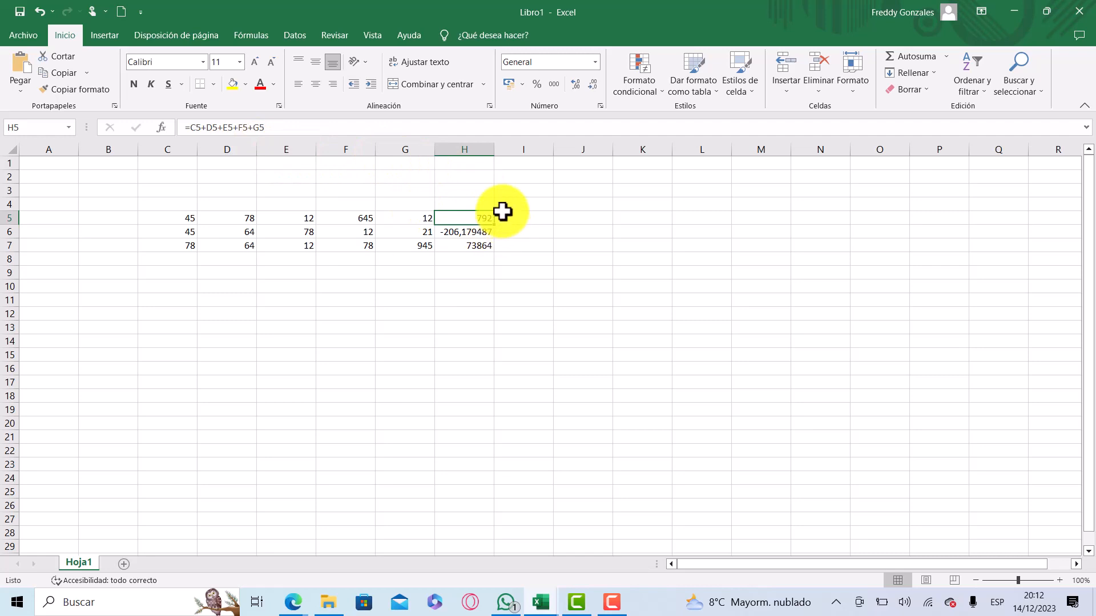
Step: Move the three formula results from H5:H7 to L5:L7 and open the formula in L5 to see its references
left_click(459, 259)
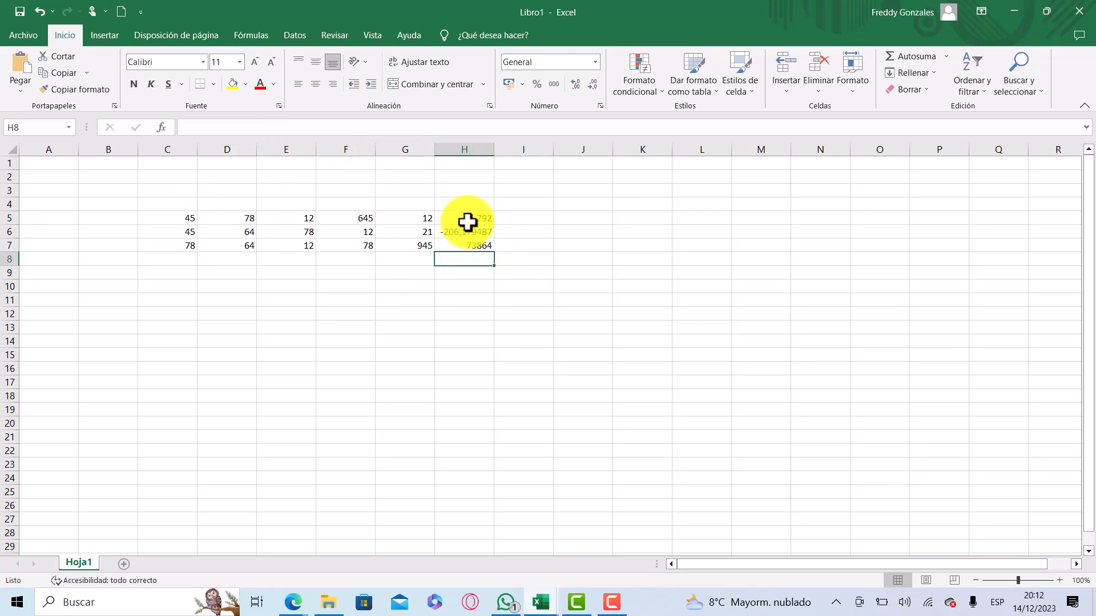
left_click_drag(468, 222, 703, 236)
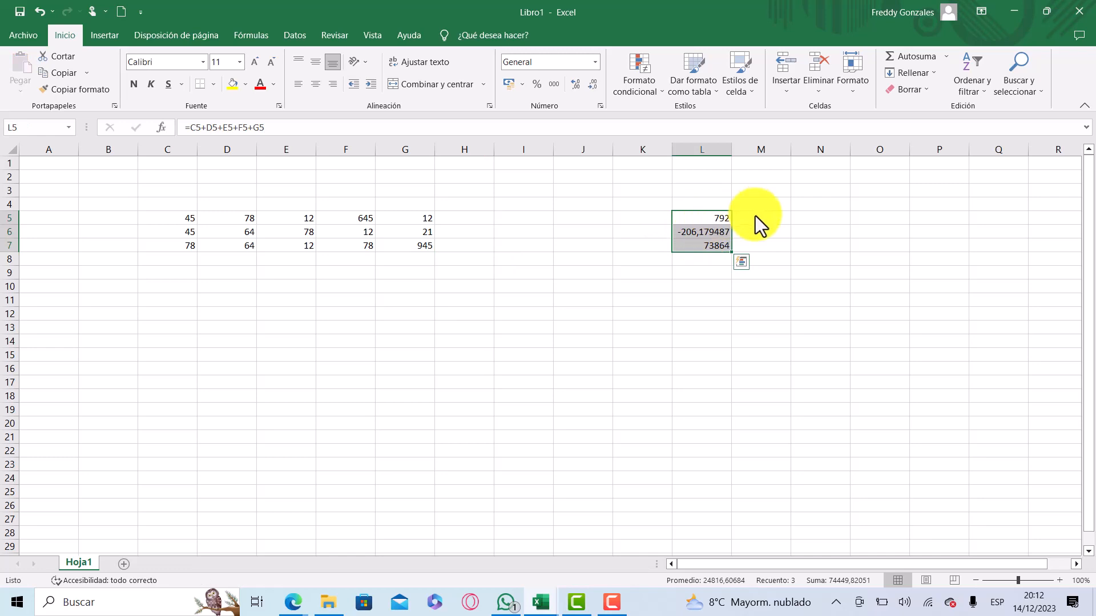
left_click(693, 216)
left_click(313, 129)
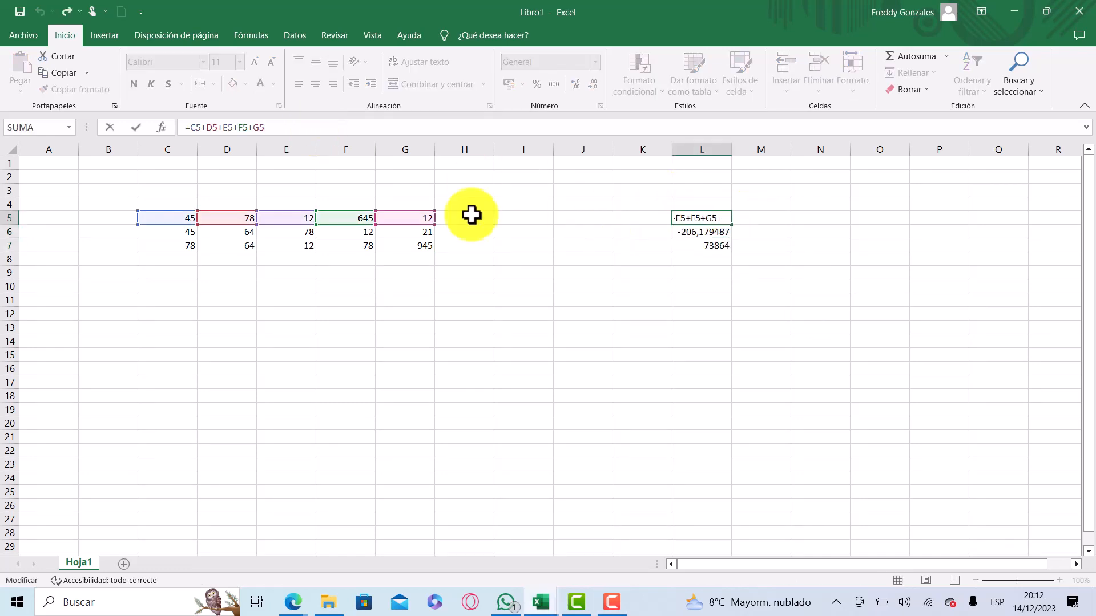
Step: Examine which row 7 cells the formula in L7 refers to by opening it for editing without changing it
key("ctrl+Return")
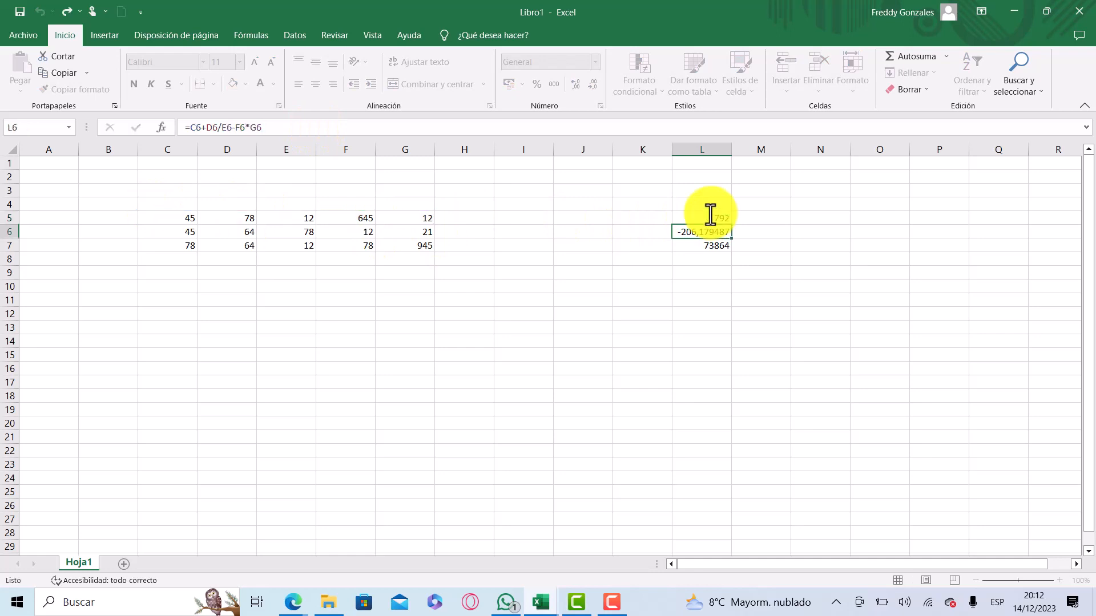
left_click(704, 245)
left_click(672, 133)
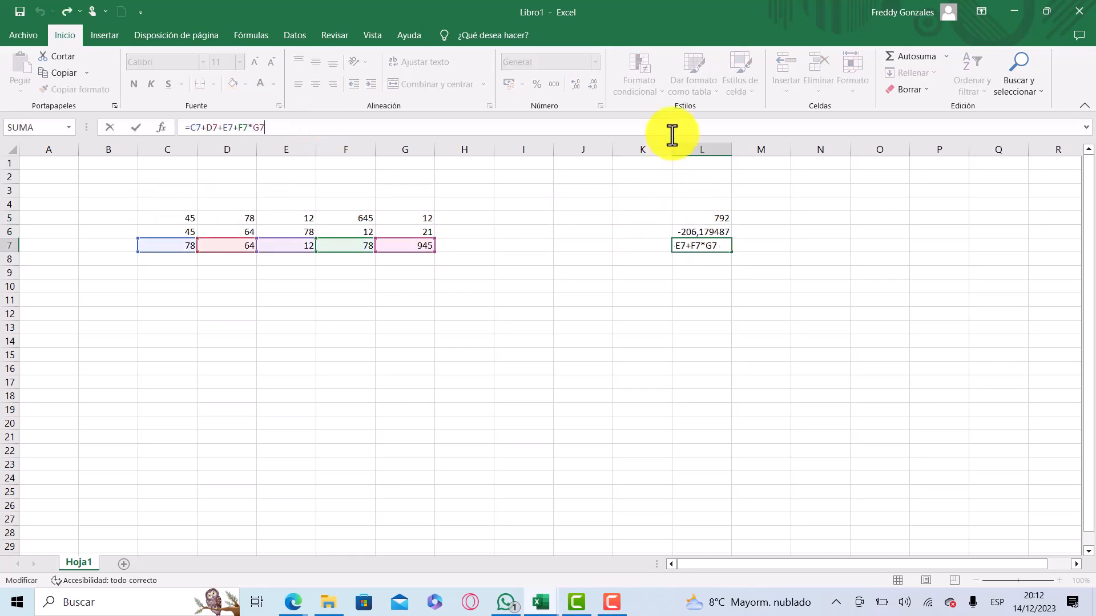
key("ctrl+Return")
Step: Move the three formula results from L5:L7 one column over to M5:M7
key("Up")
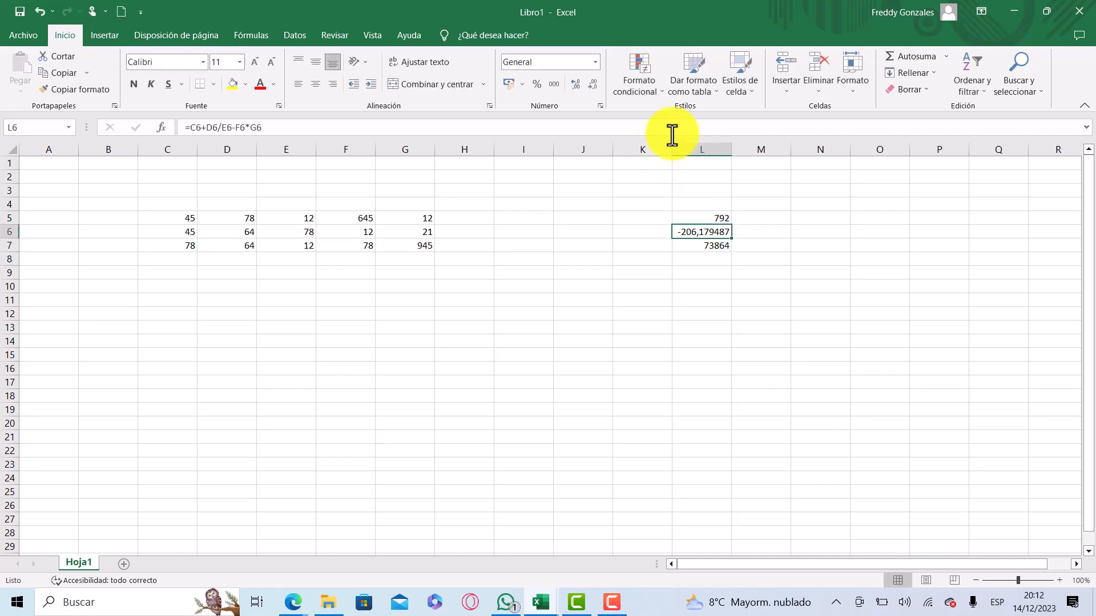
key("Up")
left_click(692, 244, "shift")
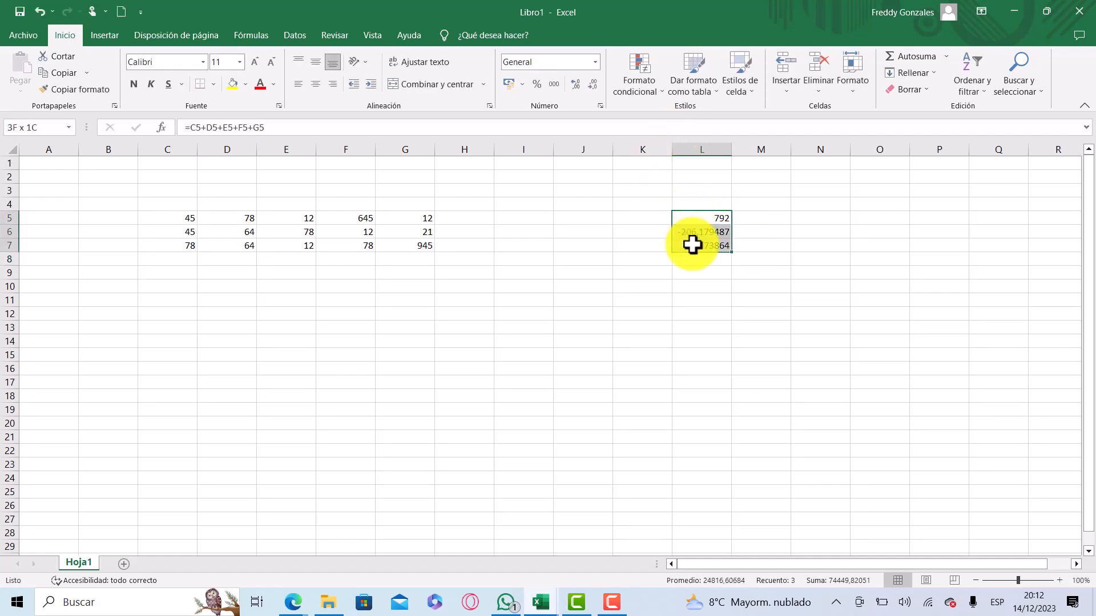
left_click_drag(734, 232, 756, 234)
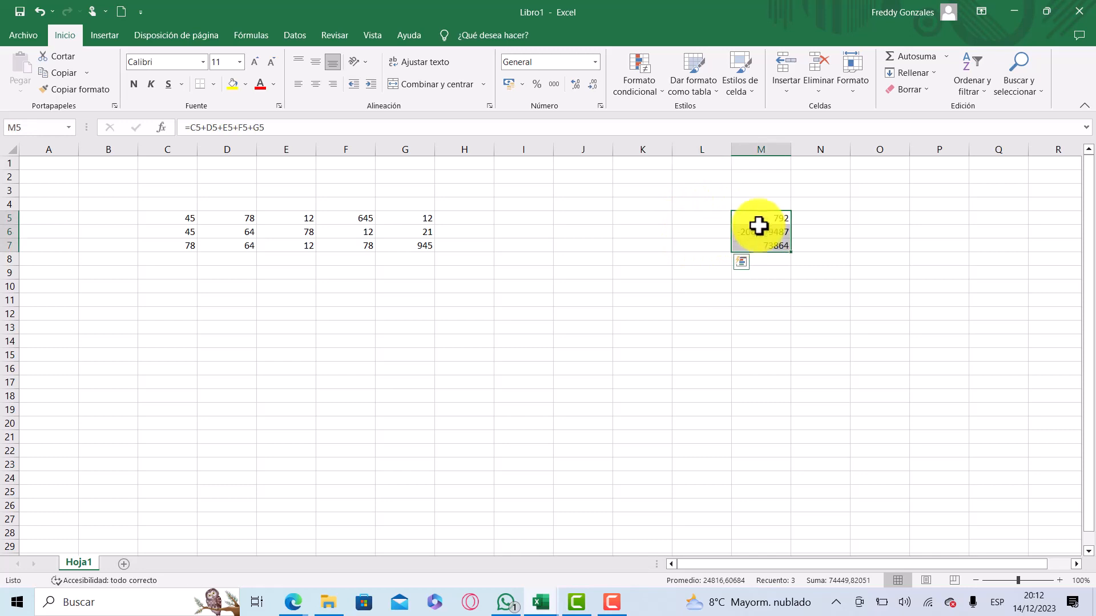
Step: Examine the cell references of the formula in M5 and compare the formulas stored in M5 to M7
left_click(660, 132)
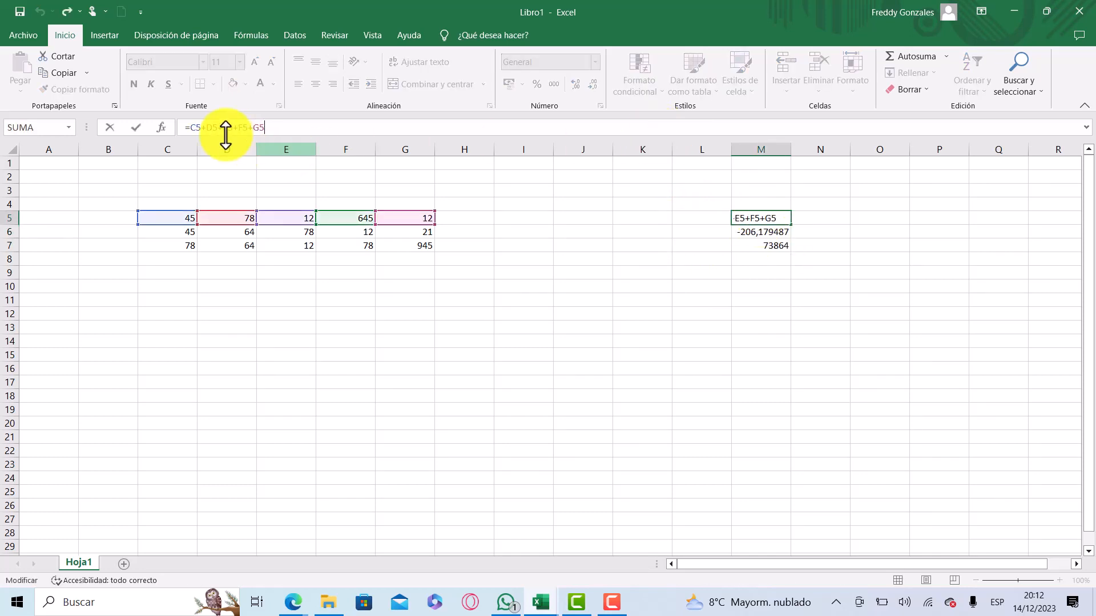
key("Escape")
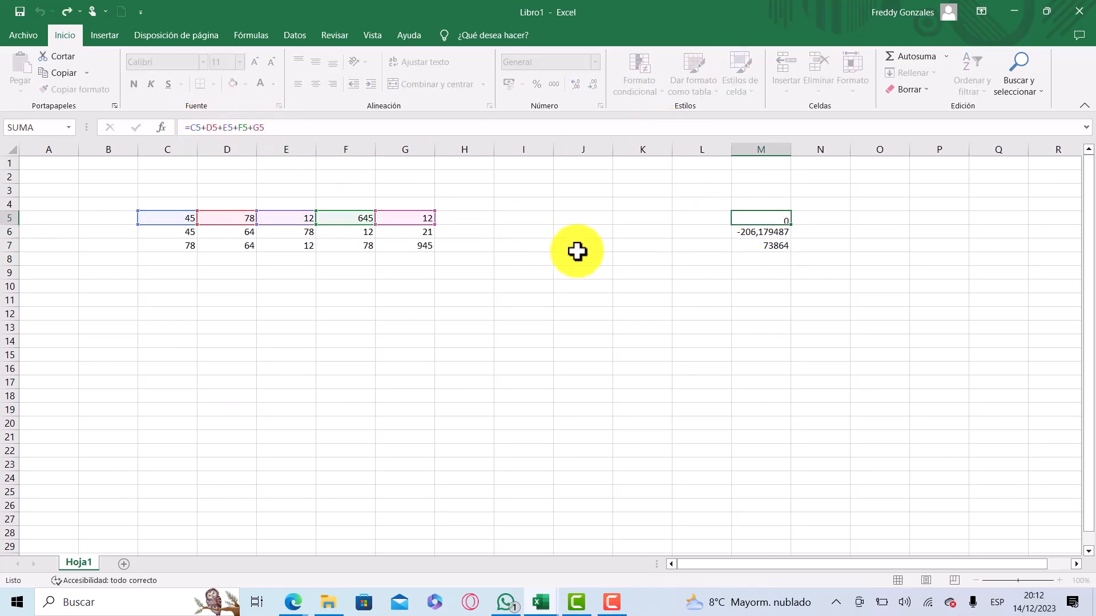
key("Down")
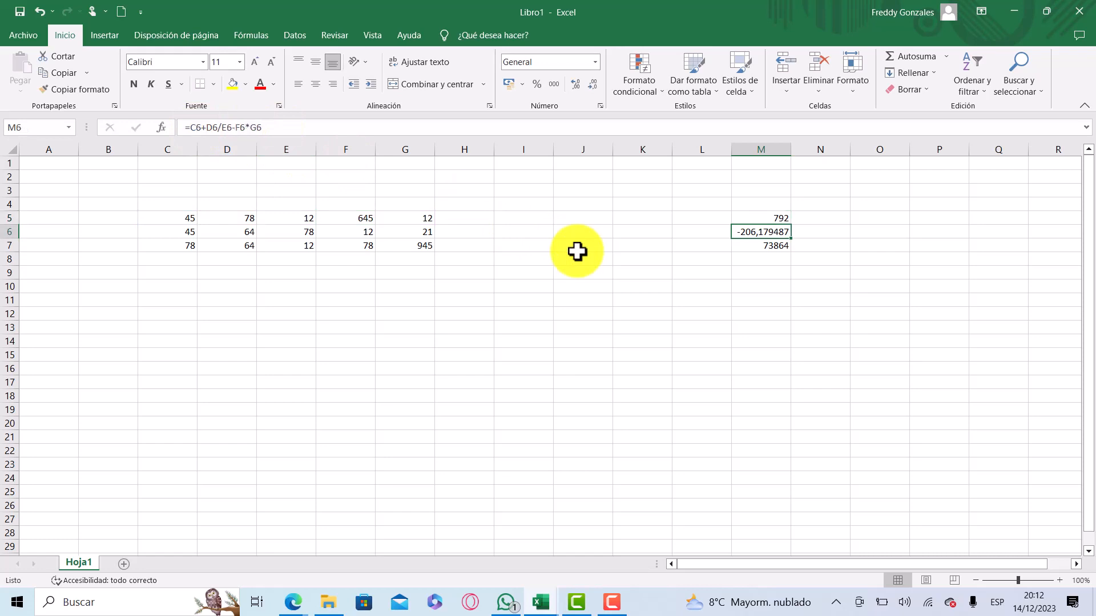
key("Down")
key("Up")
key("Up")
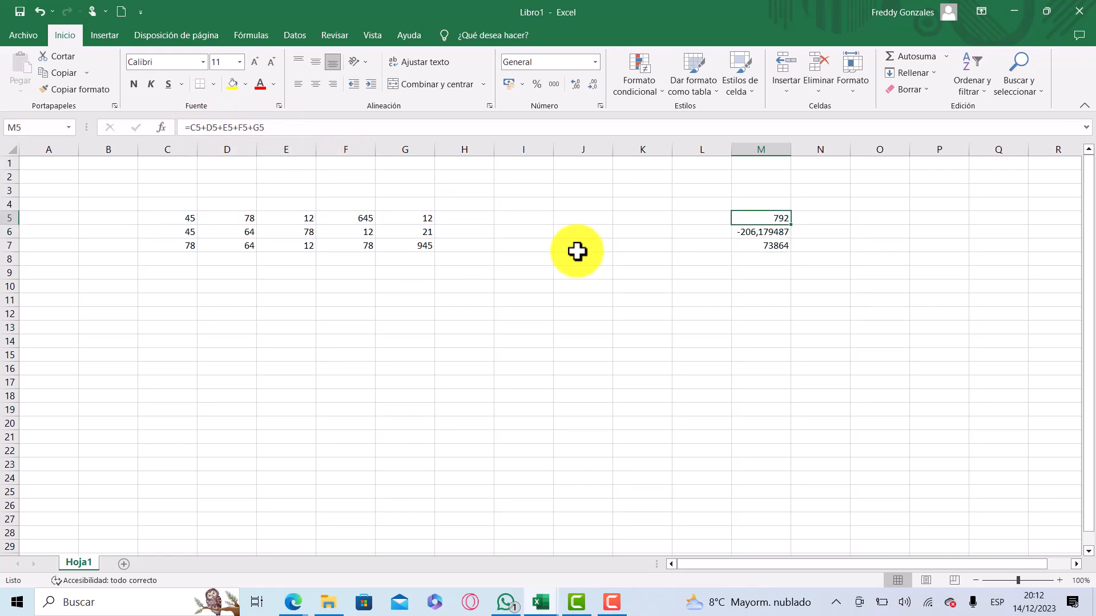
key("Down")
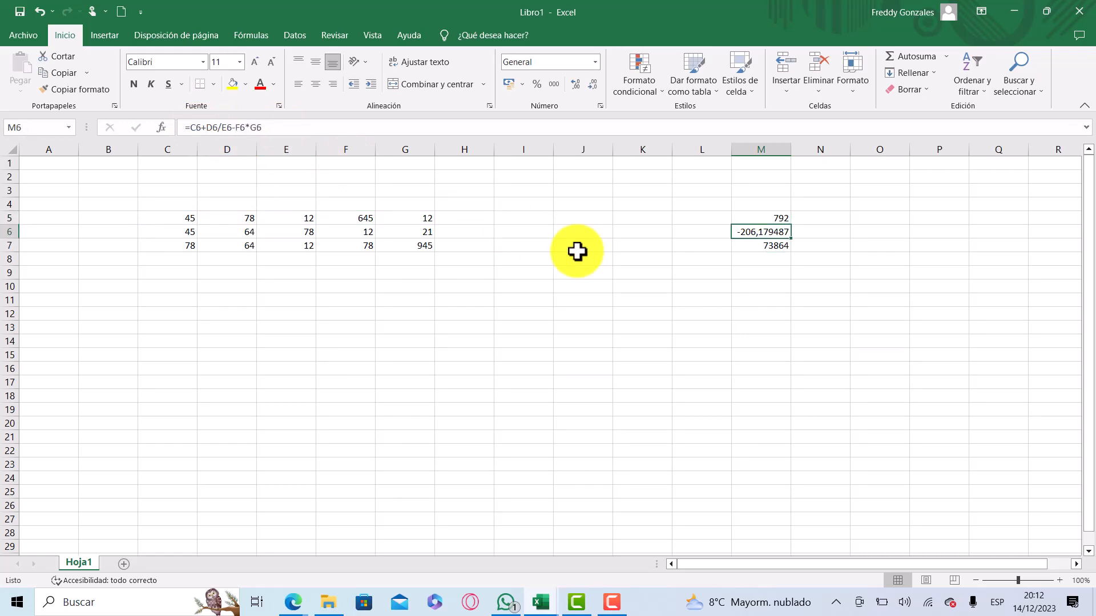
key("Up")
key("Down")
key("Up")
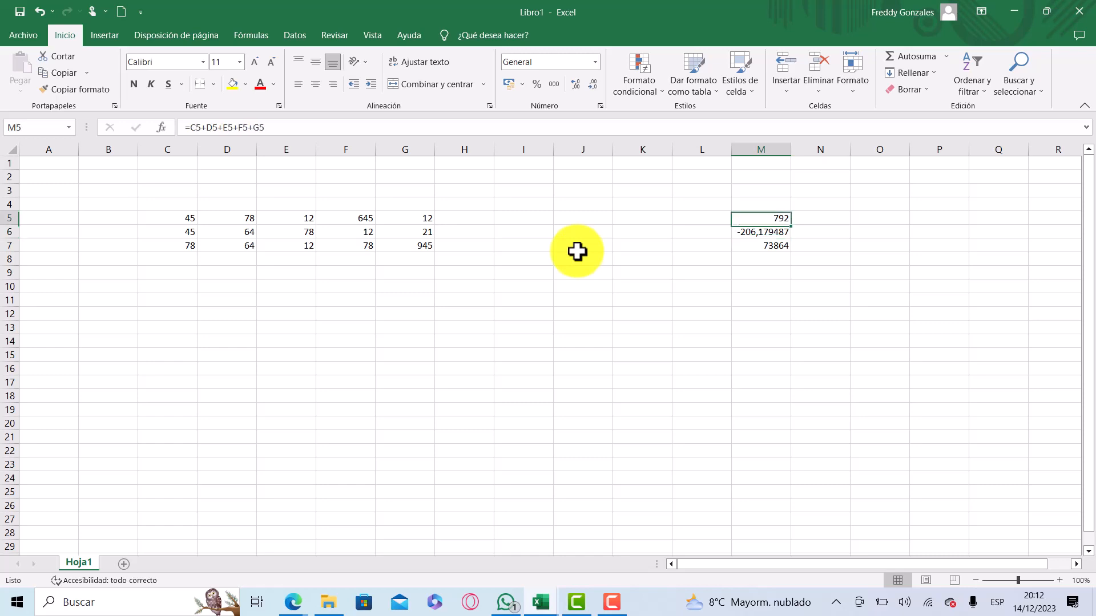
Step: Total the row 5 numbers in C5:G5 with the AutoSum Suma function, placing the result in H5
left_click(487, 223)
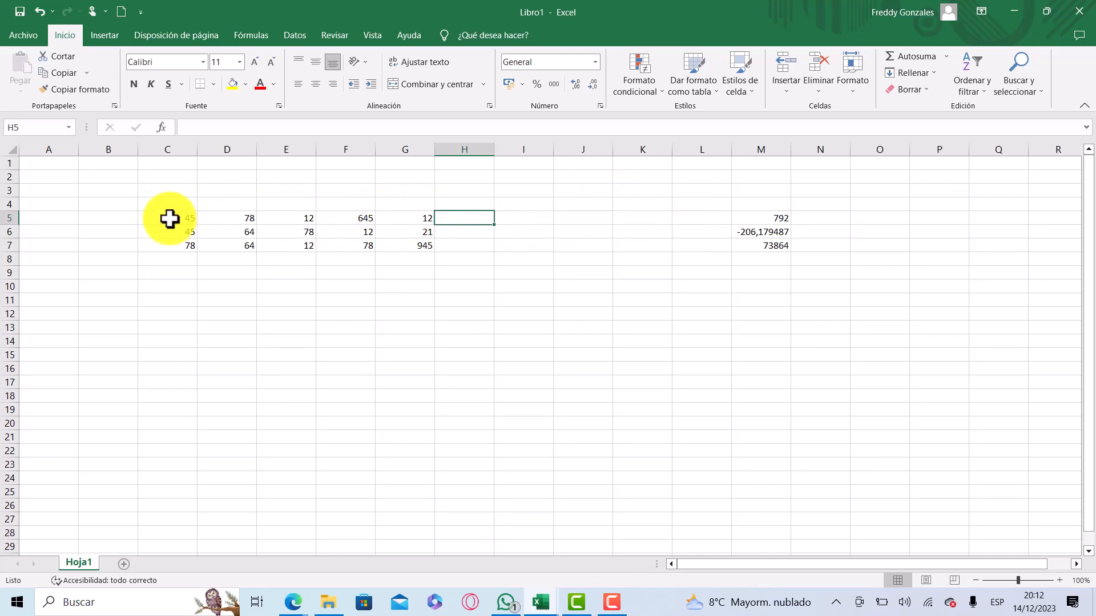
left_click_drag(167, 218, 404, 222)
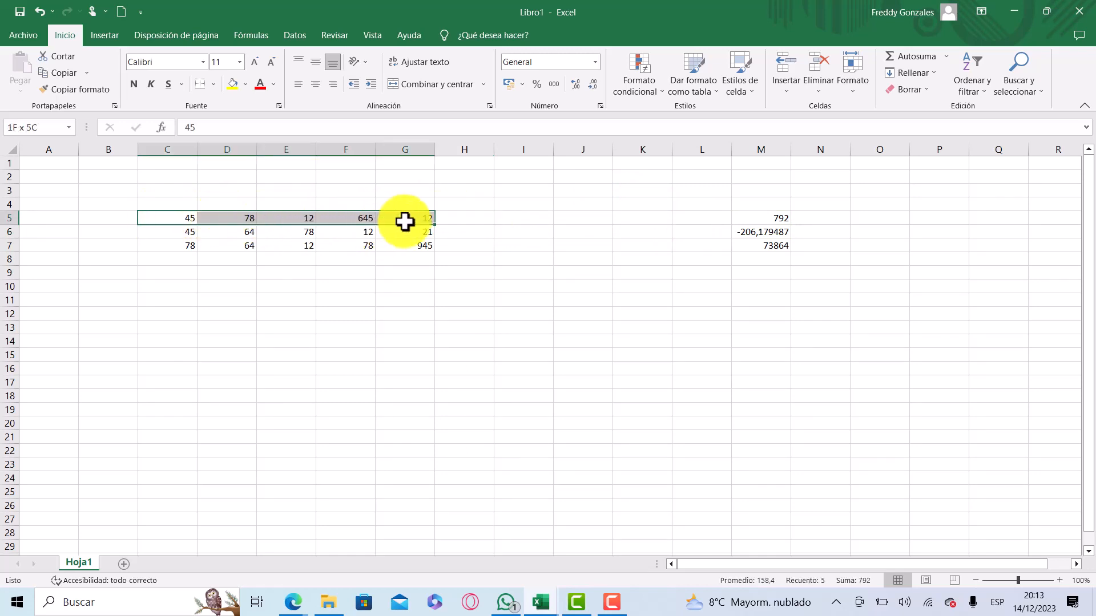
left_click(456, 223)
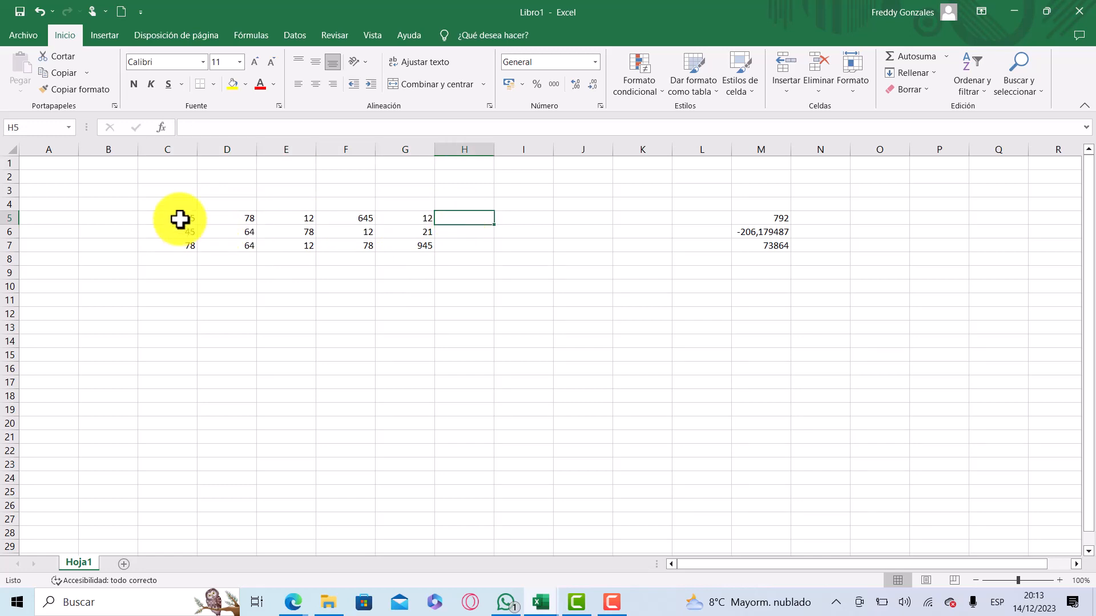
left_click_drag(180, 219, 411, 222)
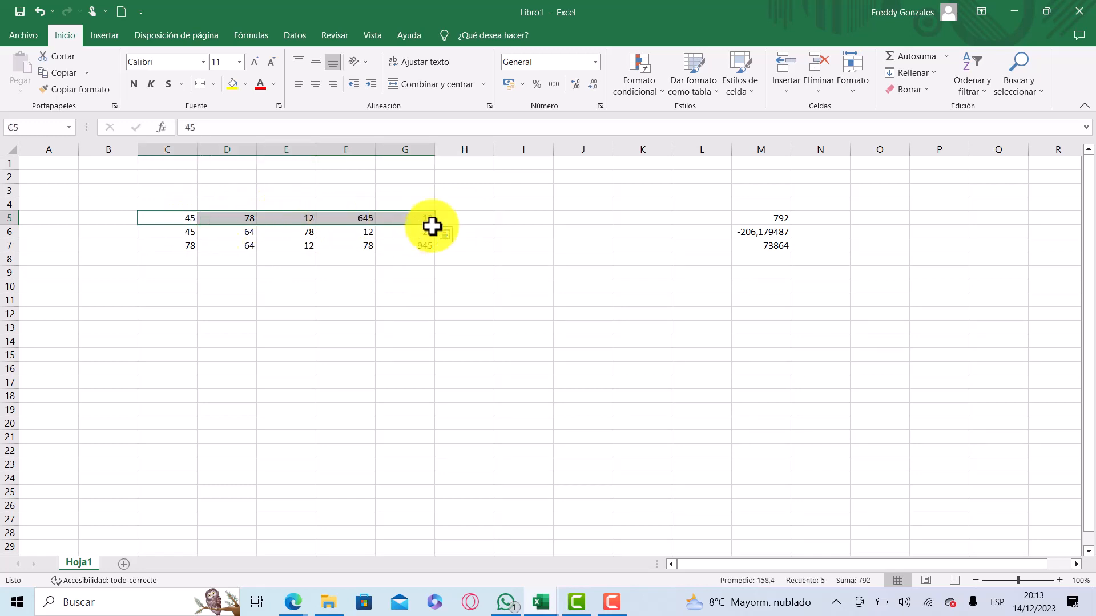
left_click(946, 57)
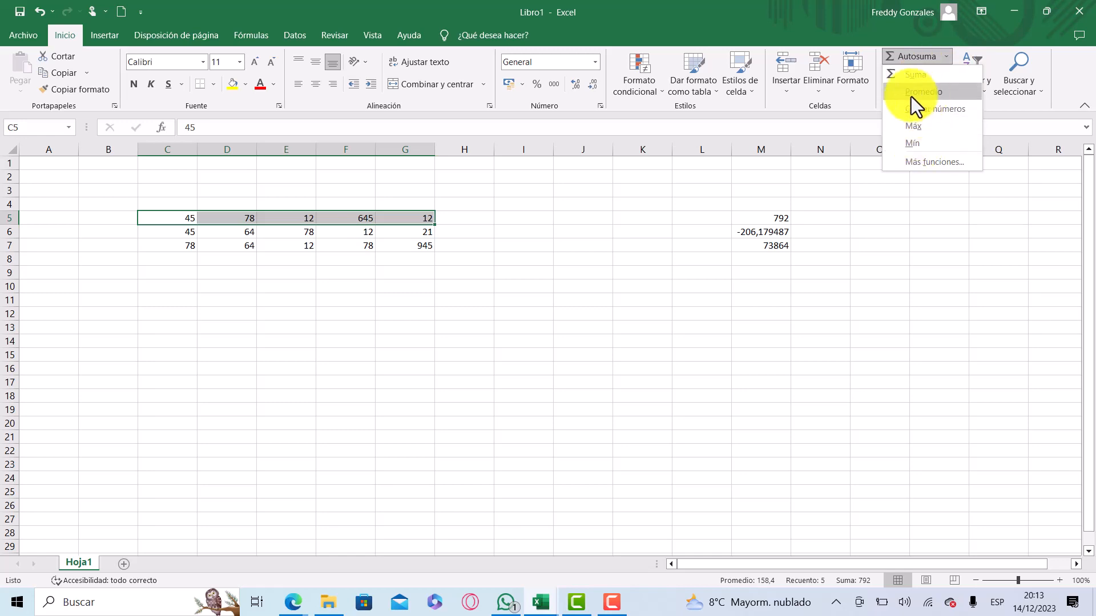
left_click(906, 77)
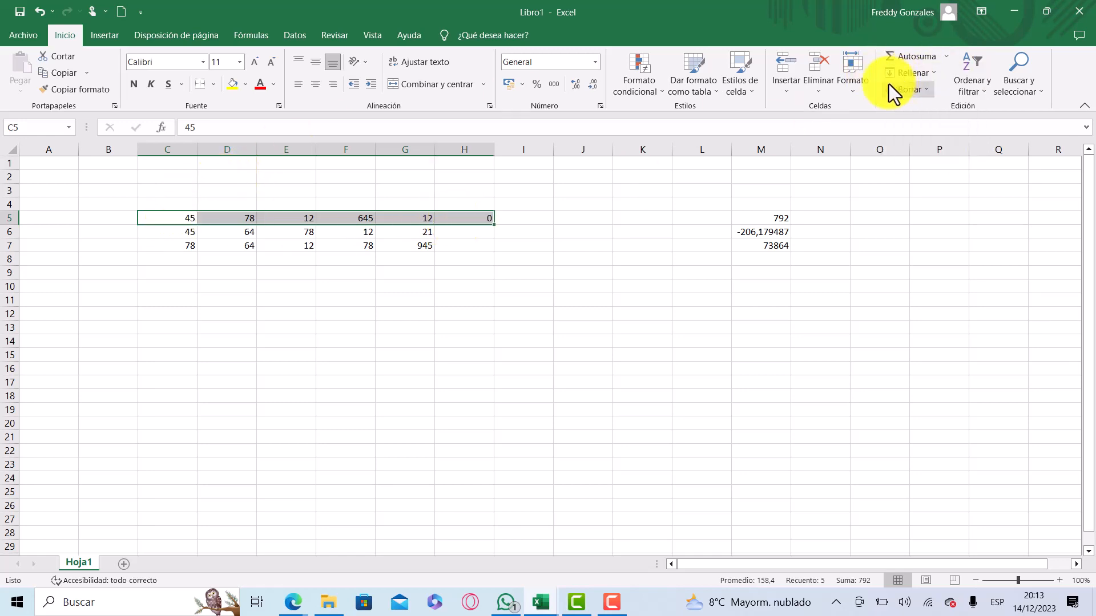
Step: Examine the parts of the H5 formula: the equals sign, the SUMA function name and the range C5:G5
left_click(472, 218)
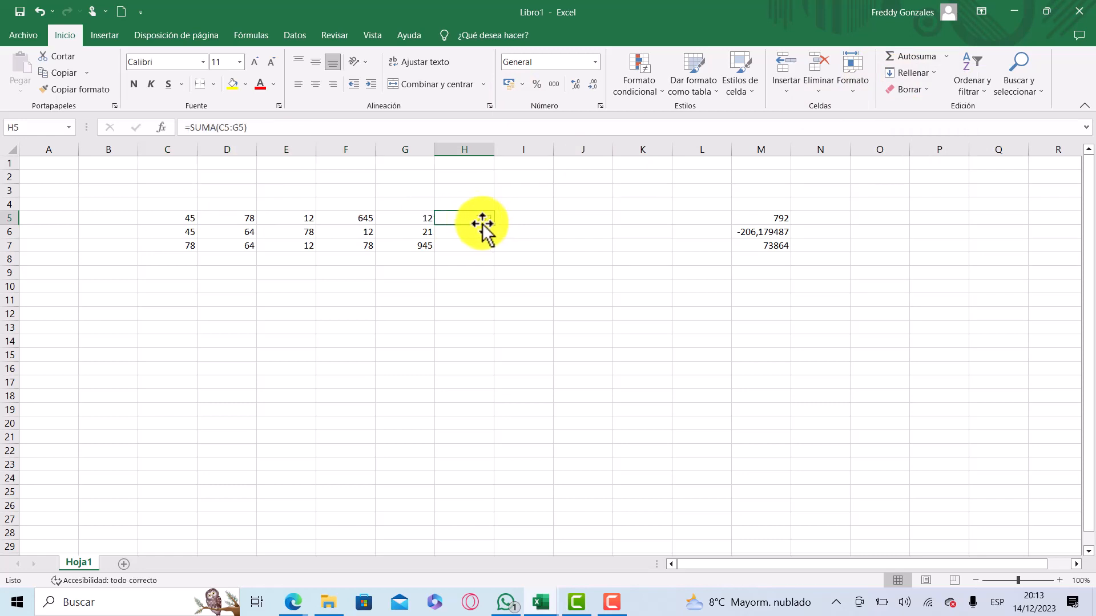
left_click(268, 128)
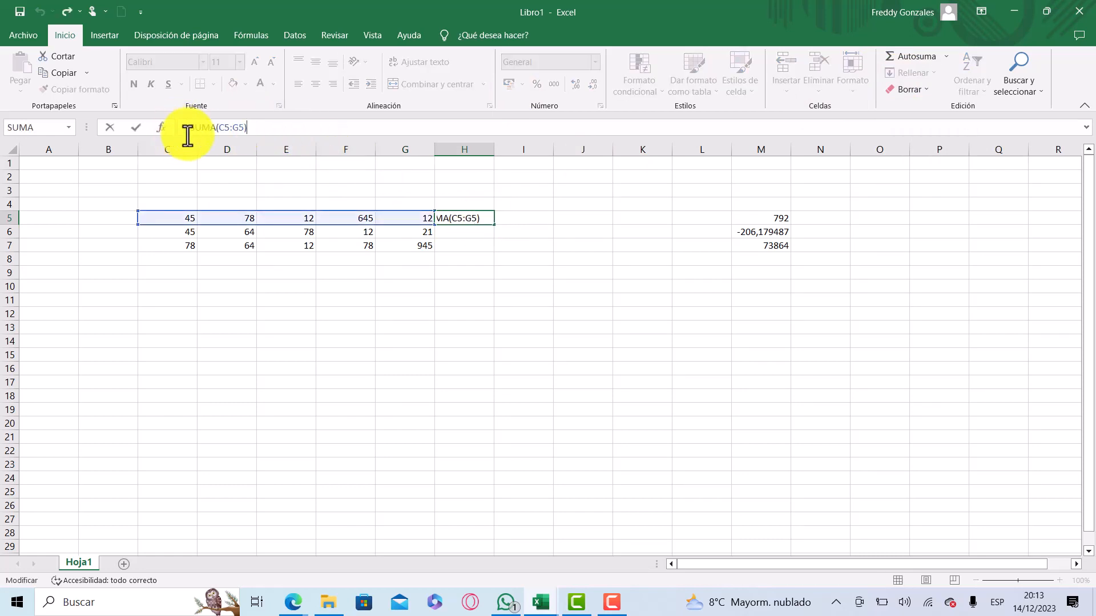
left_click(201, 127)
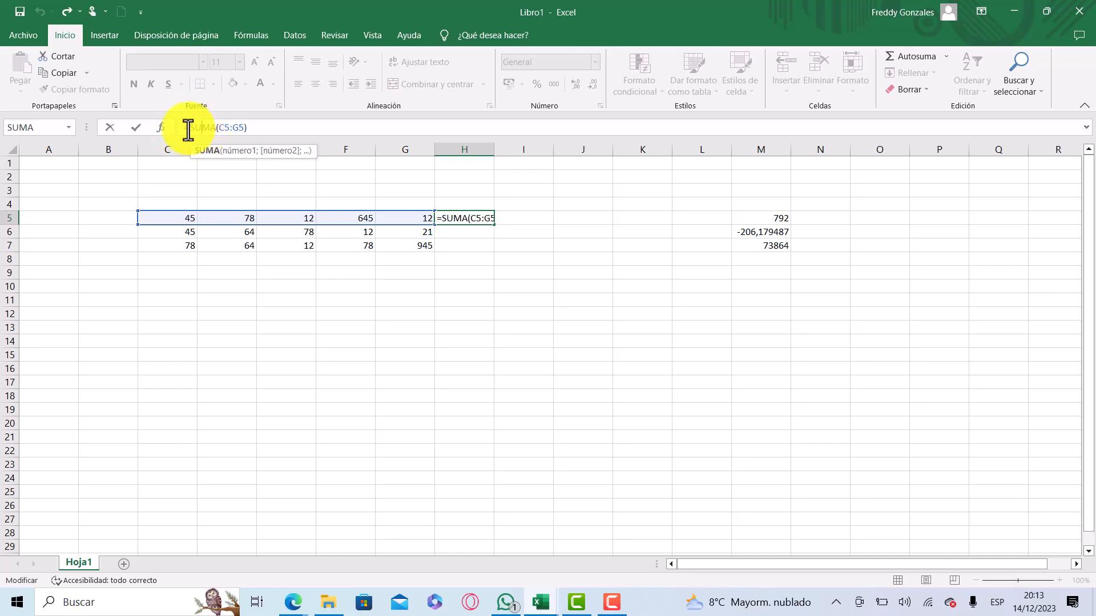
left_click(188, 129)
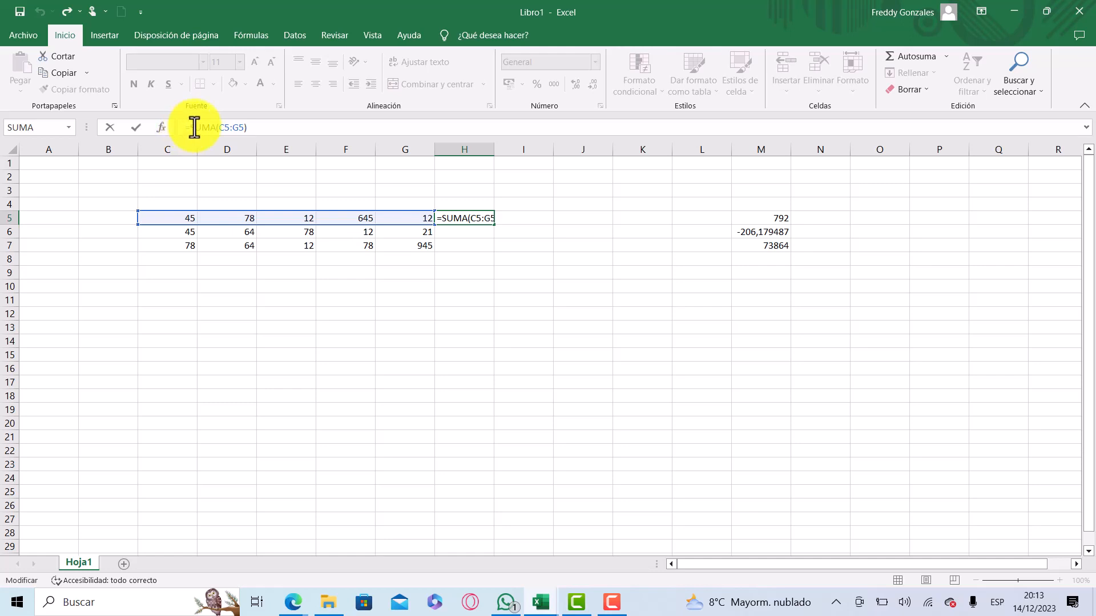
left_click_drag(212, 127, 212, 127)
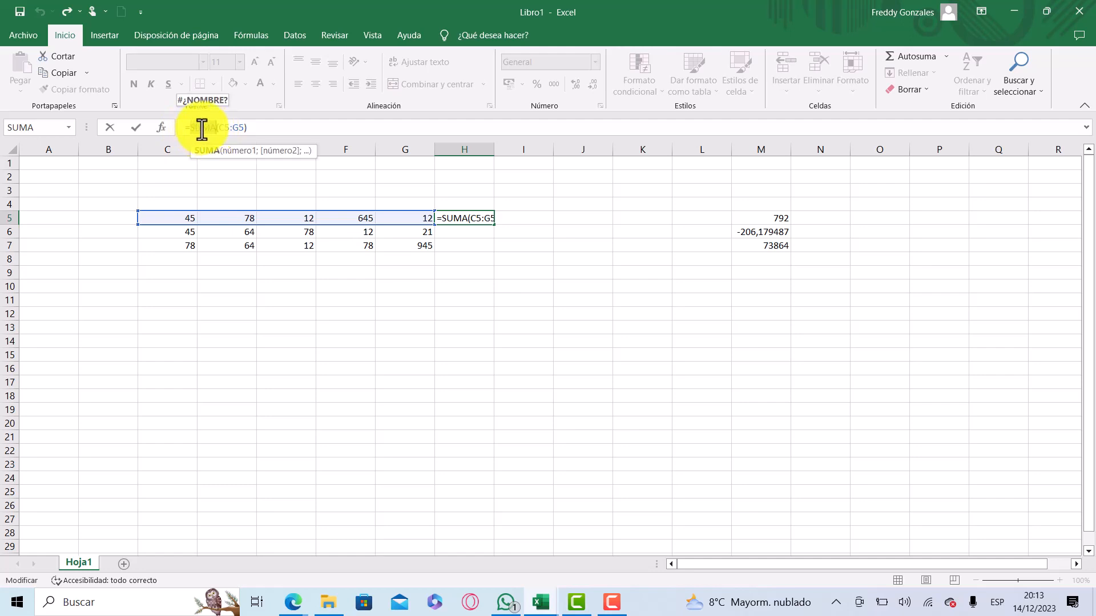
left_click(223, 128)
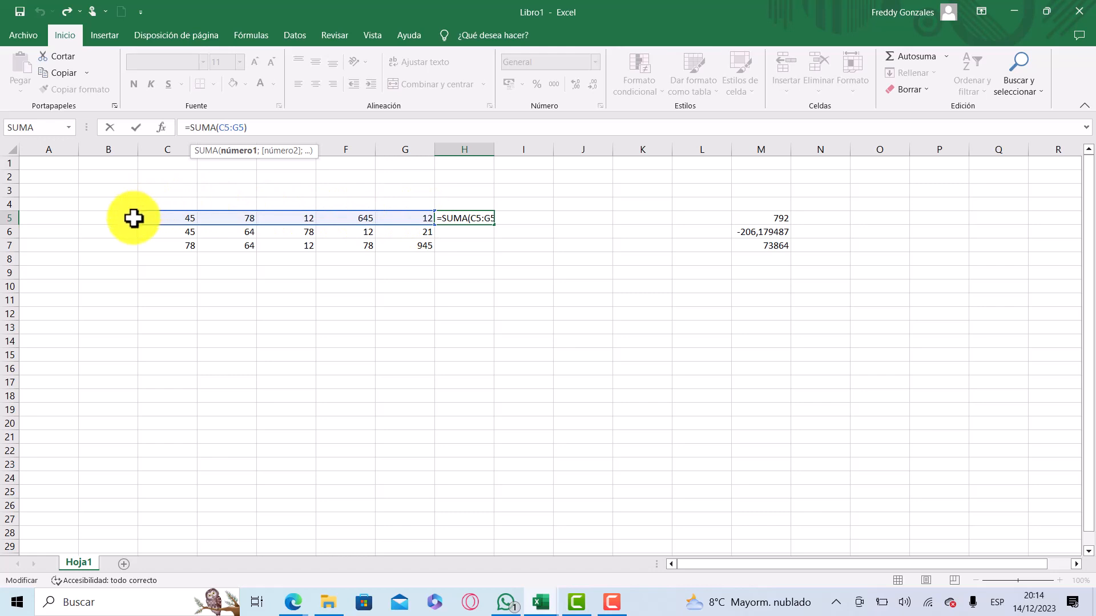
left_click(207, 127)
left_click_drag(190, 128, 213, 127)
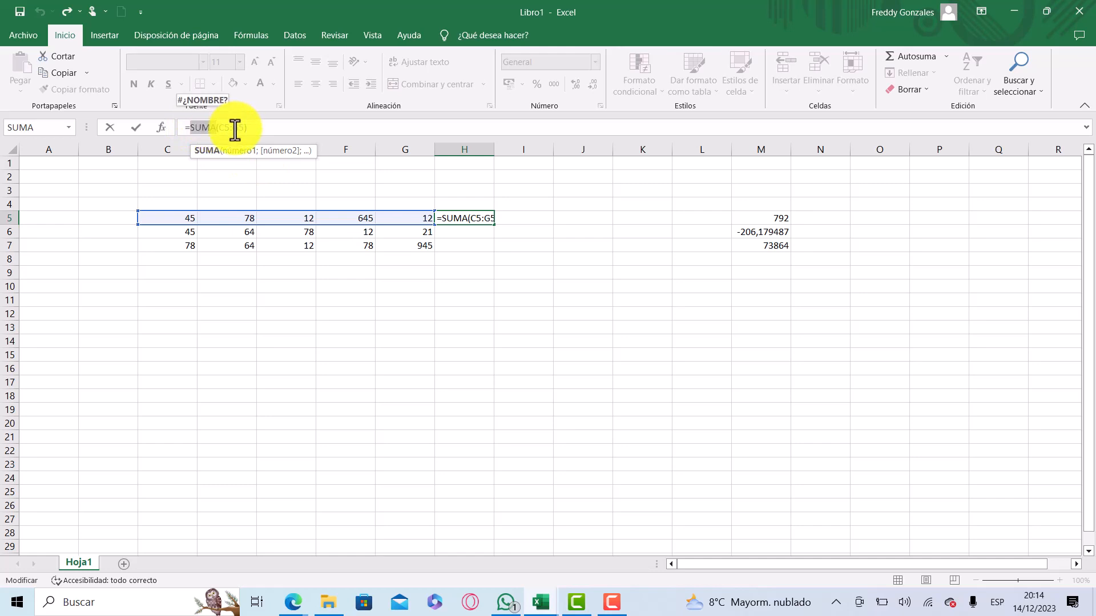
left_click(207, 128)
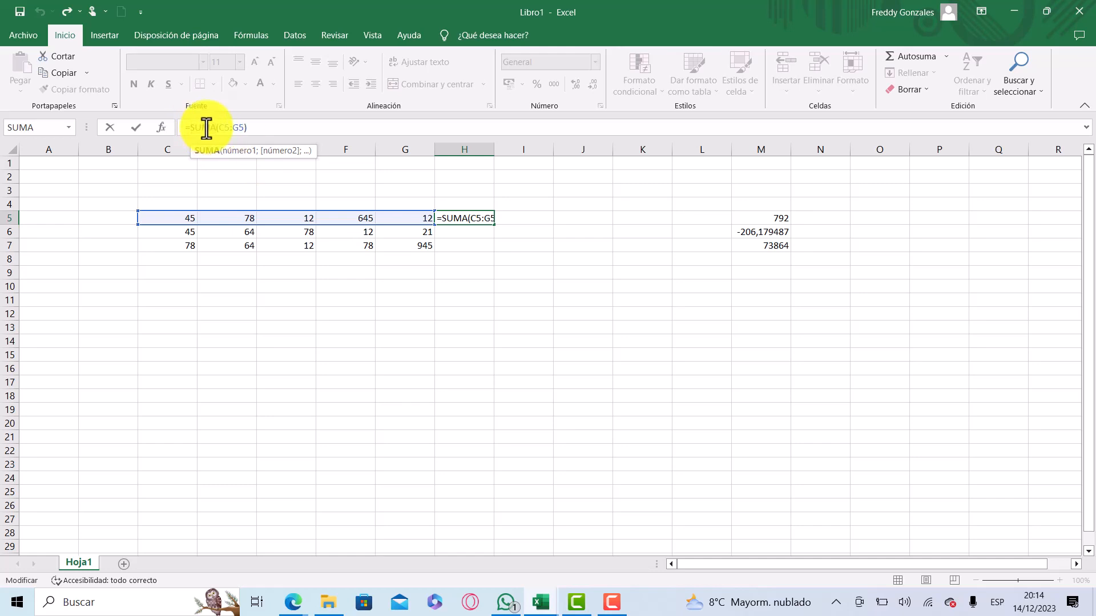
left_click(545, 229)
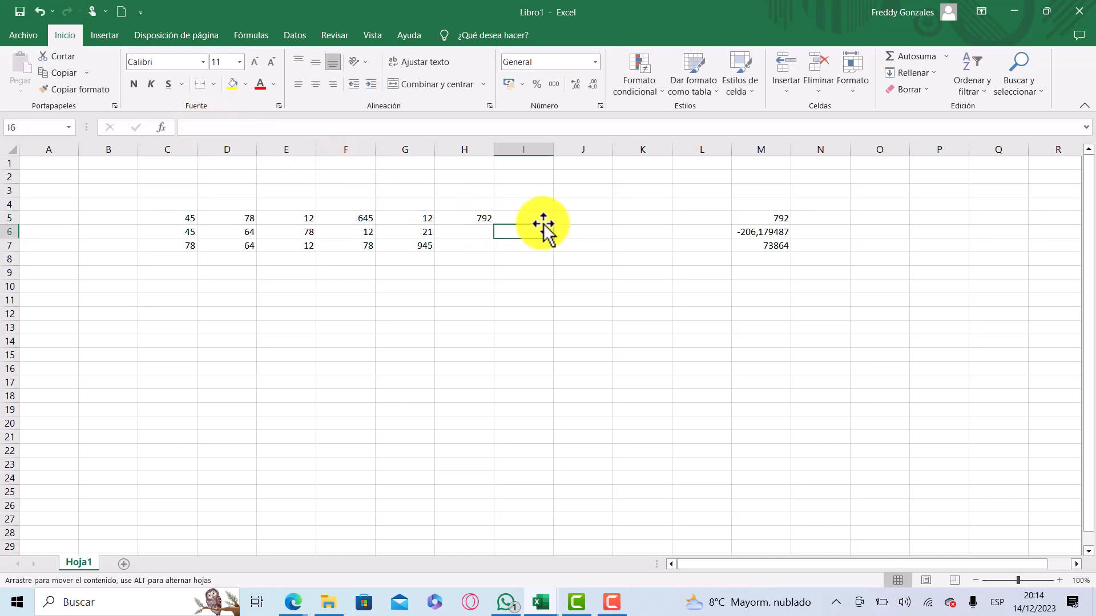
Step: View the list of AutoSum functions from empty cell I5 without inserting one
left_click(523, 218)
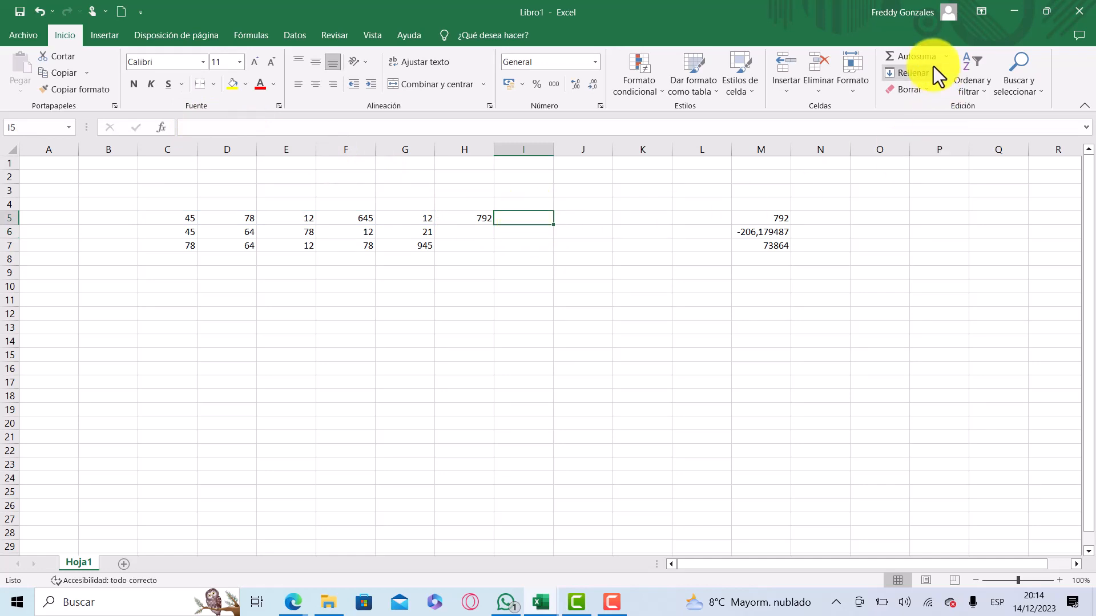
left_click(947, 58)
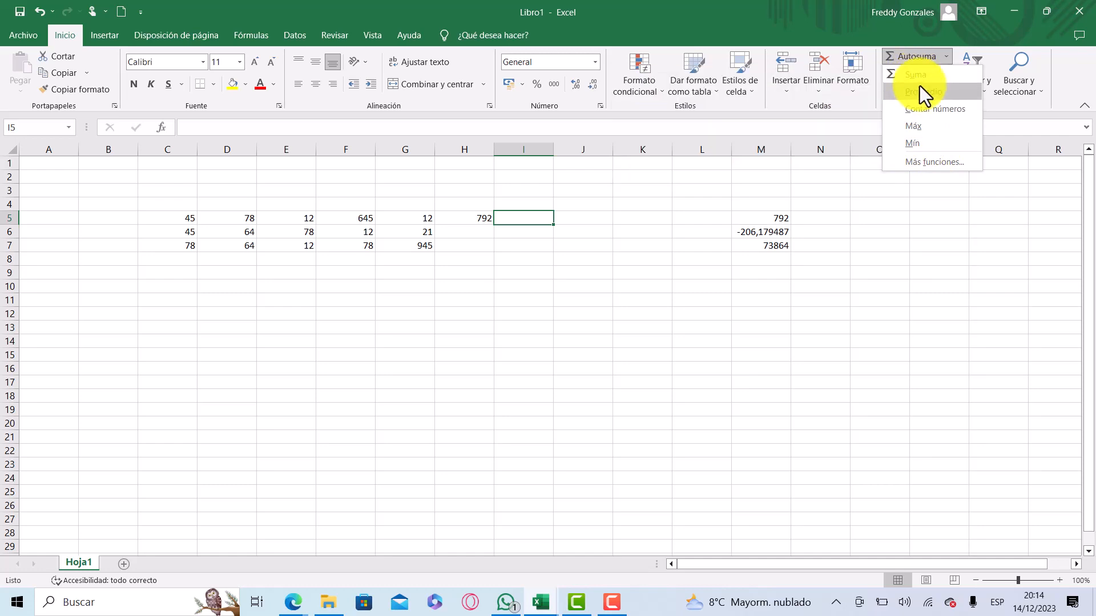
left_click(467, 217)
Step: Compare the SUMA range formula in H5 with the cell-by-cell addition formula in M5
left_click(467, 217)
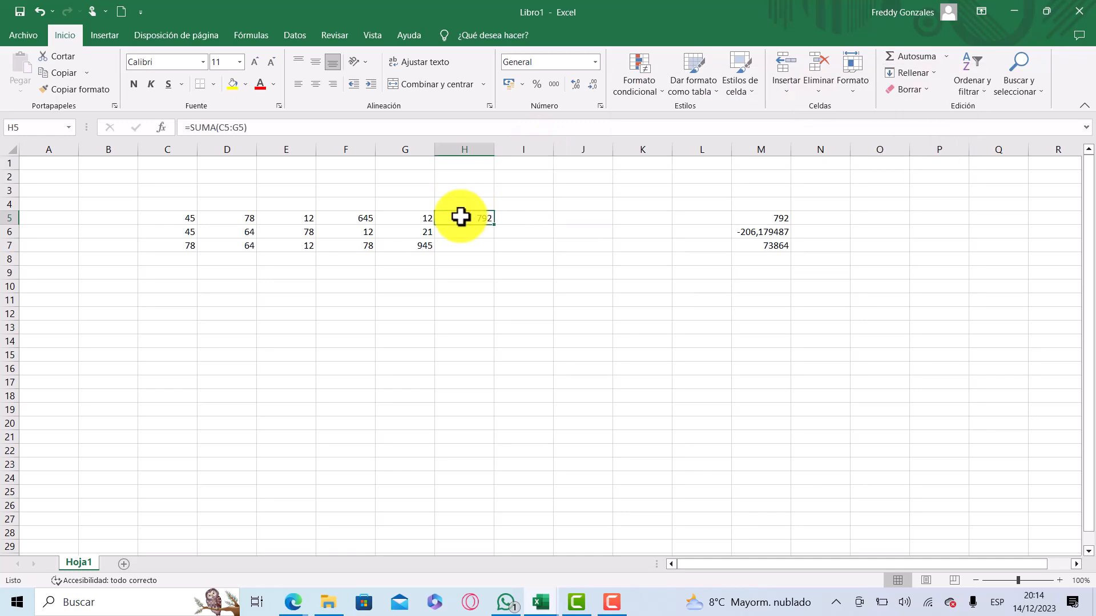
left_click(265, 129)
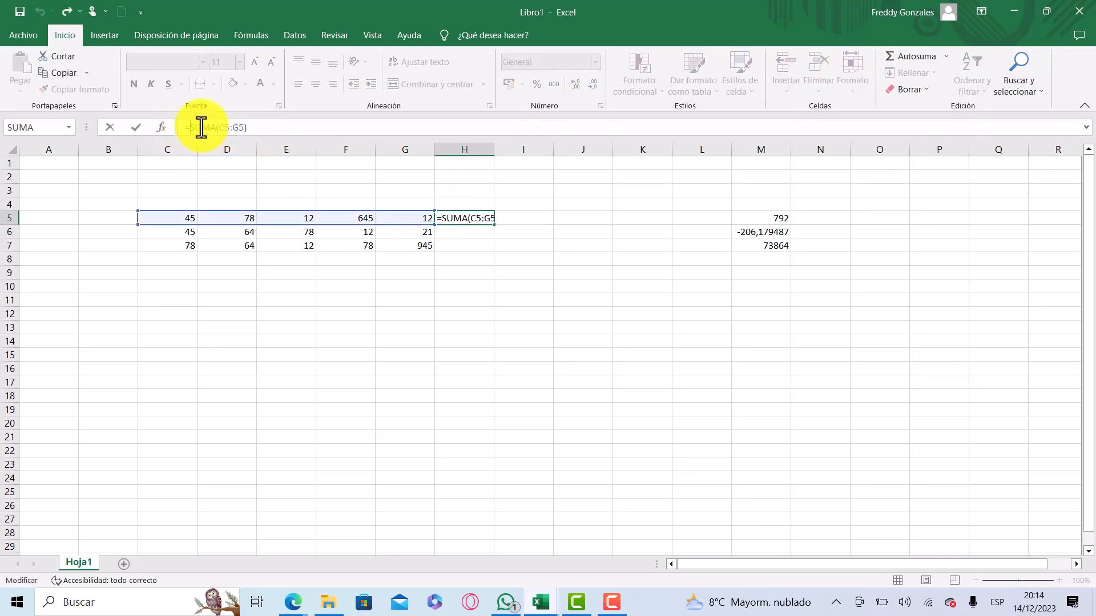
left_click(466, 236)
key("Escape")
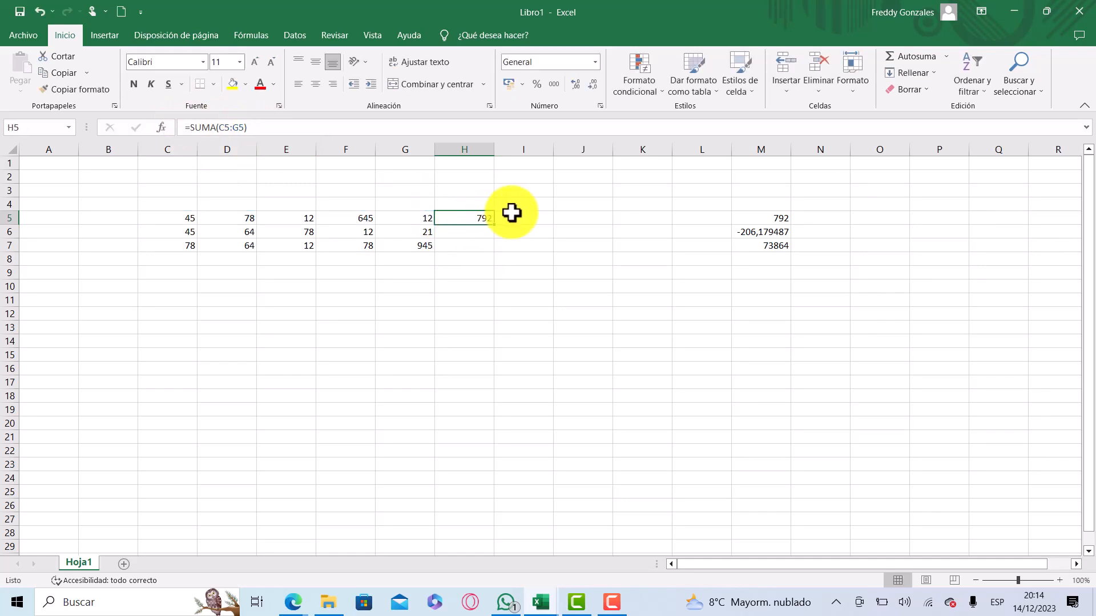
left_click(748, 217)
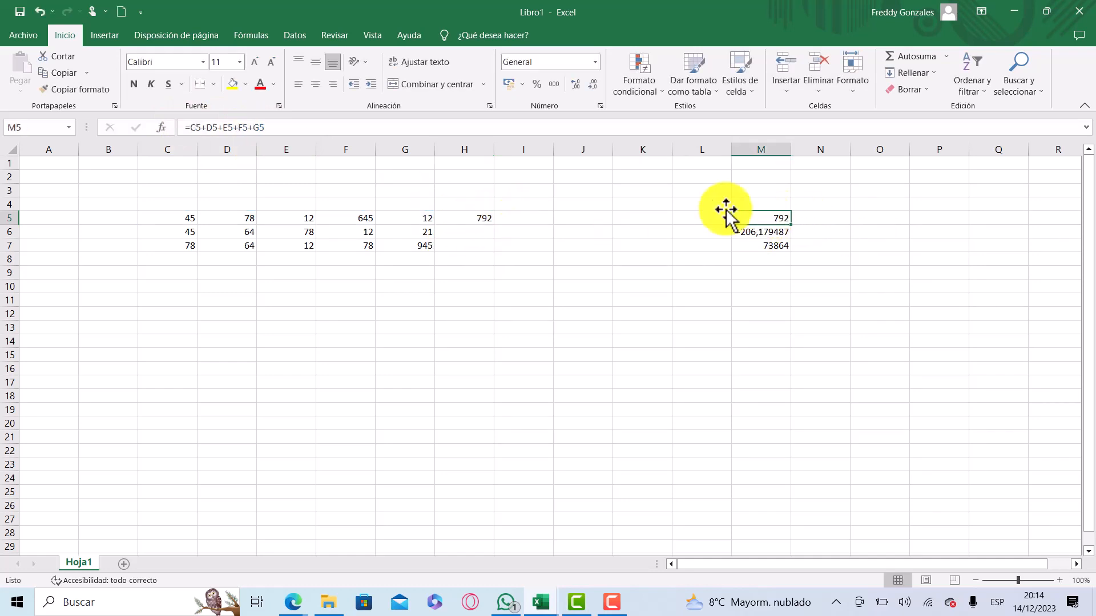
left_click(279, 125)
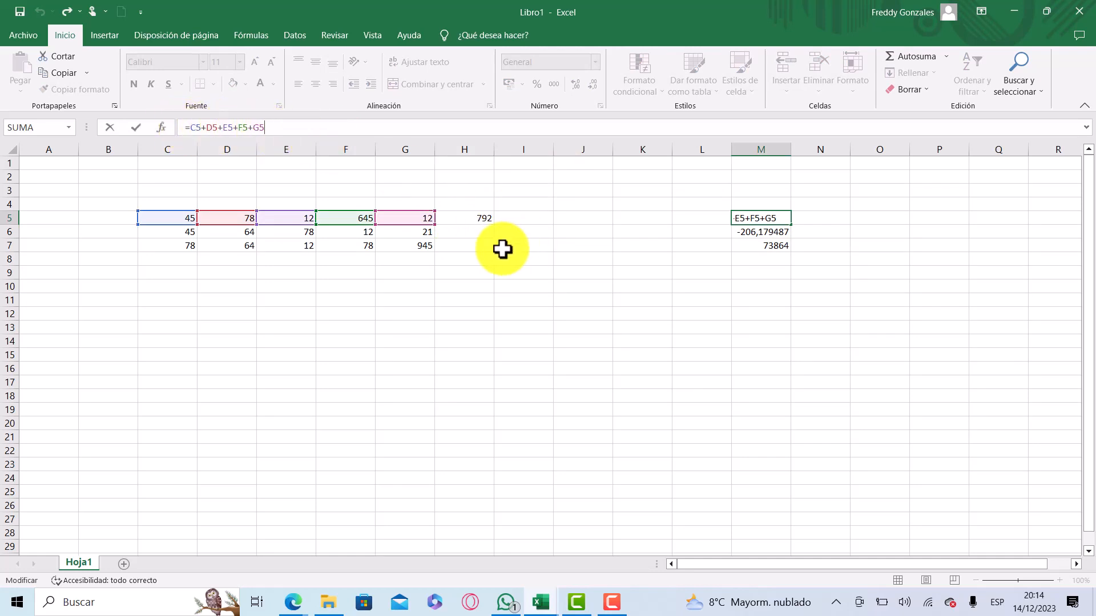
left_click(482, 246)
left_click(473, 218)
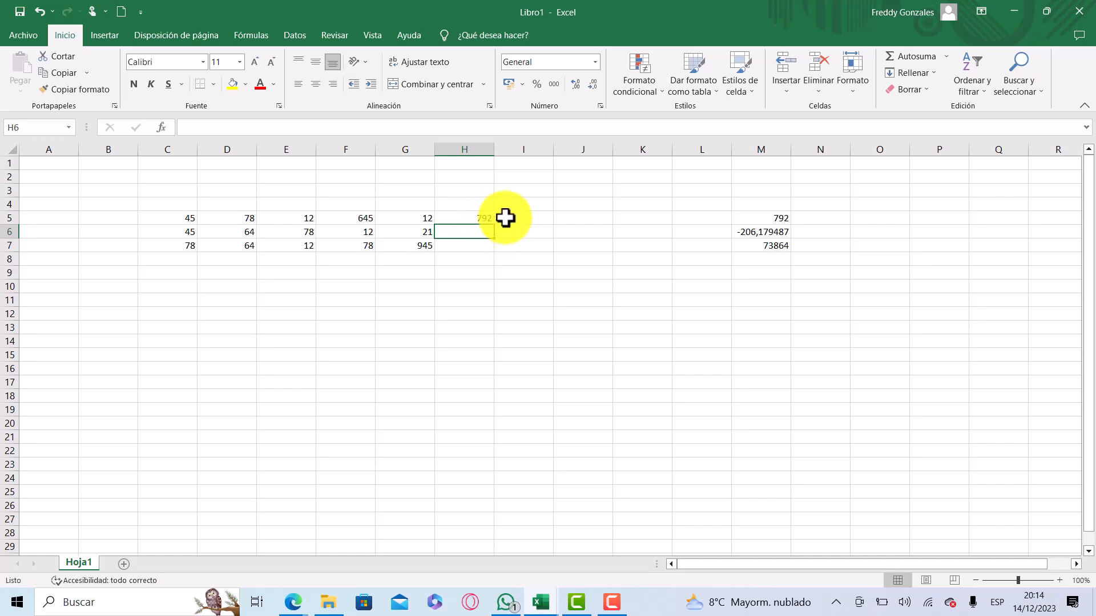
left_click(473, 220)
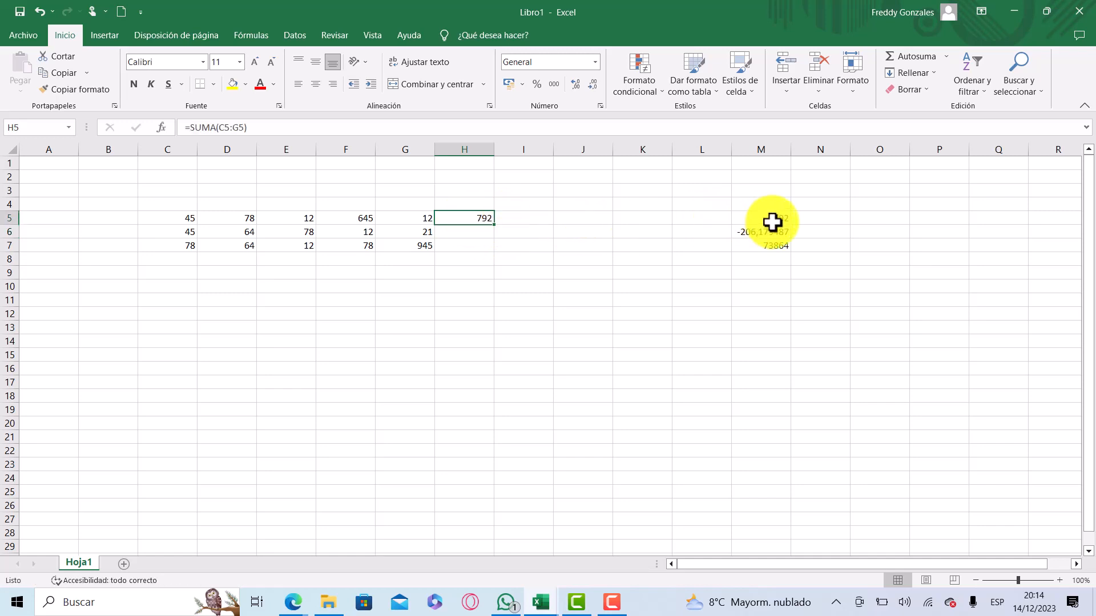
Step: Enter the column headings SUMA in H4 and PROMEDIO in I4, above the row 5 results
left_click(461, 229)
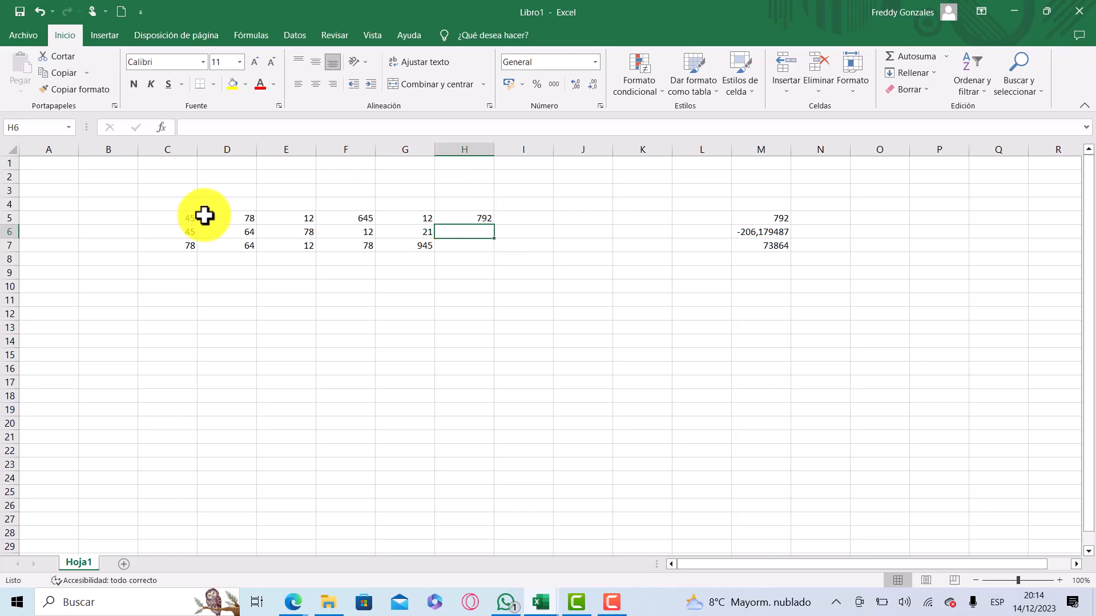
left_click_drag(178, 215, 451, 215)
left_click(465, 206)
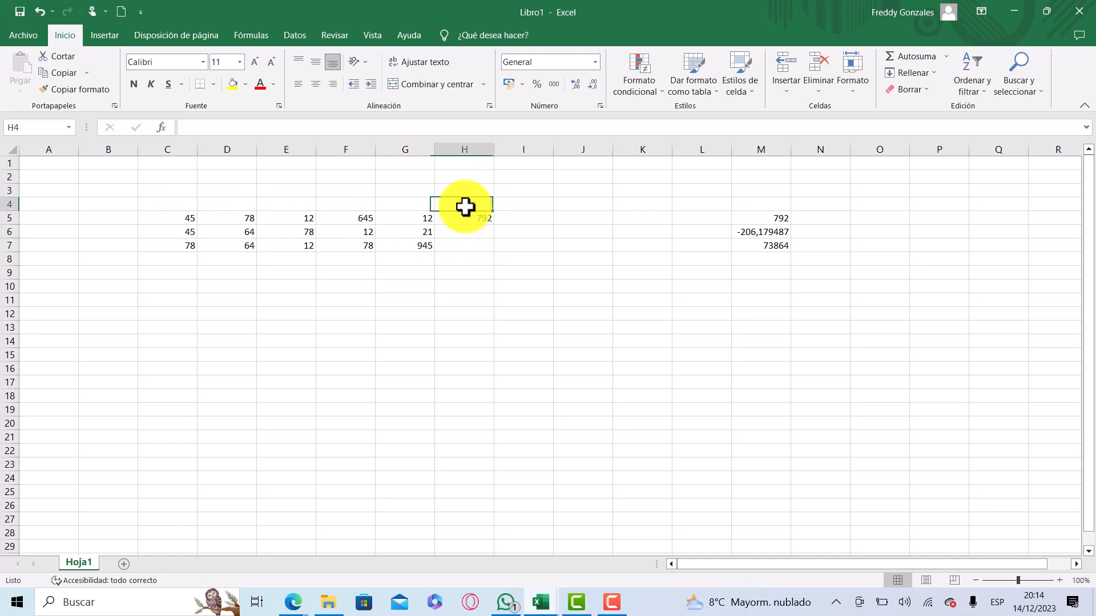
type("SUMA")
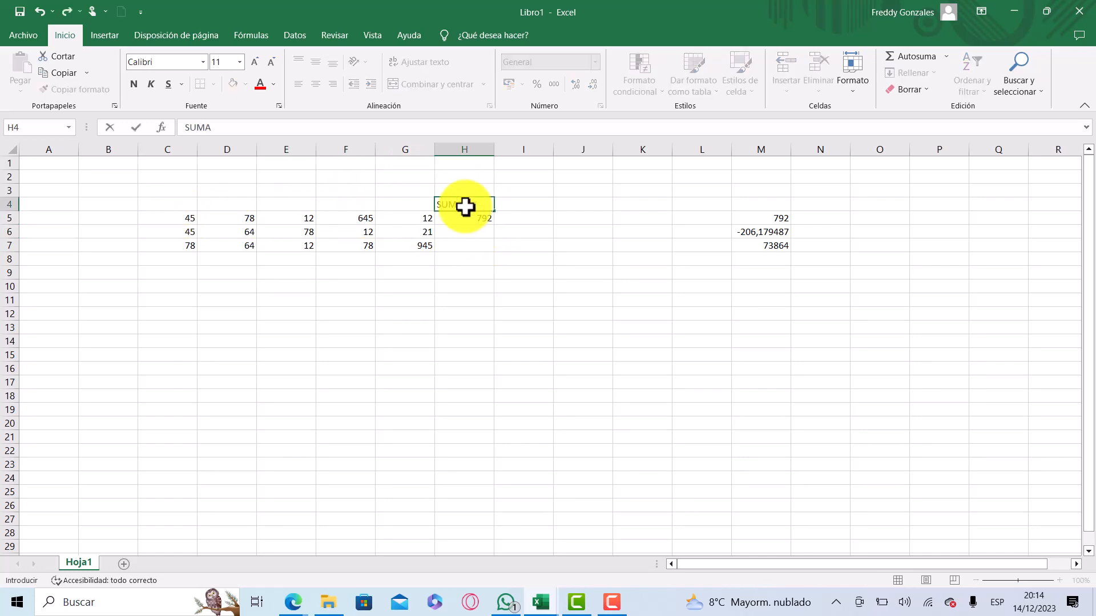
key("Tab")
type("P")
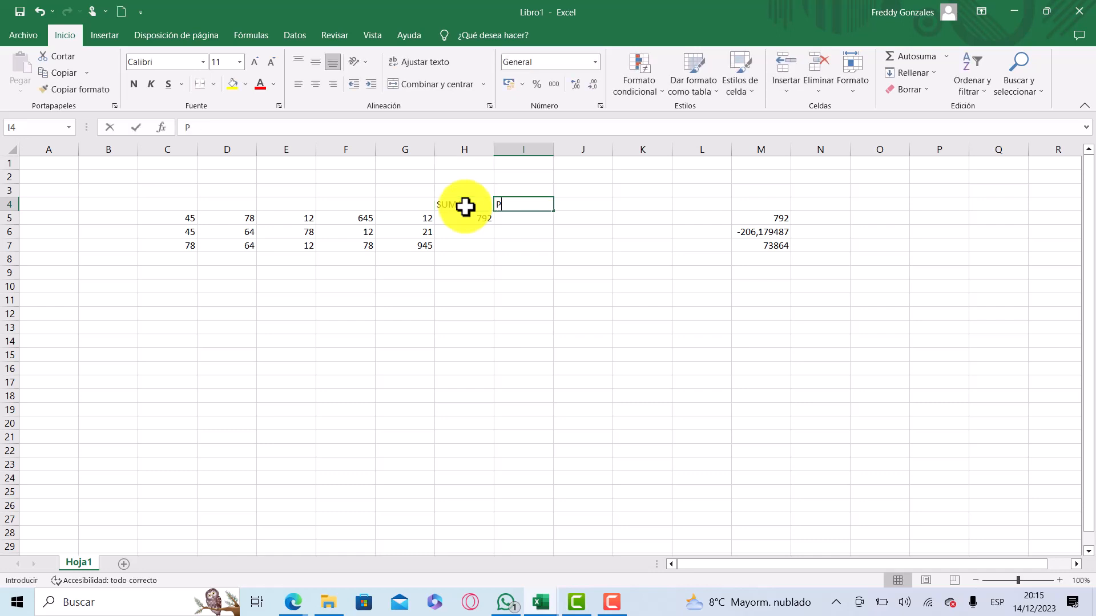
type("ROMEDIO")
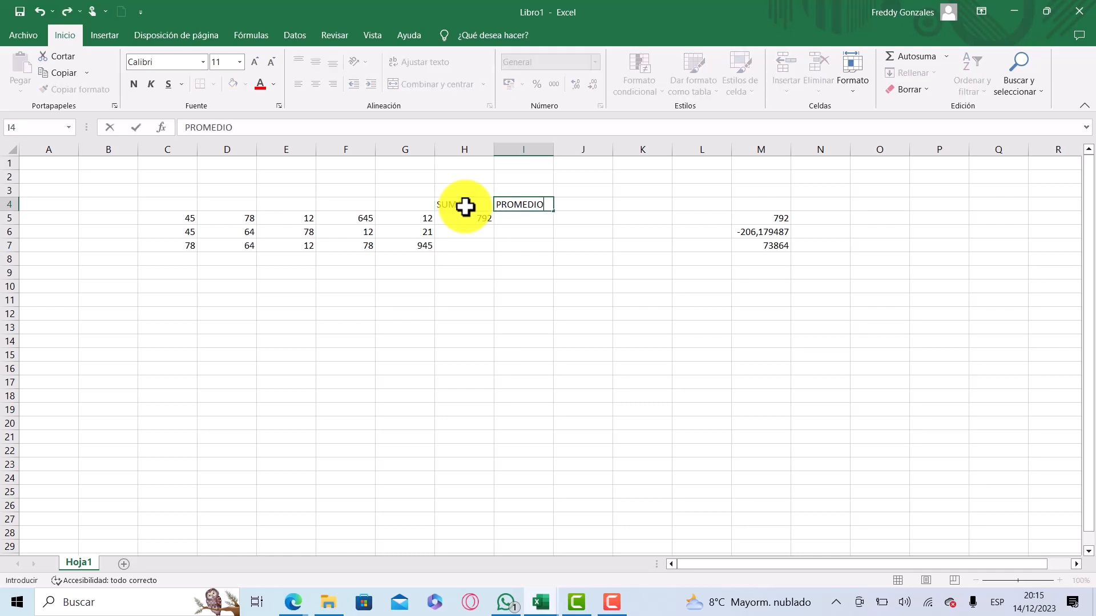
key("Tab")
Step: Add the headings MAX in J4, MIN in K4 and CONTAR N in L4
type("MA")
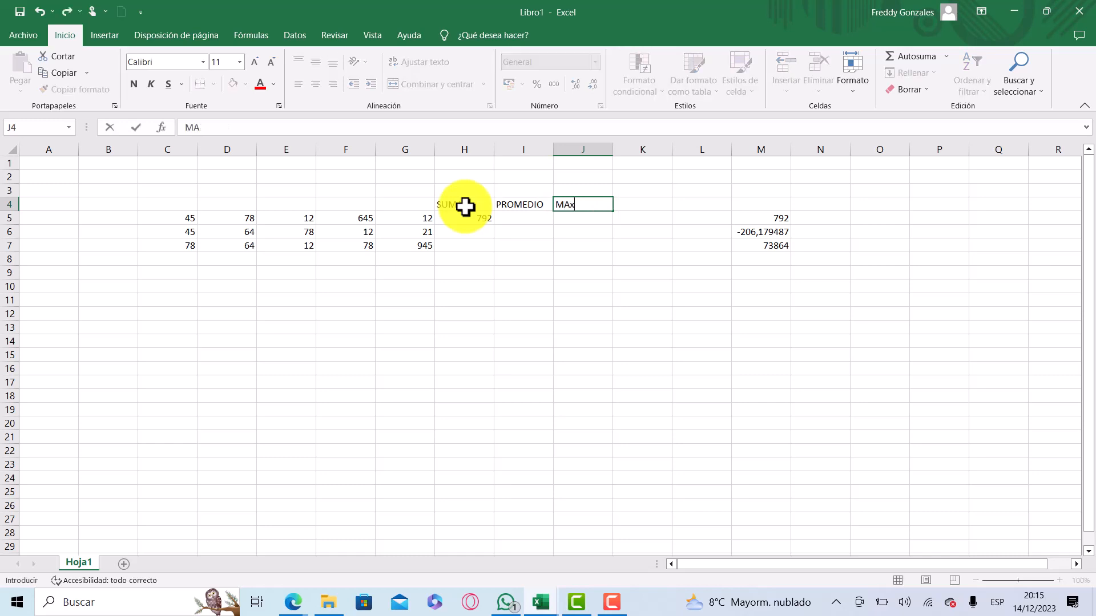
type("X")
key("Tab")
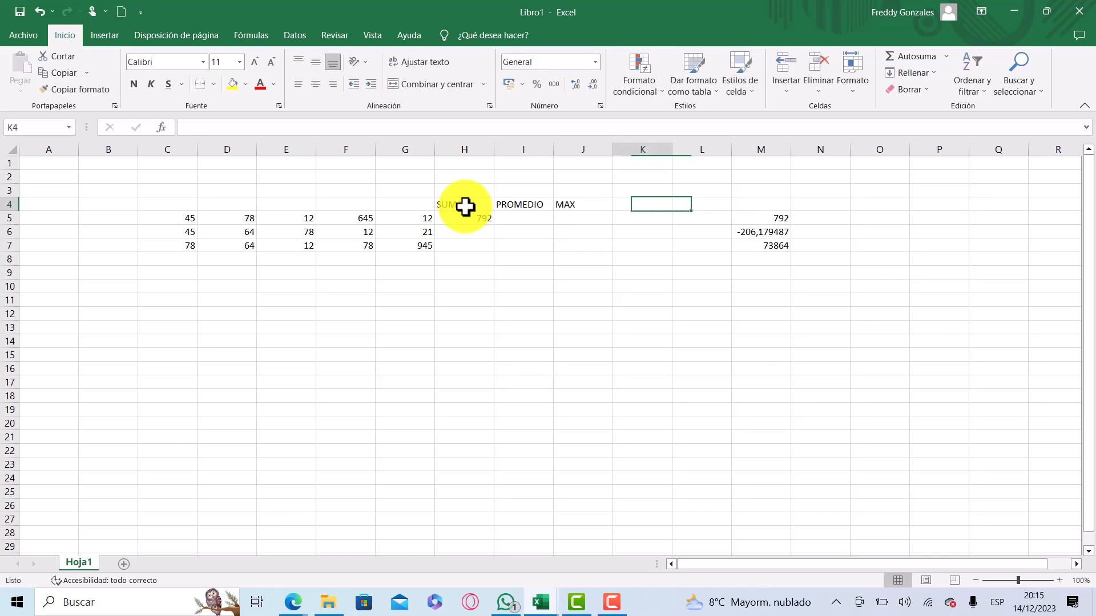
type("MIN")
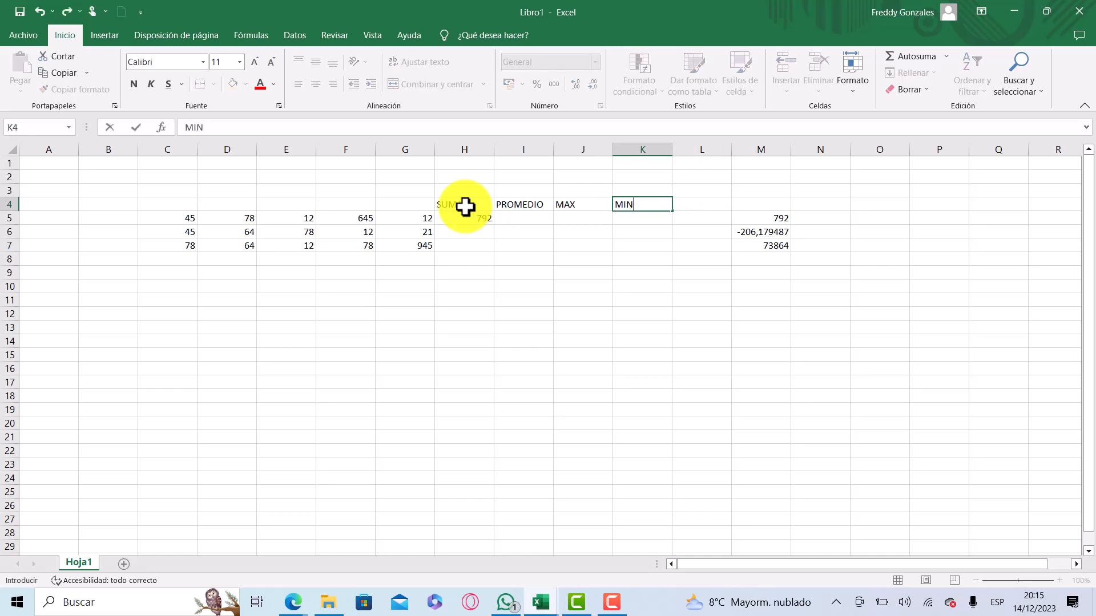
key("Tab")
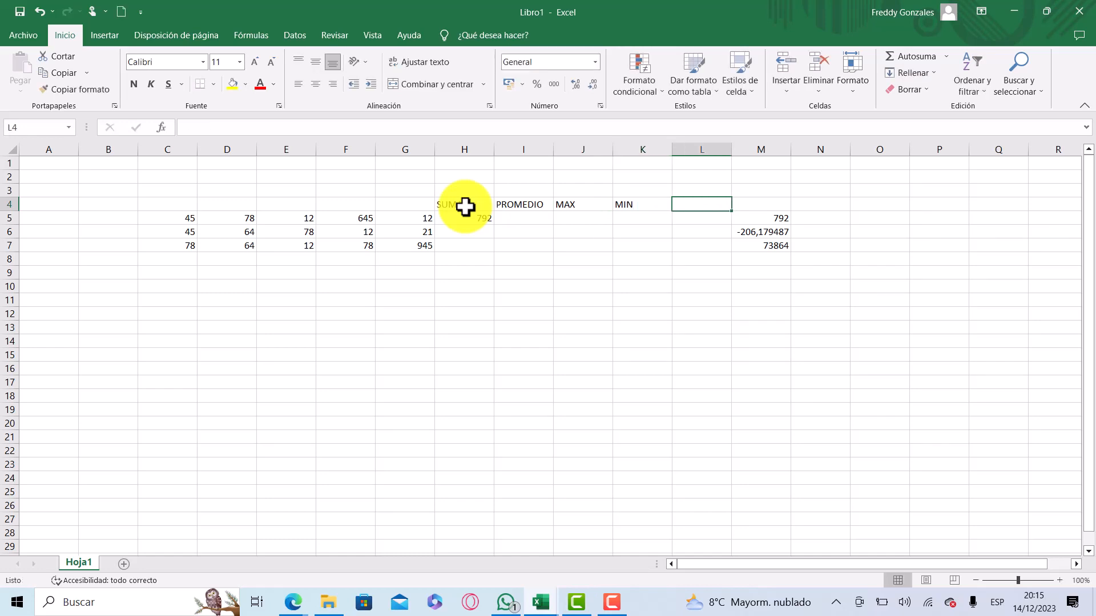
type("CONTAR N")
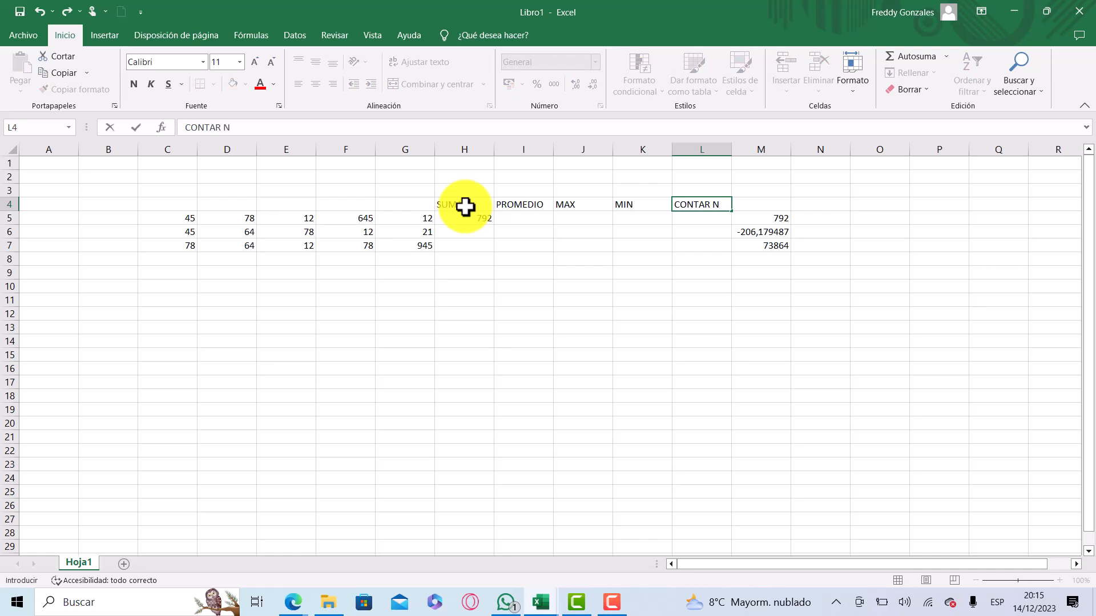
key("Tab")
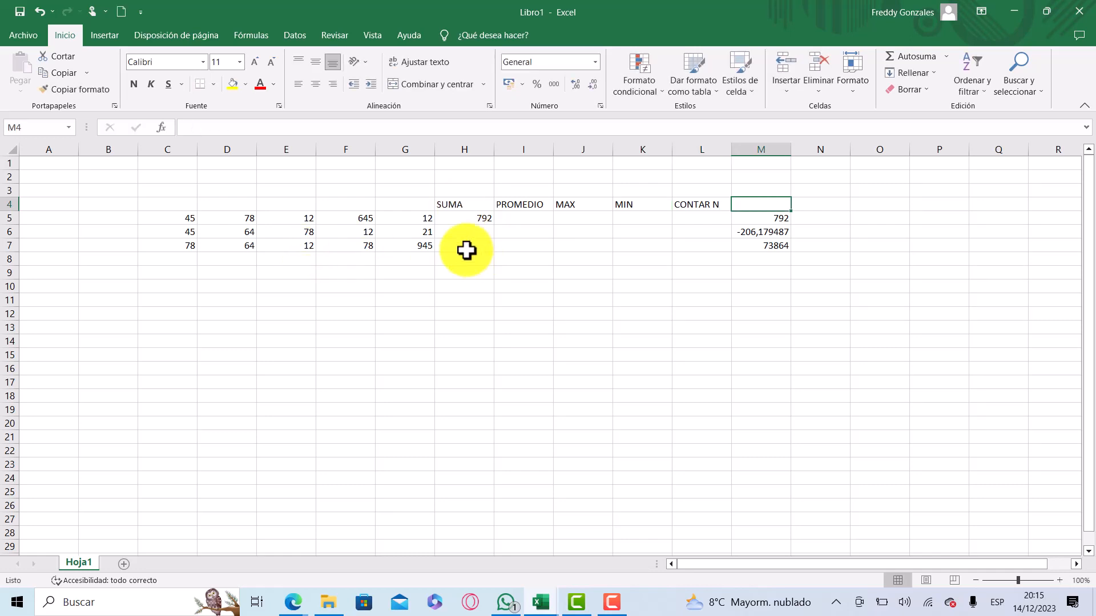
Step: Average the row 5 numbers in C5:G5 with the AutoSum Promedio function, placing the result in I5
left_click(469, 220)
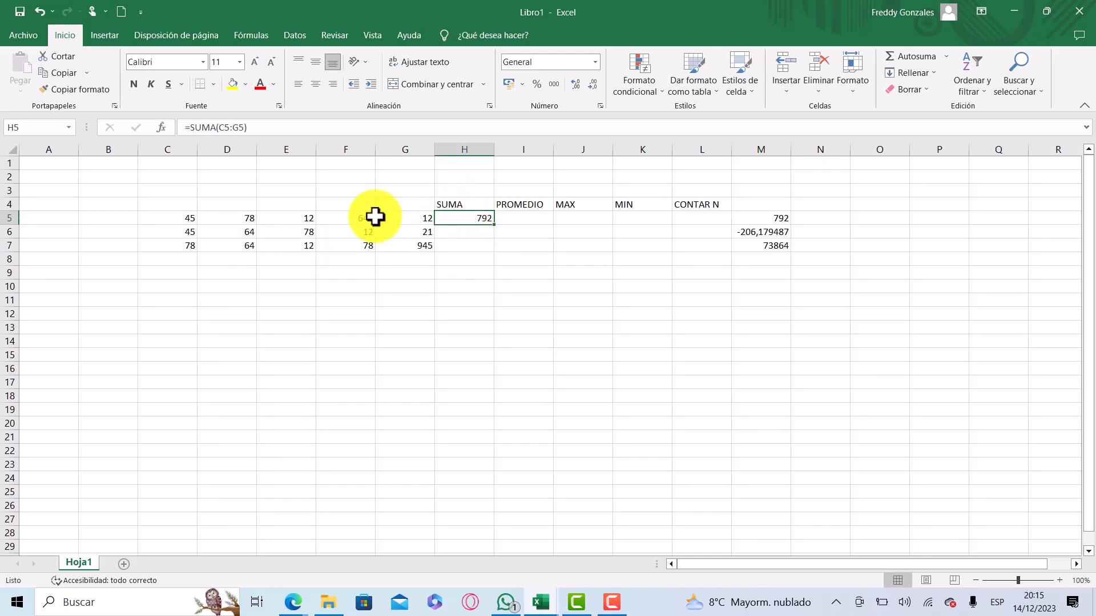
left_click_drag(179, 215, 405, 222)
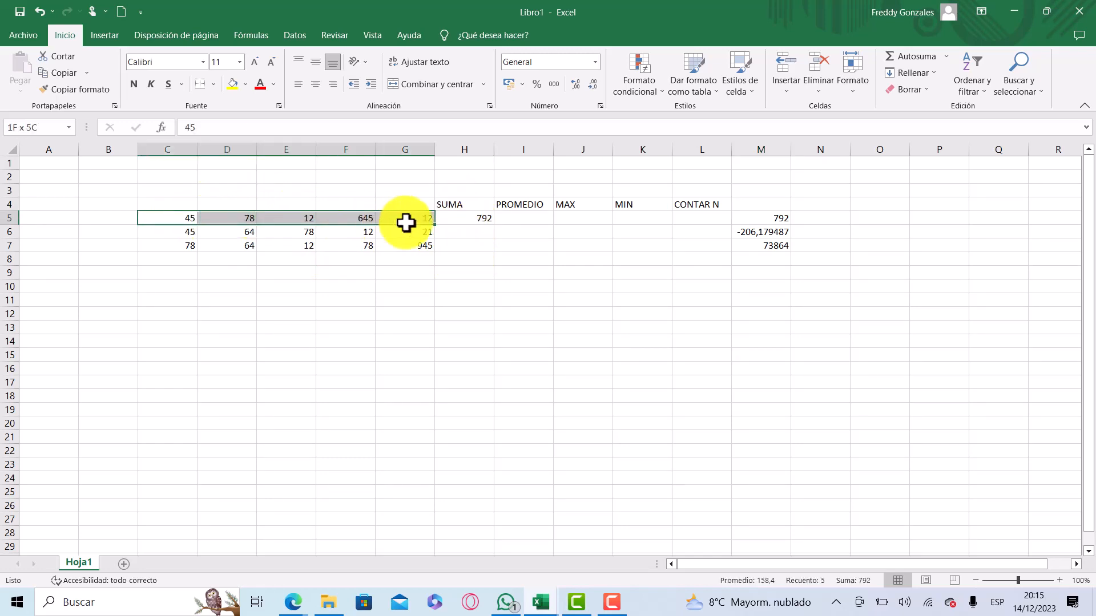
left_click(946, 57)
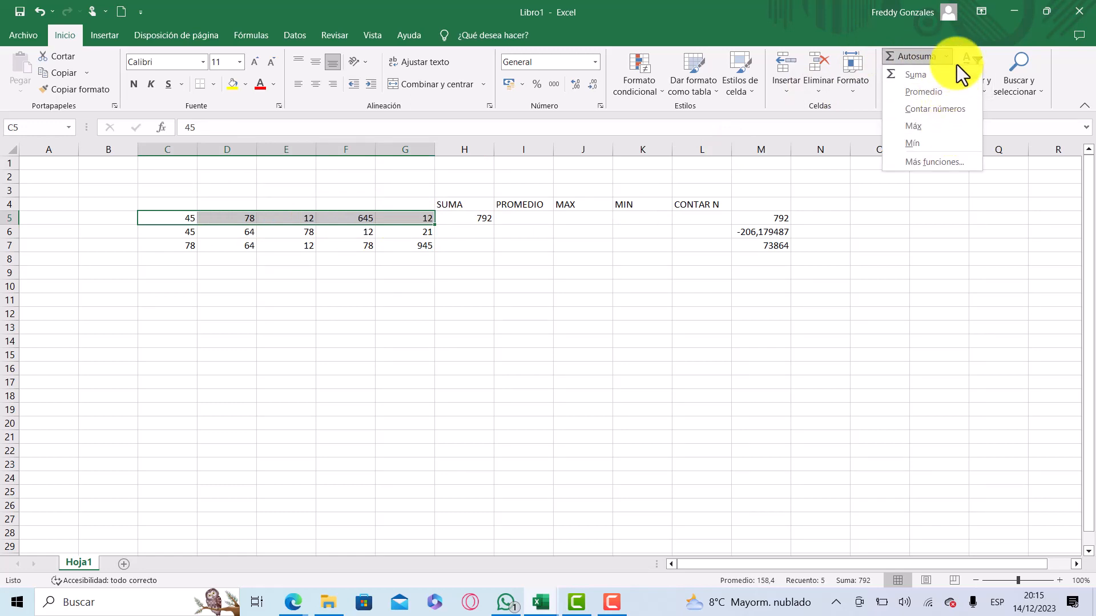
left_click(928, 96)
left_click(507, 222)
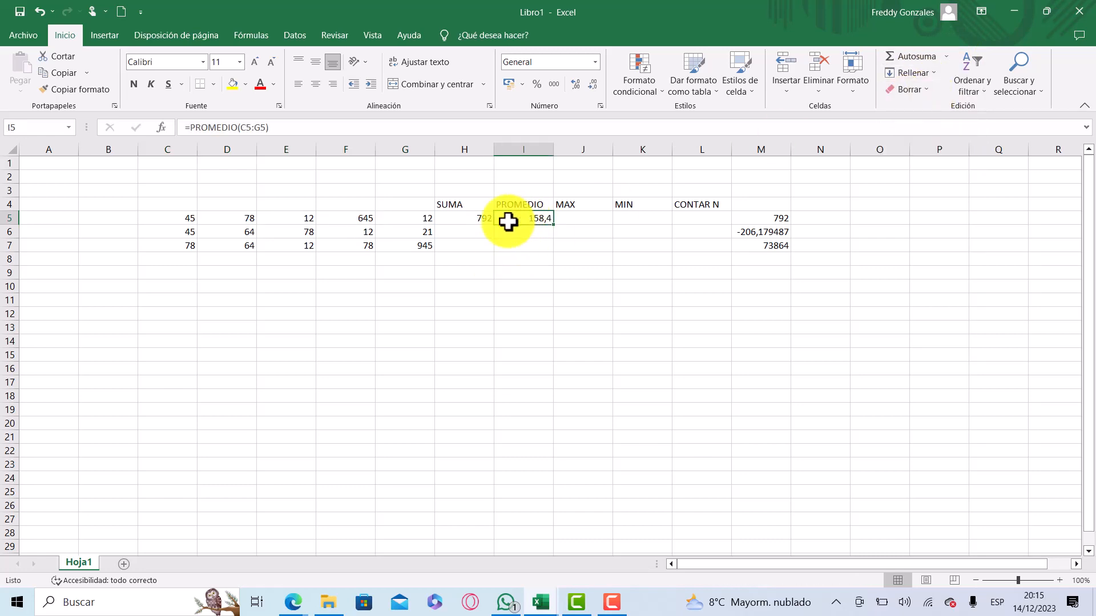
Step: Compare the SUMA formula in H5 with the PROMEDIO formula in I5
left_click(472, 223)
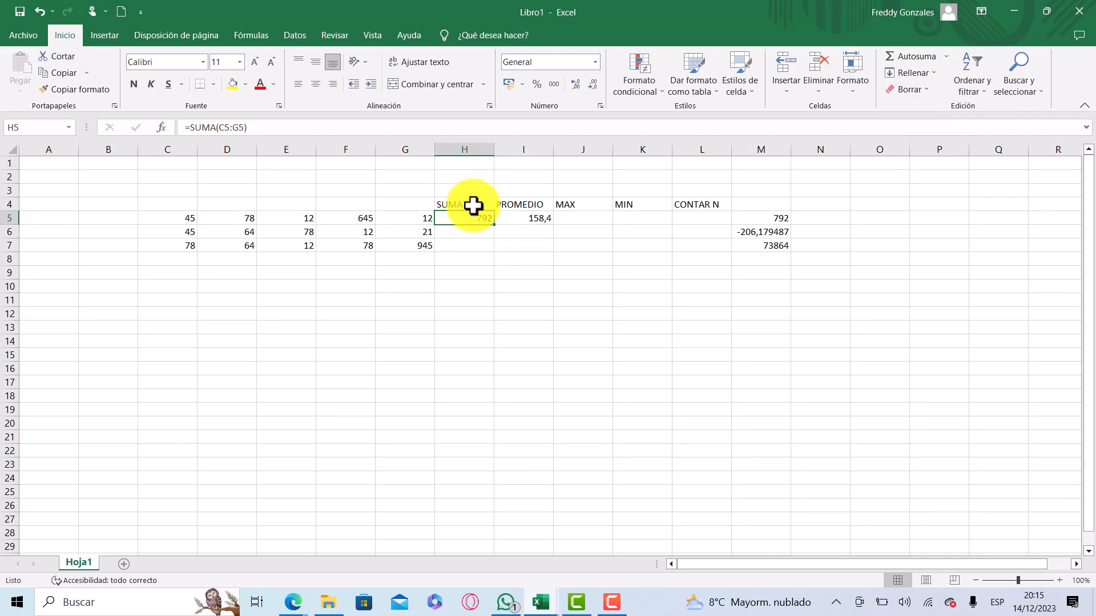
left_click(526, 217)
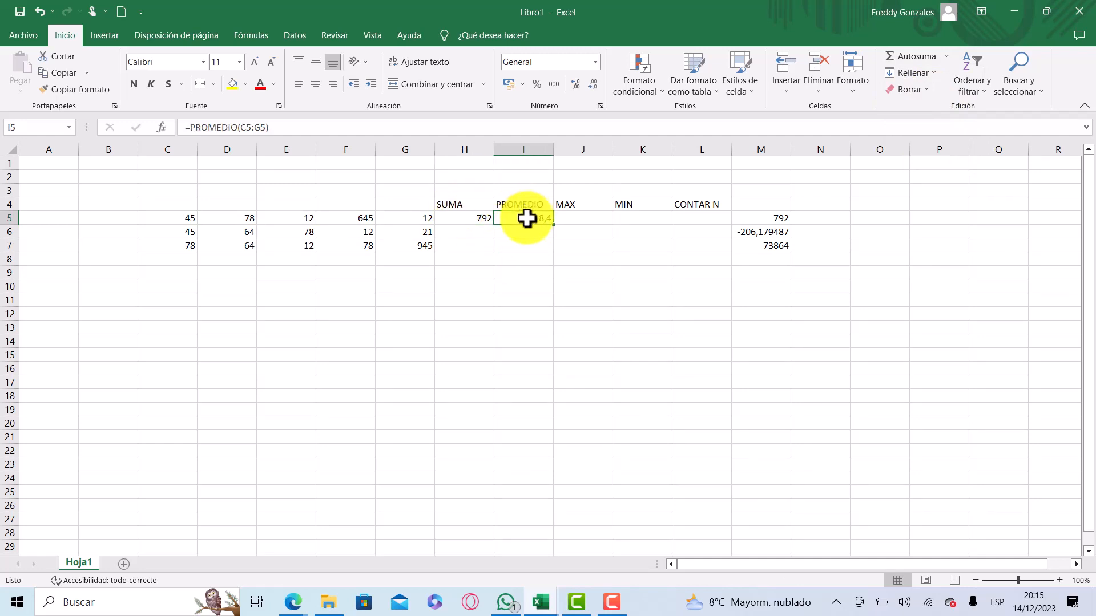
left_click(463, 217)
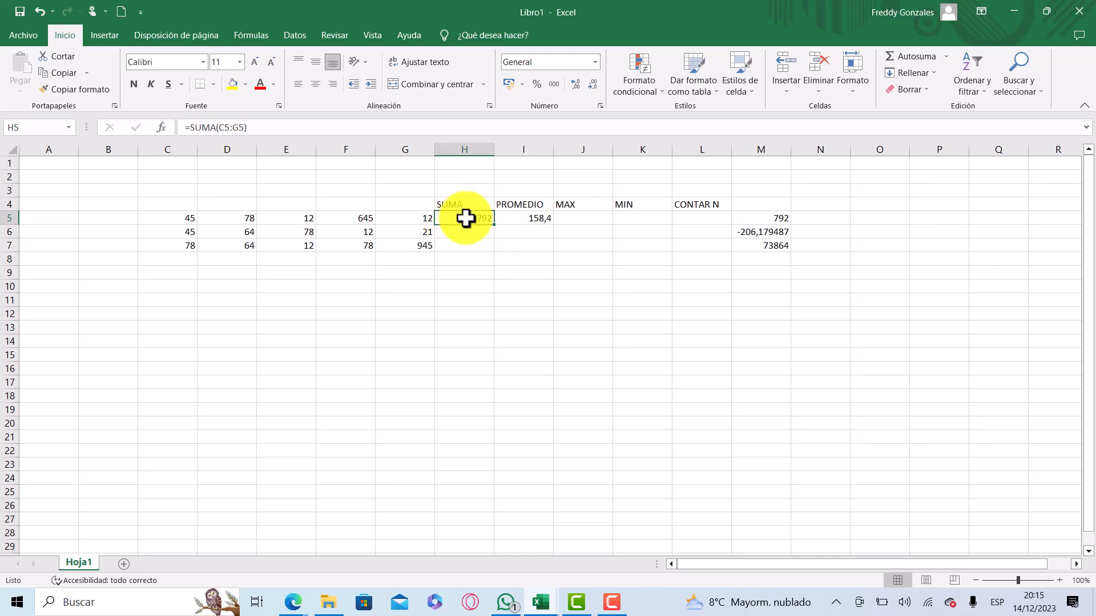
left_click(529, 222)
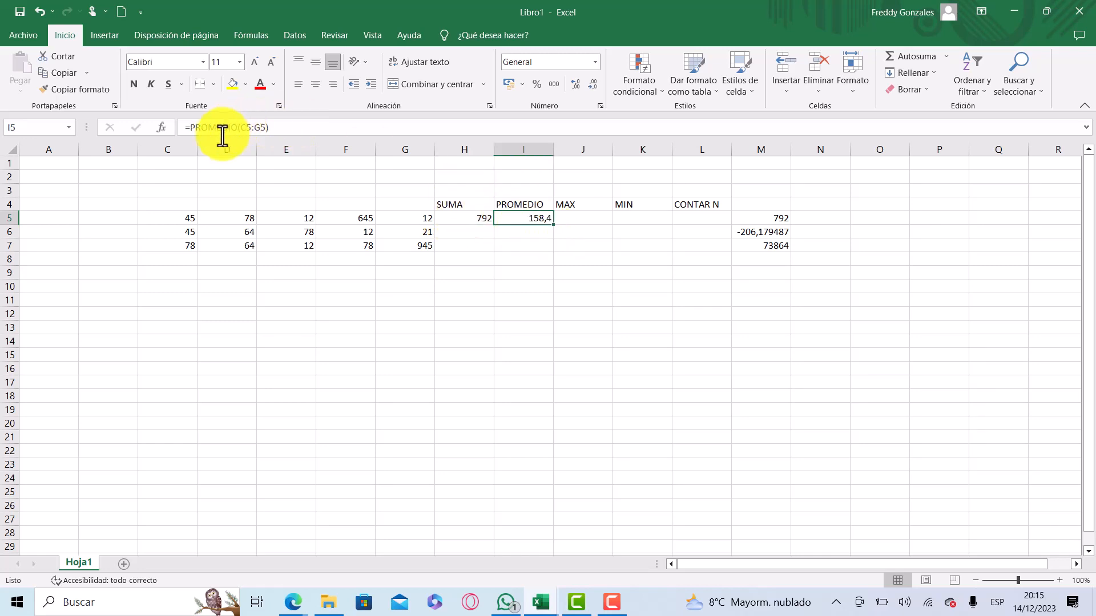
Step: Examine the equals sign and the PROMEDIO function name in the I5 formula, keeping the formula as it is
left_click(185, 128)
mouse_move(195, 127)
left_mouse_down()
mouse_move(234, 132)
mouse_move(196, 139)
mouse_move(190, 127)
left_mouse_up()
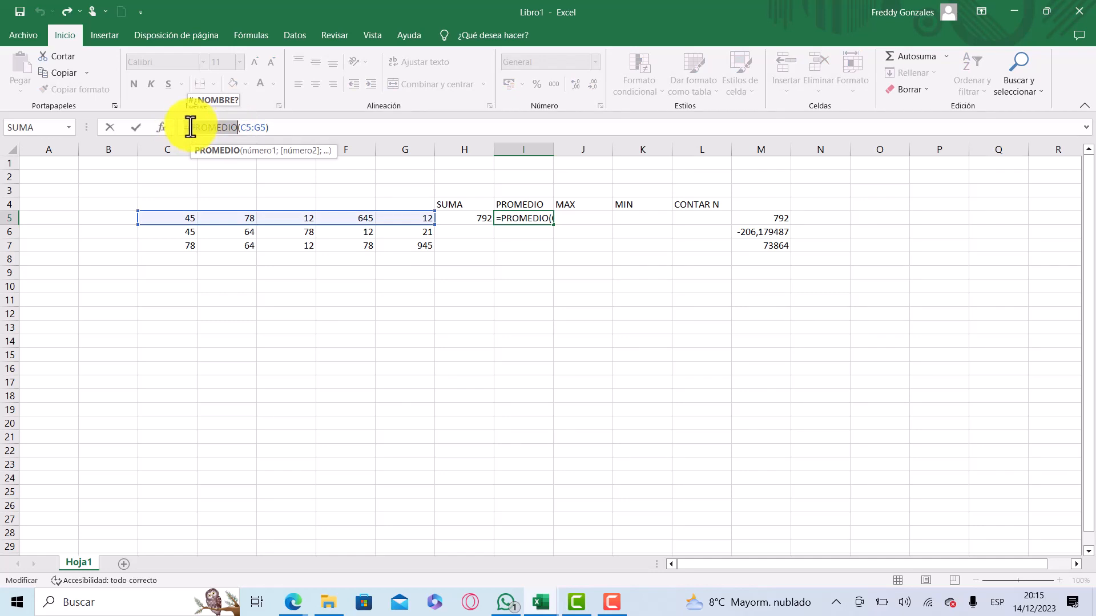
left_click(190, 127)
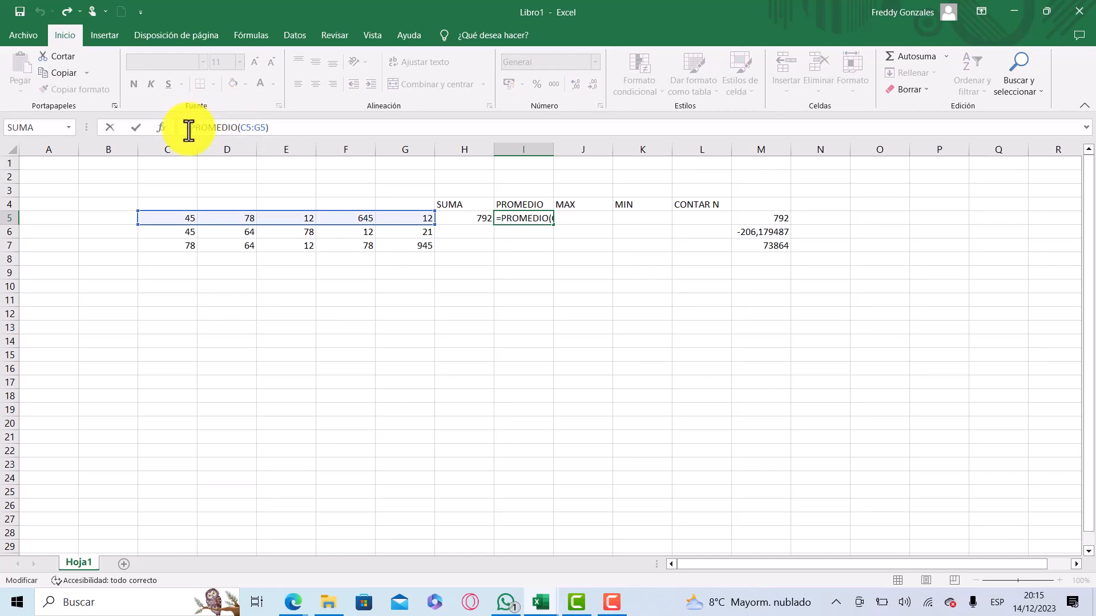
left_click(467, 218)
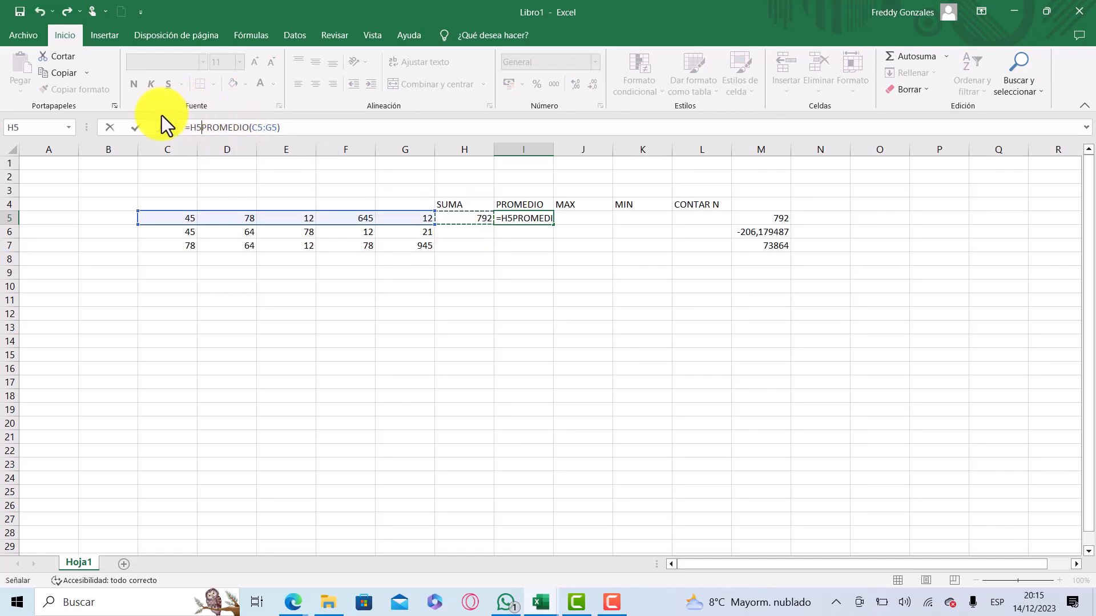
key("BackSpace")
key("BackSpace")
key("Return")
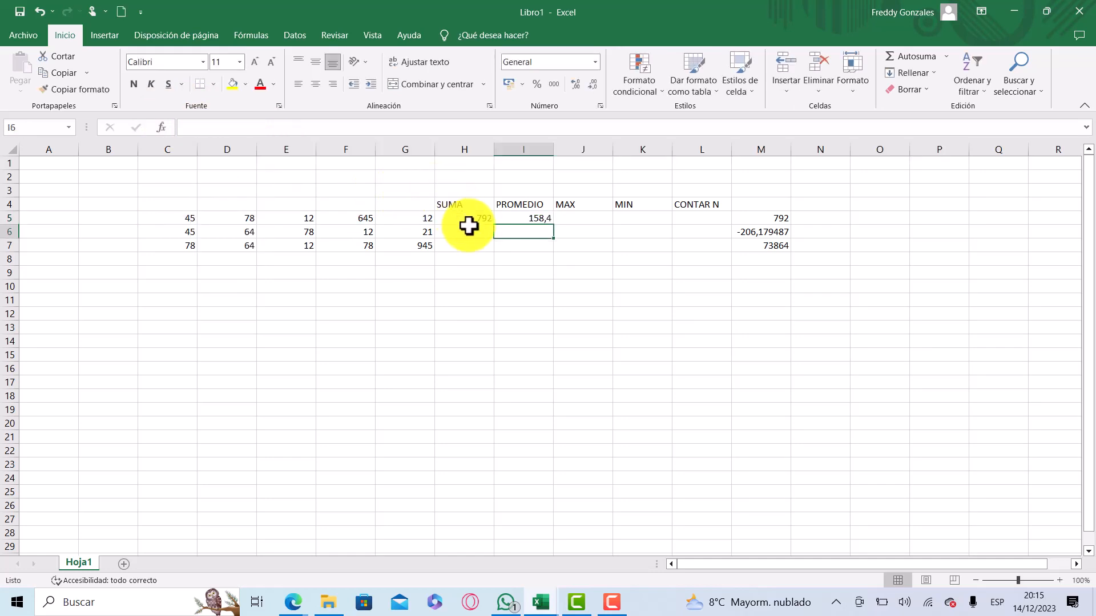
Step: Review the function name and C5:G5 range in the H5 formula and in the I5 formula
left_click(468, 218)
left_click(195, 129)
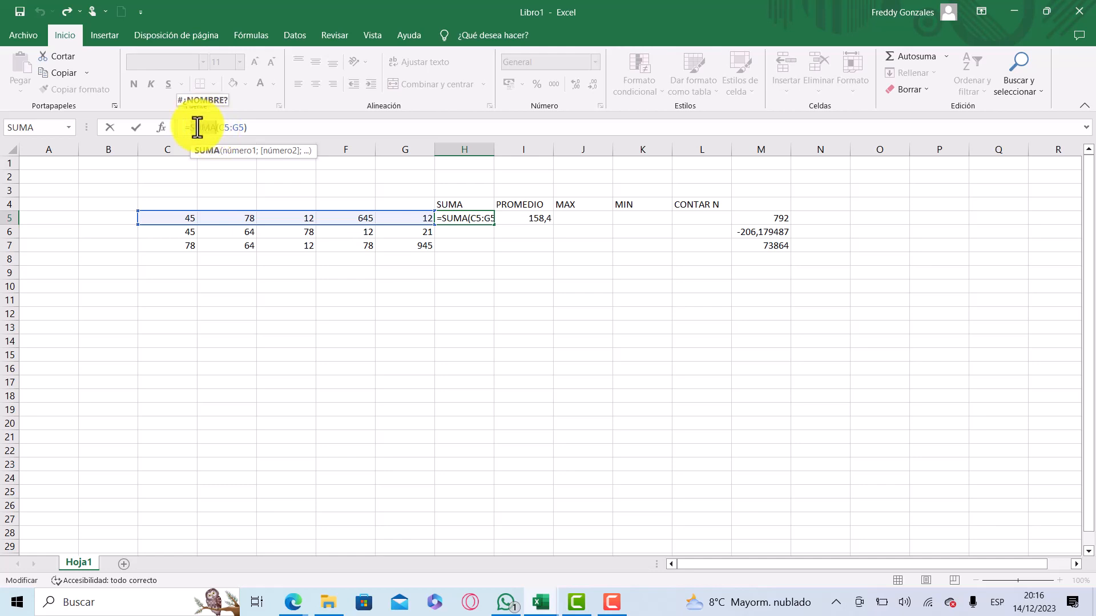
key("Return")
left_click(497, 217)
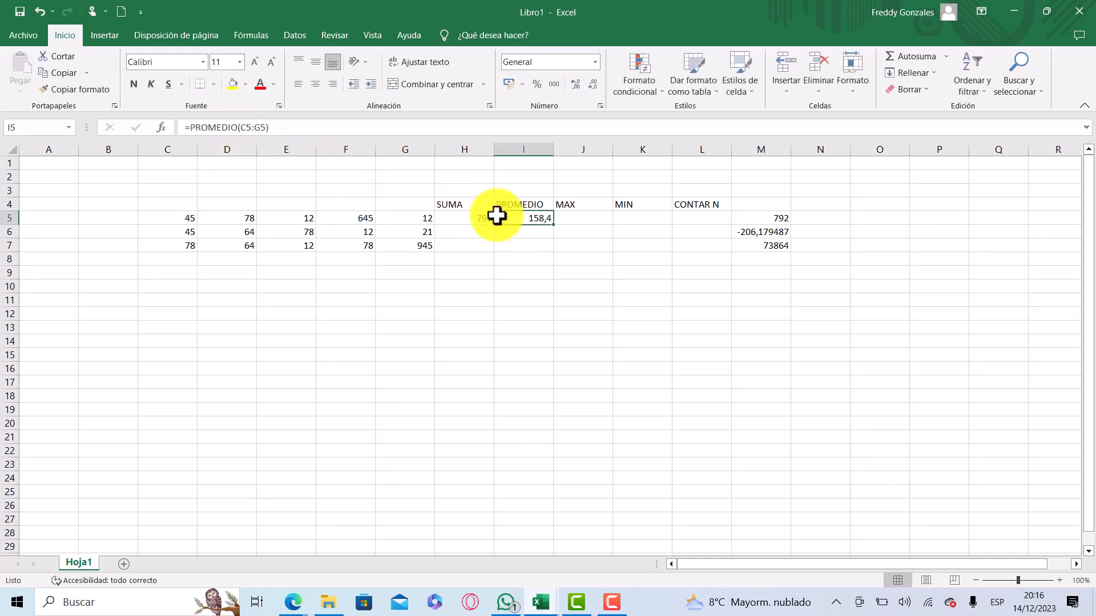
left_click(199, 124)
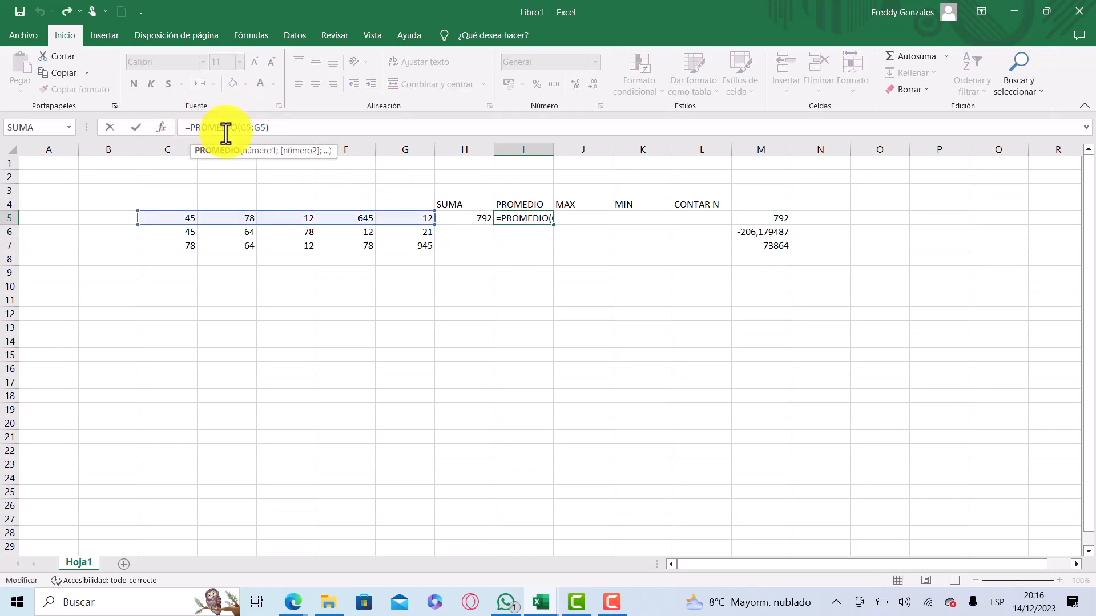
key("Return")
Step: Find the highest number in C5:G5 with the AutoSum Máx function, placing the result in J5
left_click(582, 216)
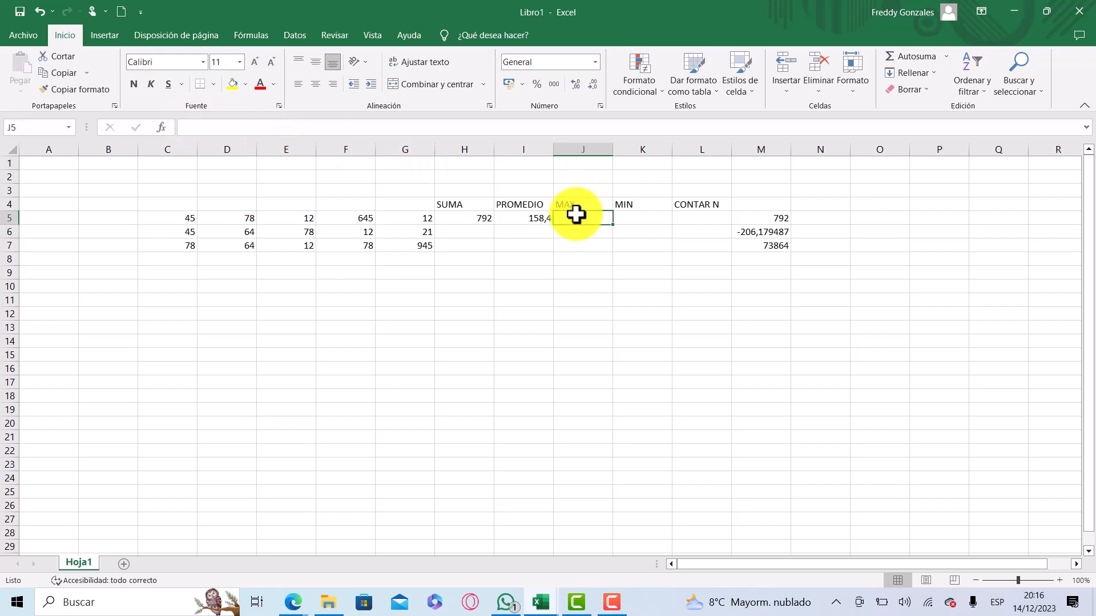
left_click_drag(198, 216, 400, 219)
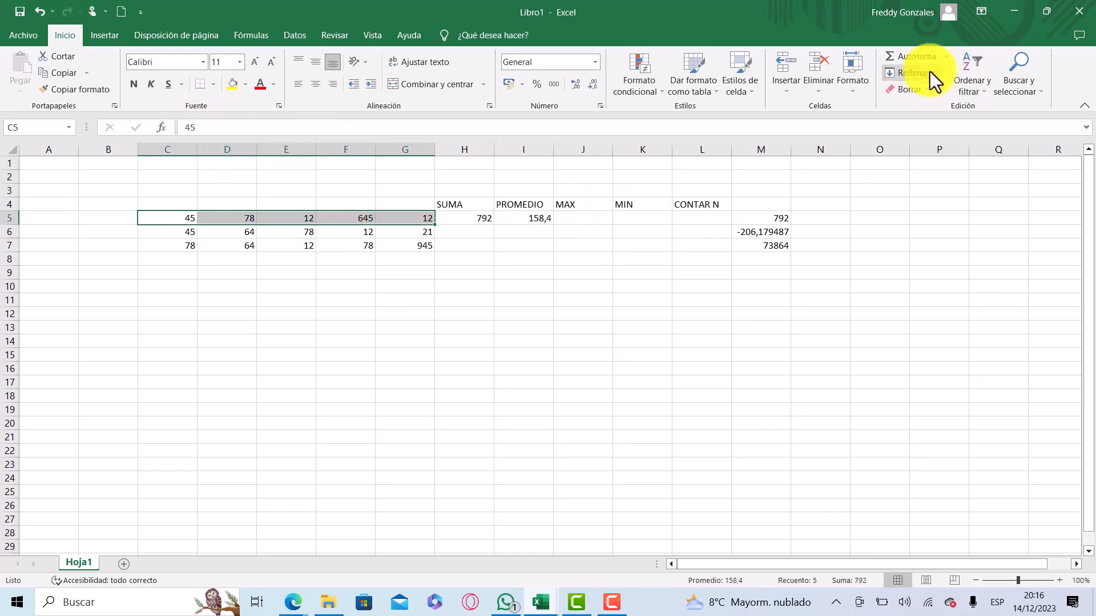
left_click(944, 60)
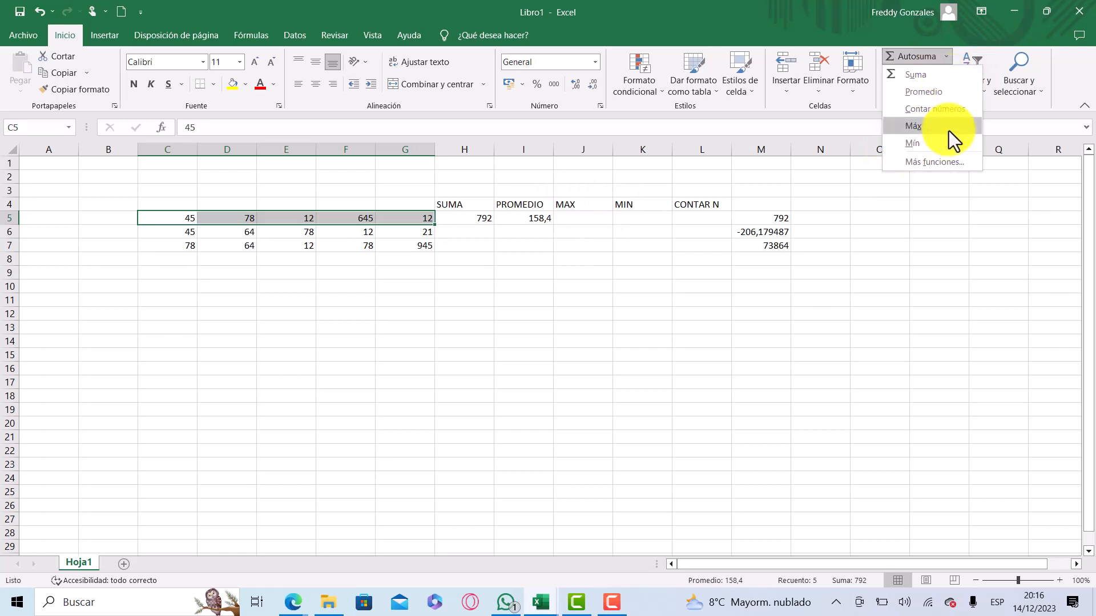
left_click(948, 132)
left_click(597, 218)
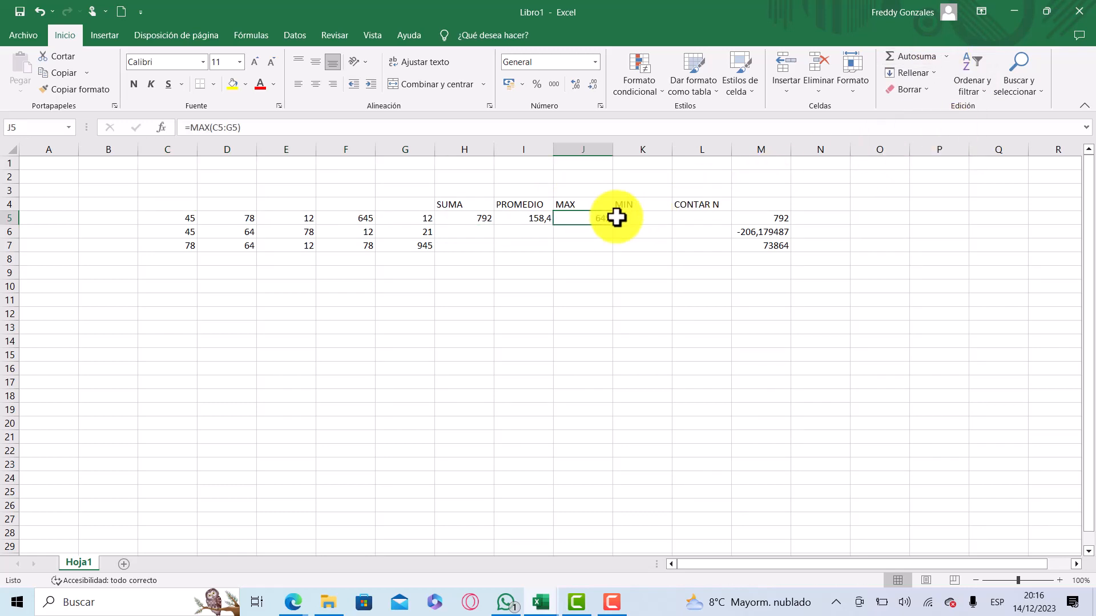
Step: Examine the parts of the MAX formula in J5 and its range C5:G5
left_click(185, 127)
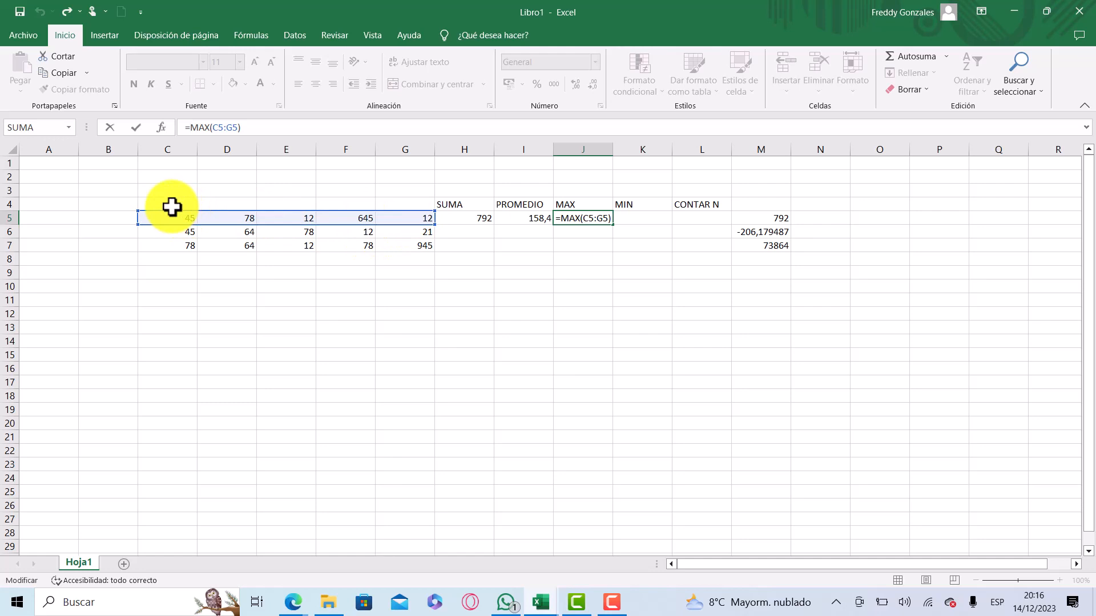
key("Return")
key("Return")
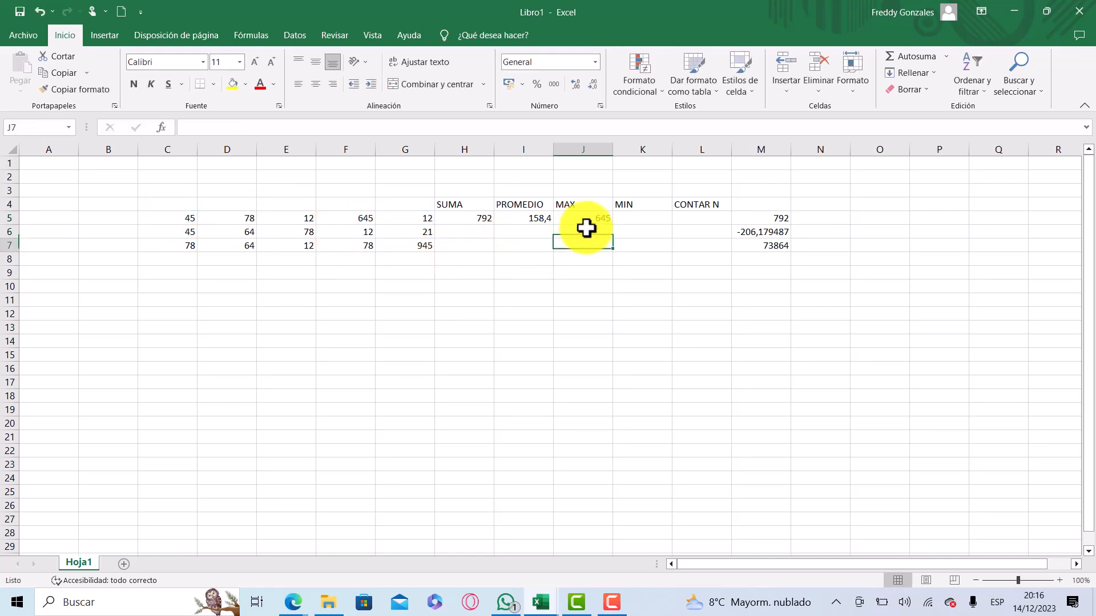
left_click(593, 222)
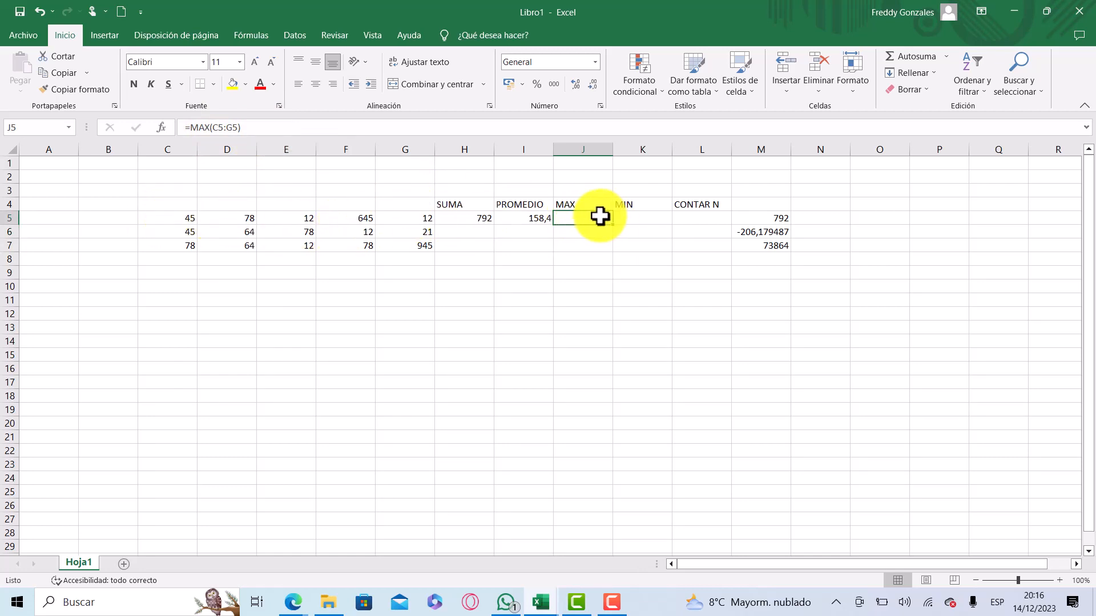
Step: Find the lowest number in C5:G5 with the AutoSum Mín function, placing the result in K5, and check it against E5
left_click_drag(179, 217, 426, 220)
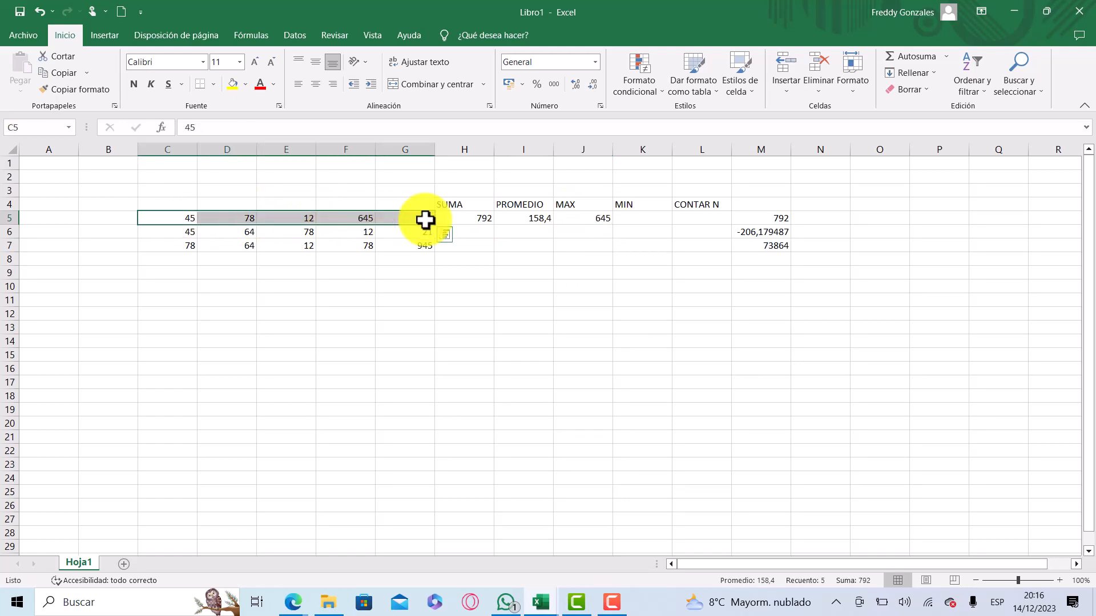
left_click(946, 56)
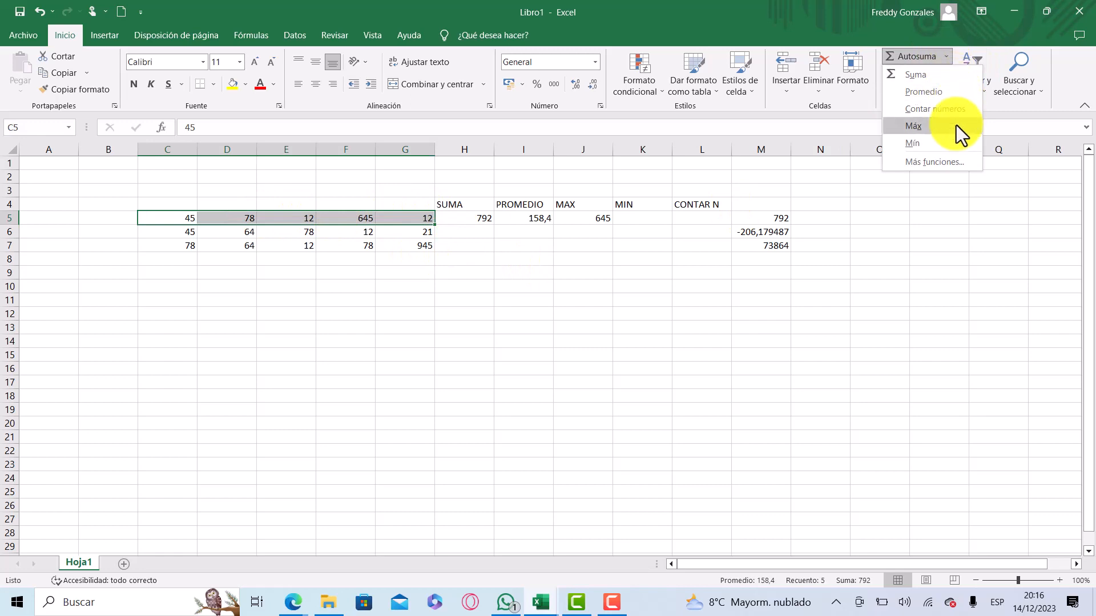
left_click(947, 140)
left_click(642, 232)
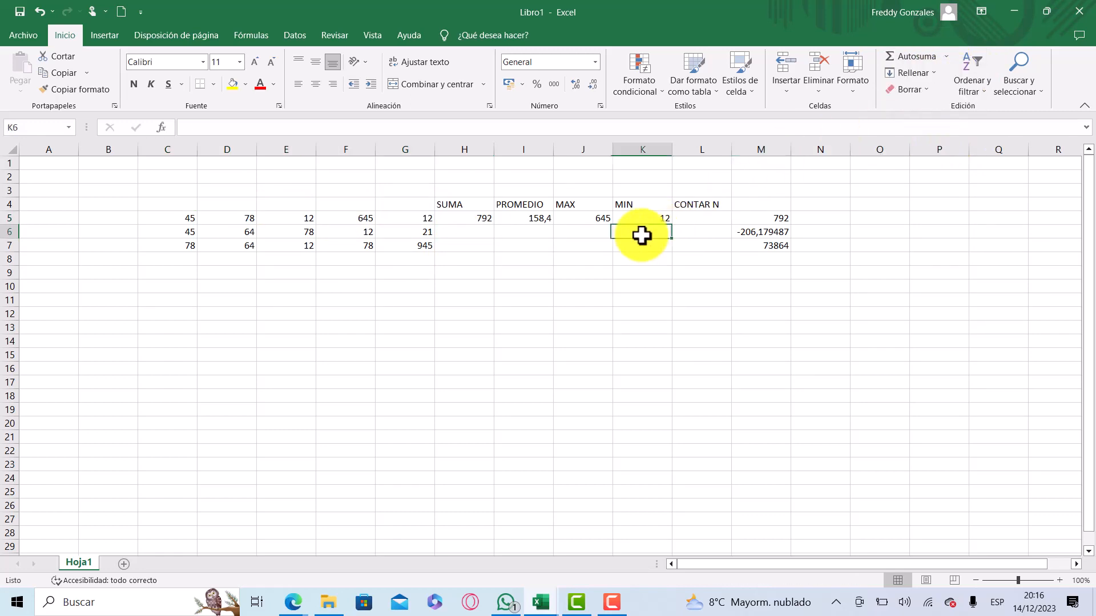
left_click(310, 218)
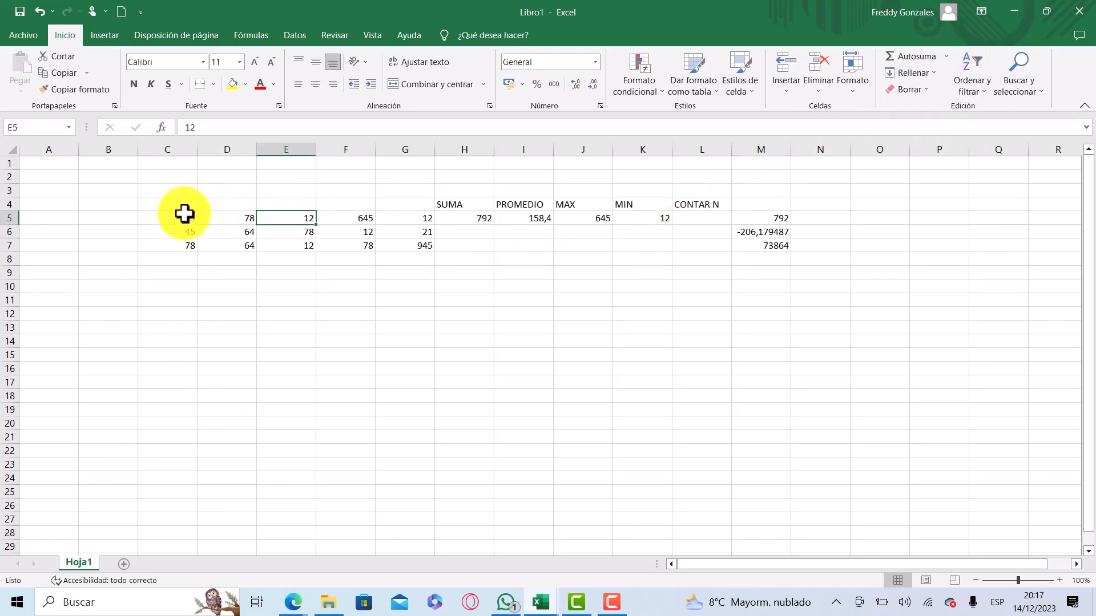
Step: Examine the equals sign, function name and range in the K5 MIN formula, keeping the formula as it is
left_click(654, 219)
left_click(278, 128)
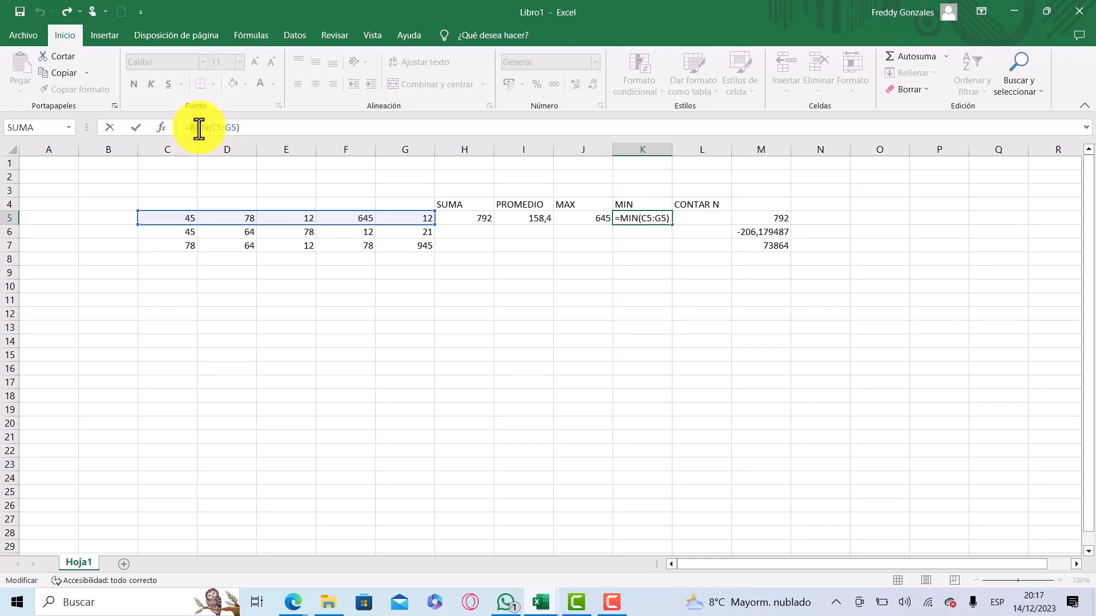
double_click(208, 128)
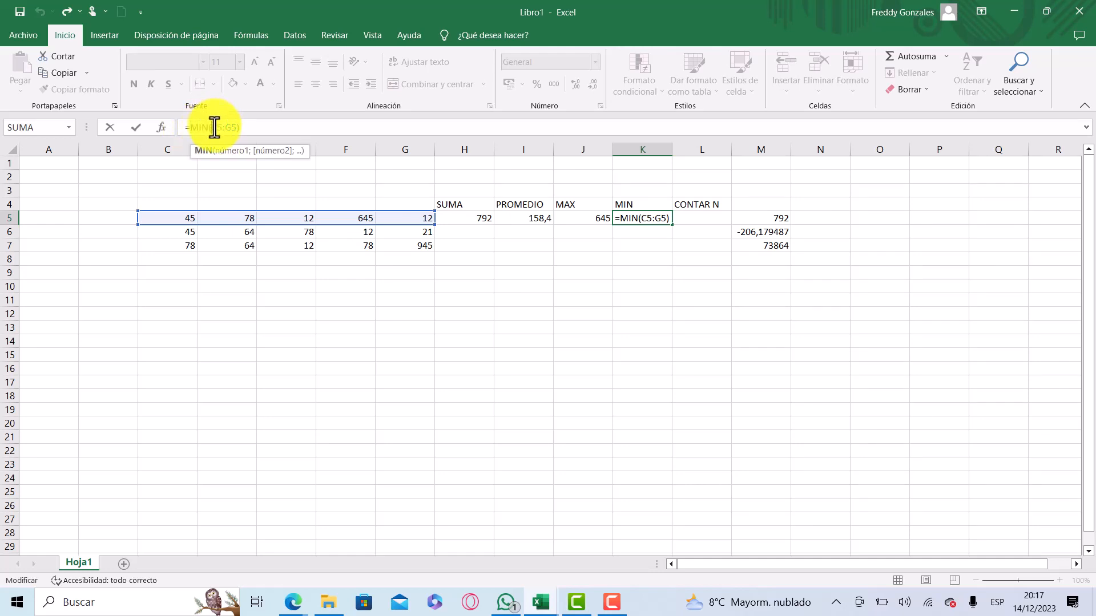
left_click(223, 127)
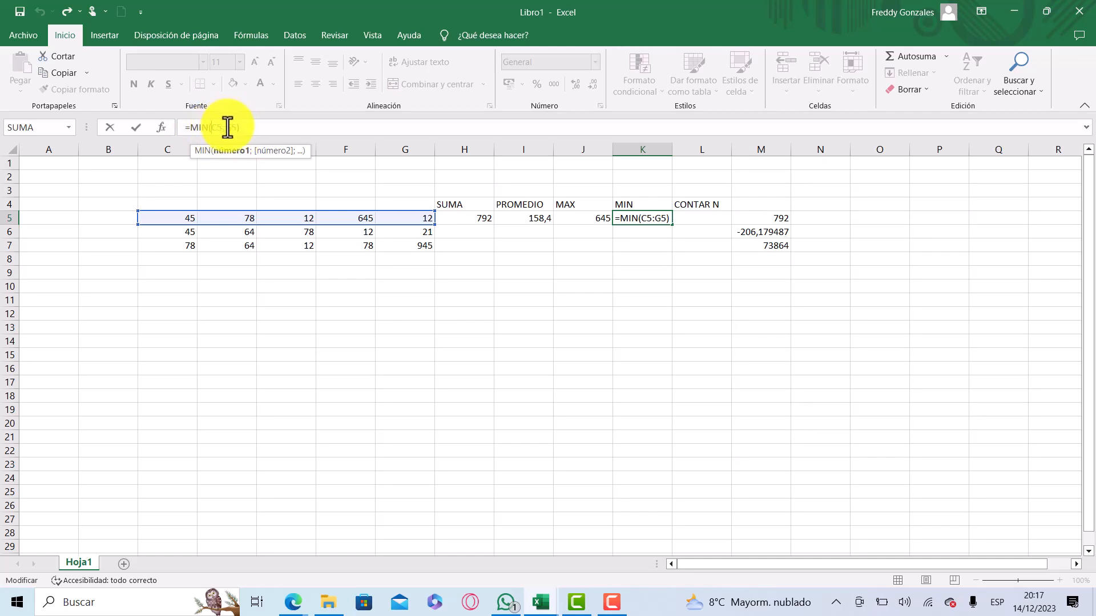
left_click(192, 127)
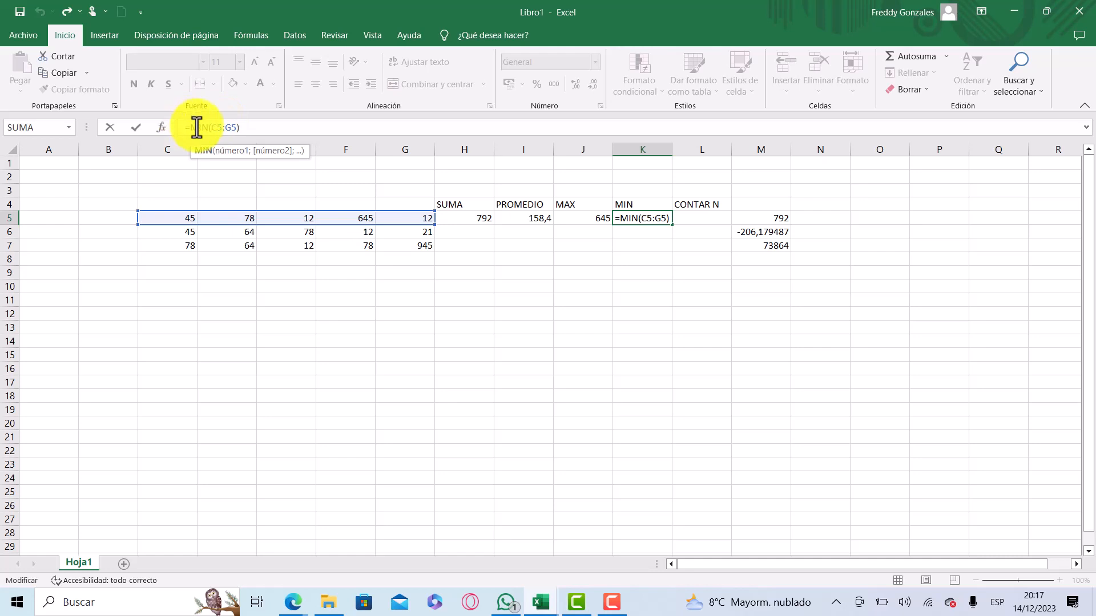
left_click(439, 273)
Step: Count the numbers in C5:G5 with the AutoSum Contar números function, placing the result in L5
left_click(426, 219)
left_click_drag(175, 214, 421, 223)
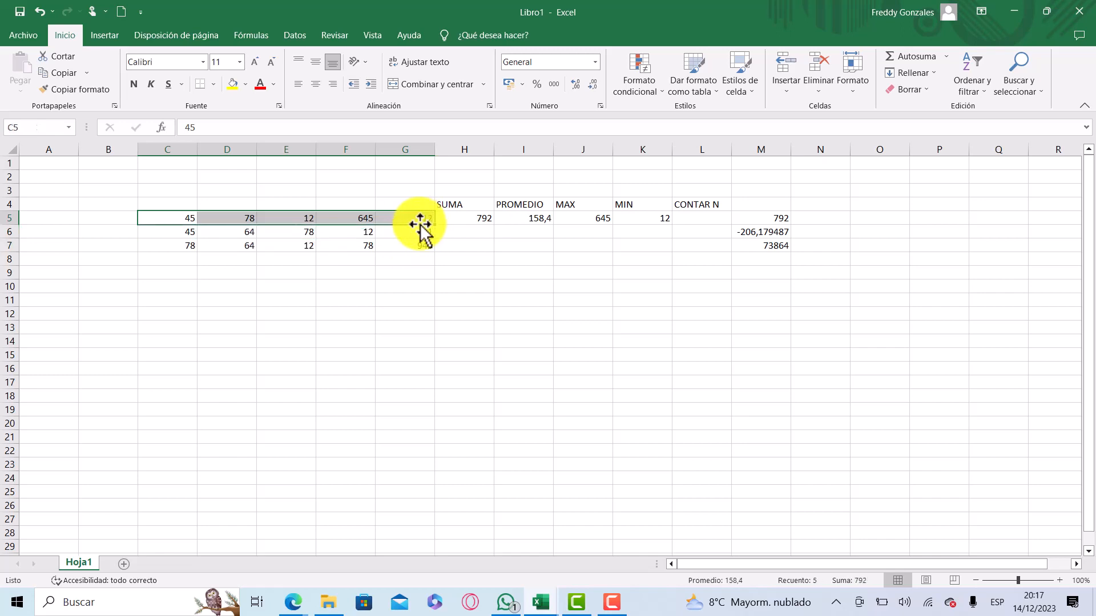
left_click(944, 57)
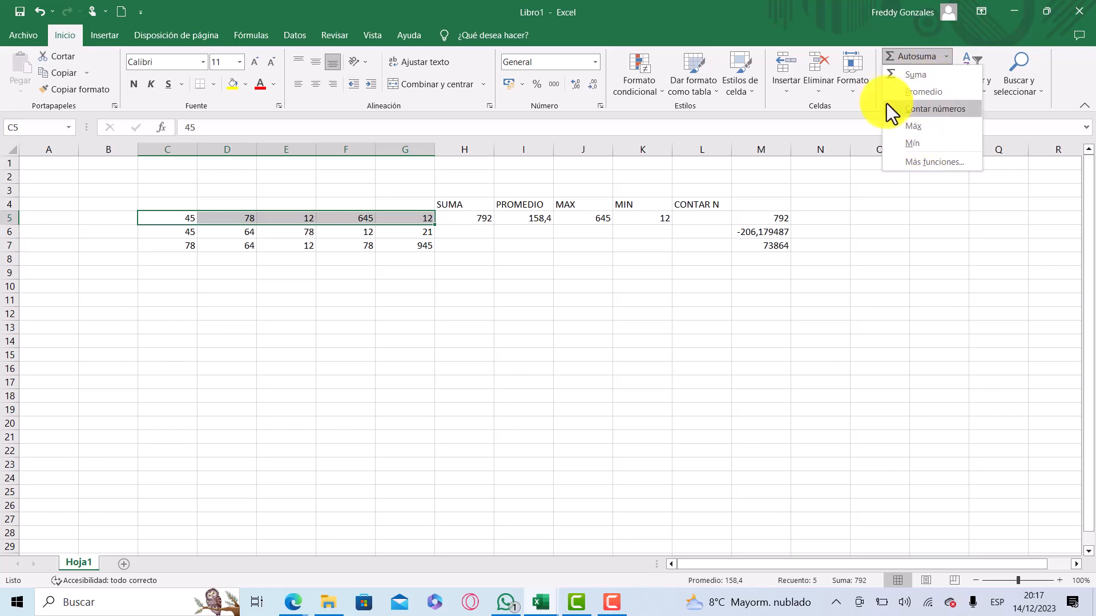
left_click(908, 109)
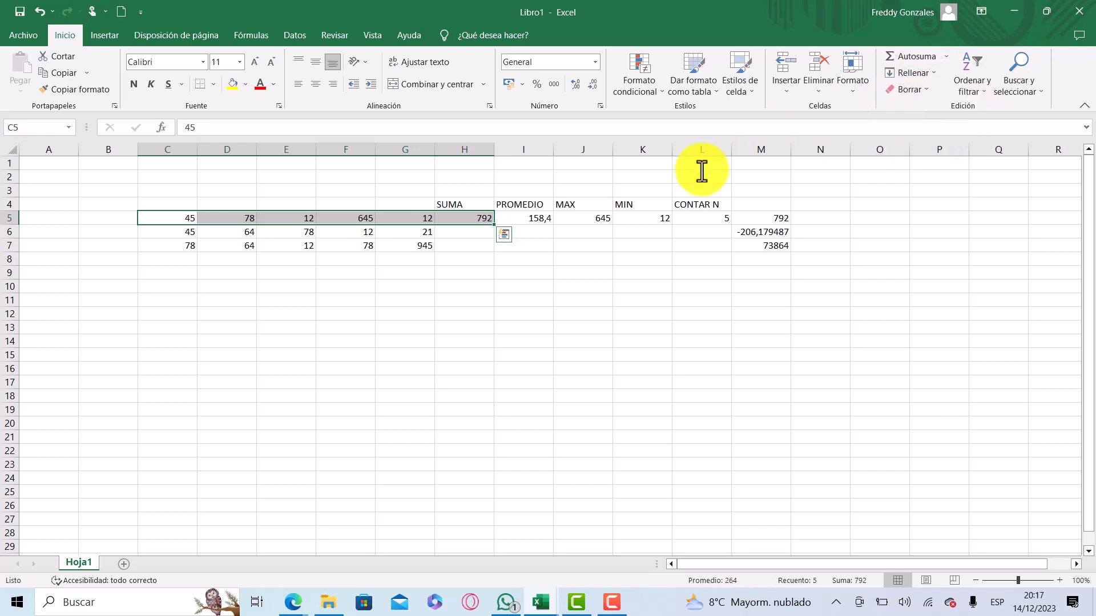
Step: Review the count formula in L5 and compare it with the MIN, MAX and PROMEDIO formulas in K5, J5 and I5
left_click(690, 218)
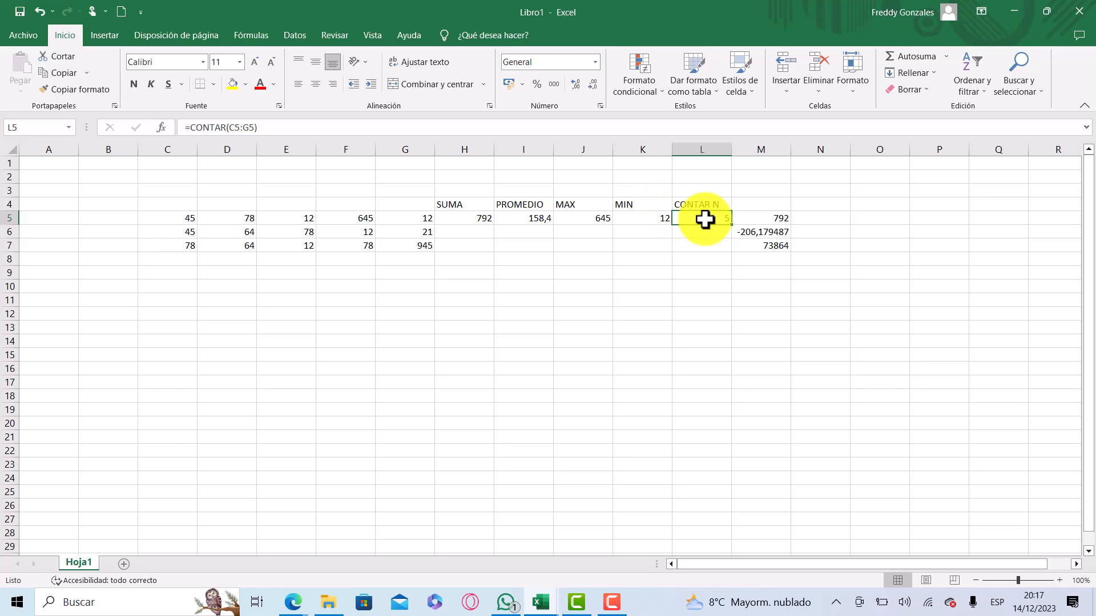
left_click(641, 217)
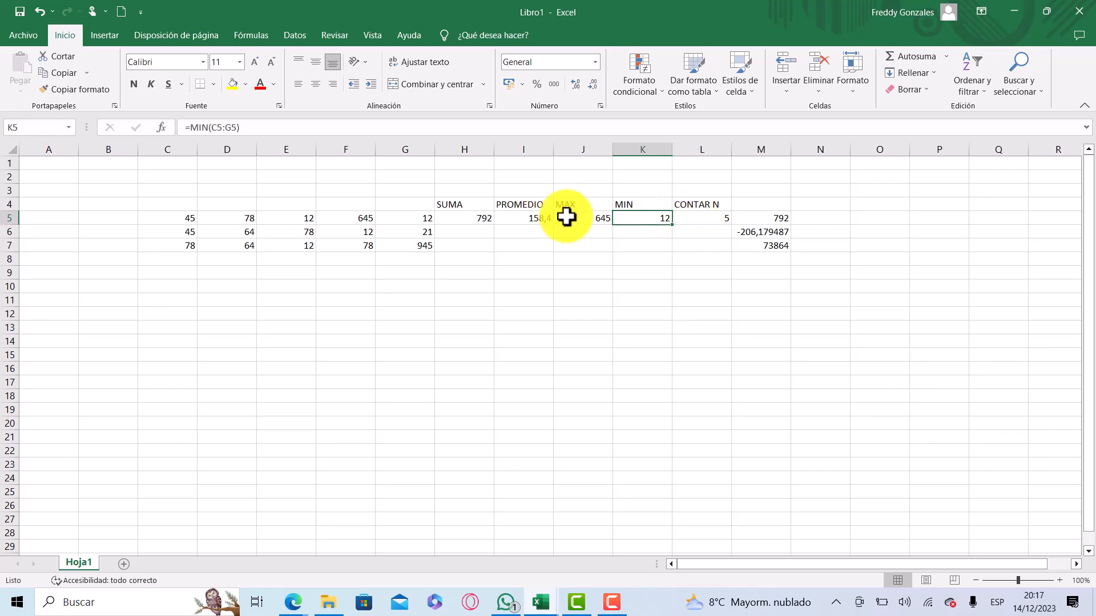
left_click(589, 219)
left_click(616, 218)
left_click(584, 217)
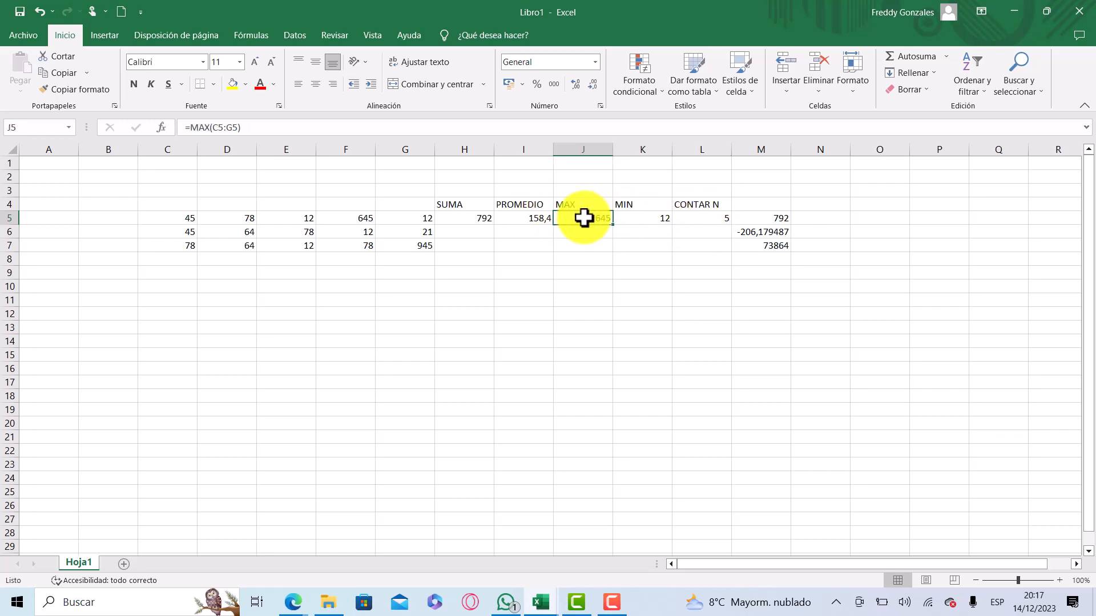
left_click(650, 223)
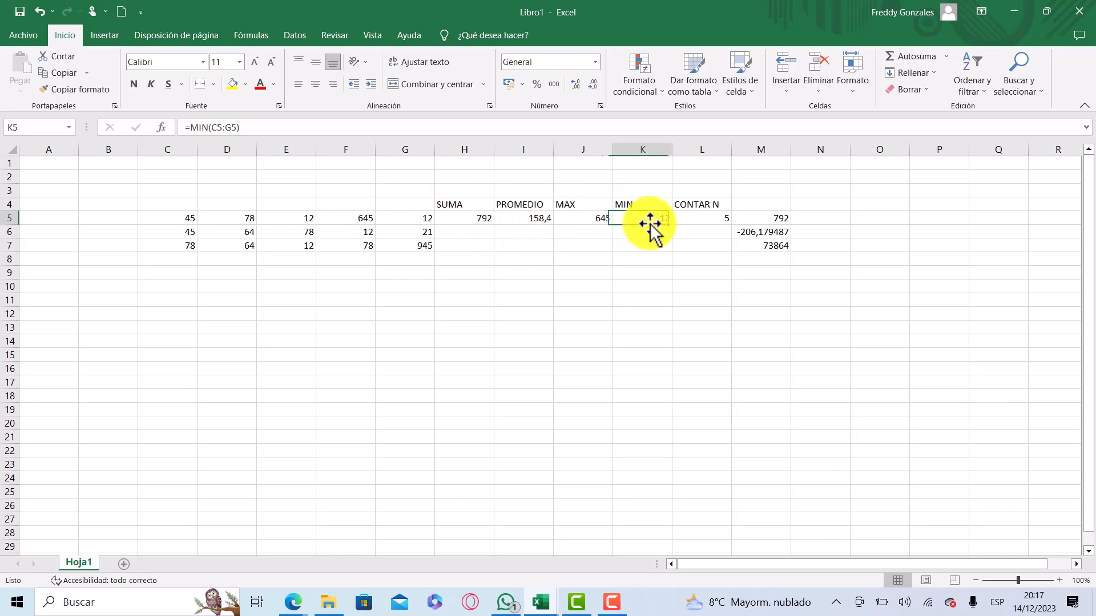
left_click(507, 220)
Step: Switch to the Google Meet call, admit the waiting participant, and return to the Excel workbook
mouse_move(294, 600)
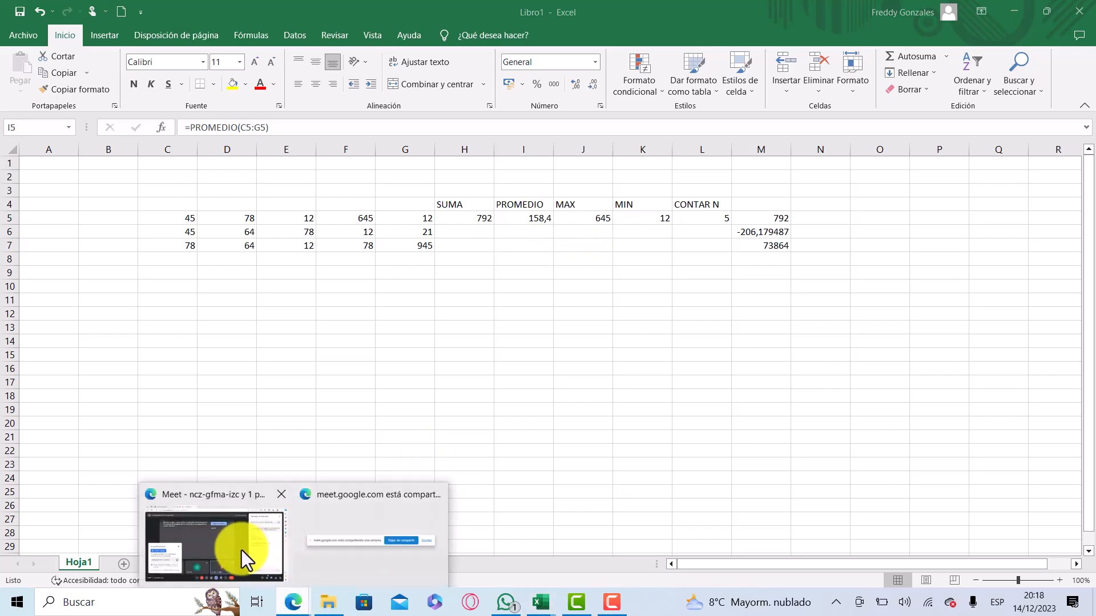
left_click(246, 539)
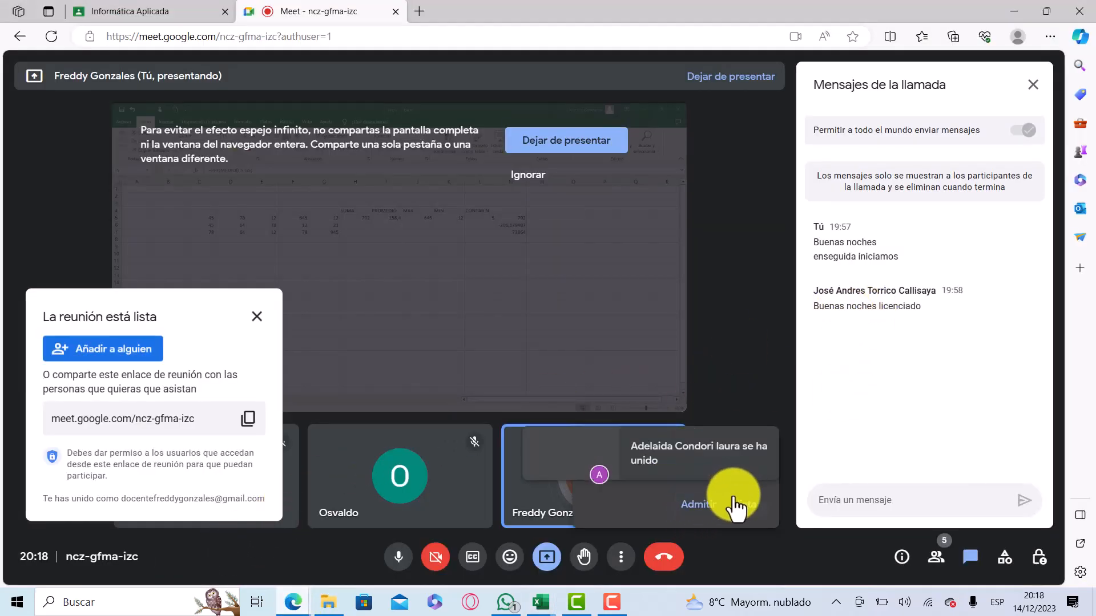
left_click(702, 510)
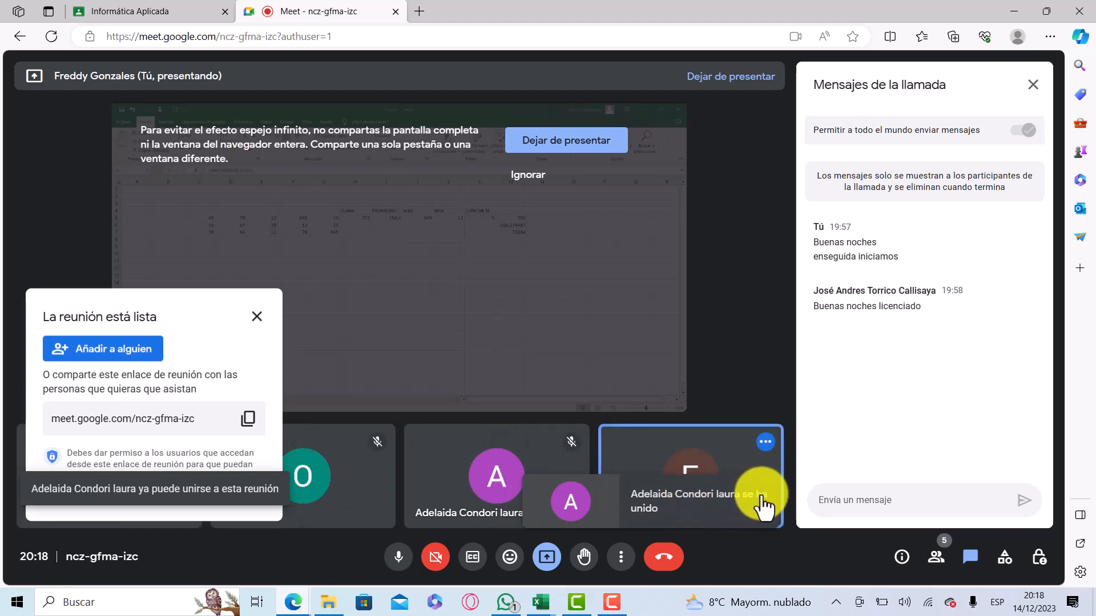
left_click(541, 602)
left_click(589, 552)
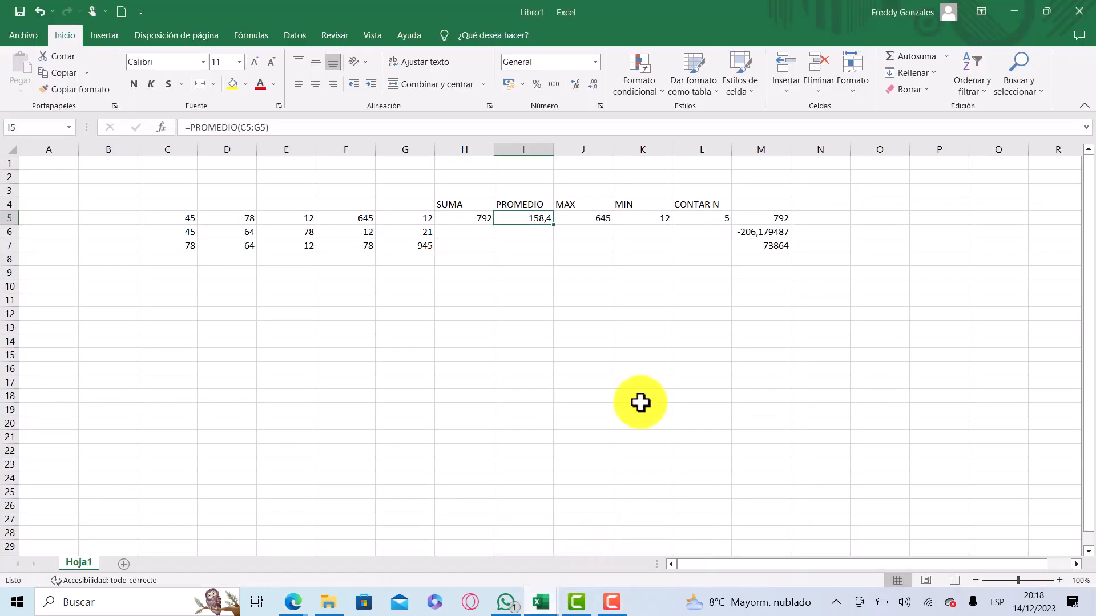
Step: Compare the function names and shared C5:G5 range across the five formulas in H5:L5
left_click(700, 217)
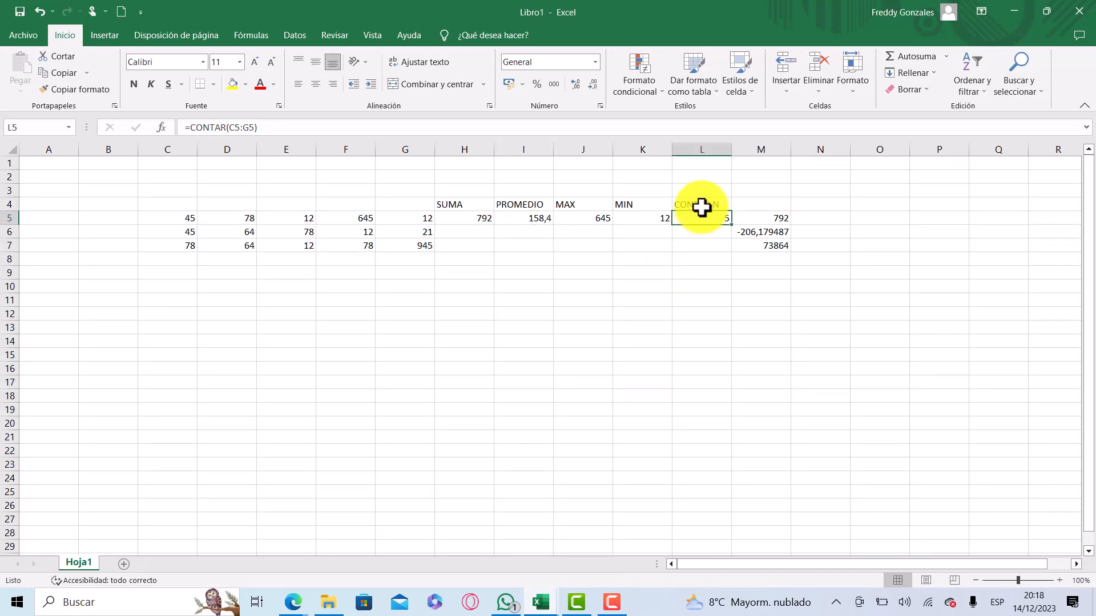
left_click(466, 216)
left_click(531, 223)
left_click(583, 218)
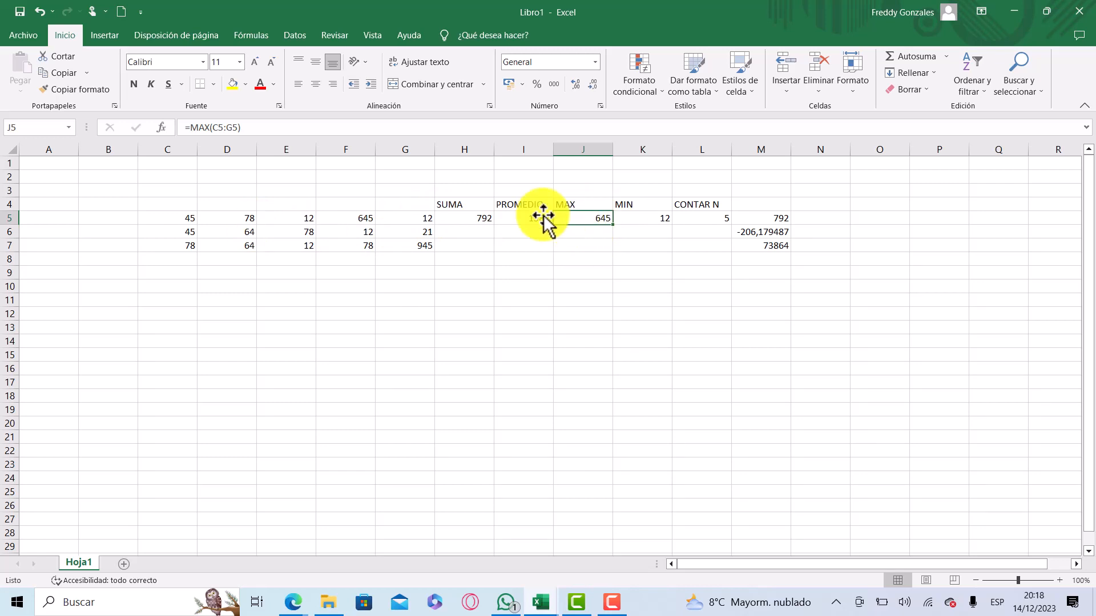
left_click(523, 218)
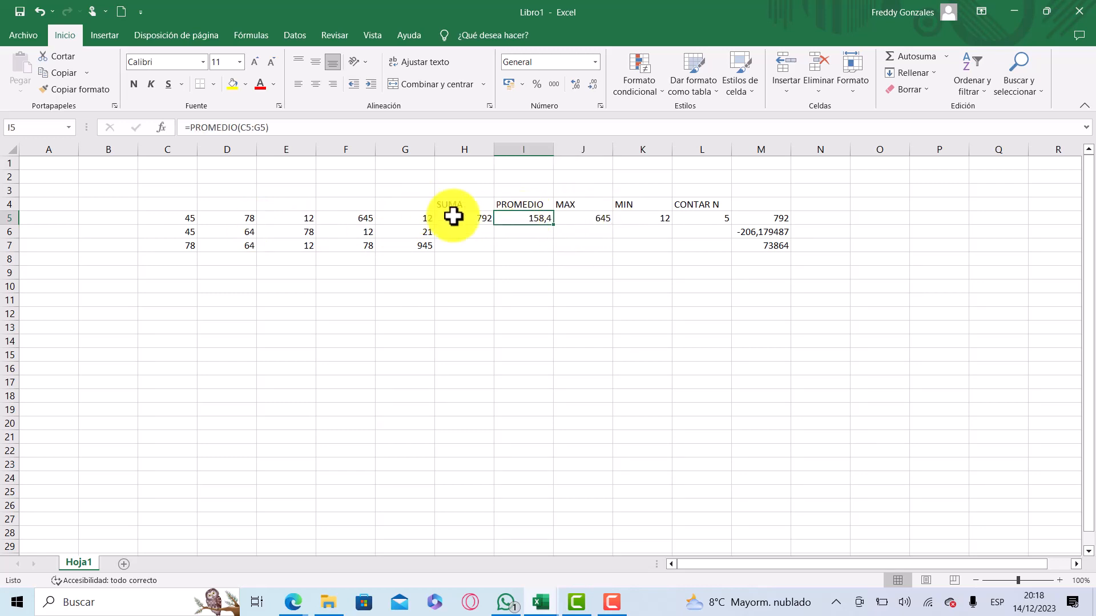
left_click(597, 221)
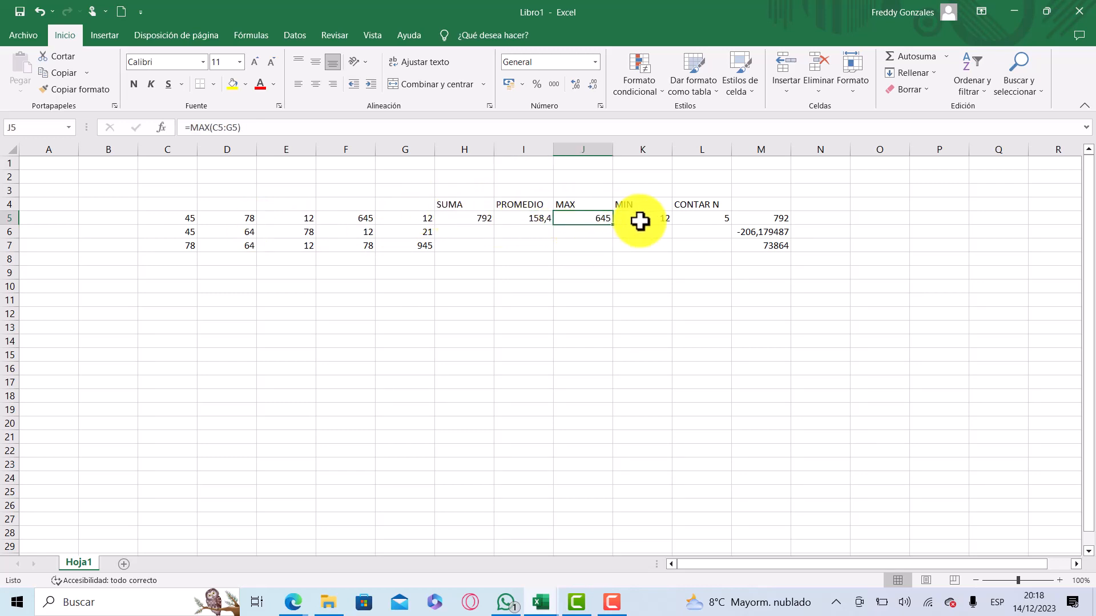
left_click(662, 221)
left_click(705, 221)
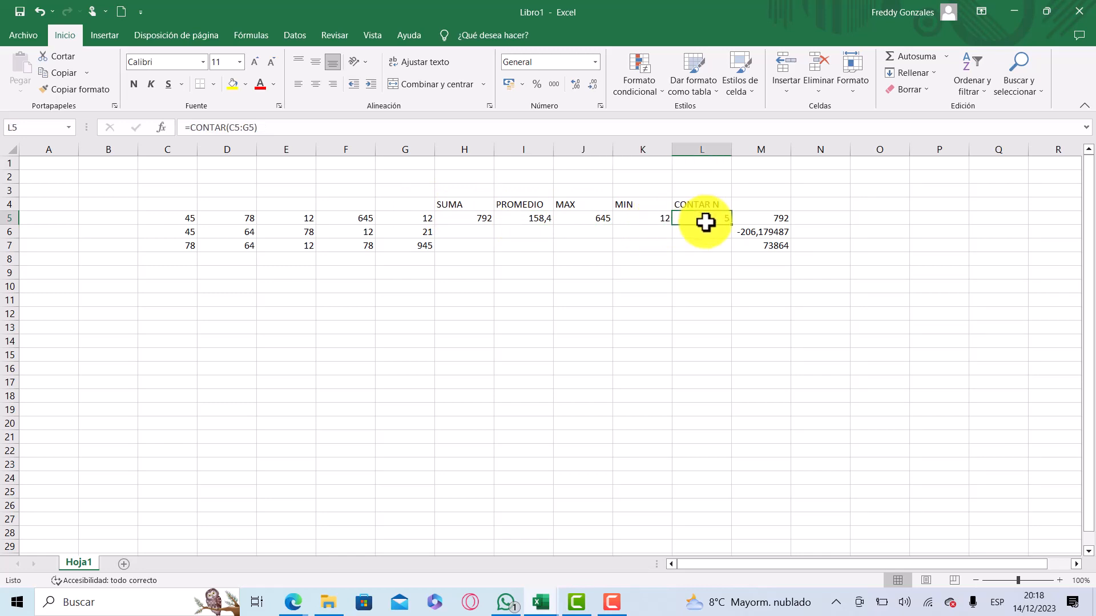
Step: Check how the function name differs between the PROMEDIO, MAX and MIN formulas in I5, J5 and K5
left_click(582, 219)
left_click(526, 218)
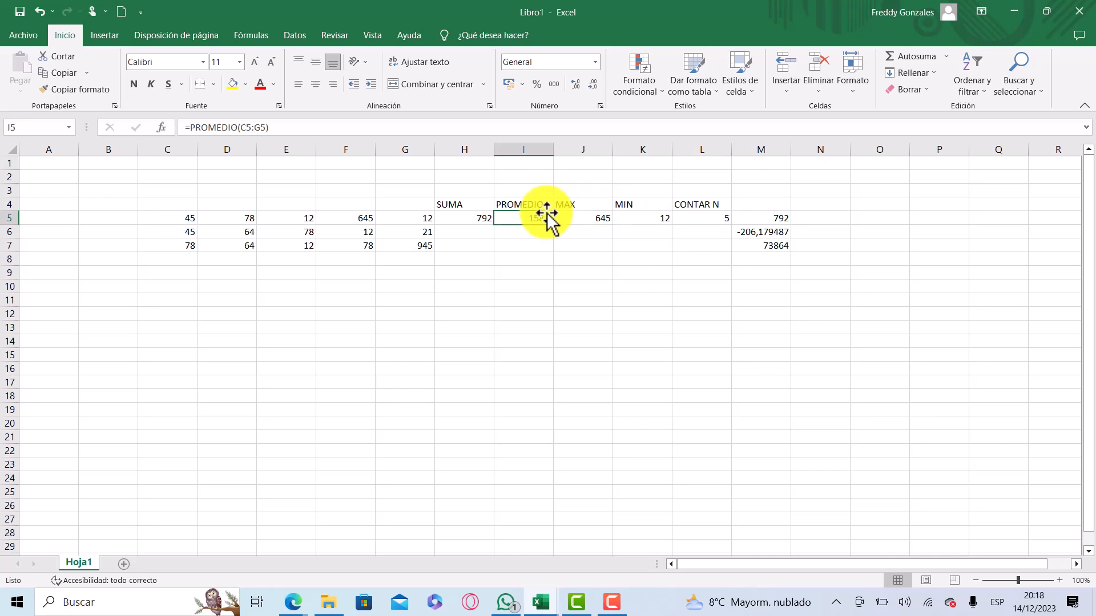
left_click(590, 219)
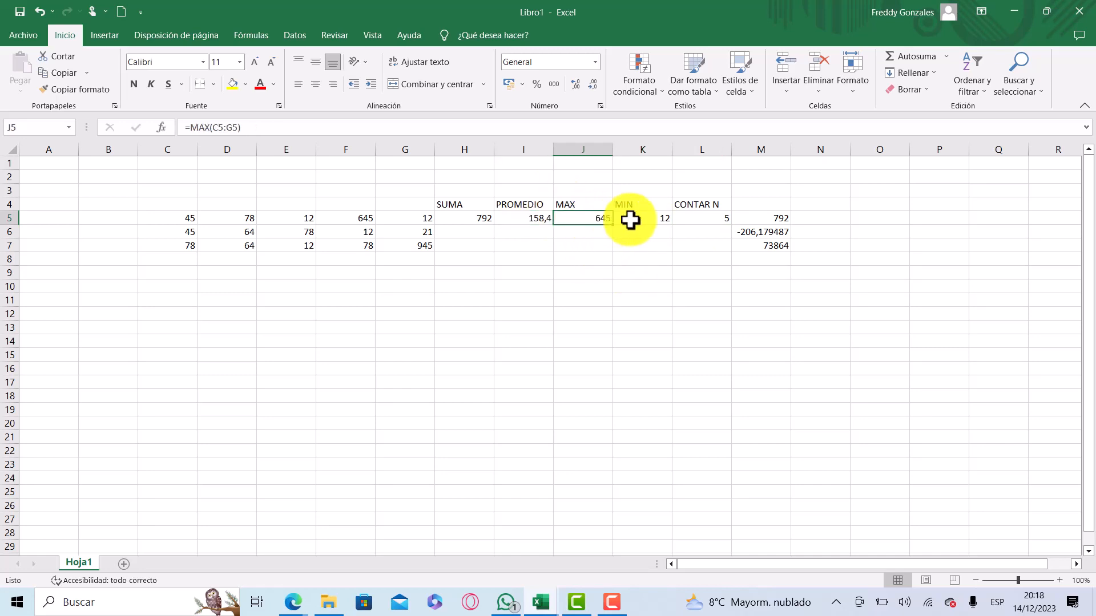
left_click(627, 221)
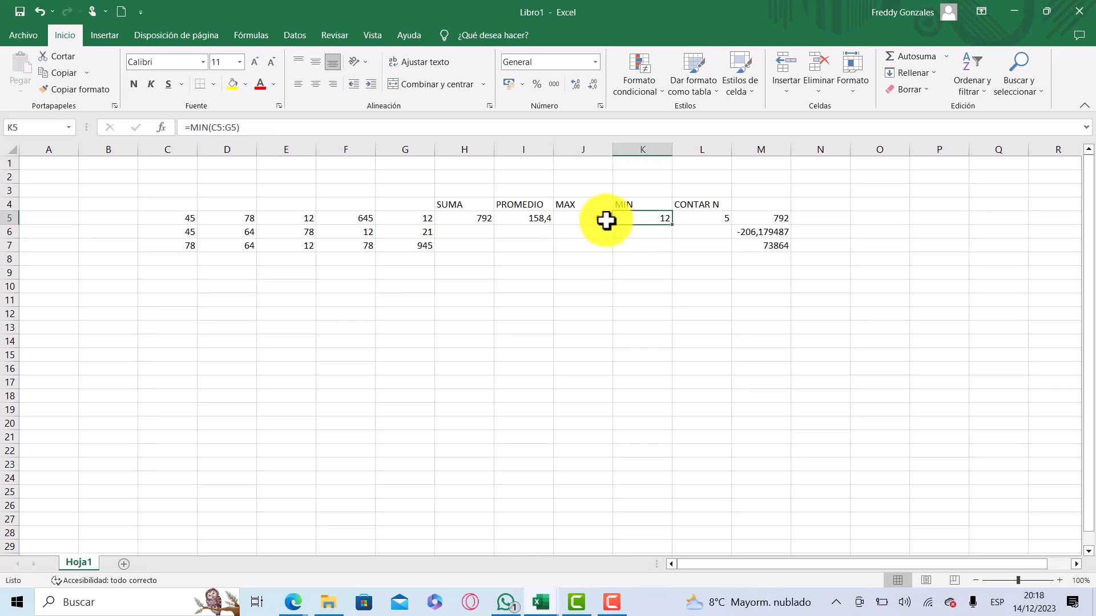
left_click(571, 218)
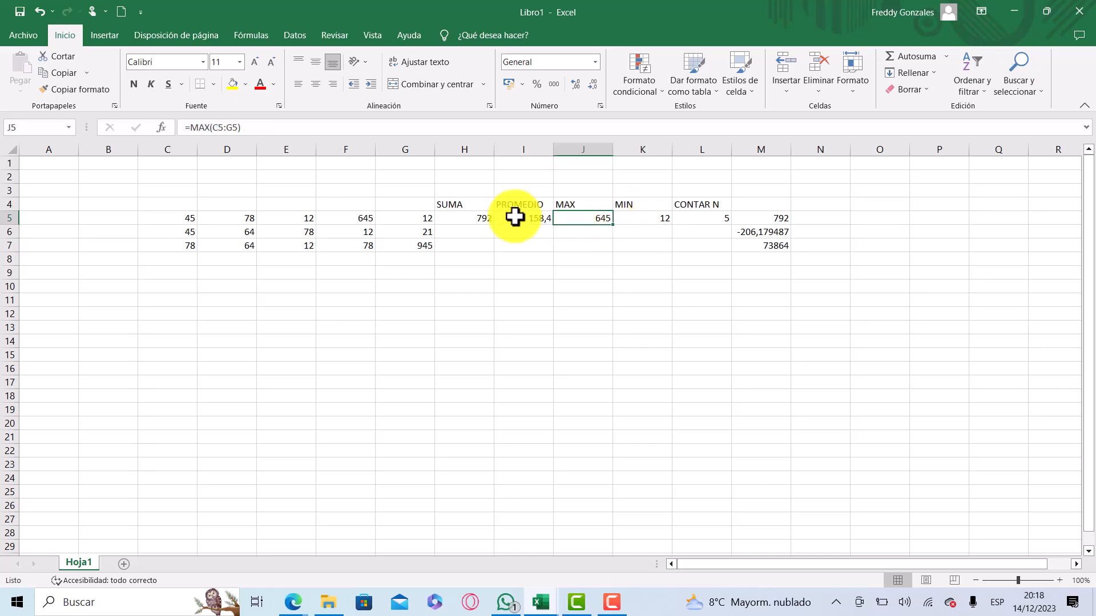
Step: Go through the row 5 formulas in order from SUMA in H5 to CONTAR in L5
left_click(482, 218)
left_click(540, 218)
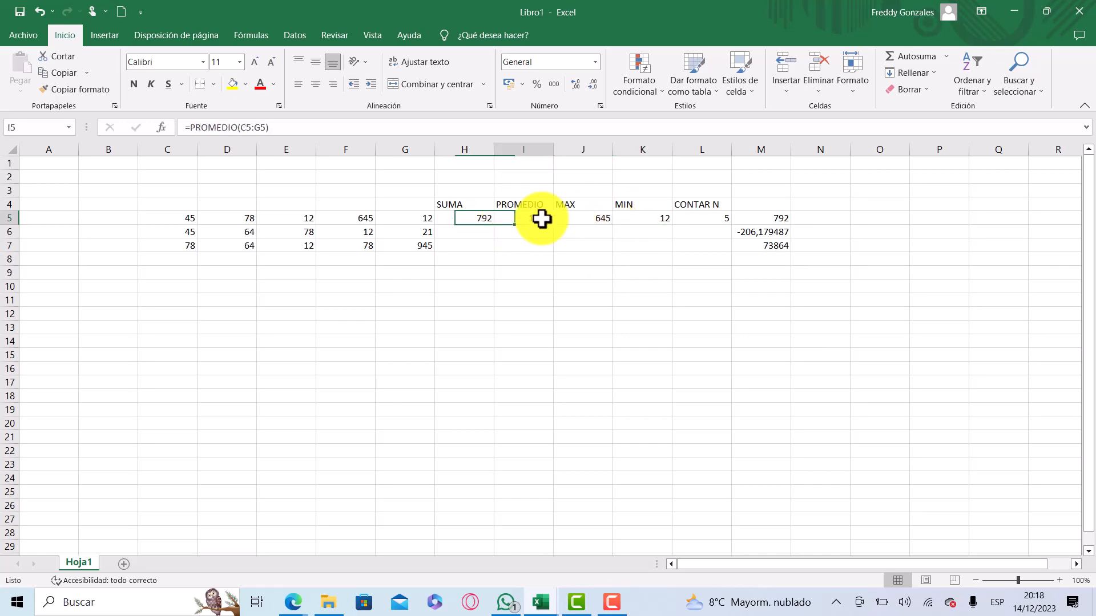
left_click(576, 219)
left_click(628, 218)
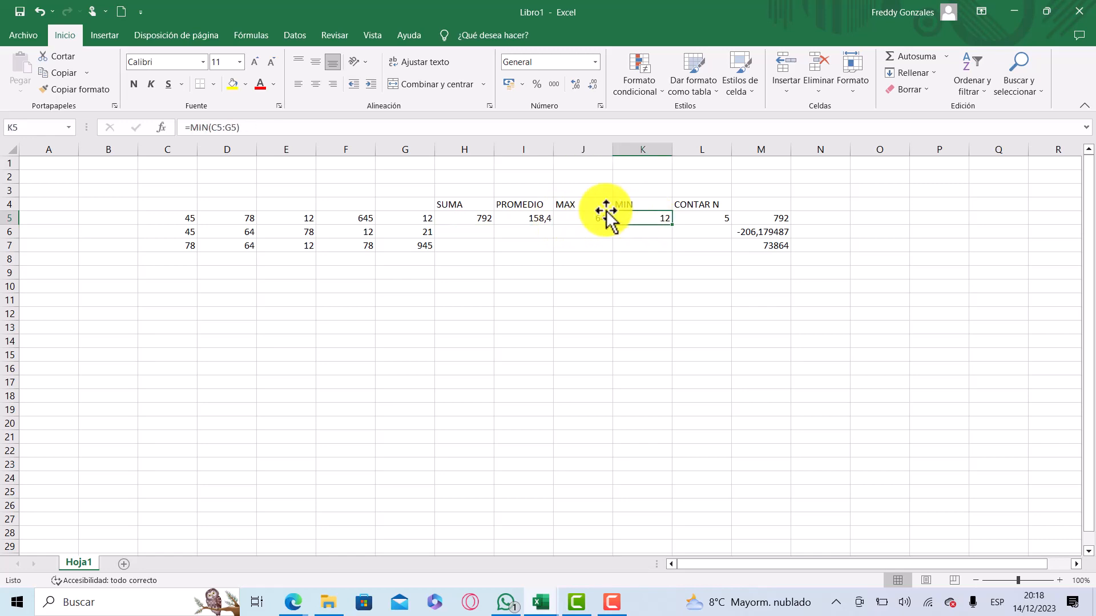
left_click(703, 221)
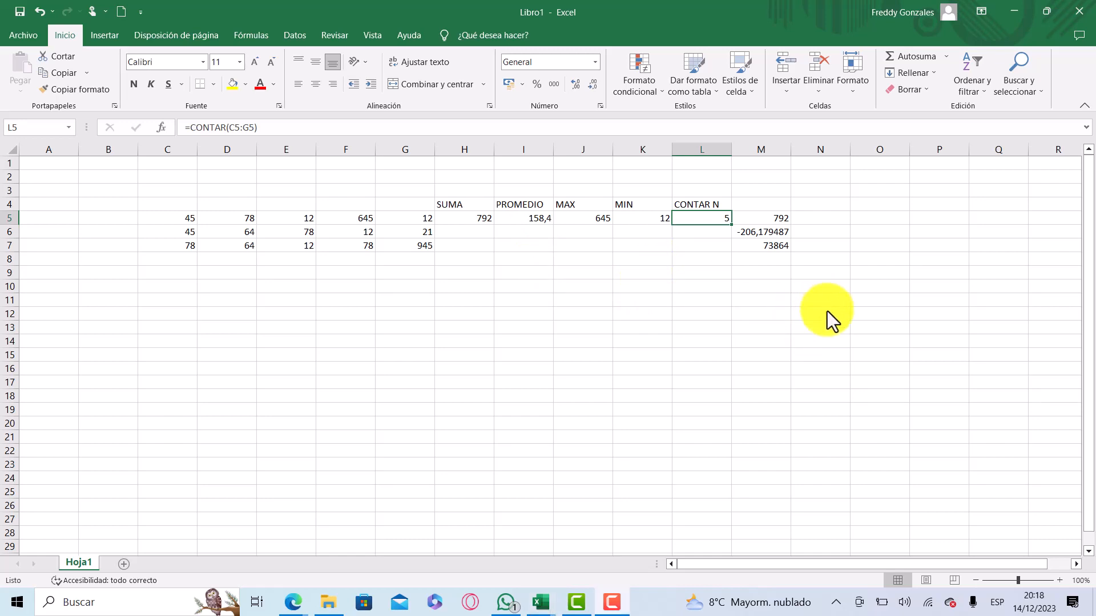
Step: Review the I5 average and J5 maximum formulas, check the maximum against F5, and inspect the K5 minimum formula
left_click(514, 217)
left_click(513, 216)
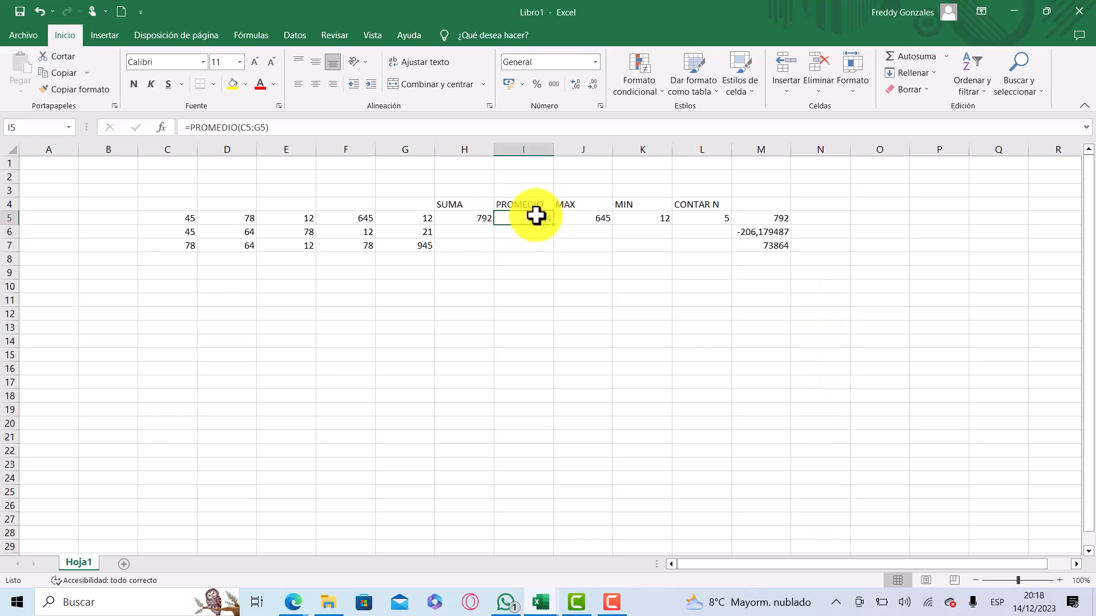
left_click(567, 220)
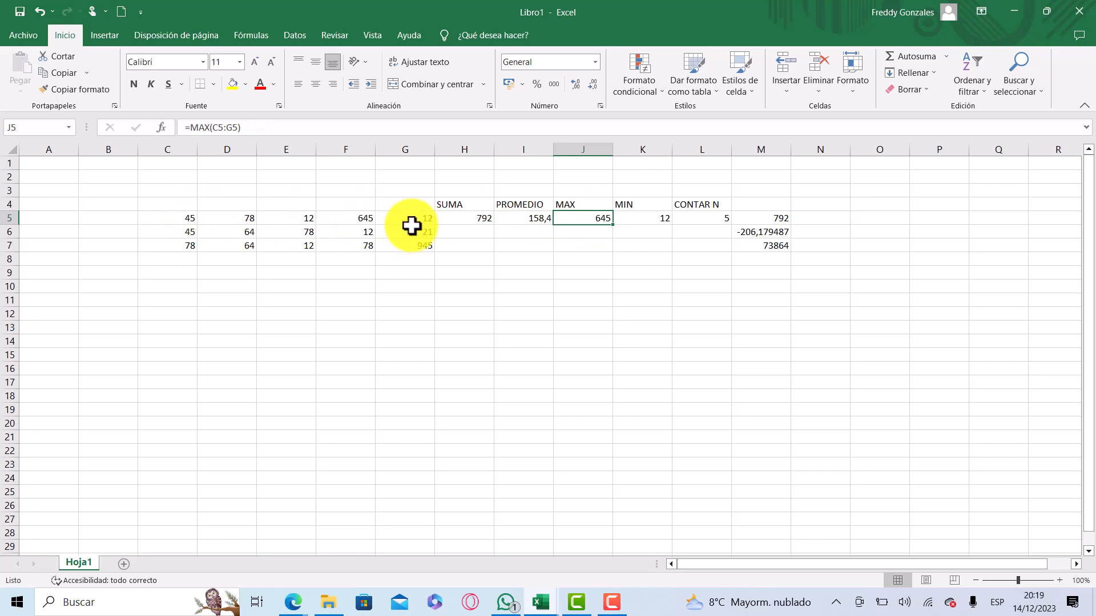
left_click(356, 221)
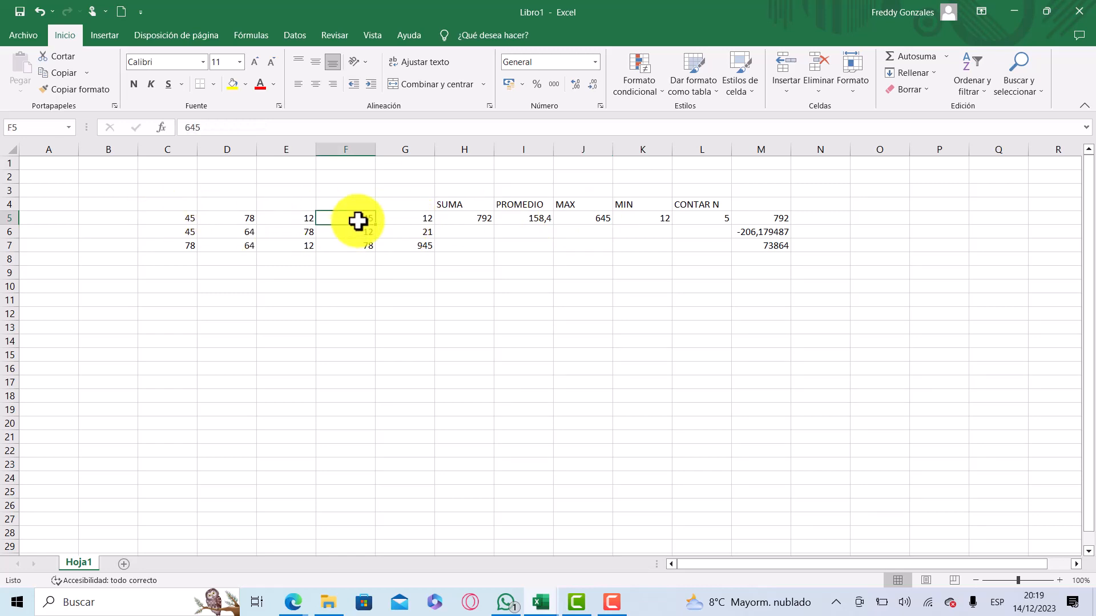
left_click(634, 217)
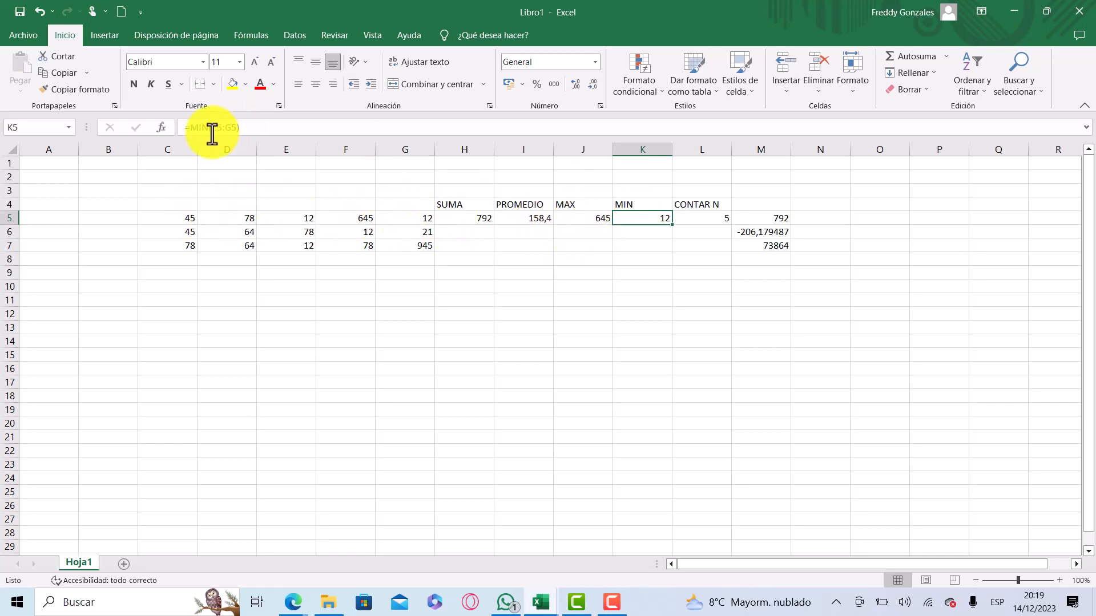
Step: Inspect the MIN formula in K5 and its source range, and view the CONTAR formula in L5
left_click(255, 127)
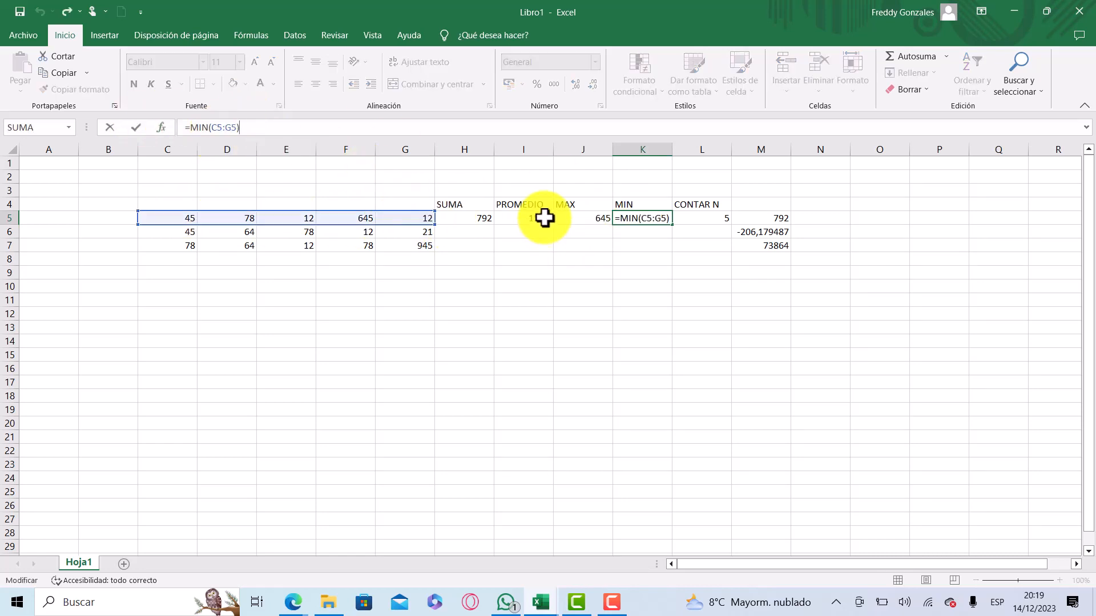
key("Return")
left_click(627, 219)
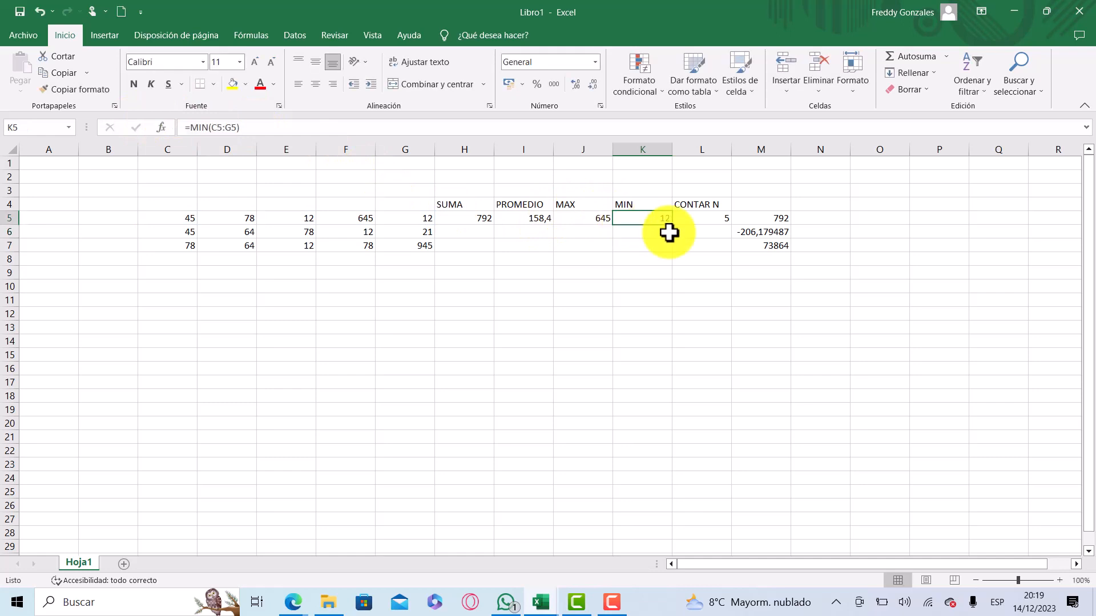
left_click(708, 220)
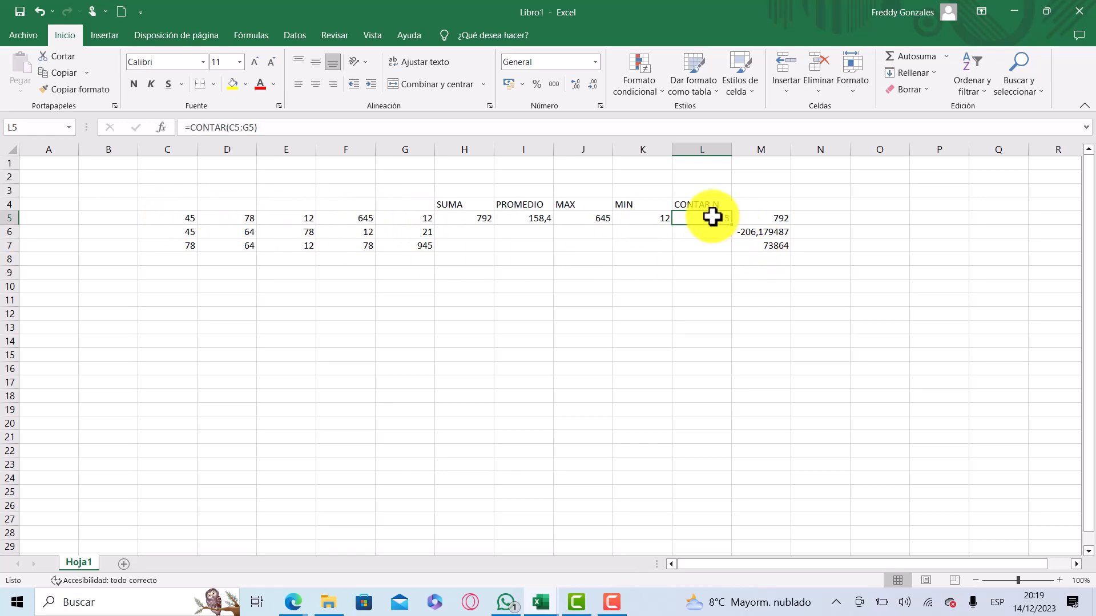
Step: Compare the SUMA formula in H5 with the cell-by-cell addition in M5, and view the PROMEDIO formula in I5
left_click(475, 216)
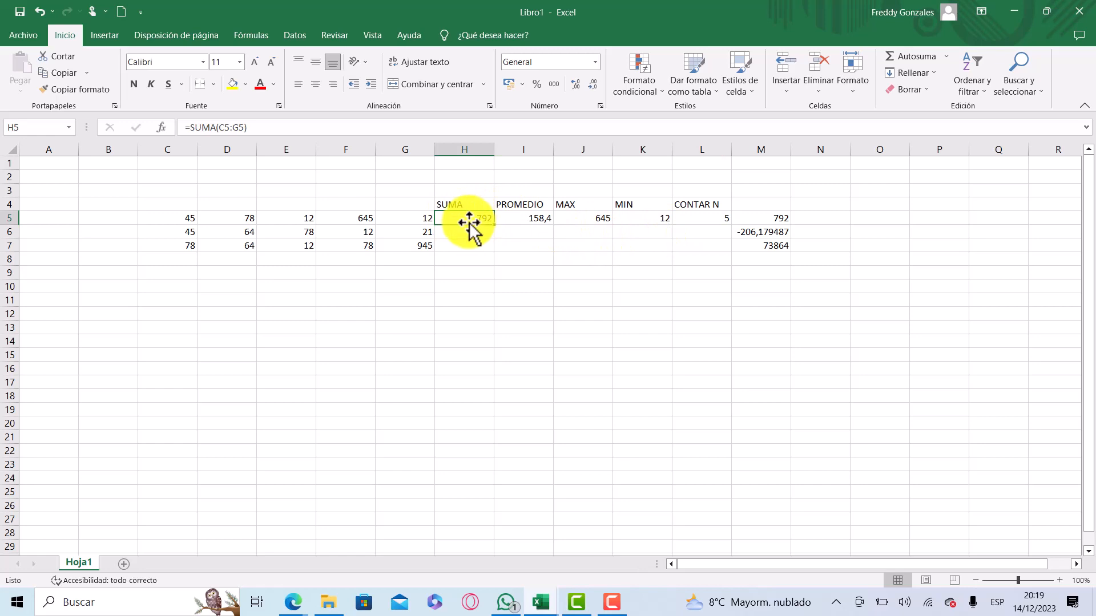
left_click(775, 217)
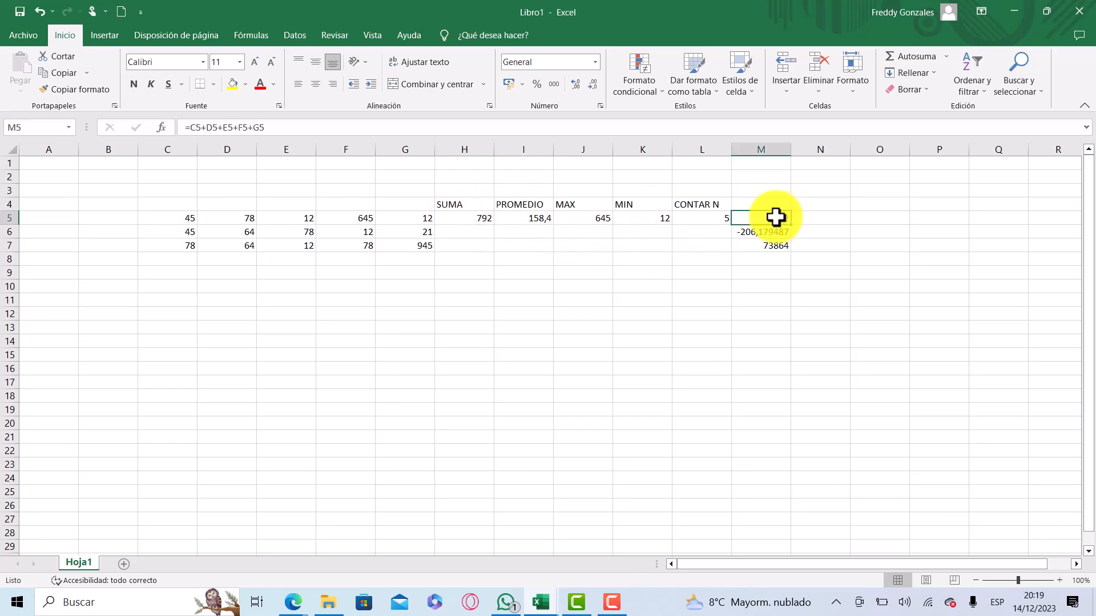
left_click(422, 130)
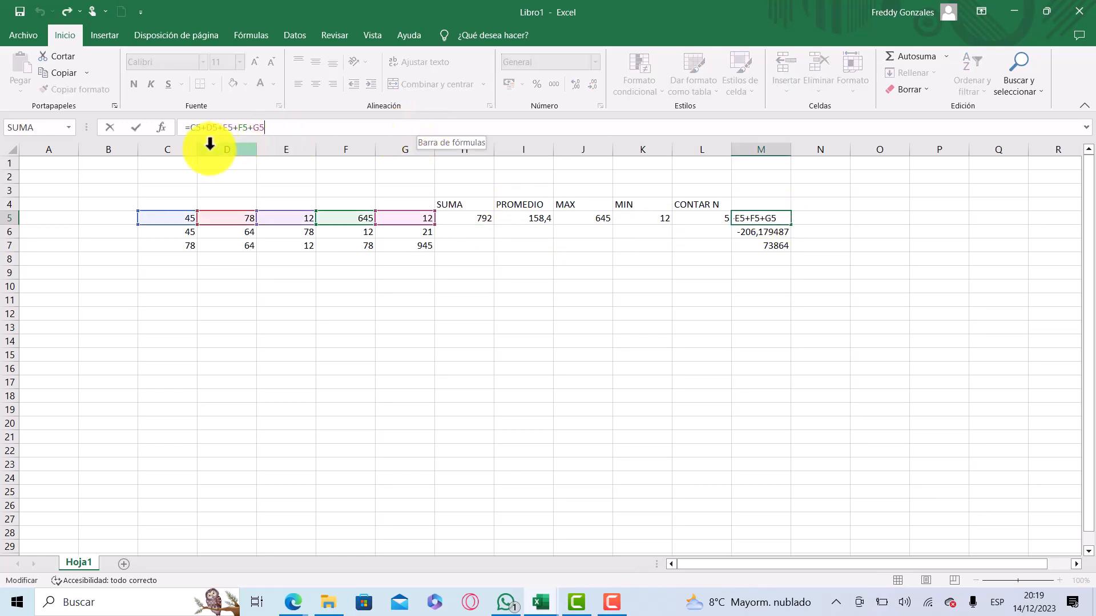
left_click(788, 224)
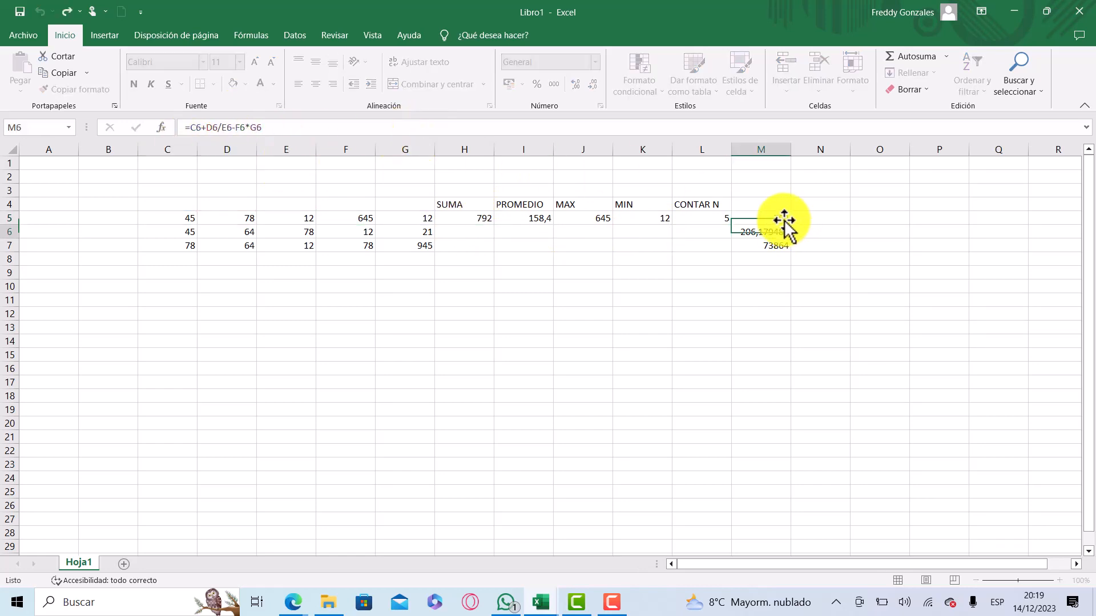
left_click(461, 221)
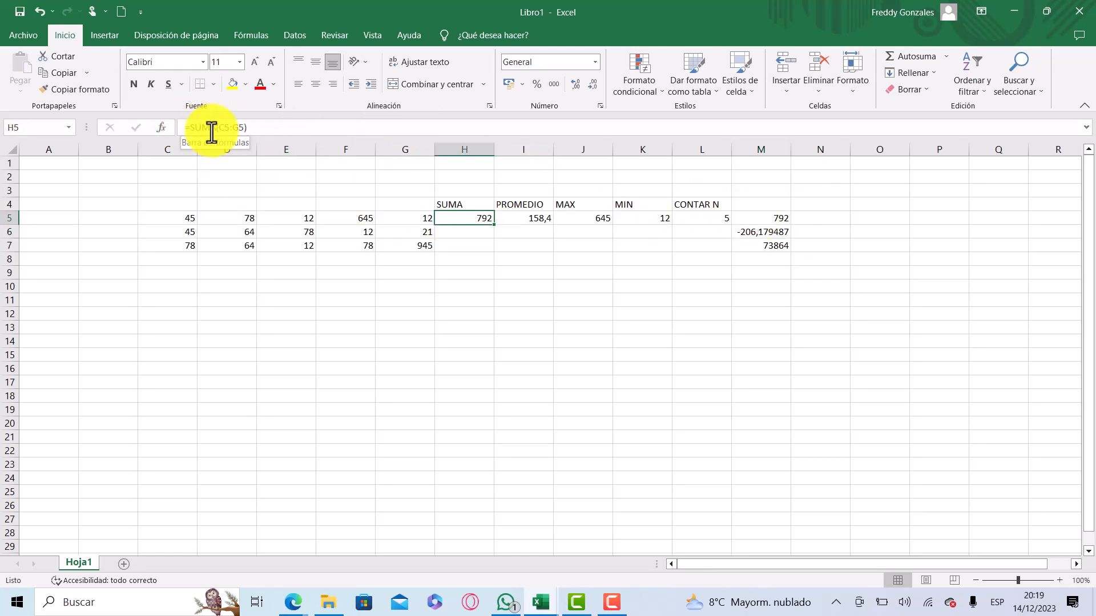
left_click(541, 222)
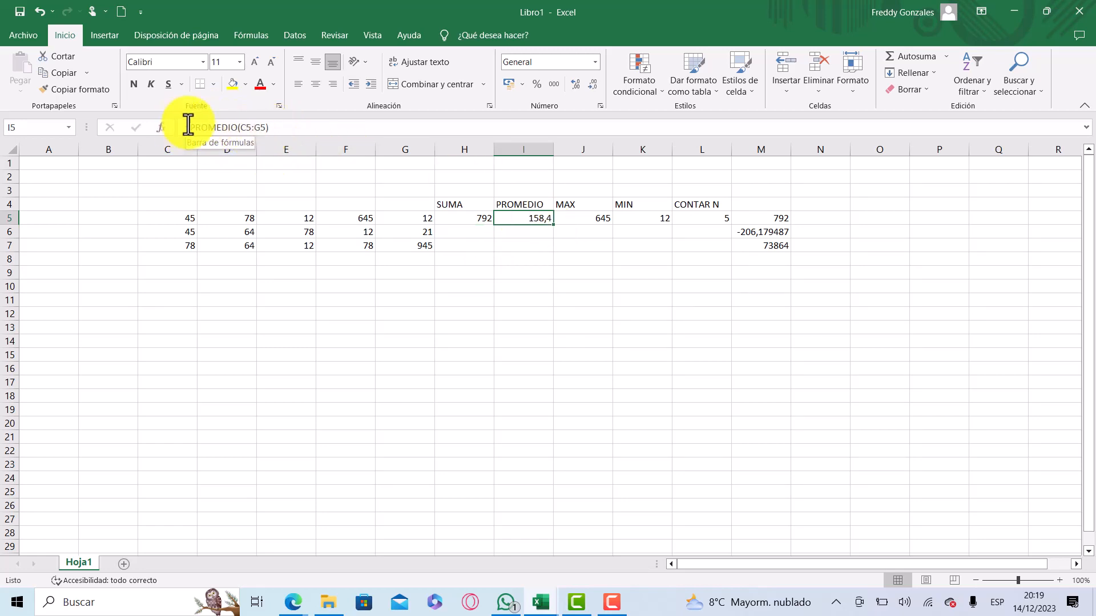
left_click(514, 246)
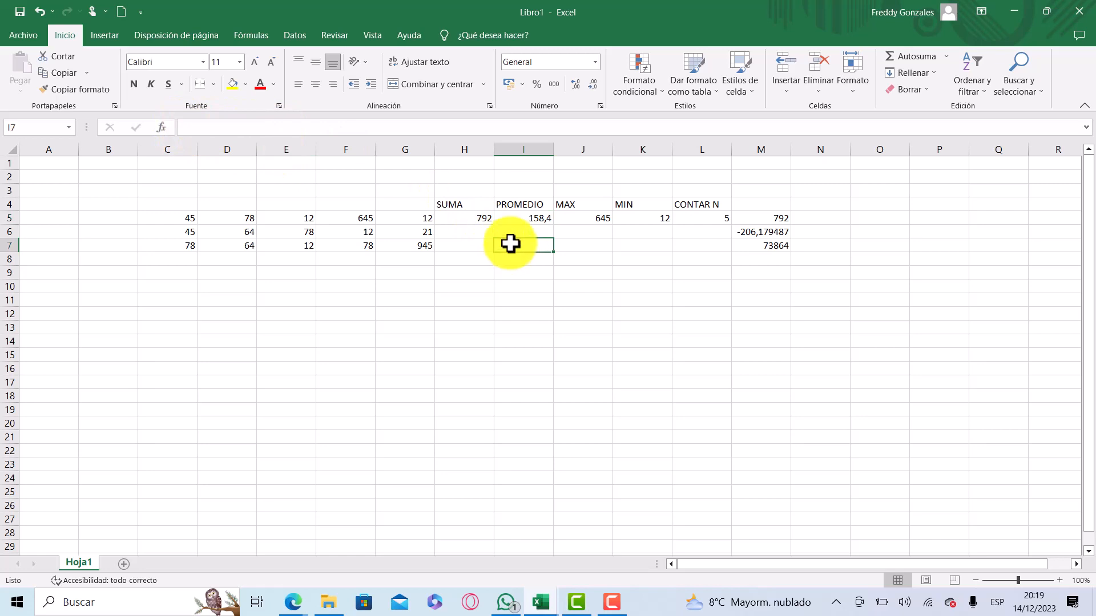
Step: Enter the heading "promedio" in N4
left_click(833, 206)
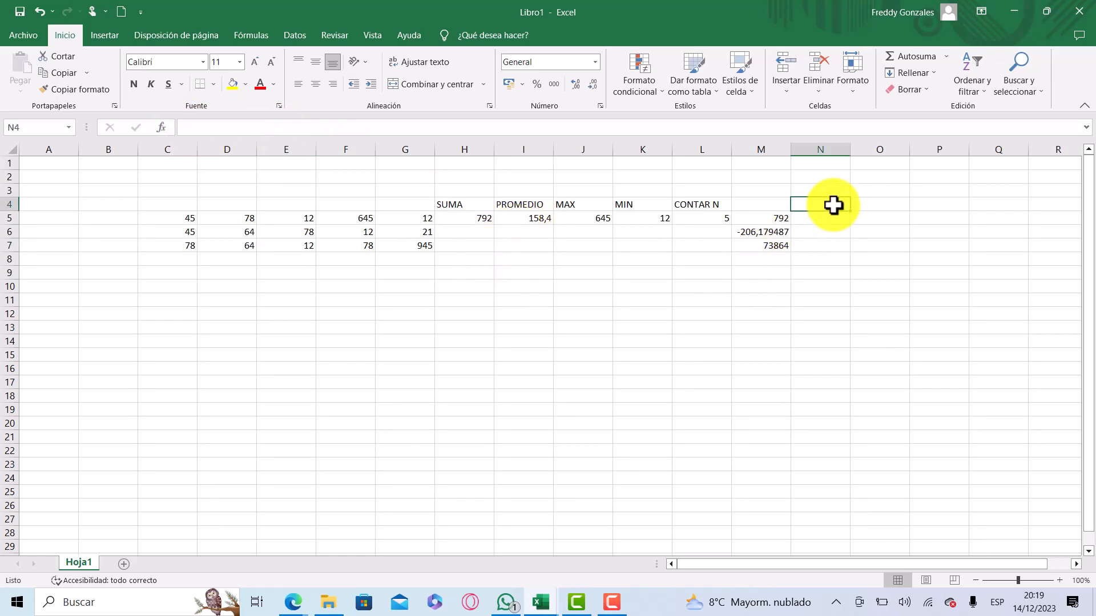
type("promedio")
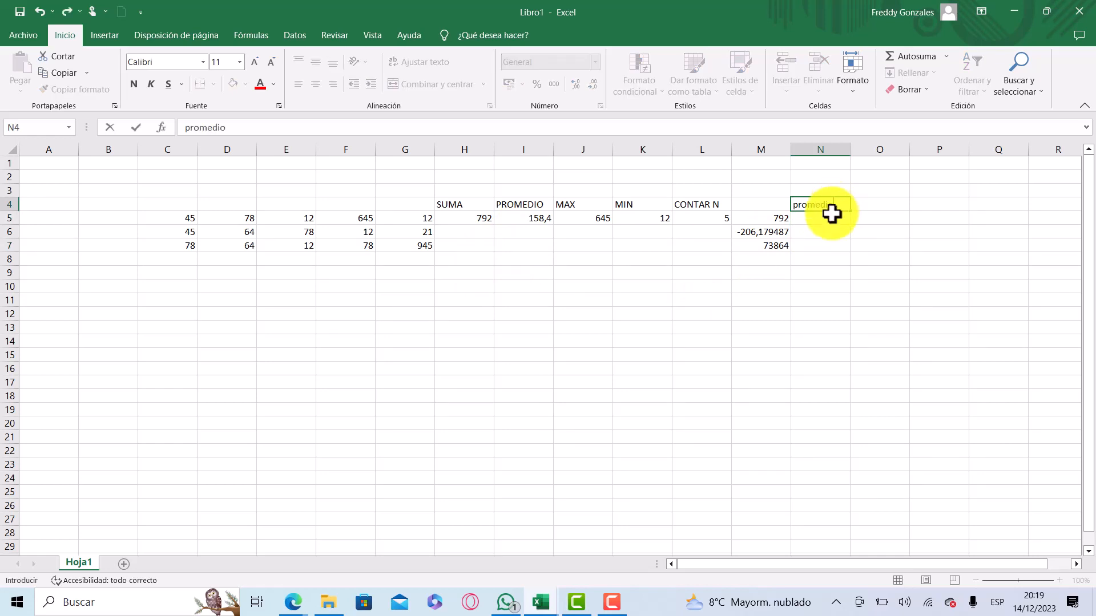
key("Return")
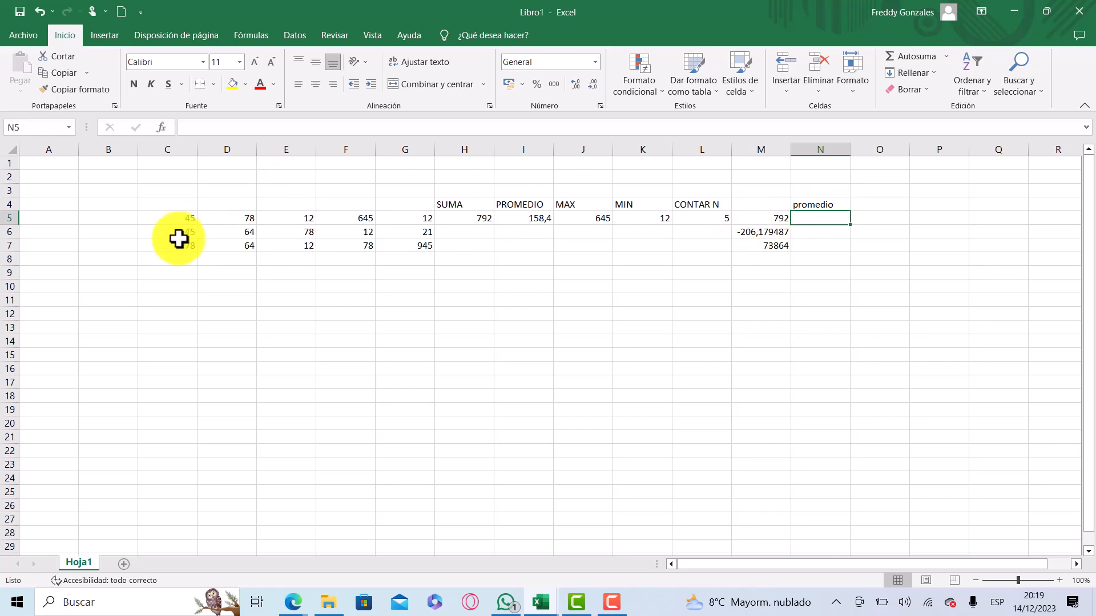
Step: Write the parenthesised sum =(C5+D5+E5+F5+G5) in N5 by referencing each row 5 number
left_click_drag(184, 222, 401, 220)
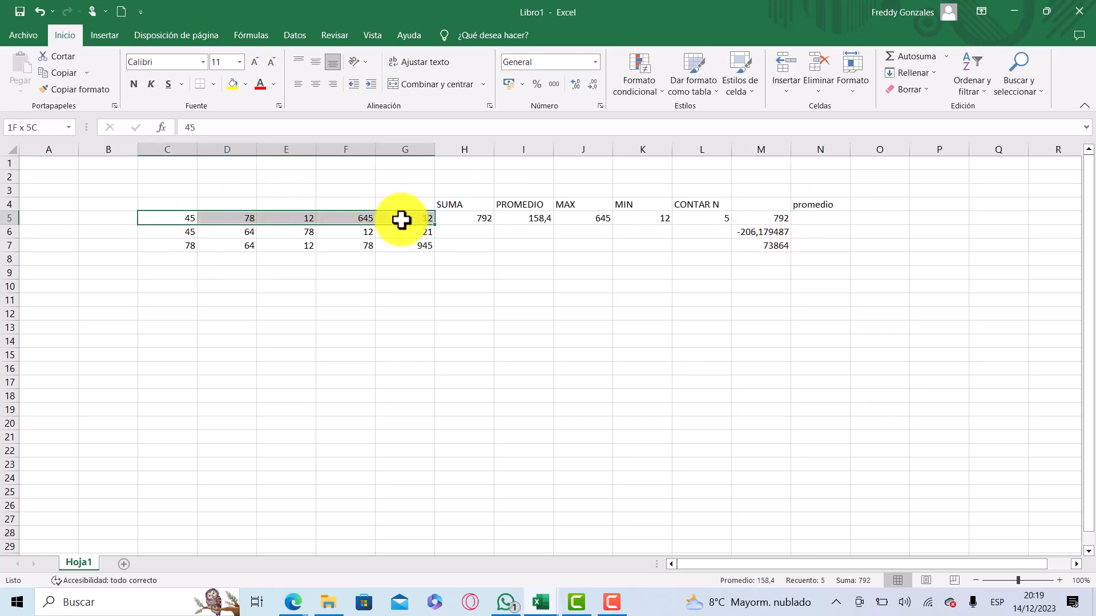
left_click(806, 221)
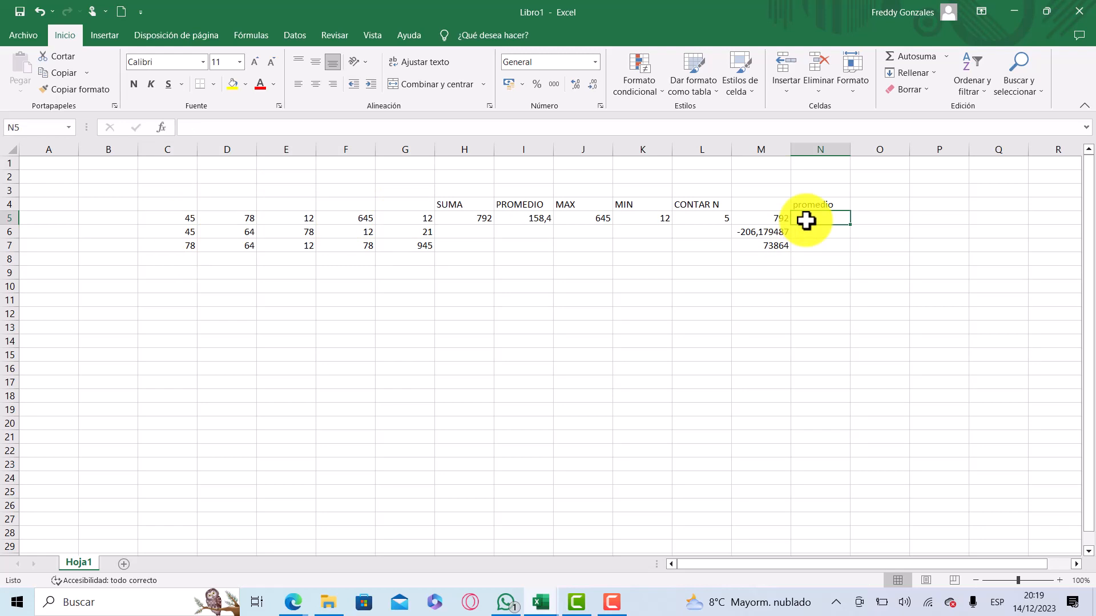
type("=(")
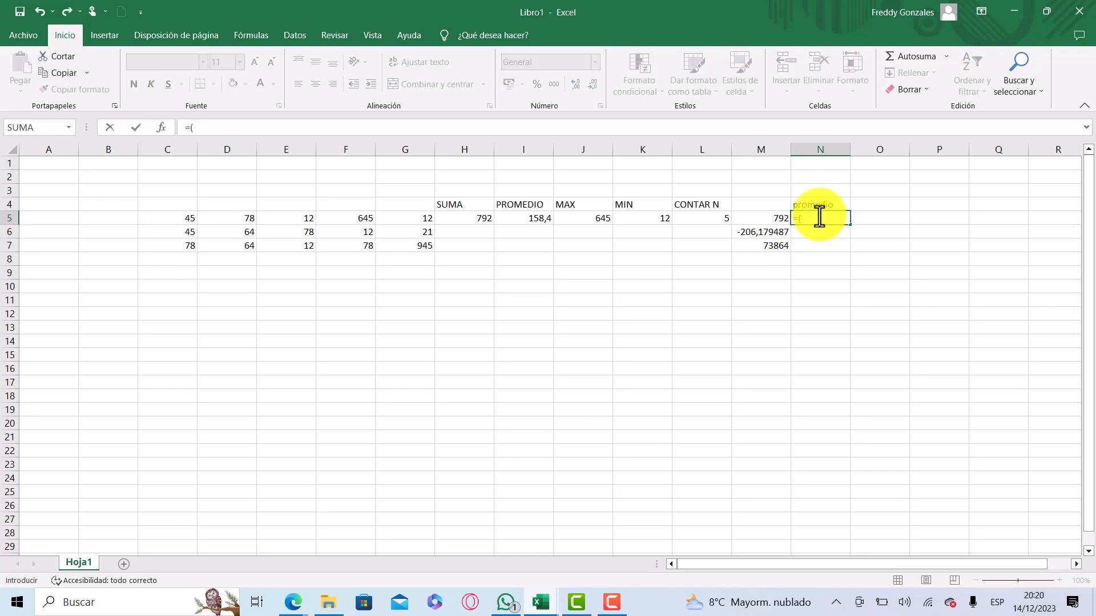
left_click(181, 220)
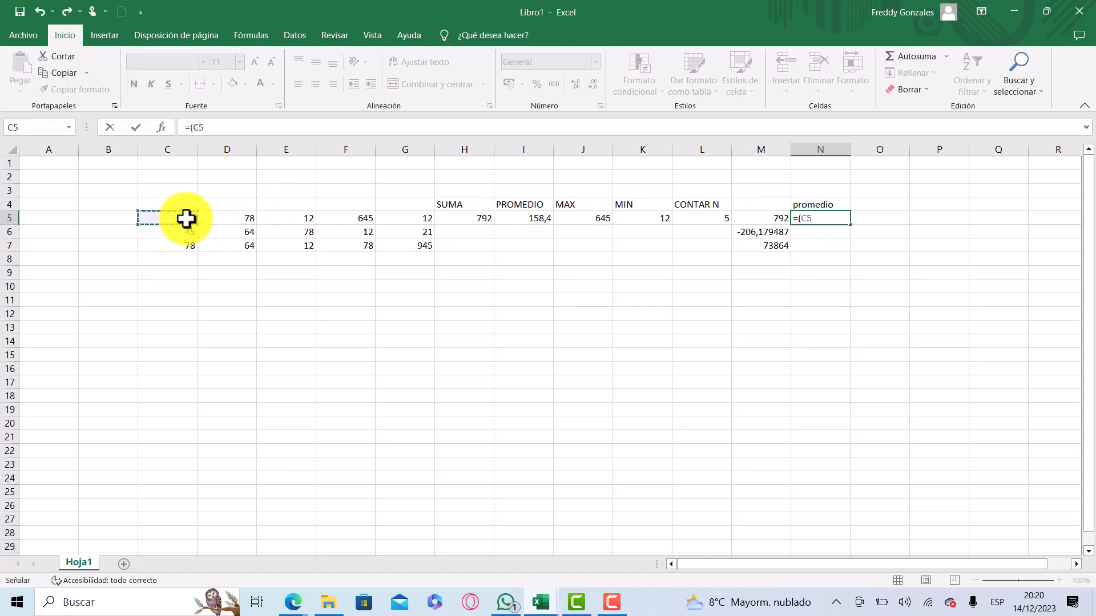
type("+")
left_click(234, 219)
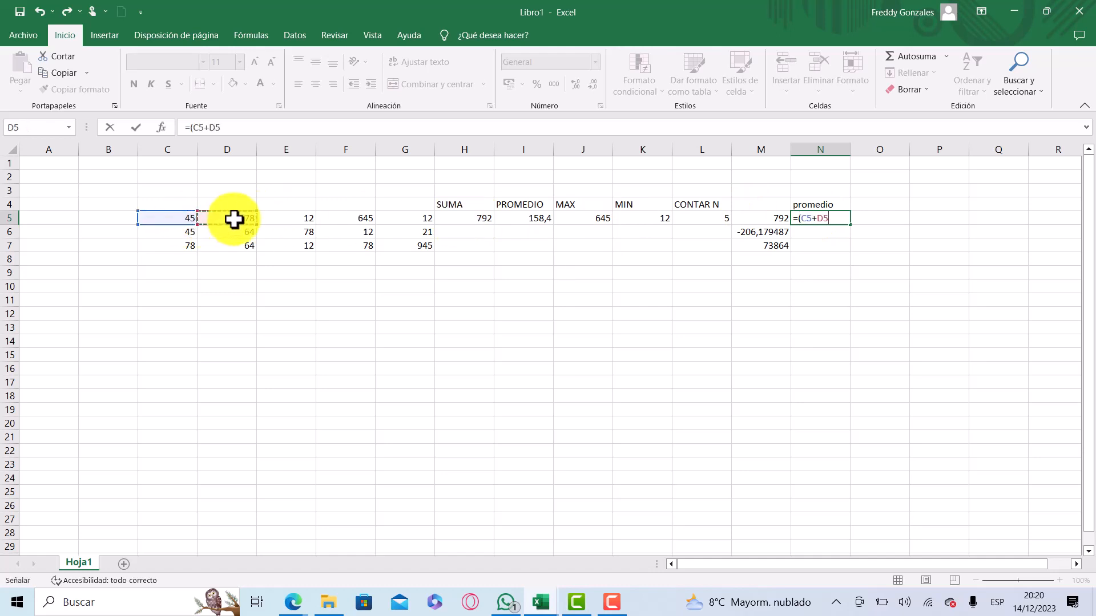
type("+")
left_click(291, 219)
type("+")
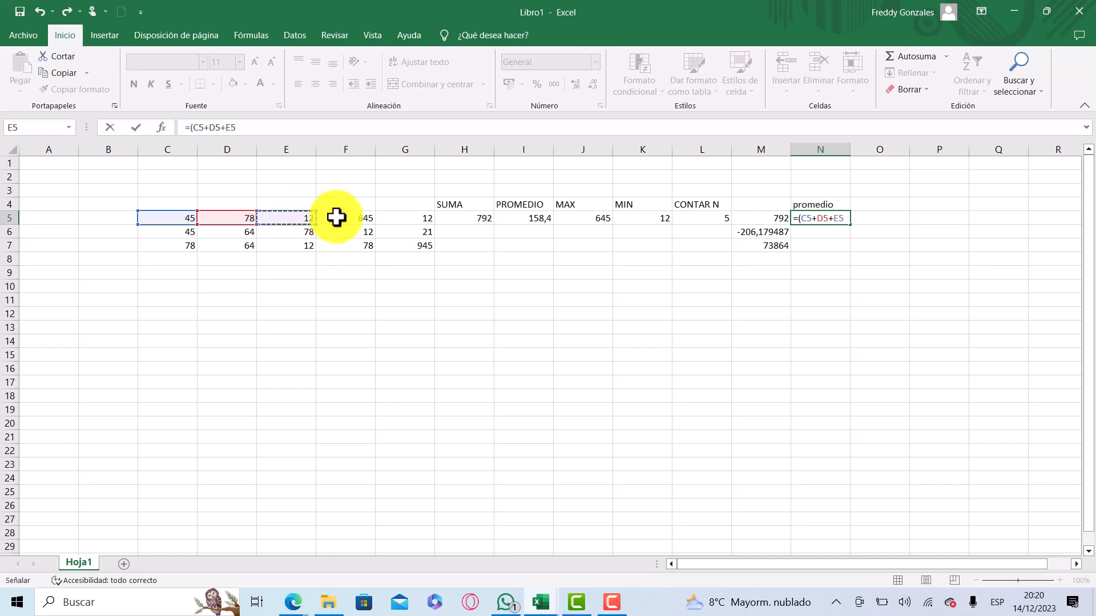
left_click(338, 217)
type("+G5")
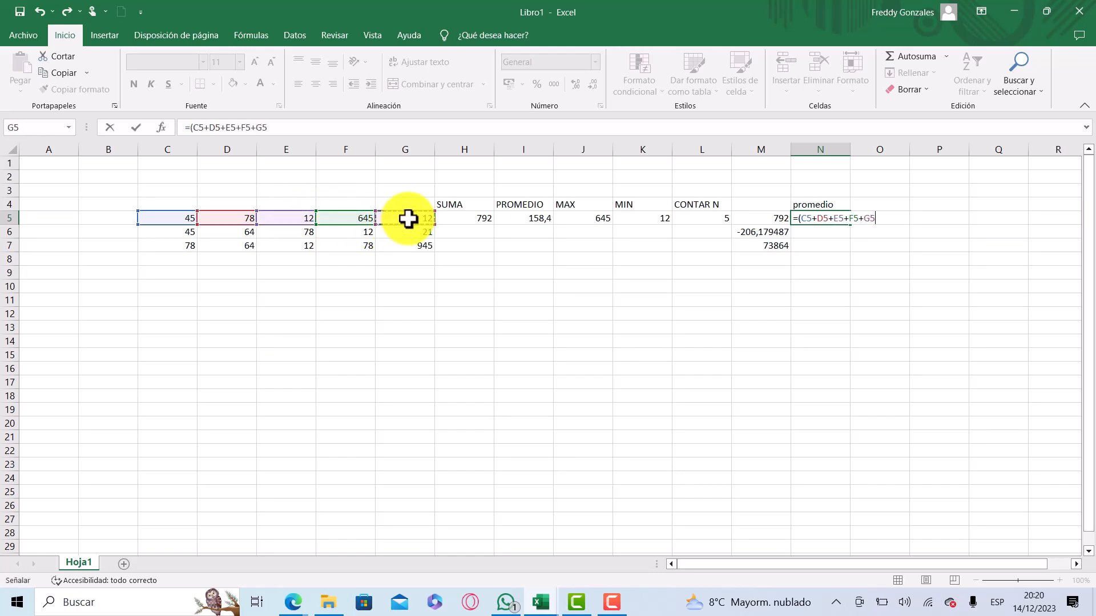
type(")")
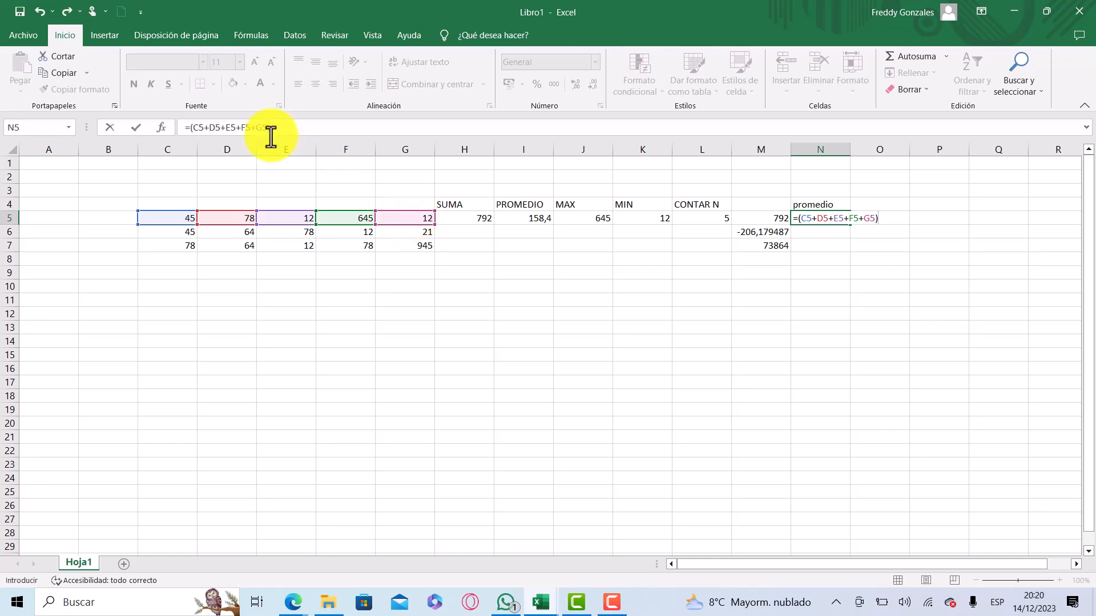
Step: Divide the parenthesised sum in N5 by 5 so the formula reads =(C5+D5+E5+F5+G5)/5
left_click(190, 128)
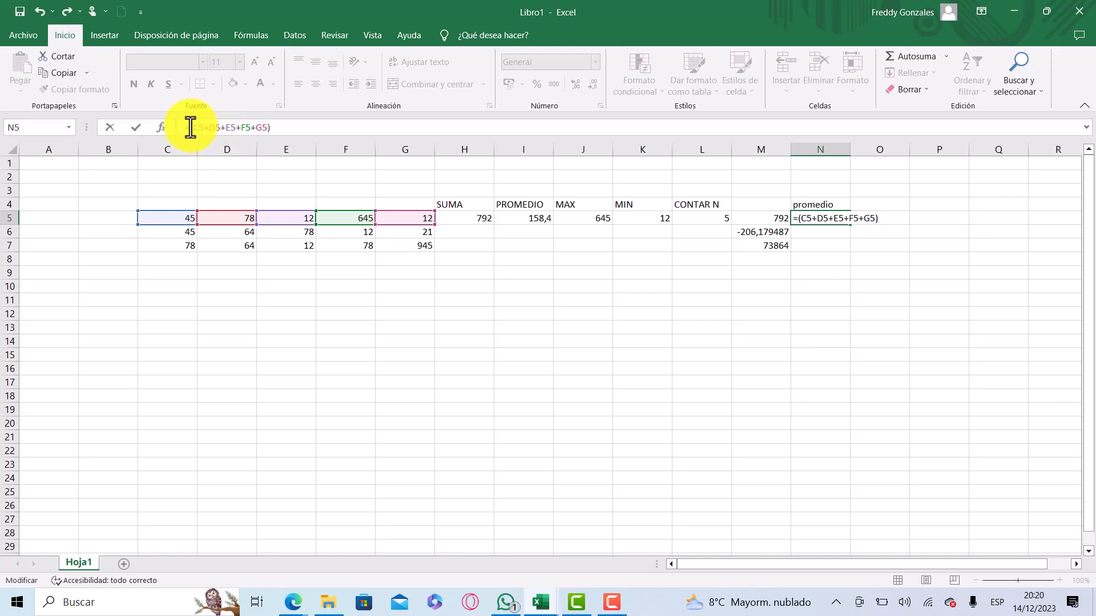
left_click_drag(193, 127, 264, 128)
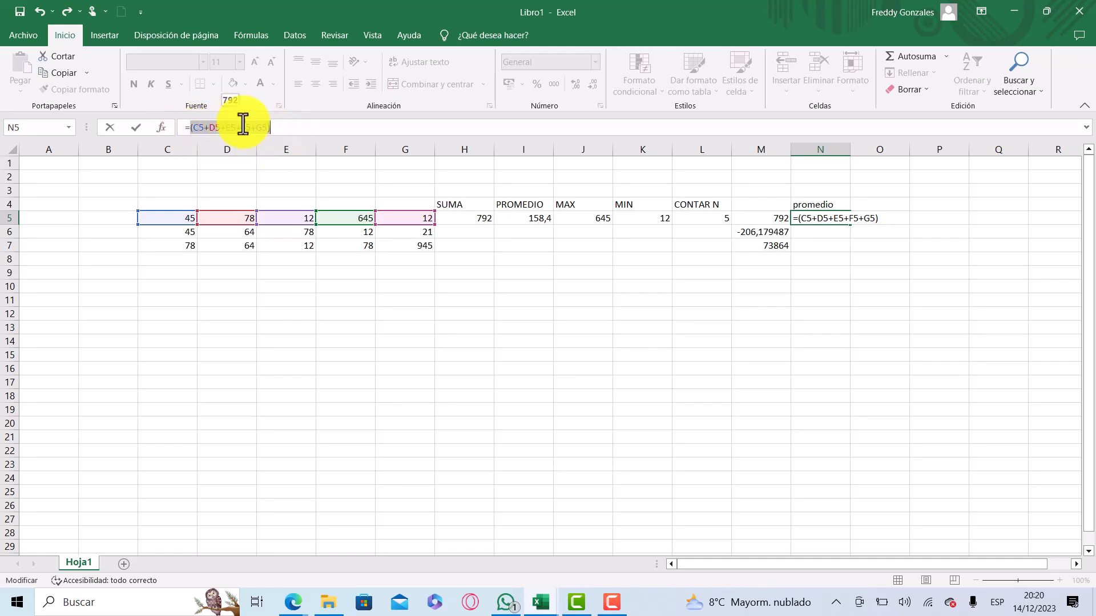
left_click(278, 128)
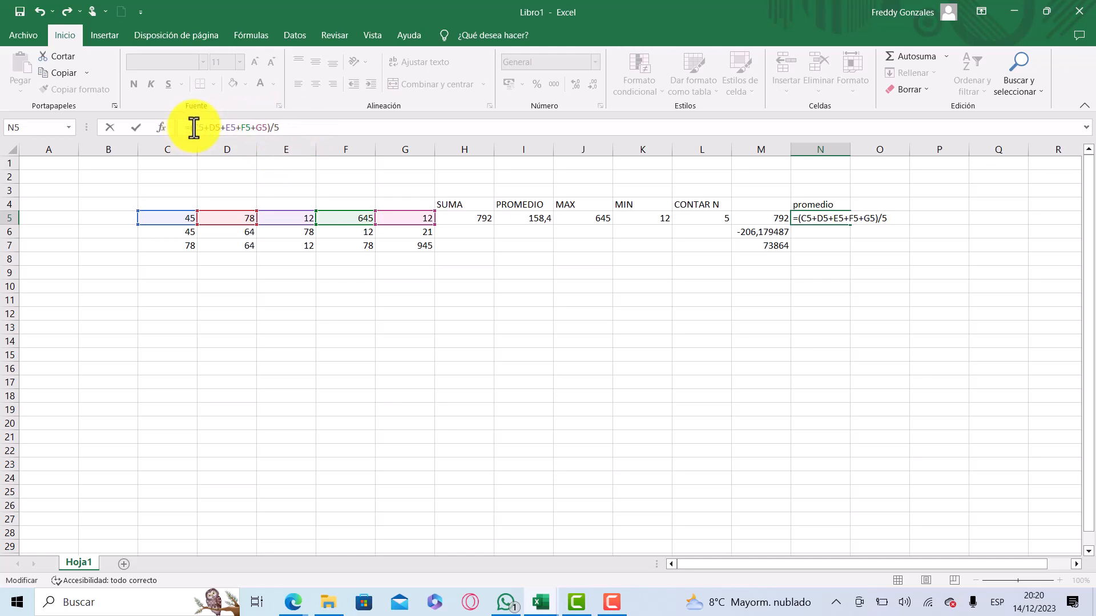
left_click(229, 127)
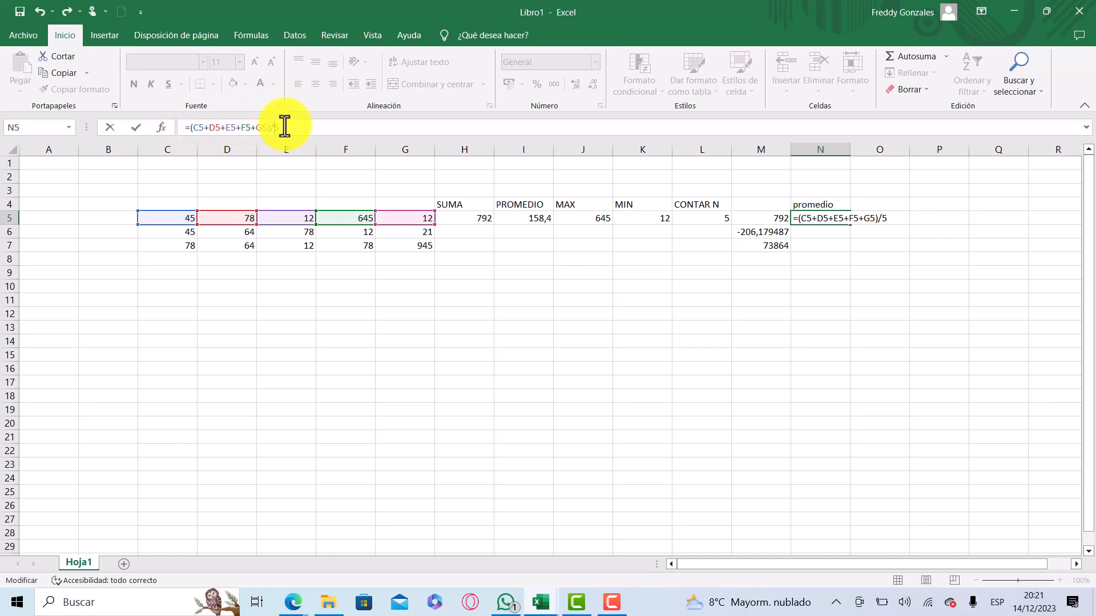
key("ctrl+Return")
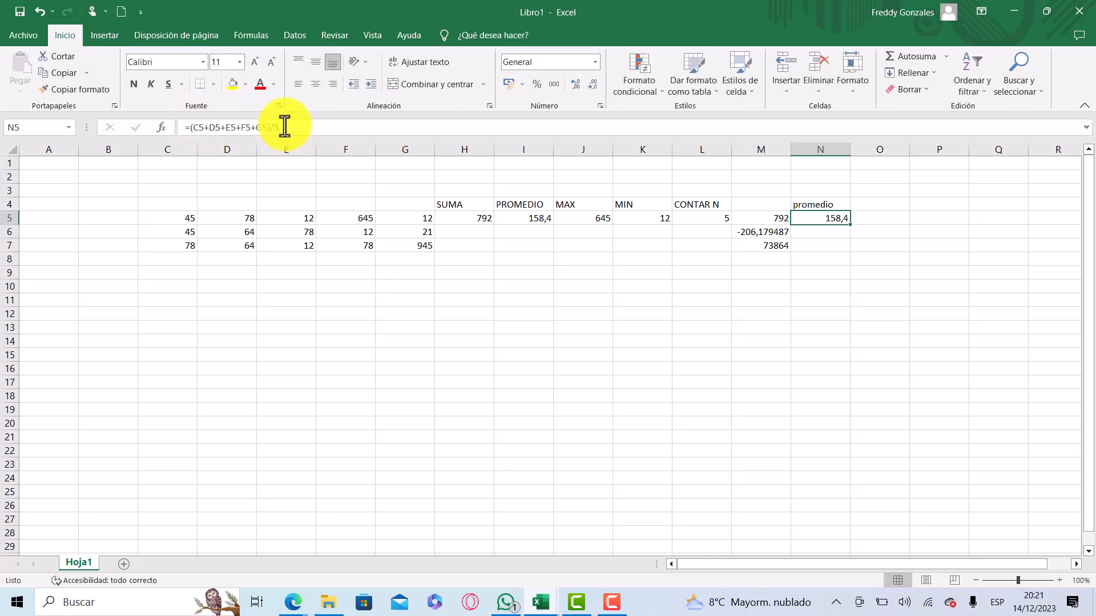
Step: Compare the PROMEDIO formula in I5 with the manual average in N5, checking which cells N5 references
left_click(519, 218)
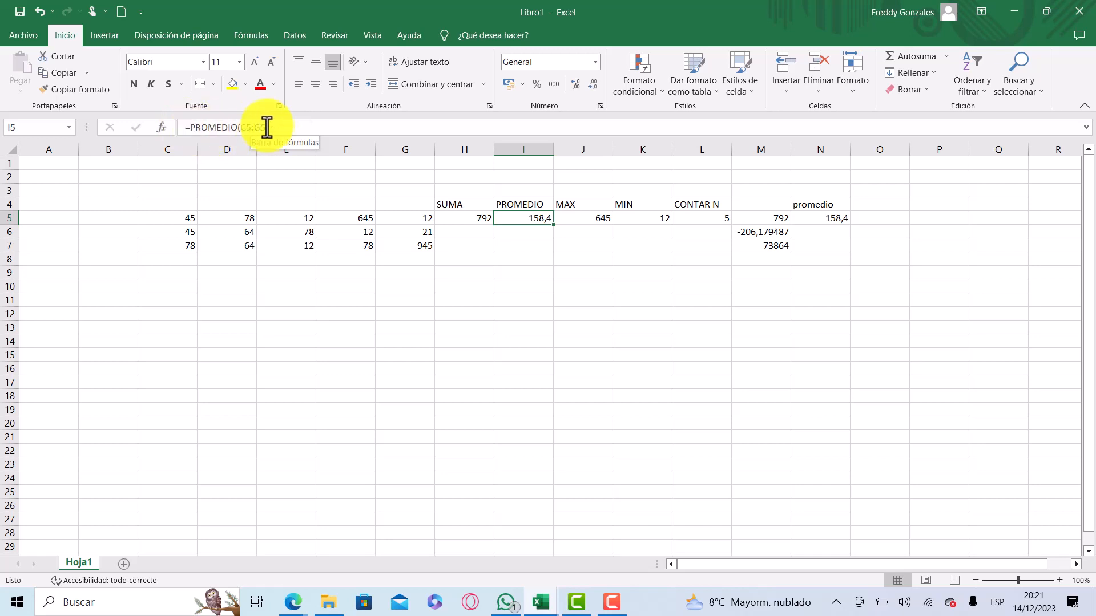
left_click(831, 218)
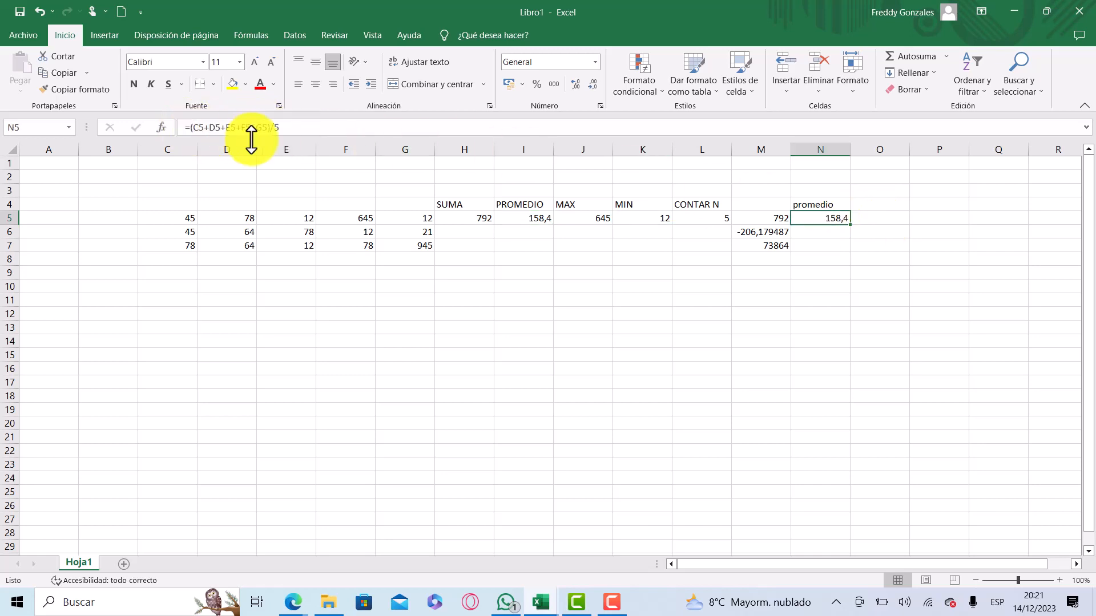
left_click(183, 127)
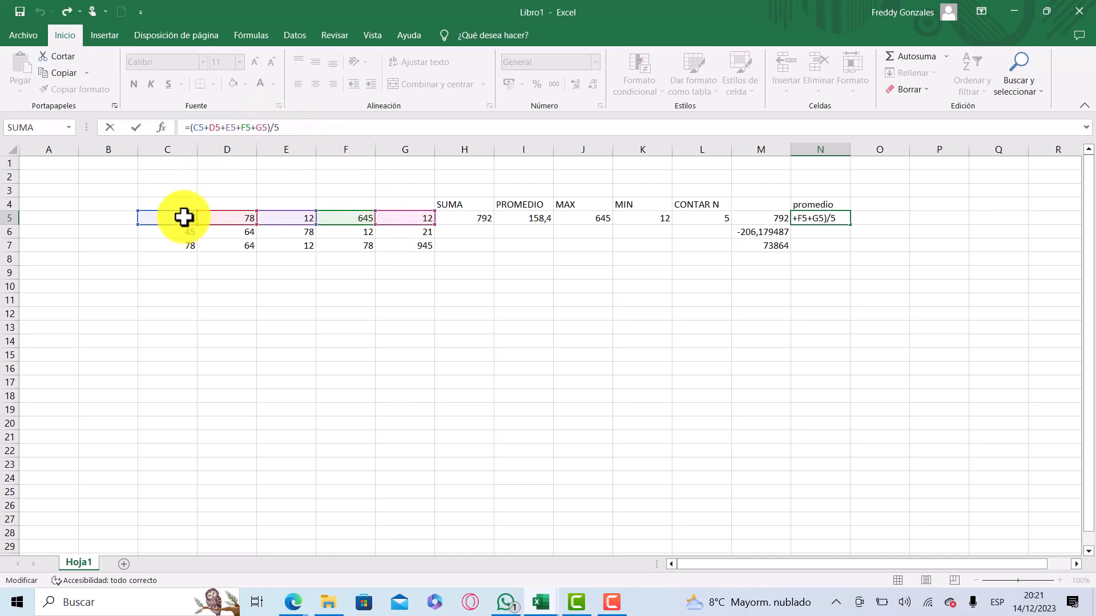
left_click(280, 129)
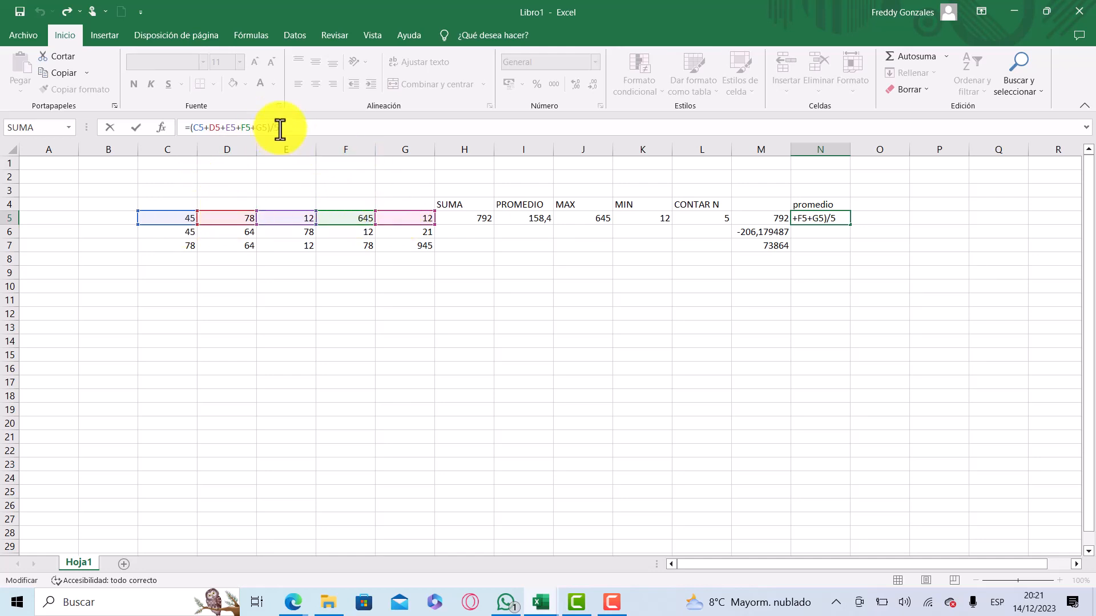
key("Return")
Step: Go back along row 5 to I5 and examine its PROMEDIO formula and the range it covers
key("Up")
key("Left")
key("Left")
key("Left")
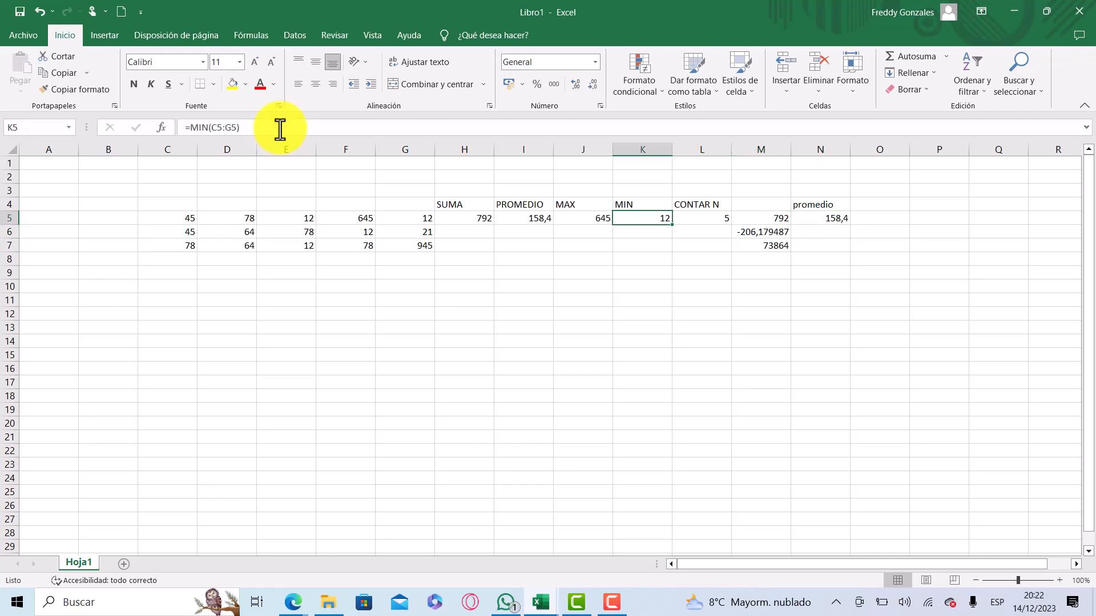
key("Left")
key("Left")
left_click(281, 130)
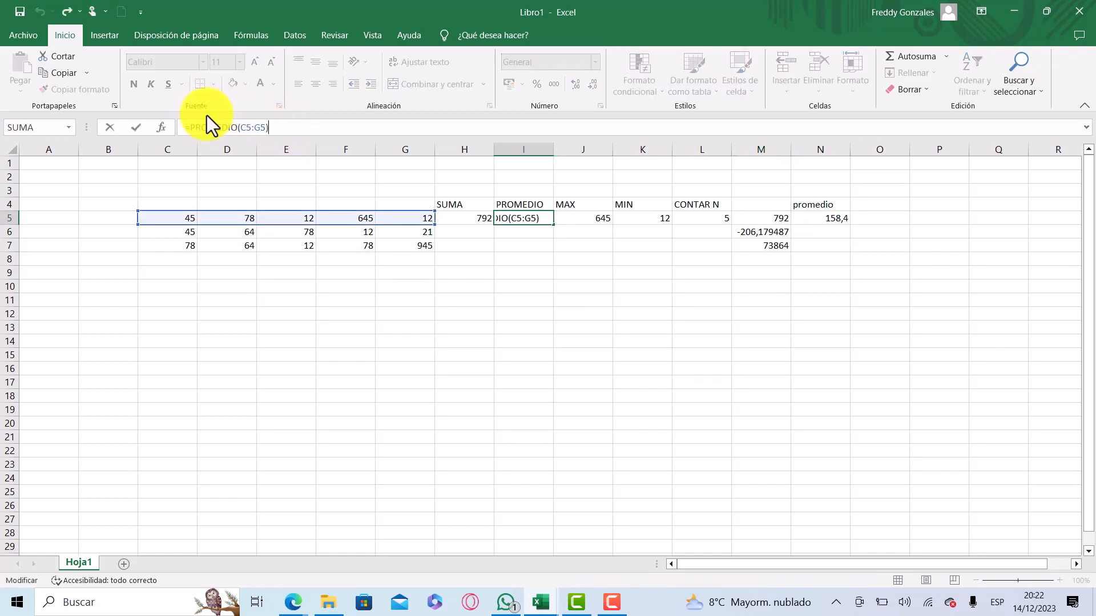
key("Escape")
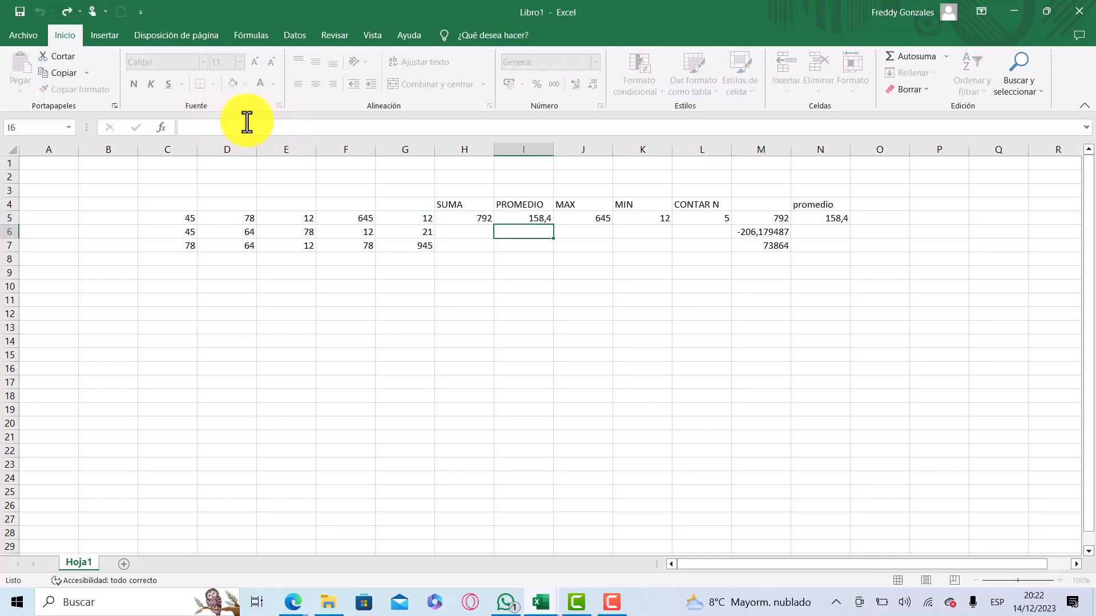
Step: Return to N5 and show its manual average formula with the referenced cells highlighted
key("Right")
key("Right")
key("Right")
key("Right")
key("Right")
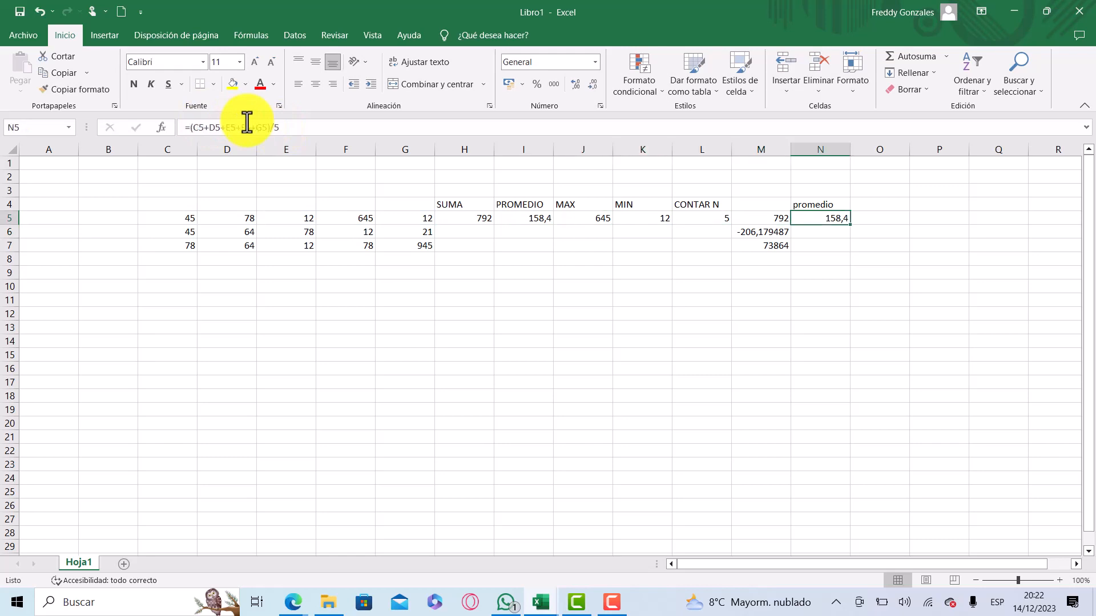
left_click(290, 126)
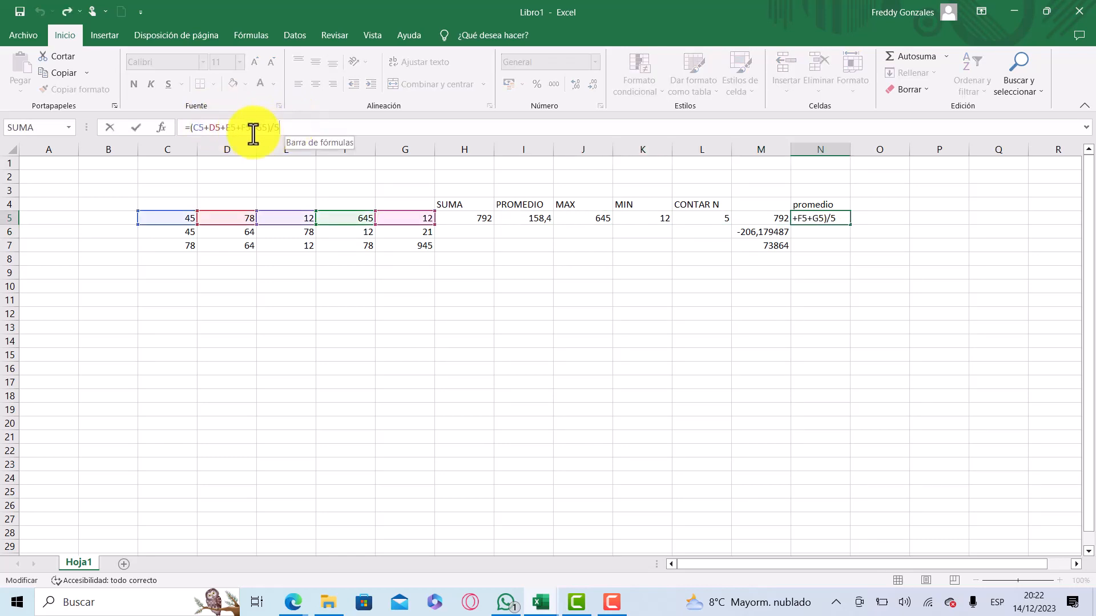
Step: Finish viewing the manual average in N5 and show the cell range used by the PROMEDIO formula in I5
key("Return")
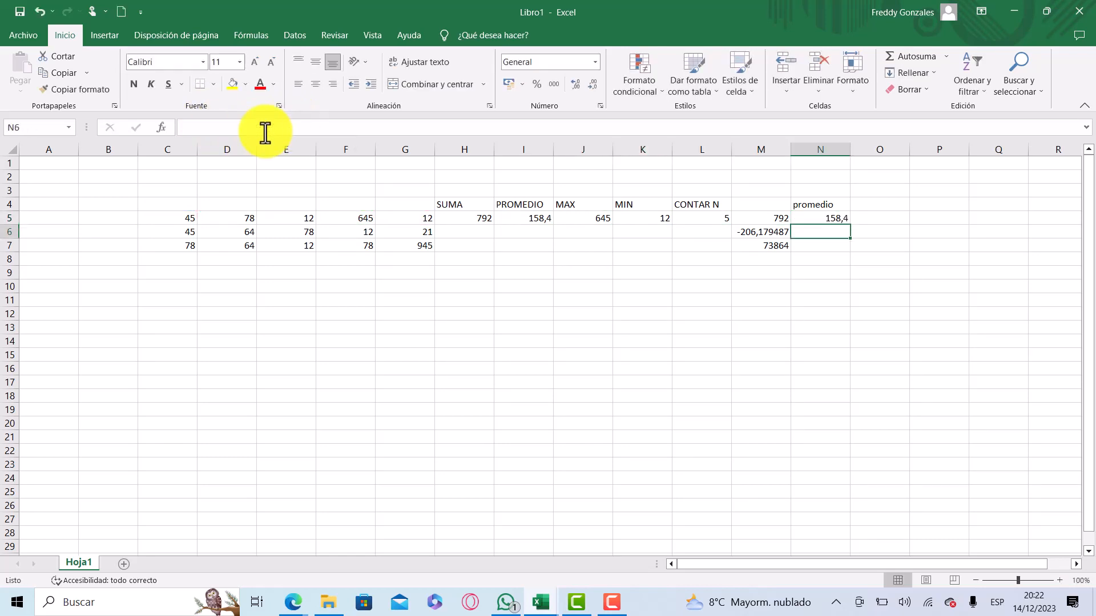
key("Up")
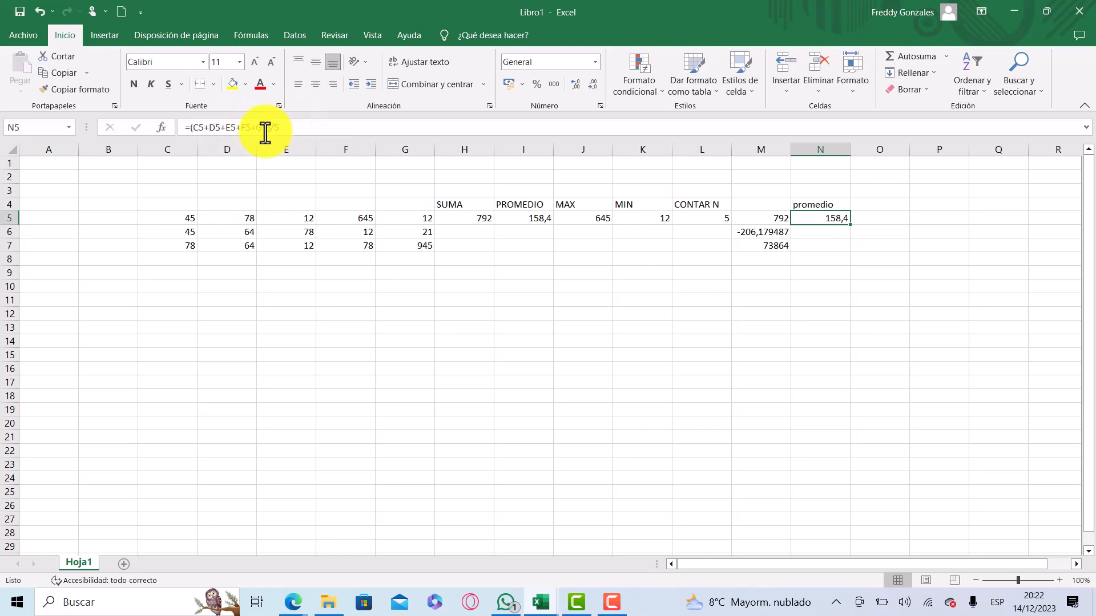
left_click(541, 222)
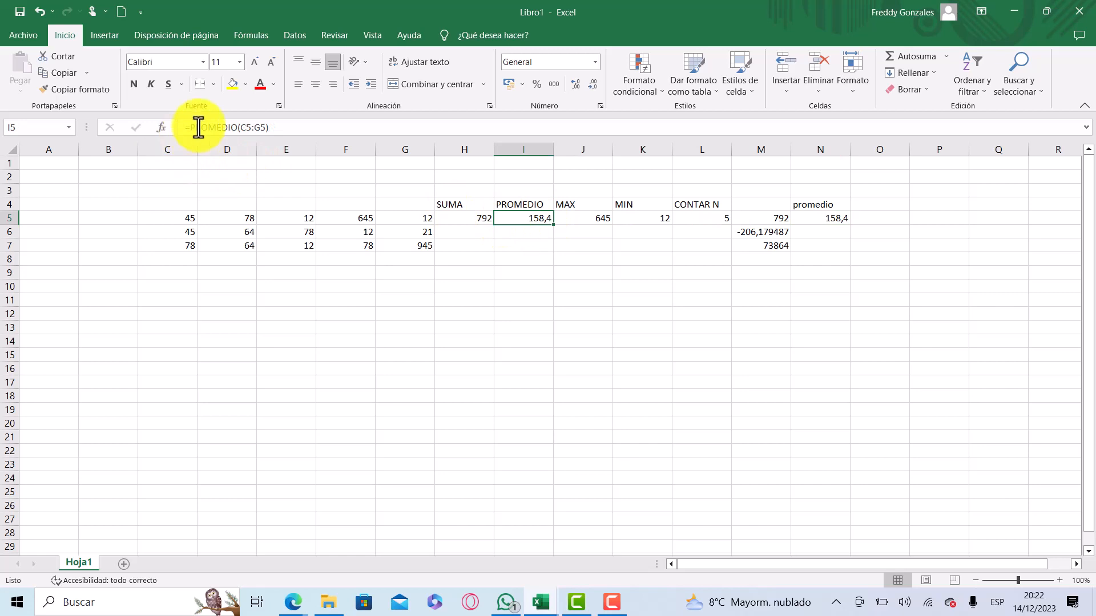
left_click(215, 127)
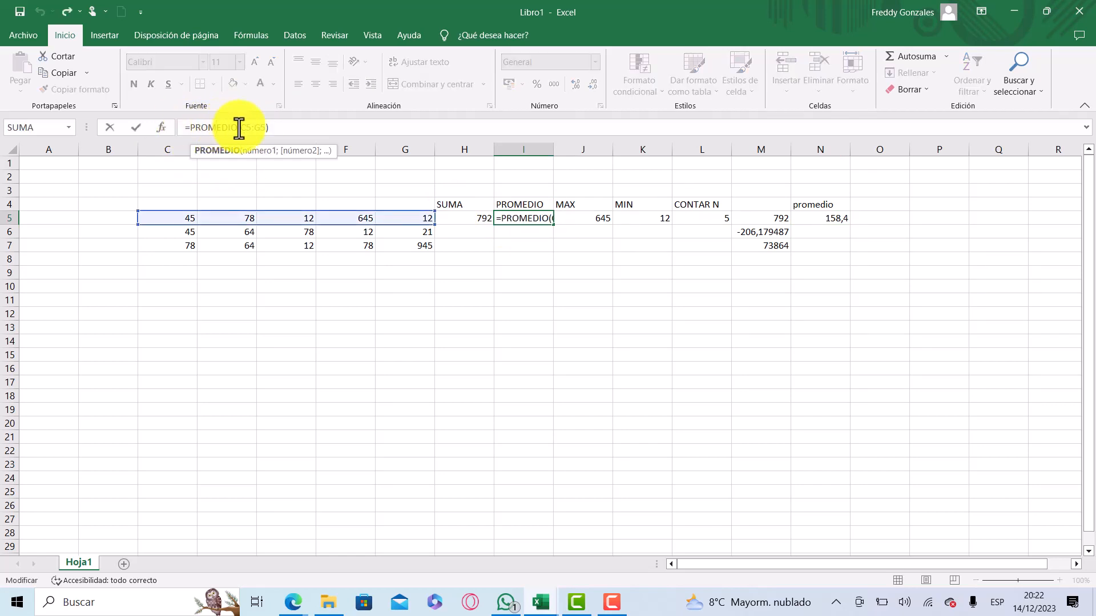
key("Escape")
Step: Review the row 5 formulas from I5 across to the manual average in N5 and back to the SUMA formula in H5
key("Right")
key("Right")
key("Right")
key("Right")
key("Right")
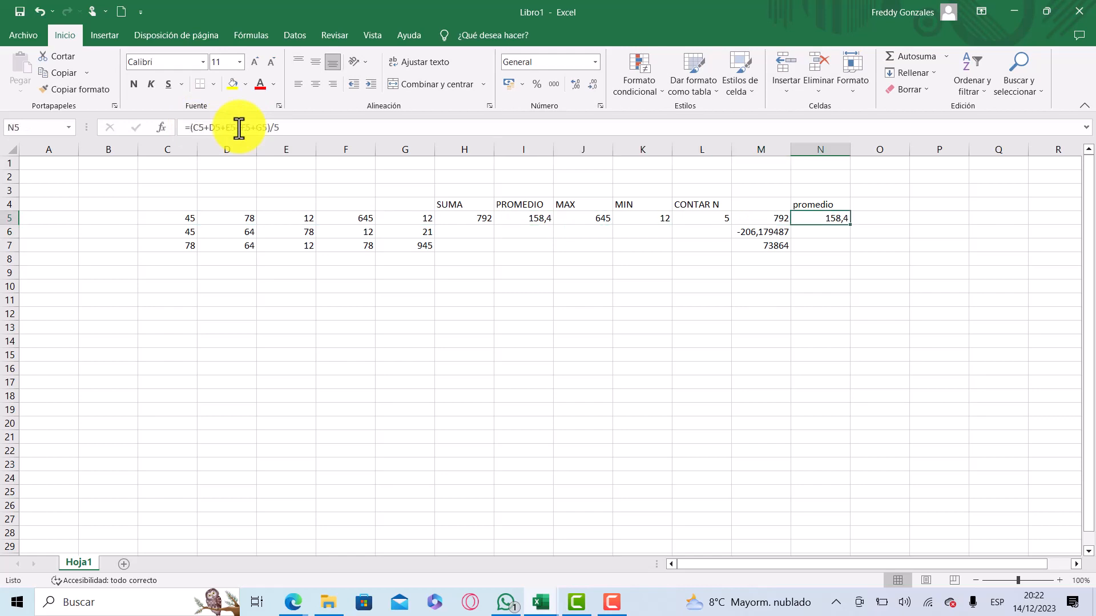
key("Left")
key("Left")
key("Left")
key("Left")
key("Left")
key("Left")
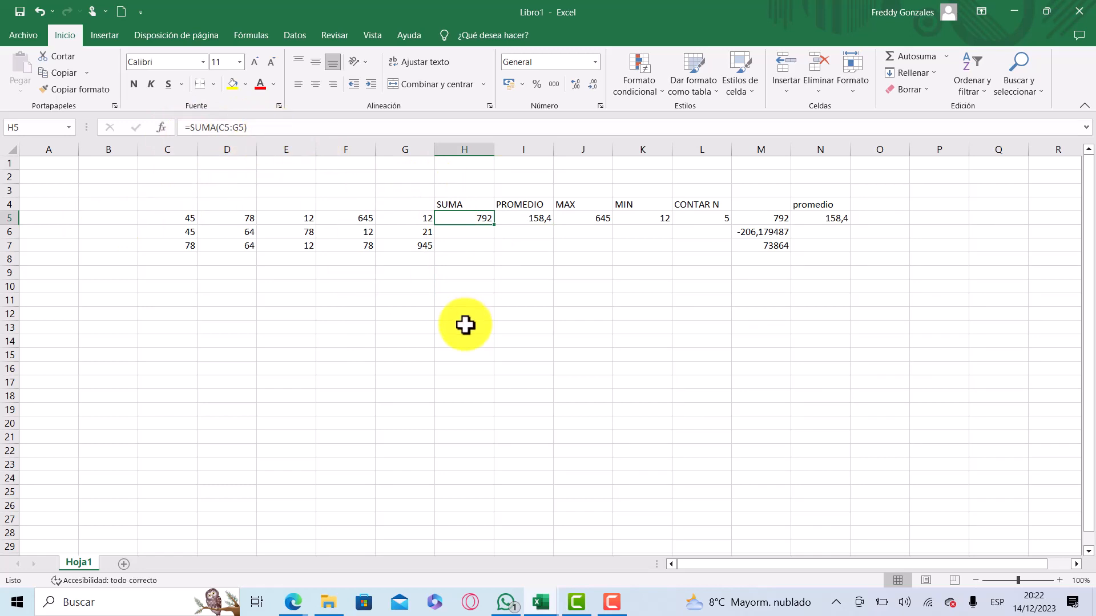
Step: Enter the label "Total Suma" in cell J14, in the empty area below the sample data
left_click(469, 286)
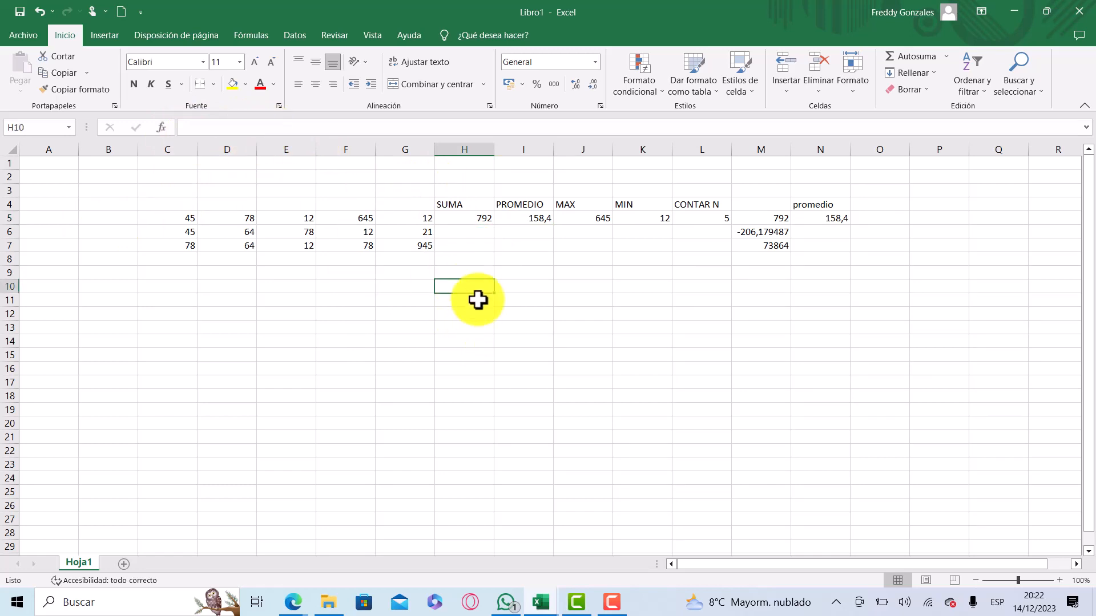
left_click(541, 346)
left_click(581, 343)
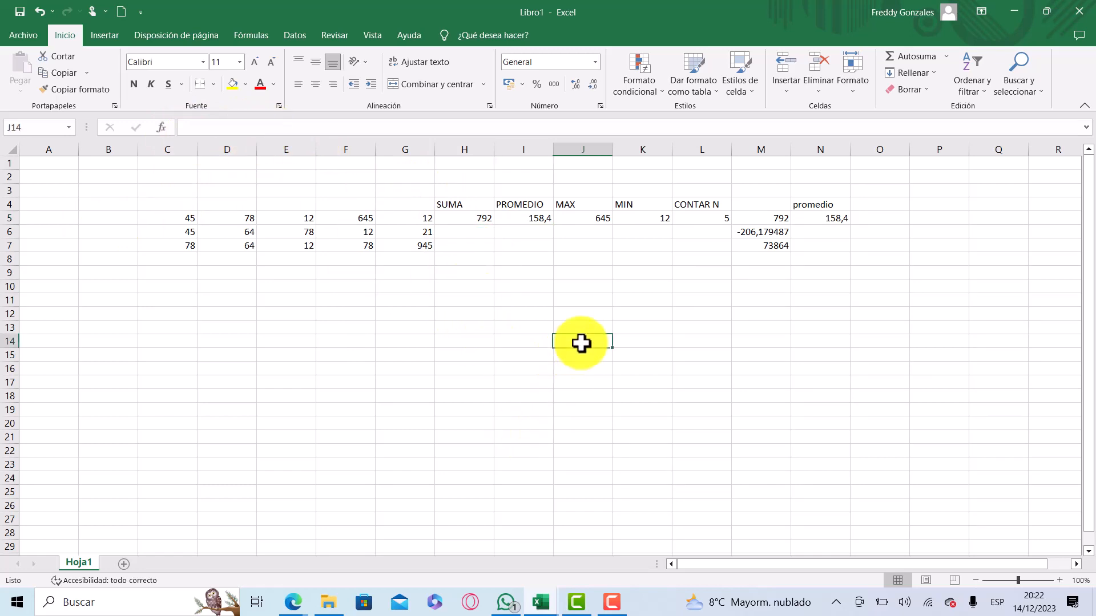
type("Total Su")
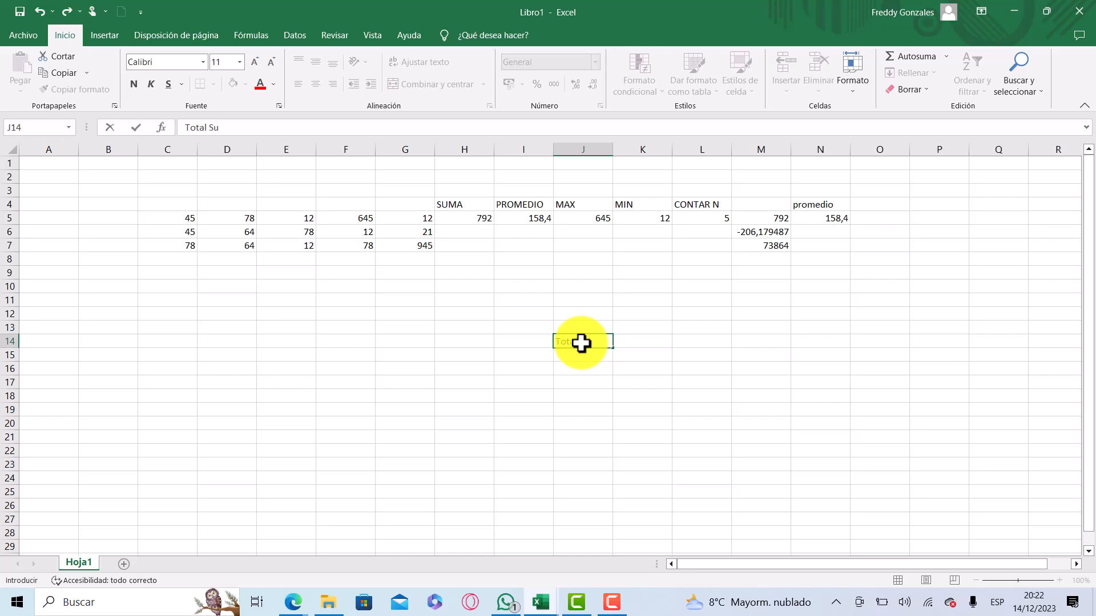
type("ma")
key("Return")
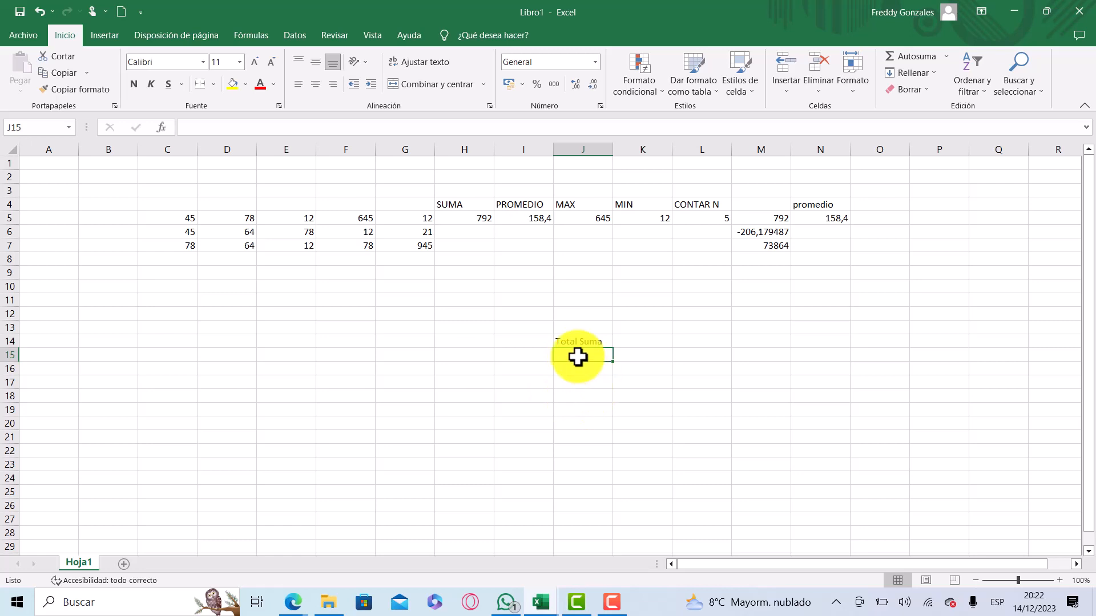
Step: Begin a formula in J15, under the Total Suma label, with the function name =suma
type("=")
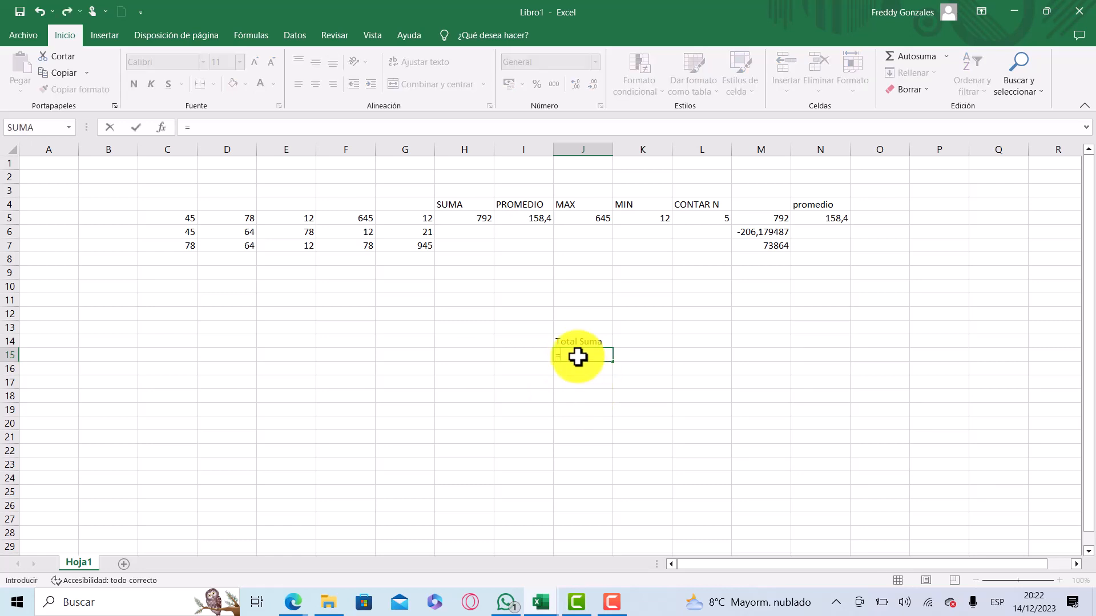
left_click(577, 358)
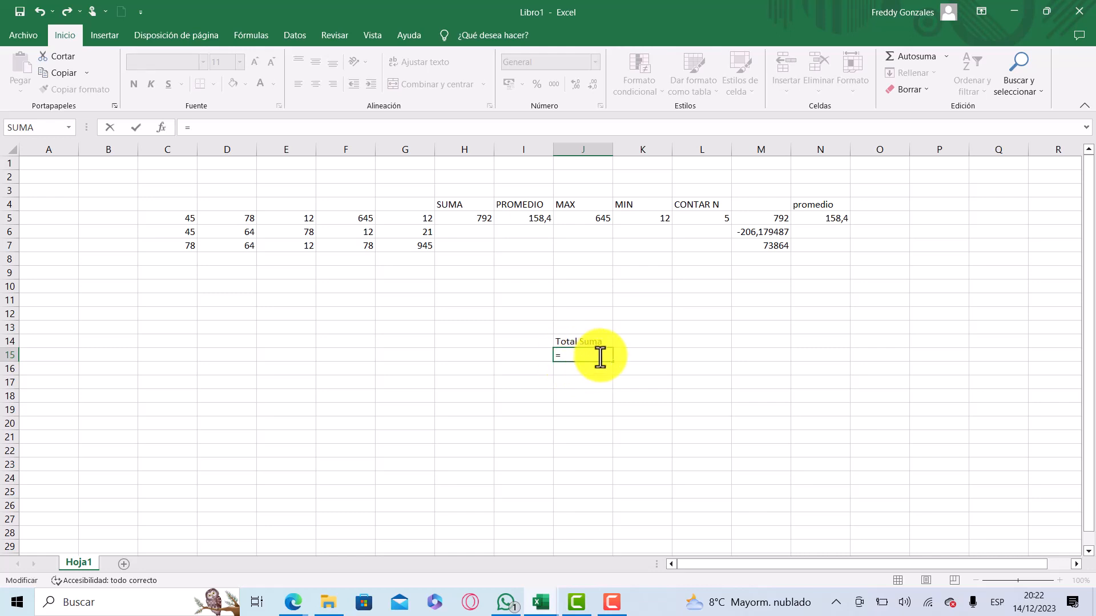
type("su")
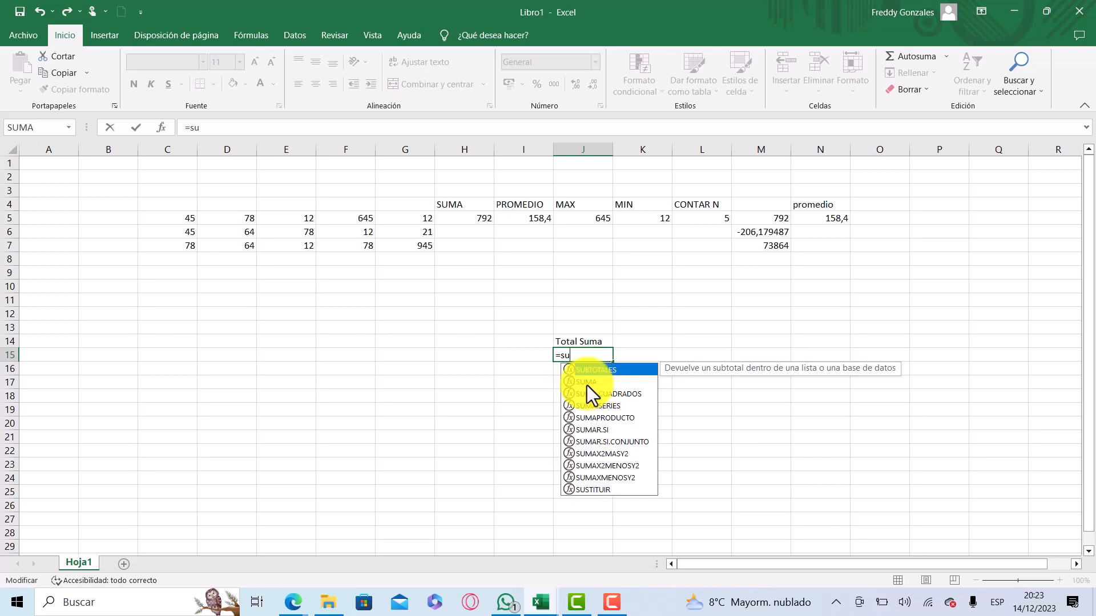
type("ma")
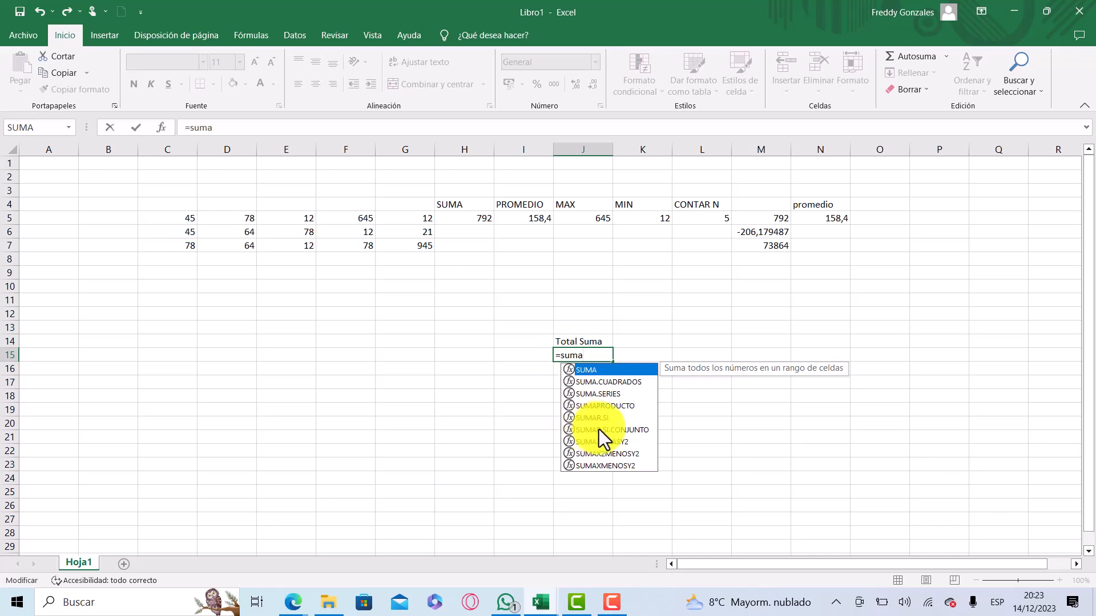
left_click(586, 356)
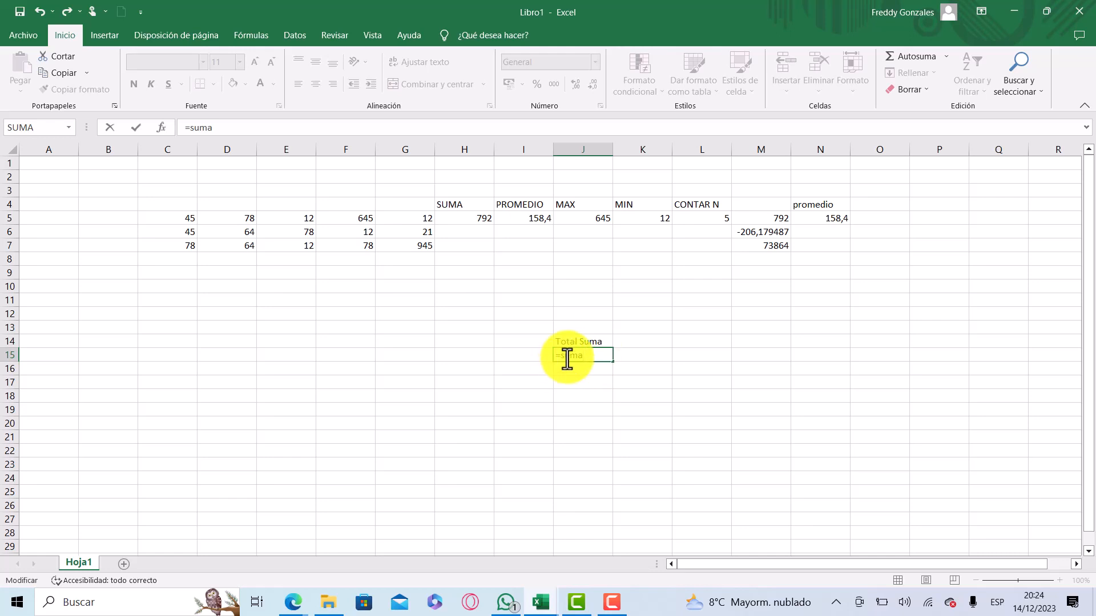
Step: Open the argument list of the SUMA formula in cell J15
type("(")
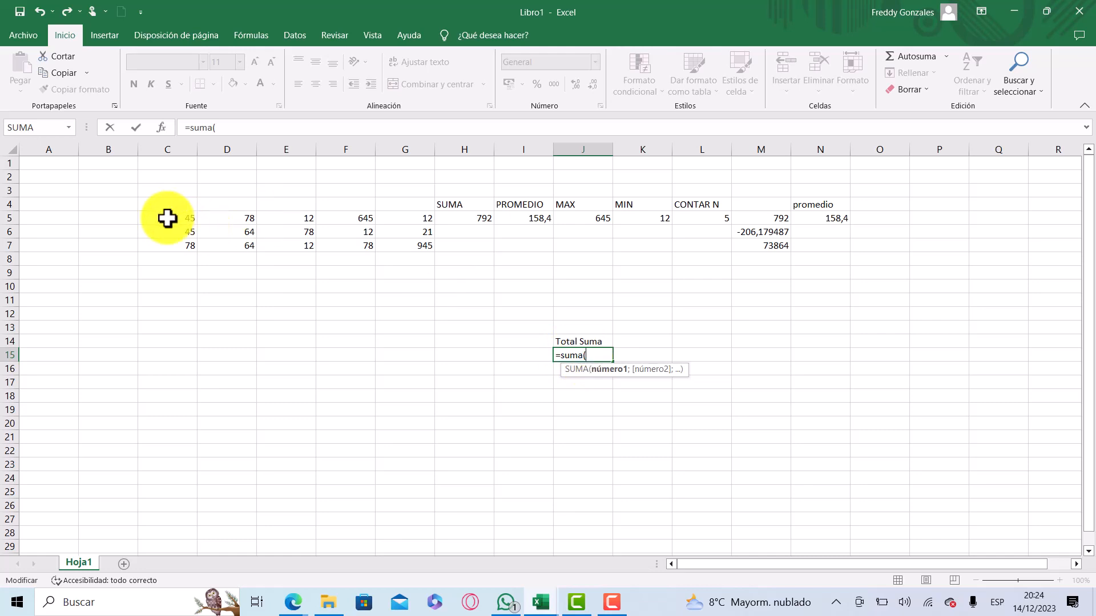
left_click_drag(167, 218, 396, 221)
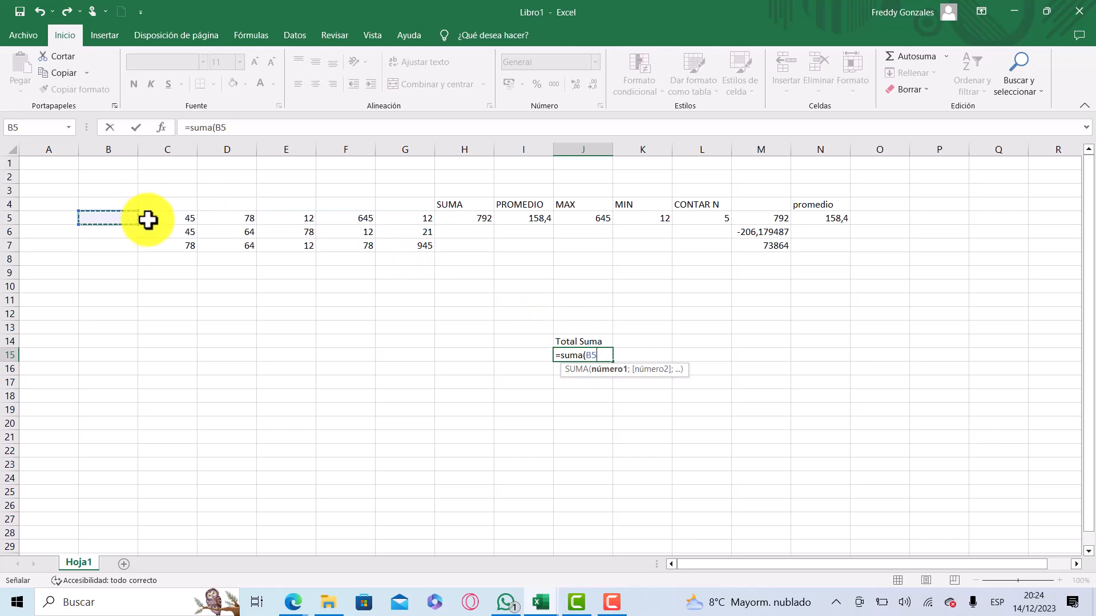
left_click_drag(207, 215, 391, 219)
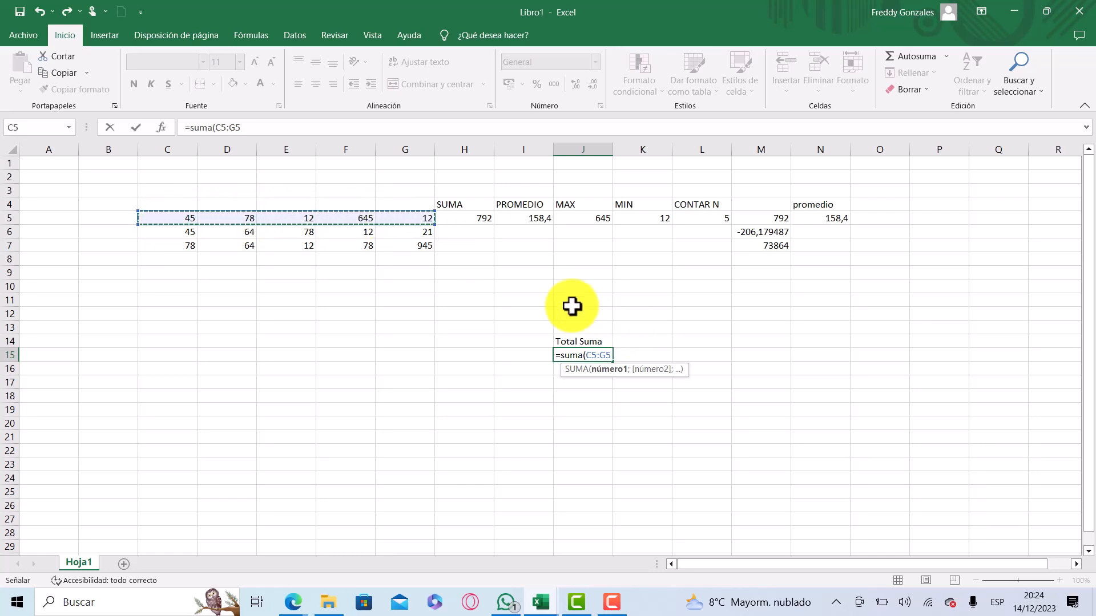
key("BackSpace")
key("BackSpace")
key("BackSpace")
key("BackSpace")
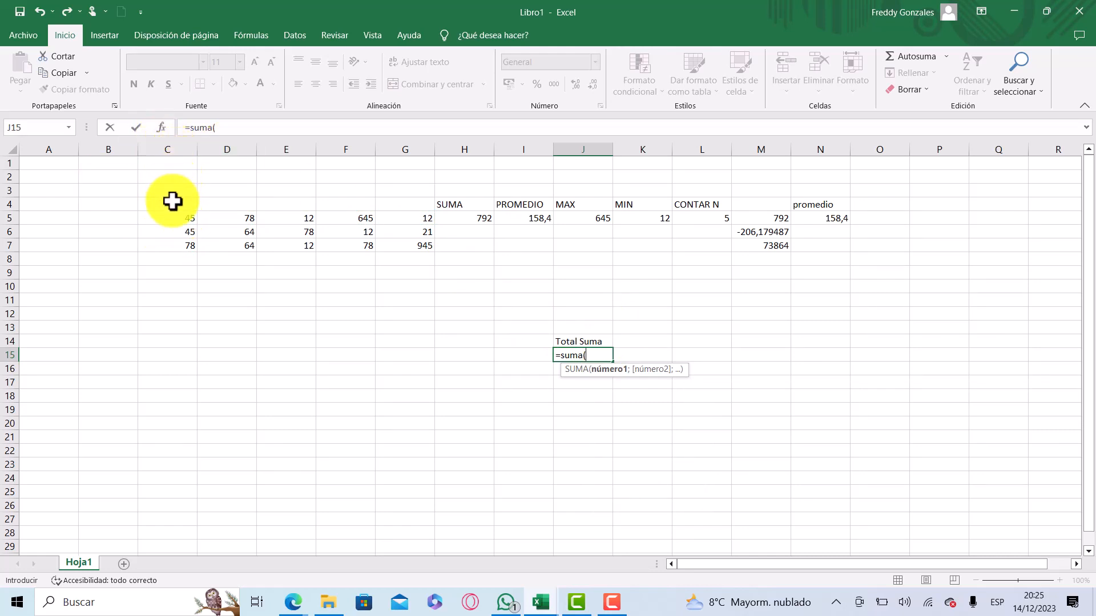
Step: Complete the SUMA formula in J15 with the range c5:g5 and enter it
type("c")
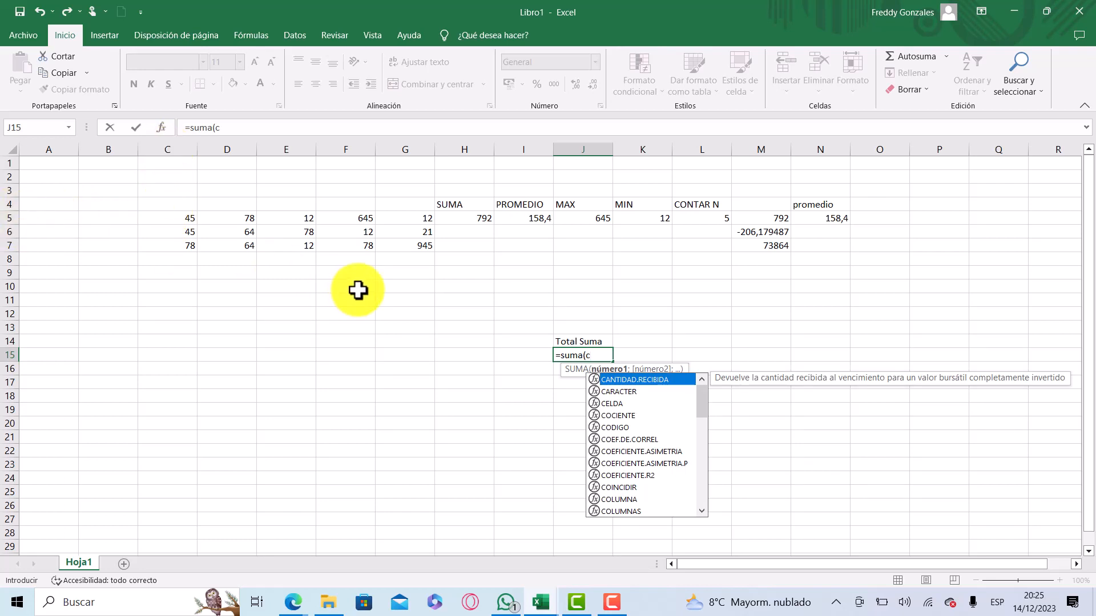
type("5:g5")
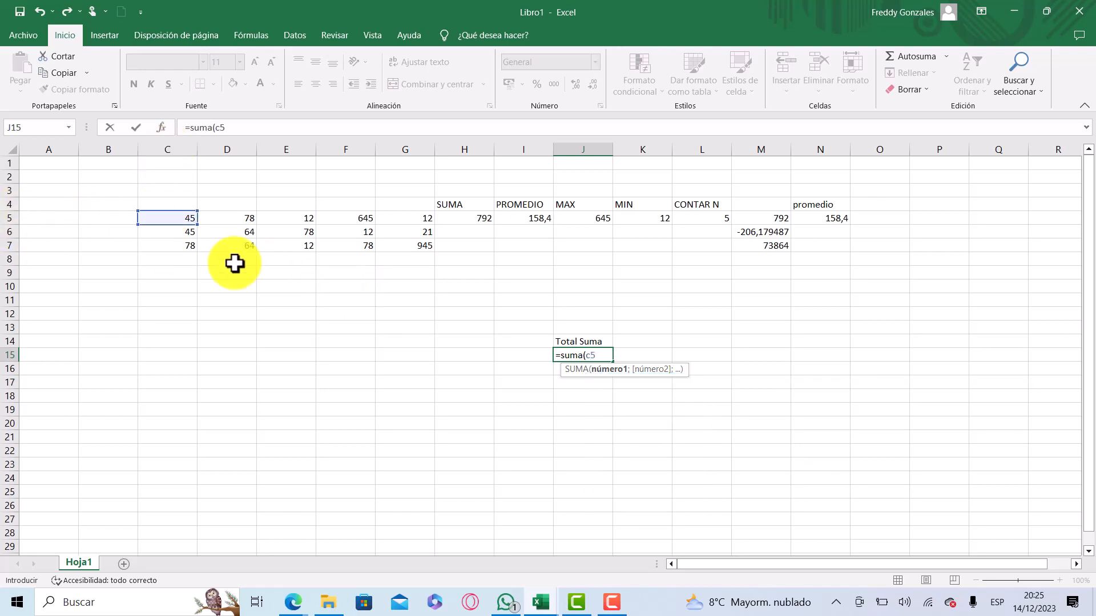
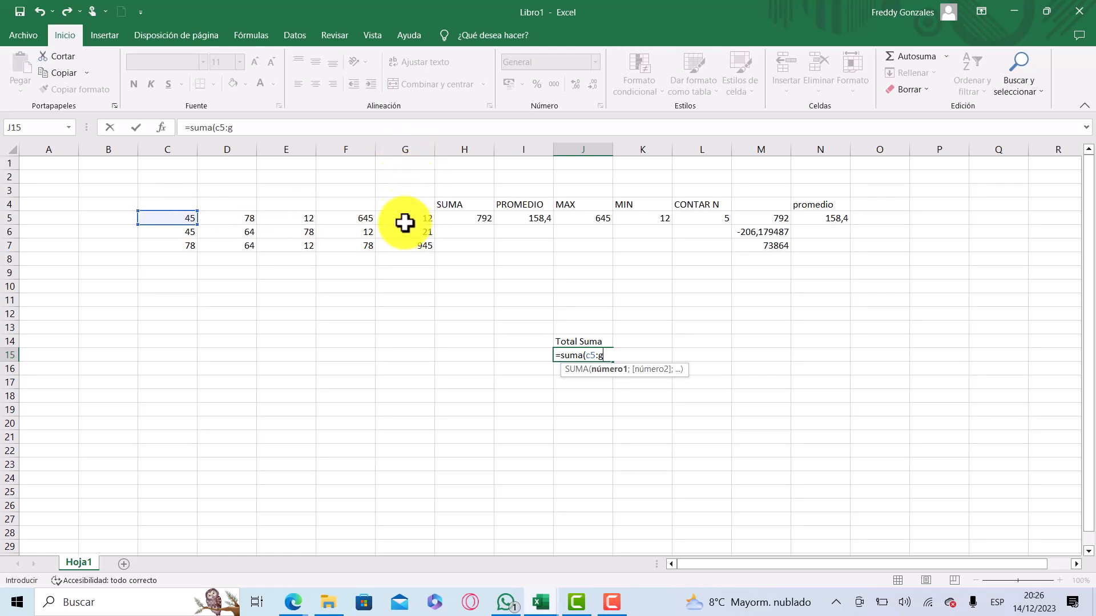
type("5")
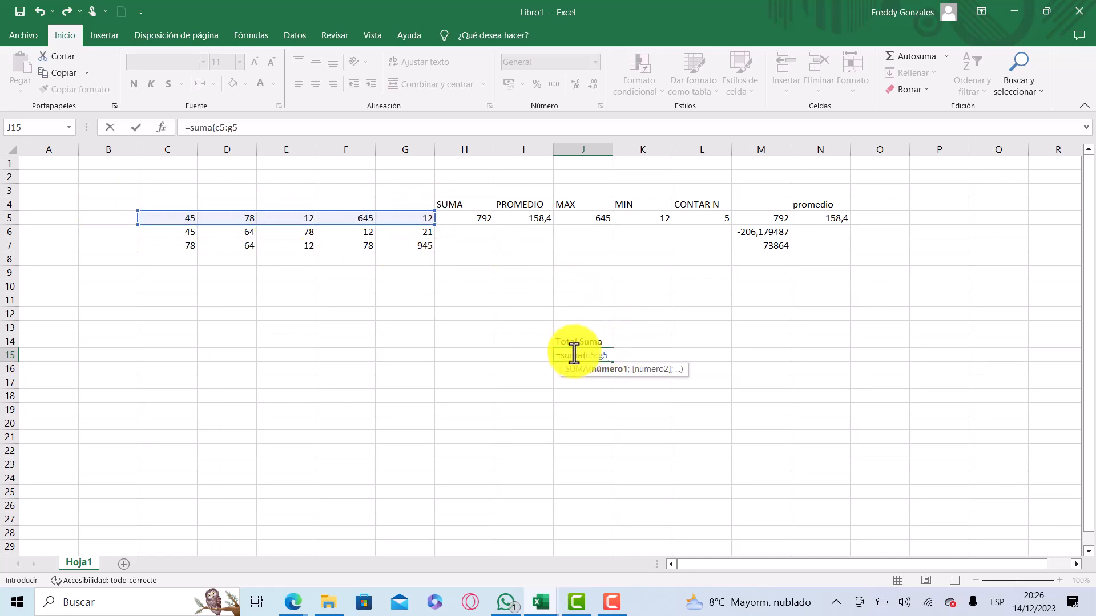
left_click(604, 357)
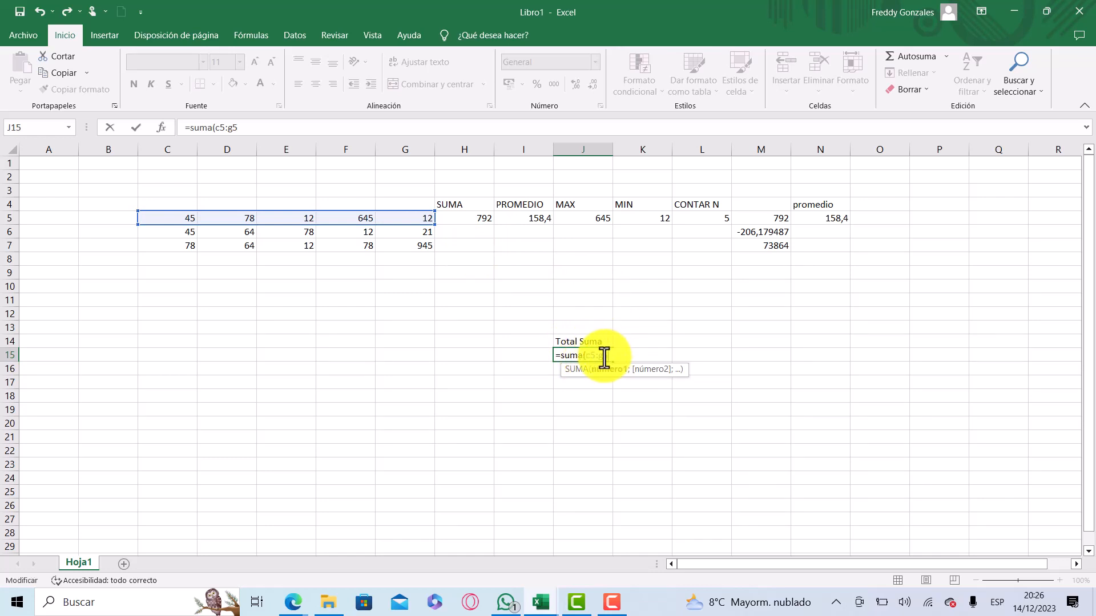
type(")")
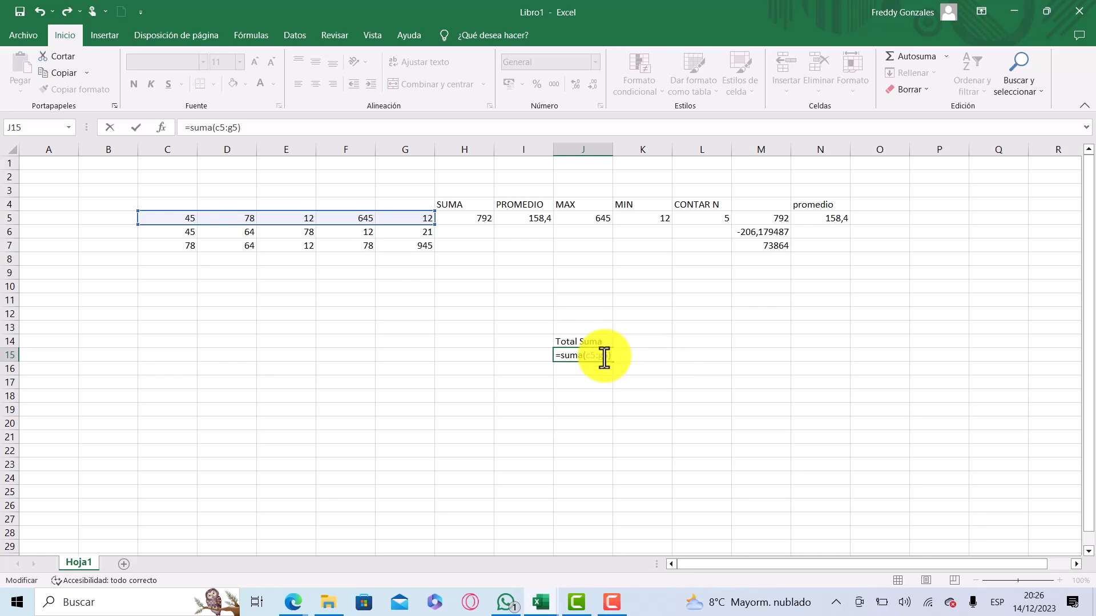
key("Return")
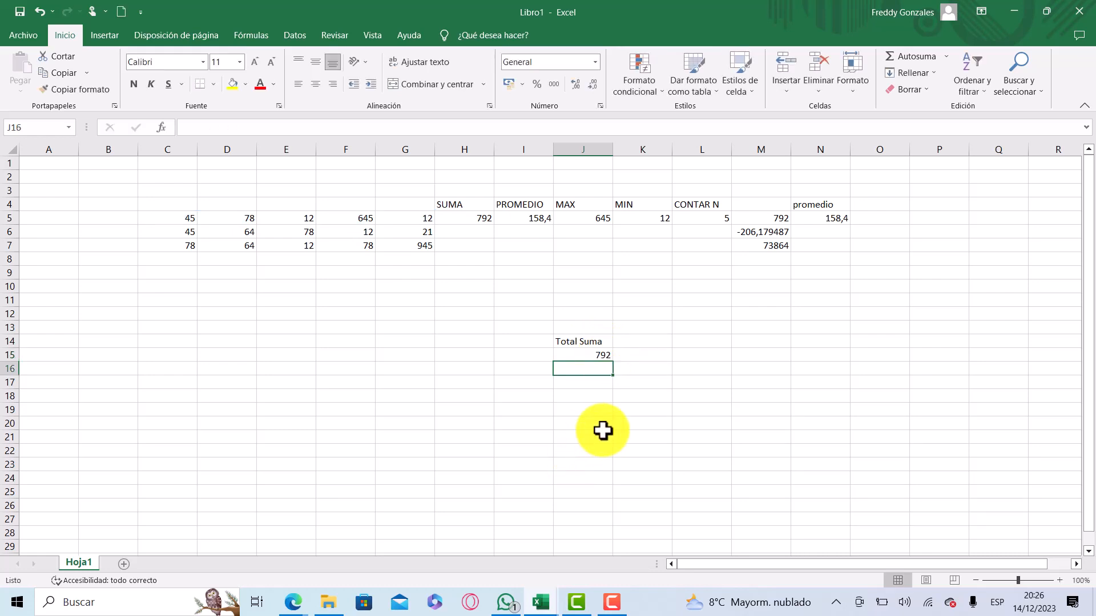
Step: Compare the formulas behind the row 5 totals in cells J15, H5 and M5
left_click(602, 434)
left_click(590, 356)
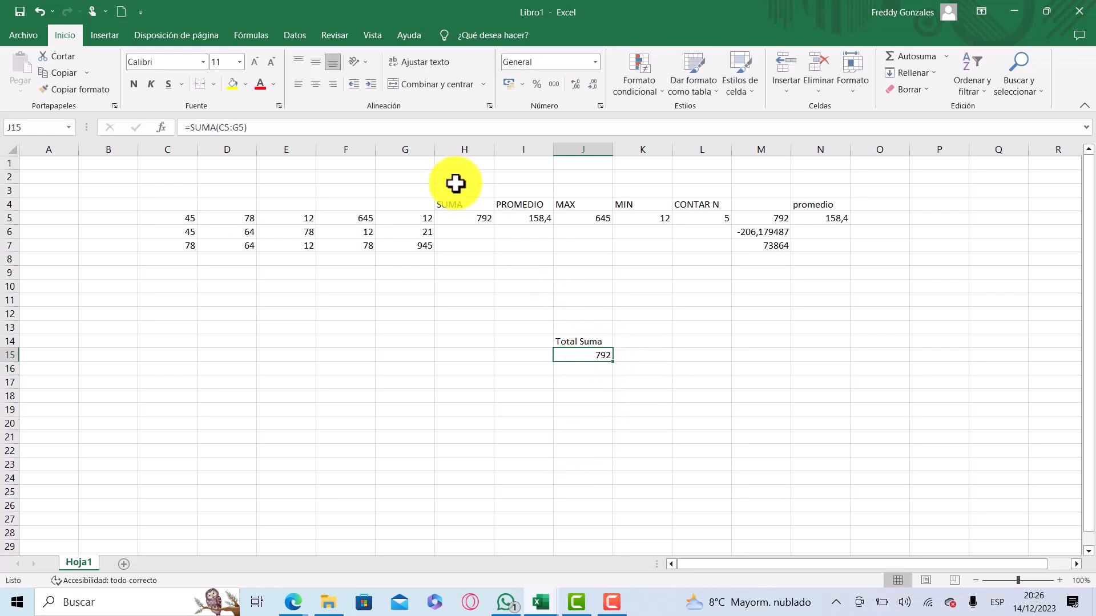
left_click(467, 221)
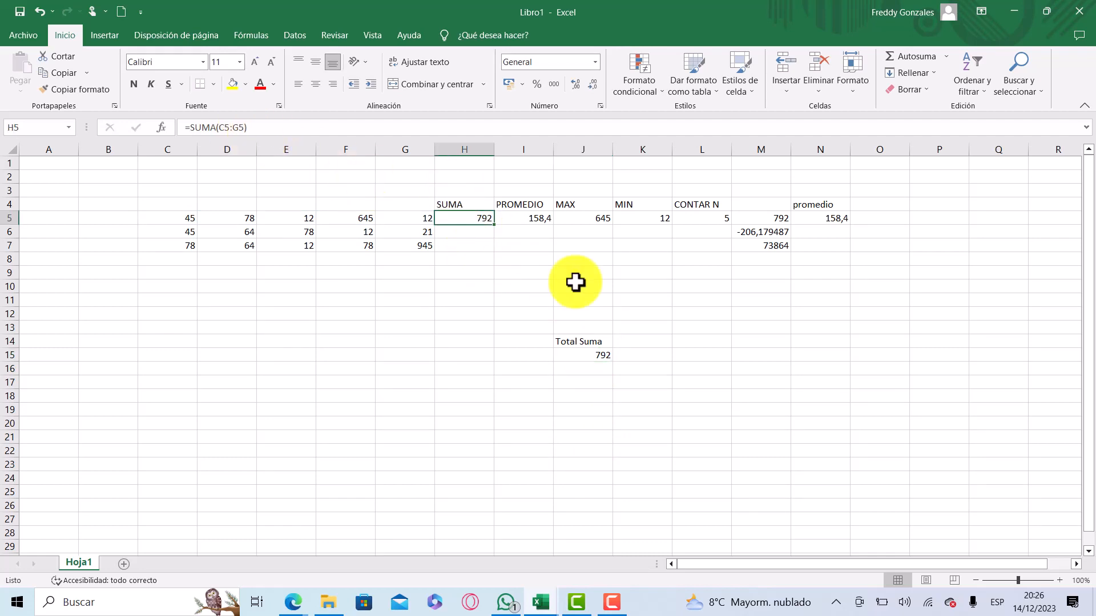
left_click(575, 354)
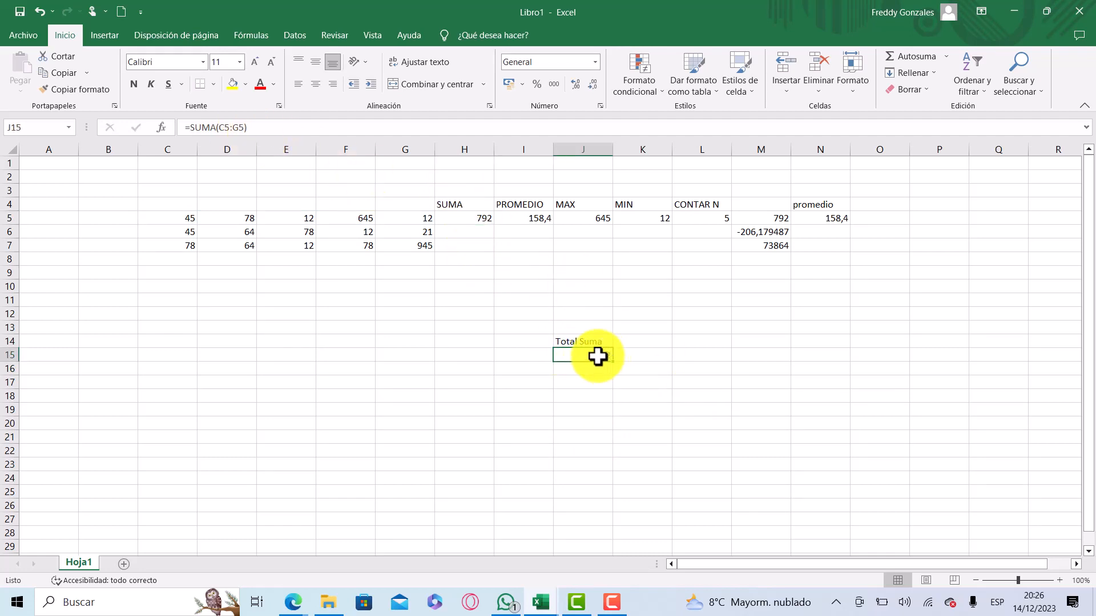
left_click(777, 216)
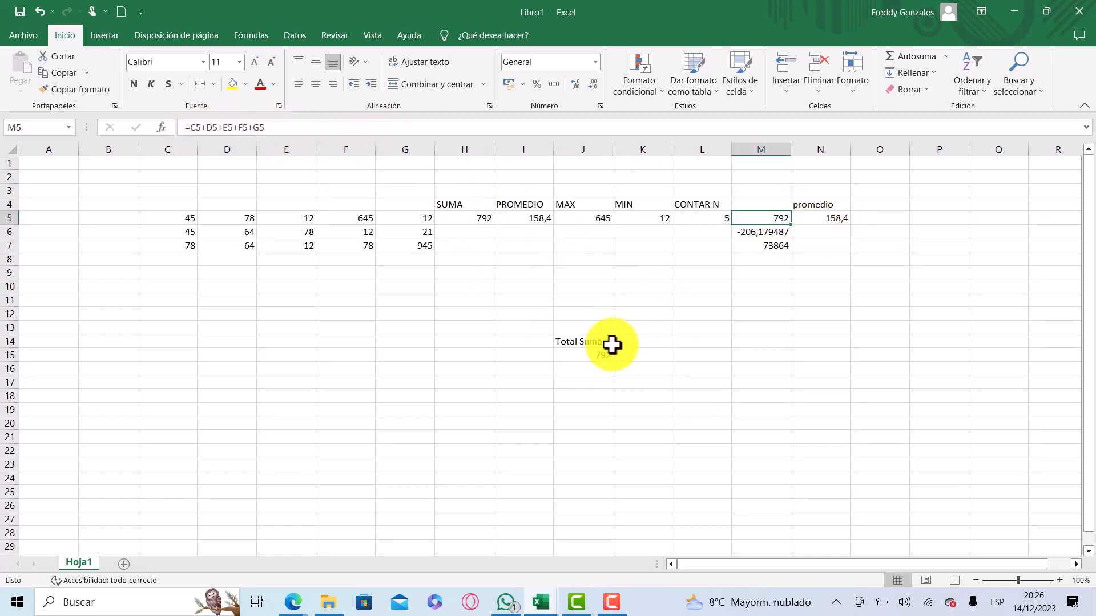
left_click(594, 358)
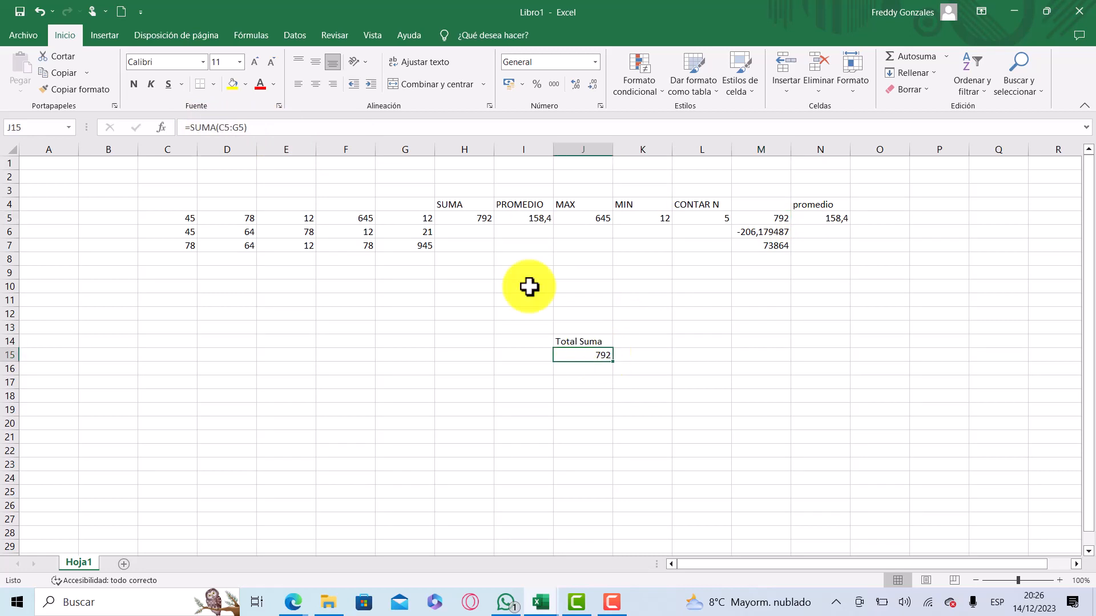
left_click(635, 359)
Step: Add up the range C5:C7 with a SUMA formula in cell J18 and check which cells it references
left_click(586, 395)
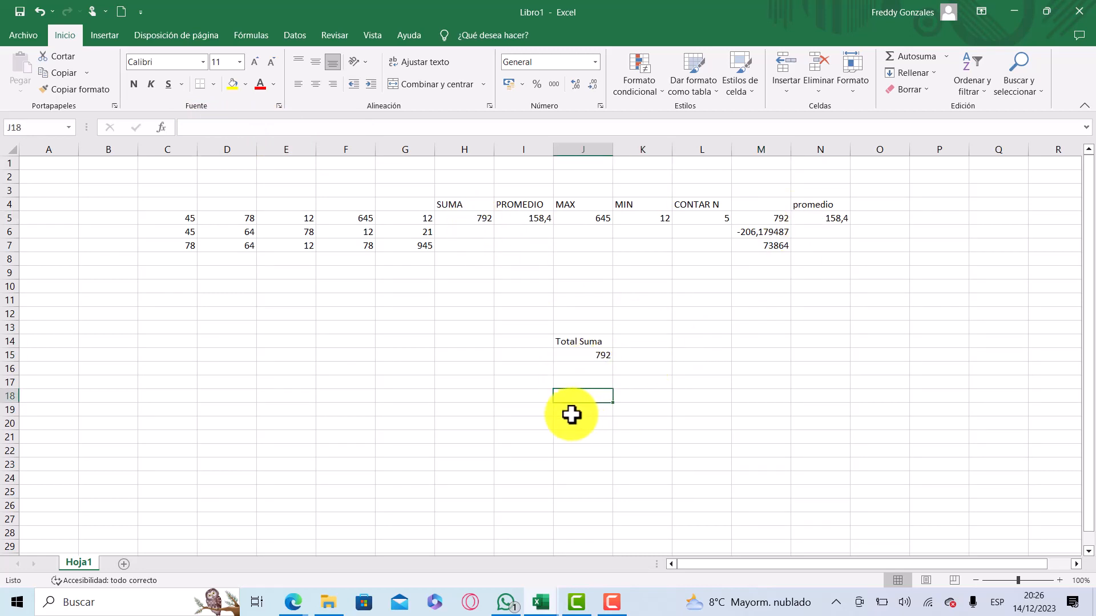
type("=")
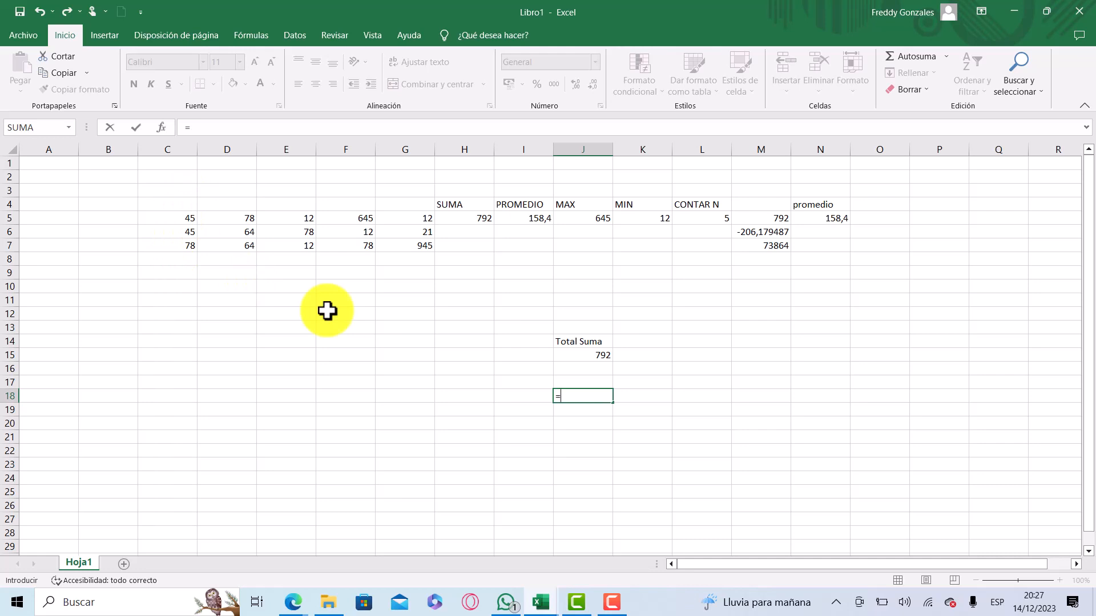
type("suma")
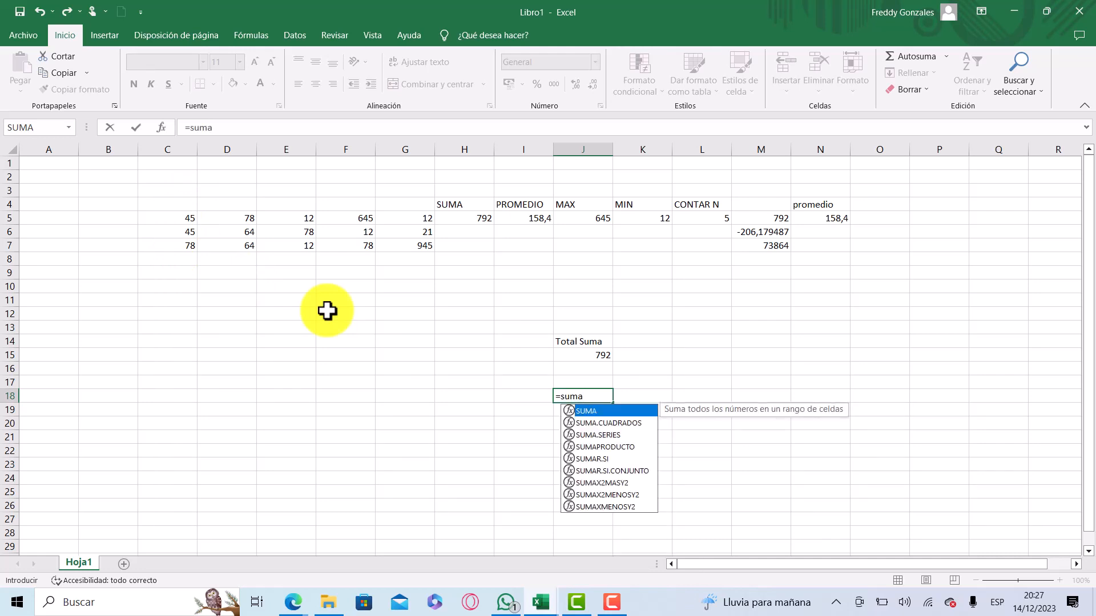
type("(")
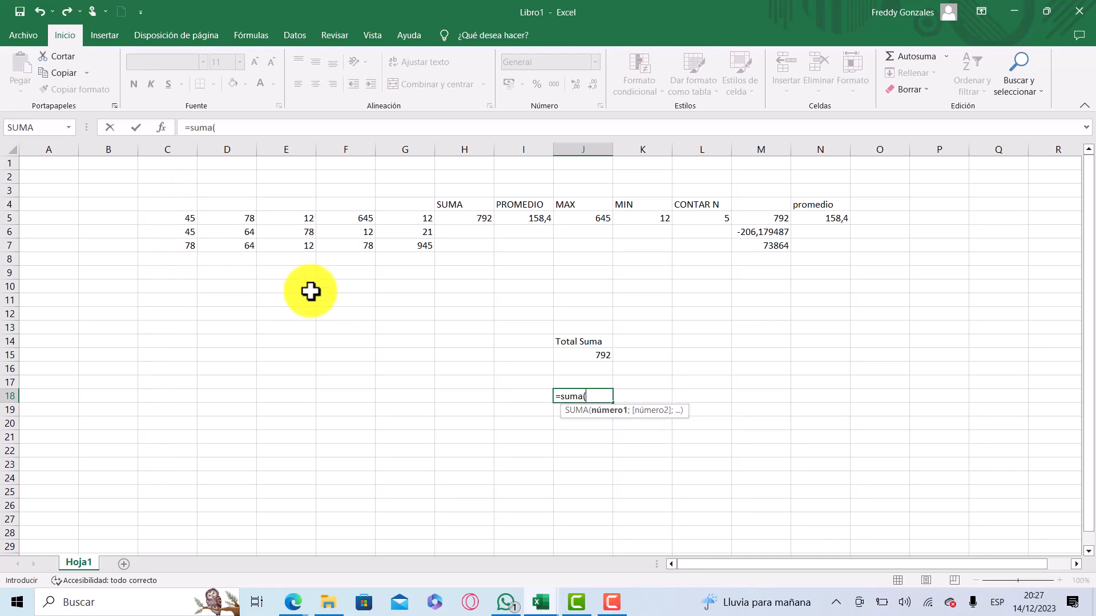
left_click_drag(161, 221, 163, 243)
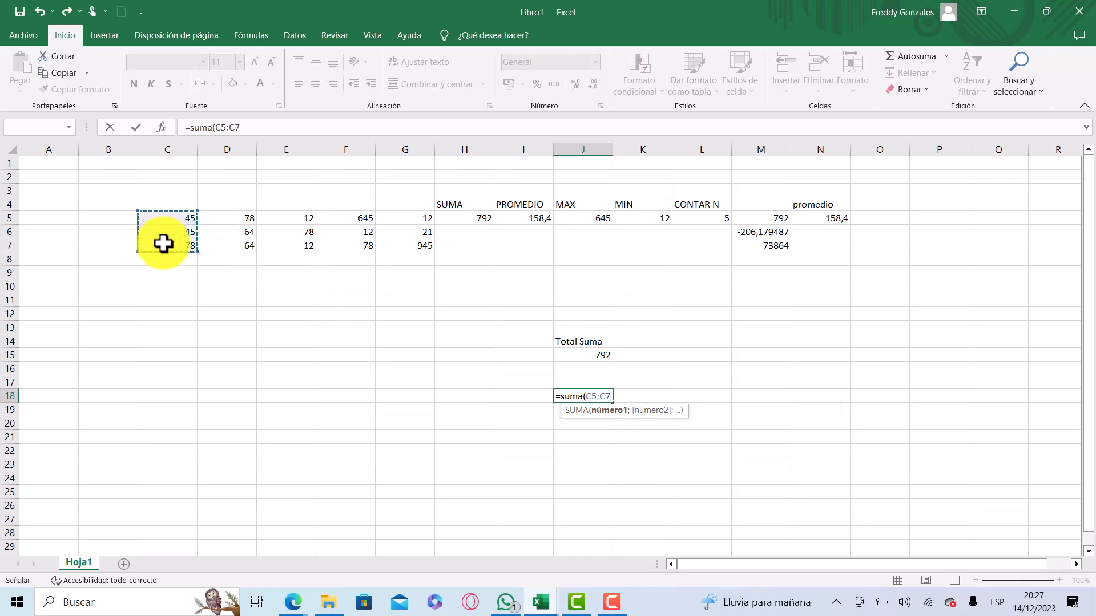
key("Return")
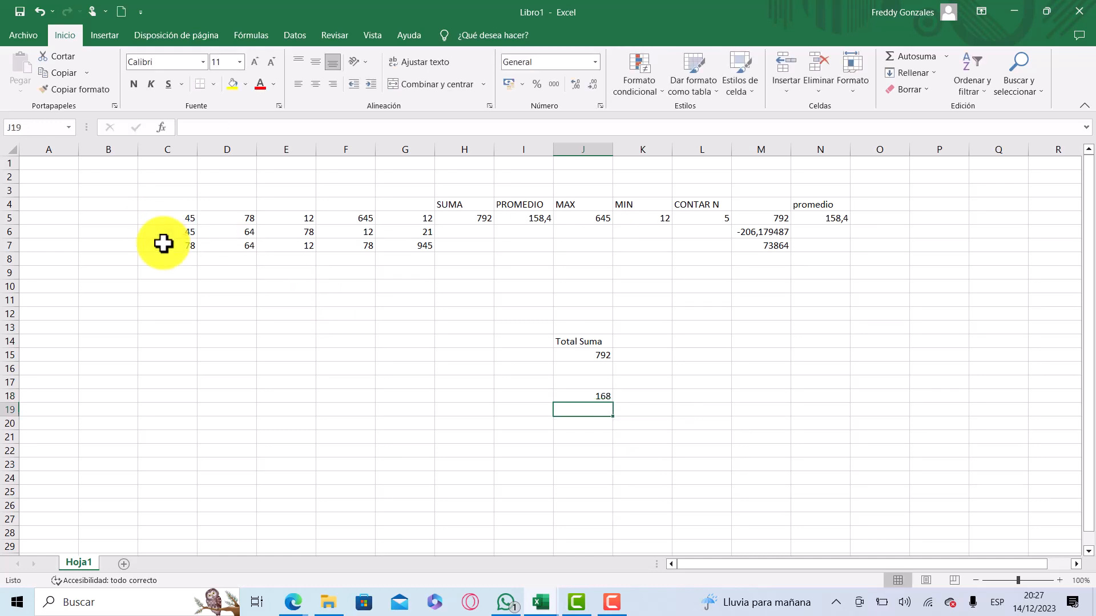
key("Up")
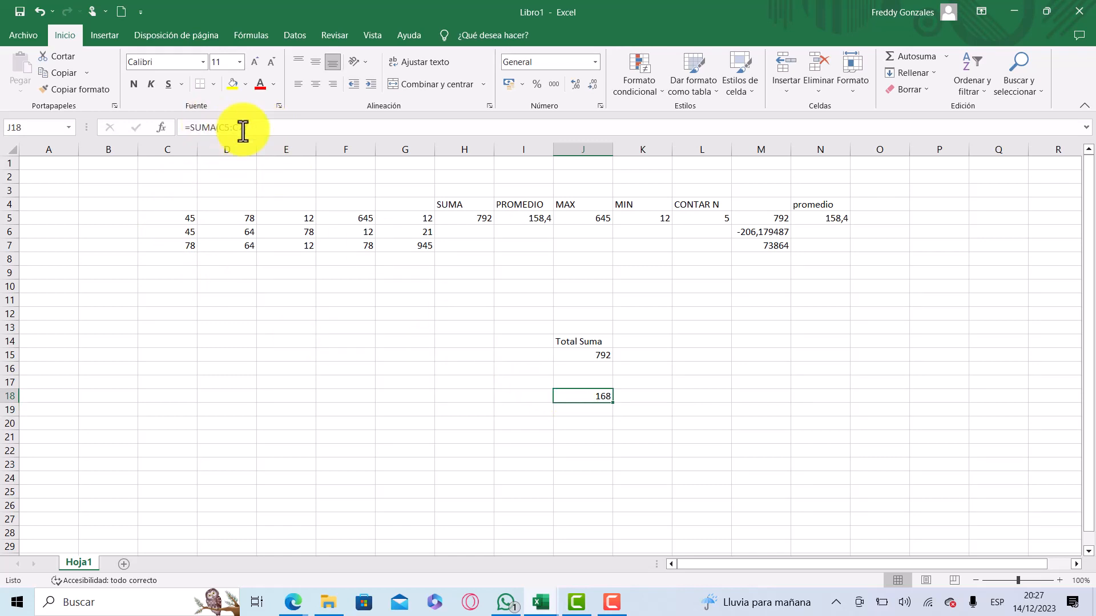
left_click(265, 128)
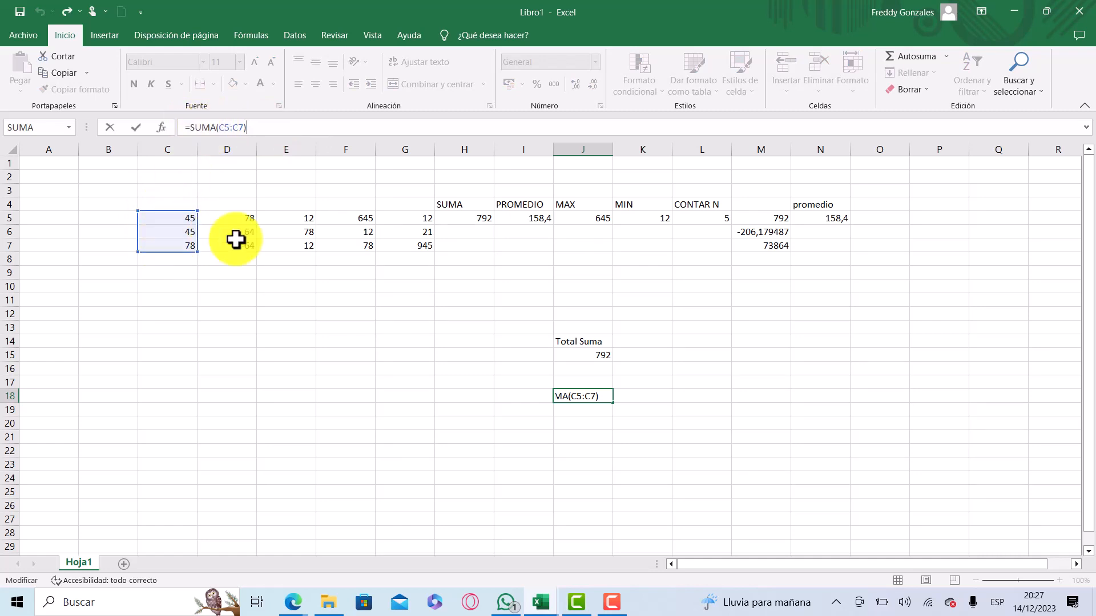
key("ctrl+Return")
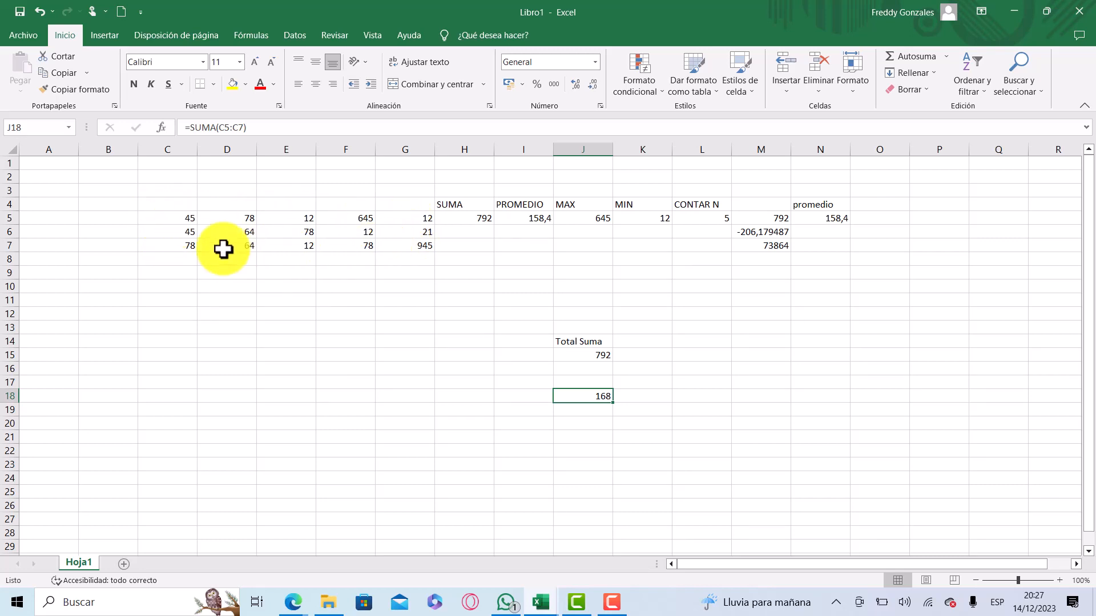
Step: Add up the whole block C5:G7 with a SUMA formula in cell K15
left_click(649, 356)
type("Su")
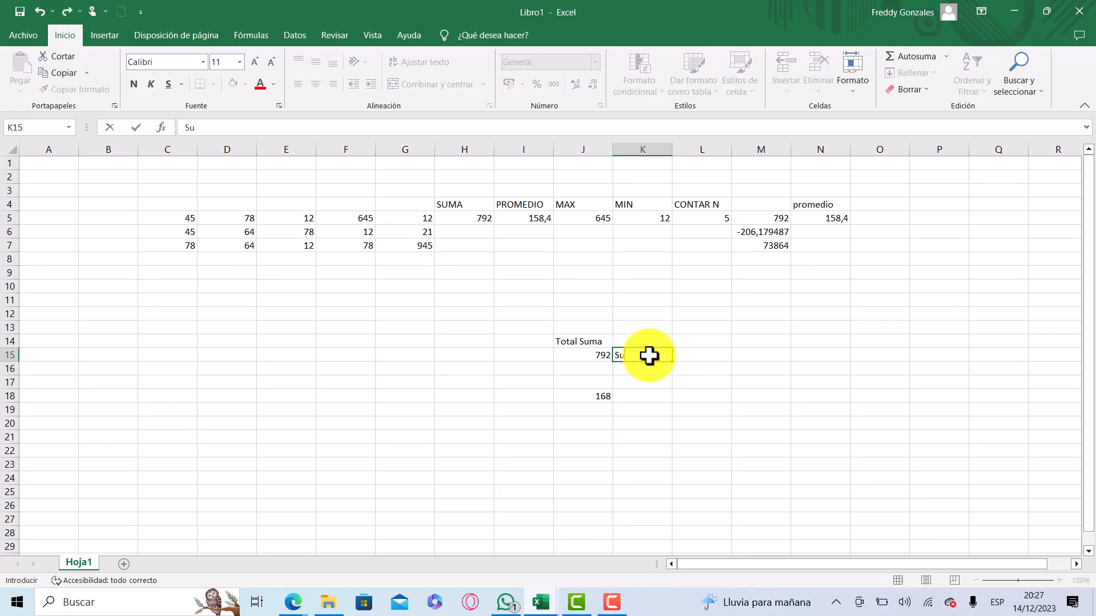
type("=")
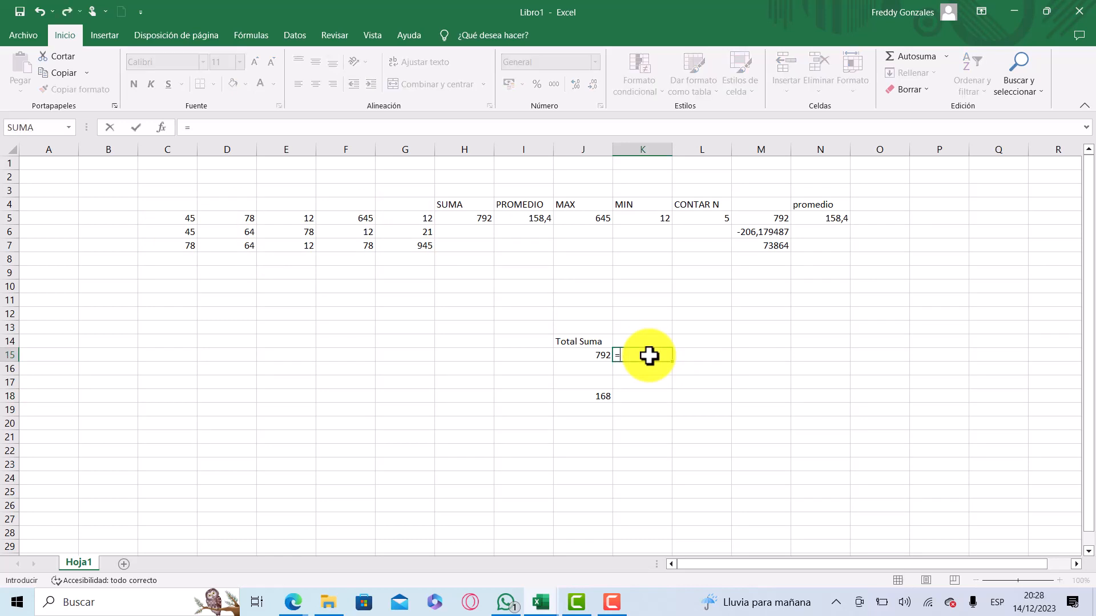
type("suma")
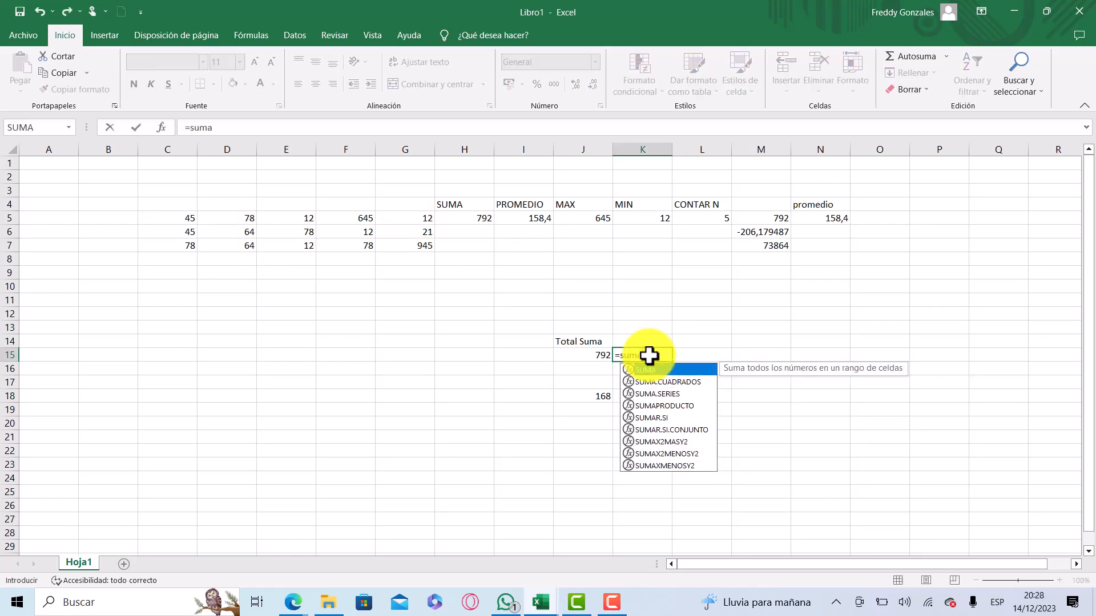
type("(")
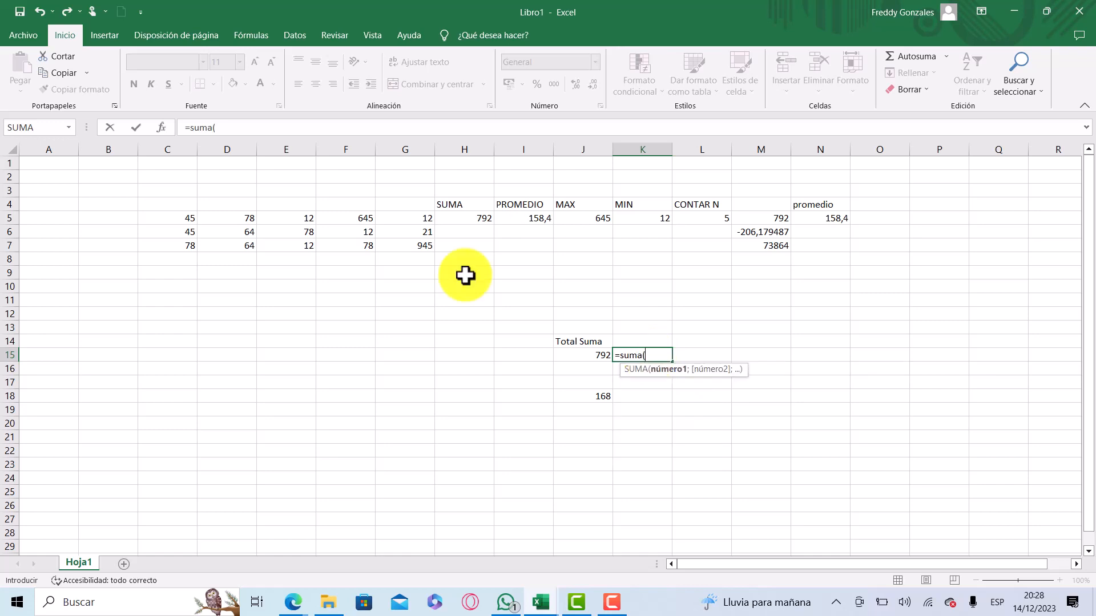
left_click_drag(171, 218, 387, 245)
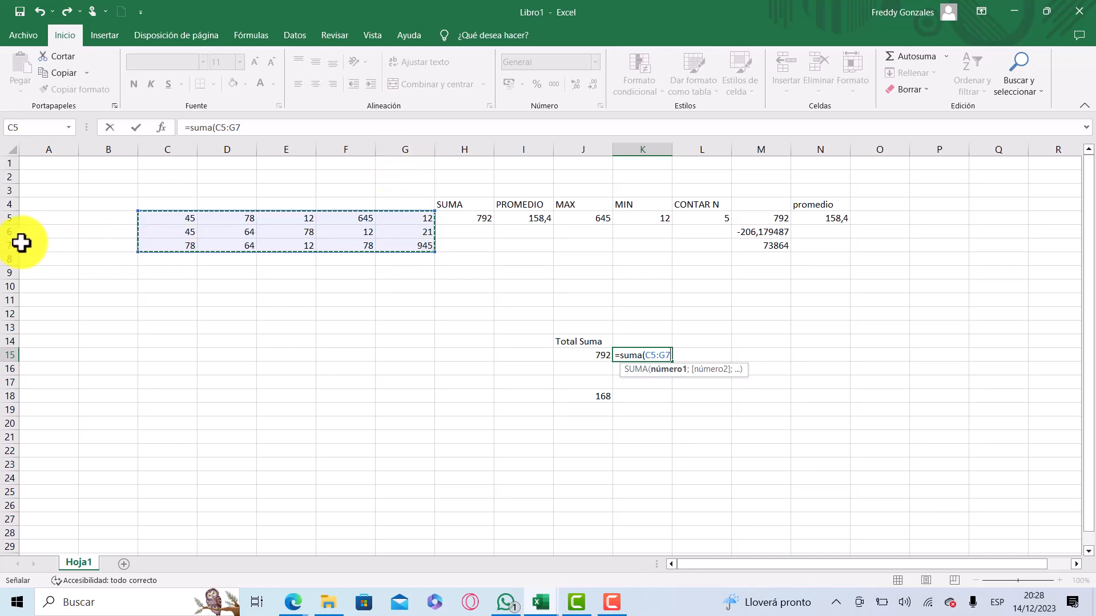
left_click(667, 355)
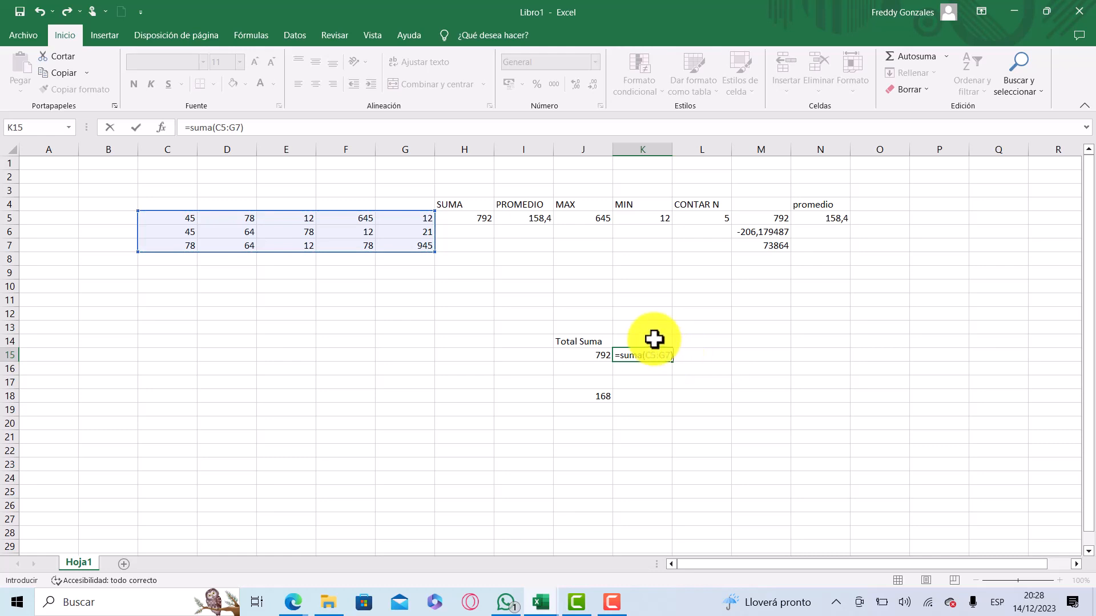
key("Return")
key("Up")
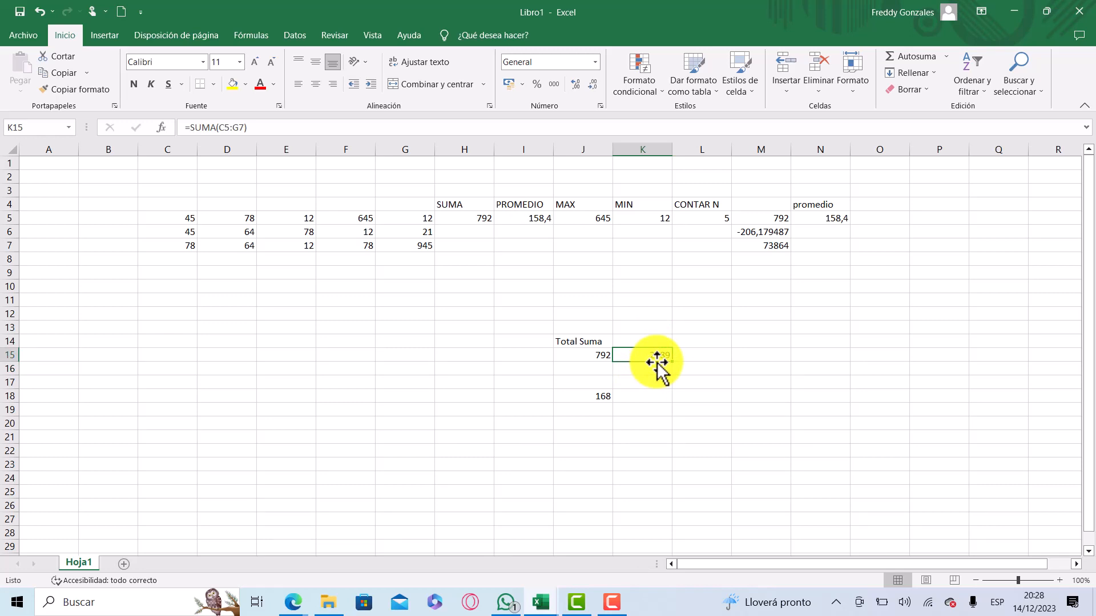
Step: Start a formula in cell M9 that adds the row 5 cells one by one: C5+D5+E5+F5+G5
left_click(770, 276)
type("=")
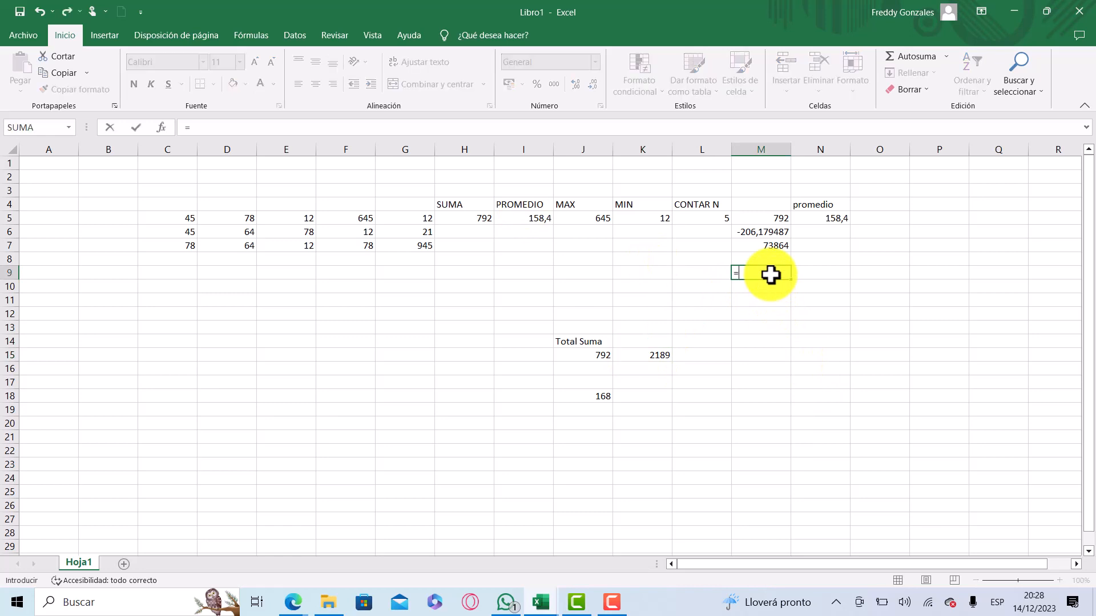
left_click(181, 219)
type("+")
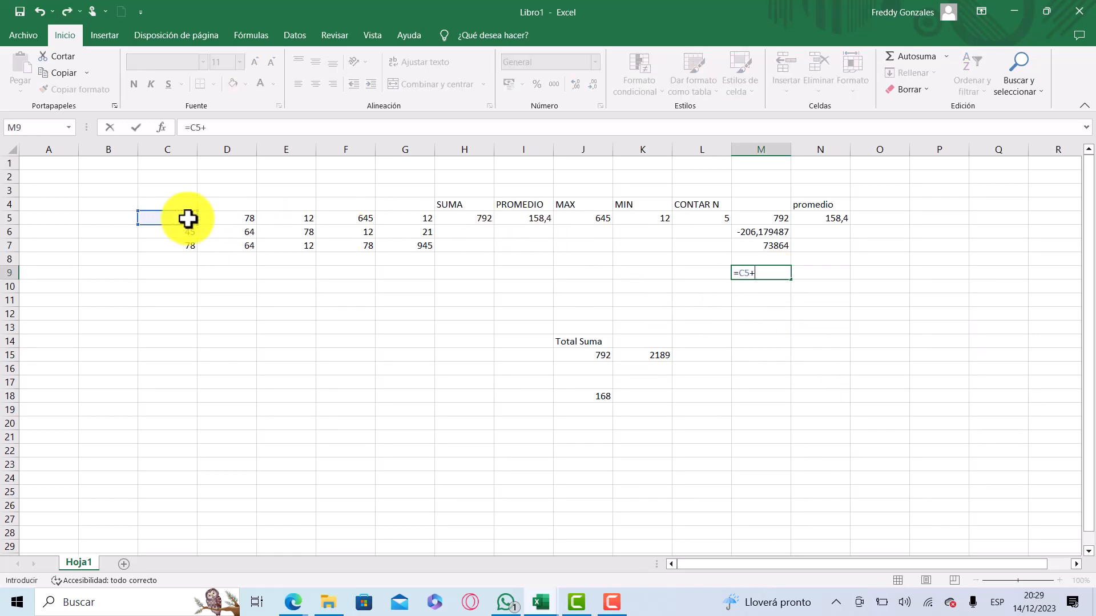
left_click(237, 220)
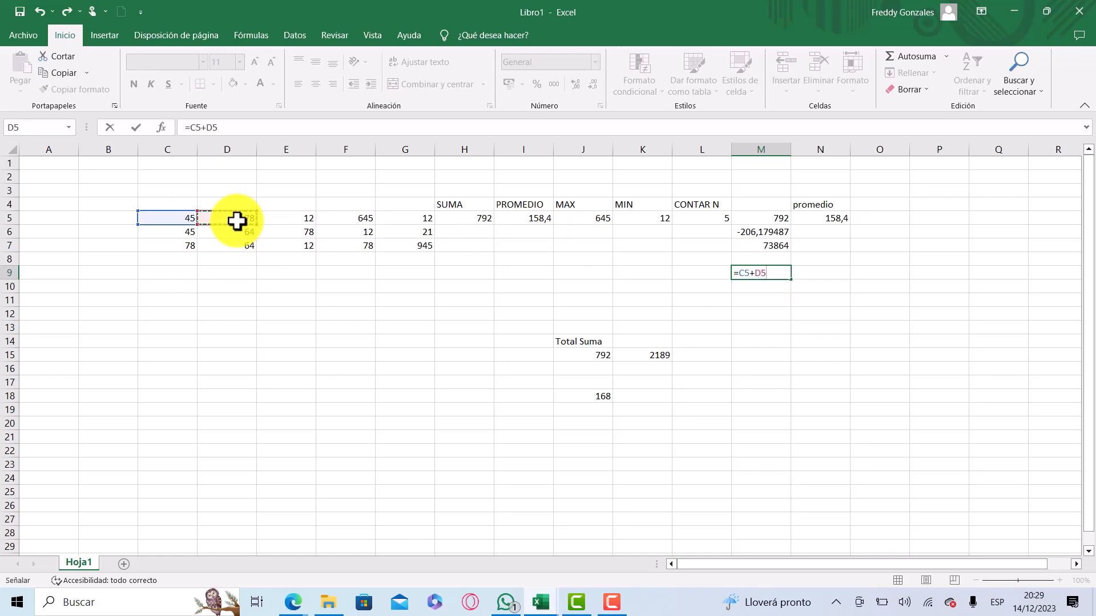
type("+")
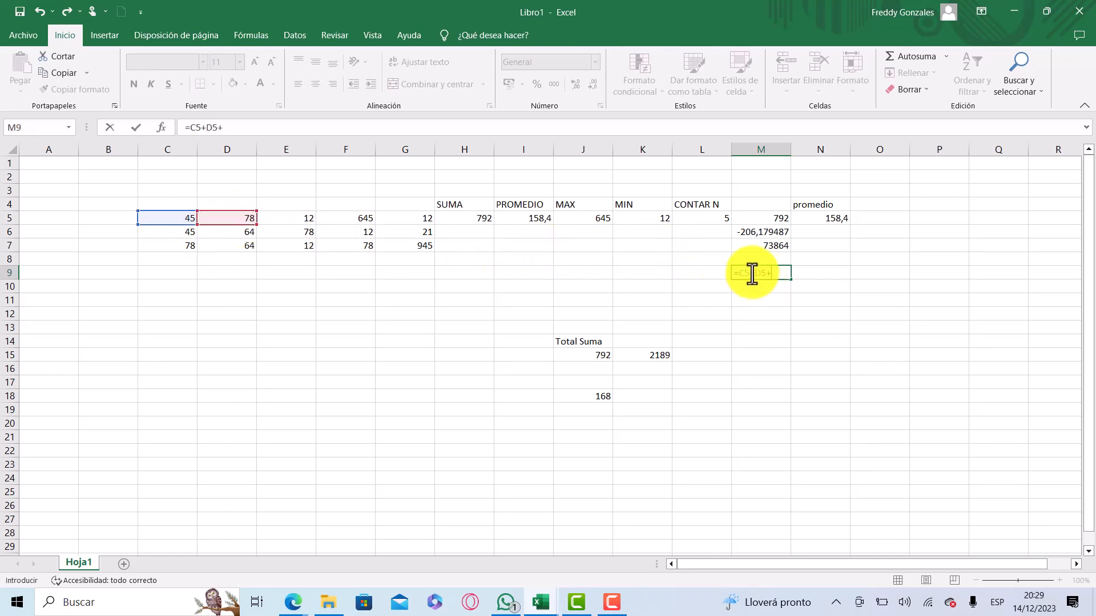
left_click(288, 218)
type("+")
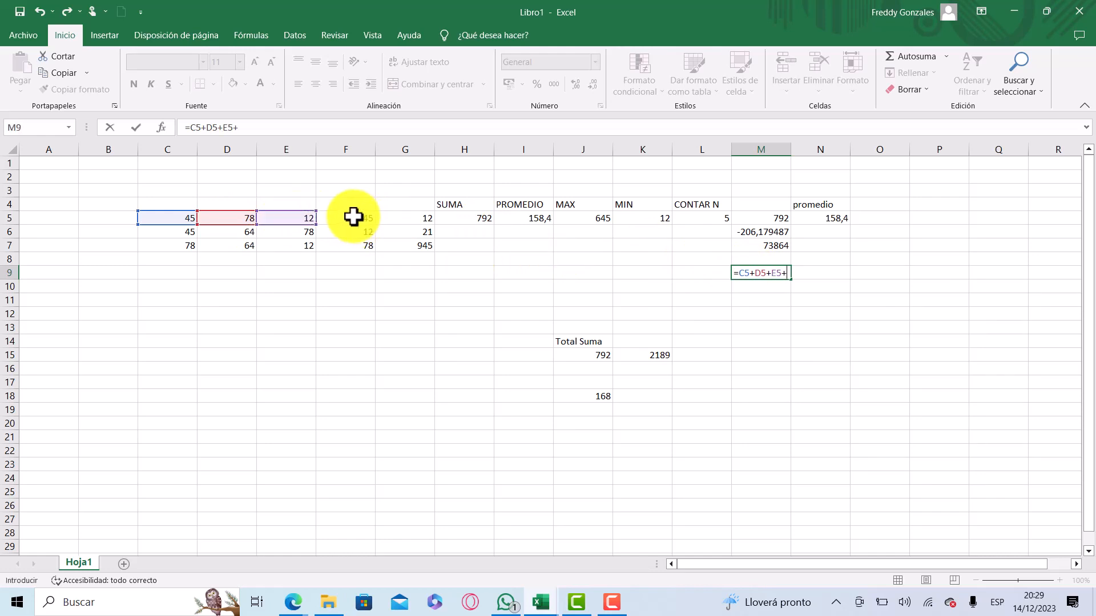
left_click(355, 219)
type("+")
left_click(397, 220)
type("+")
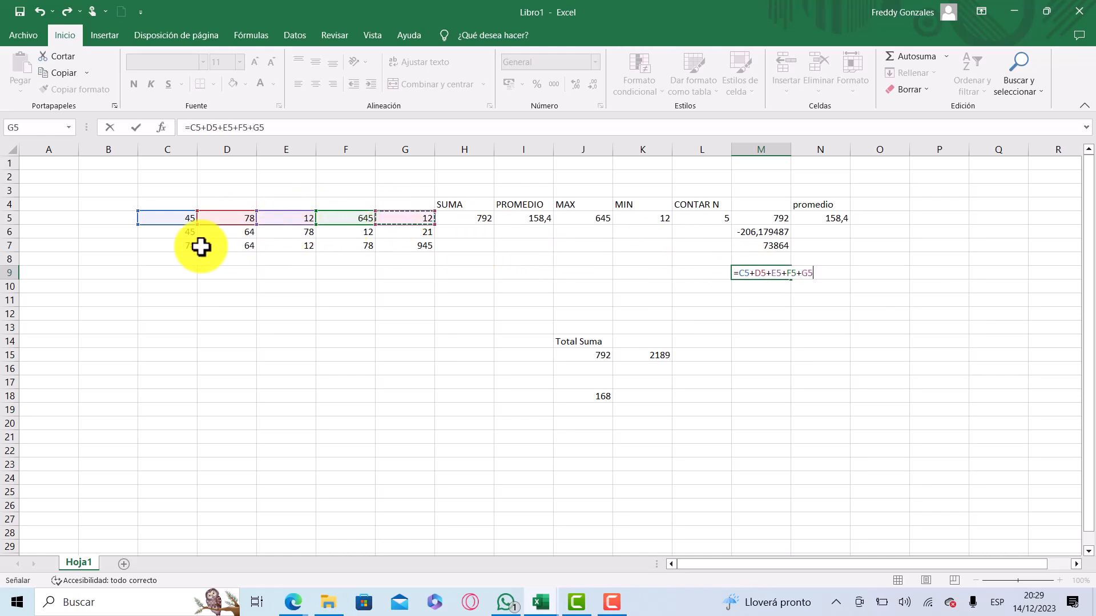
Step: Extend the M9 formula with the individual row 6 cells: C6+D6+E6+F6+G6
left_click(174, 234)
type("+")
left_click(240, 234)
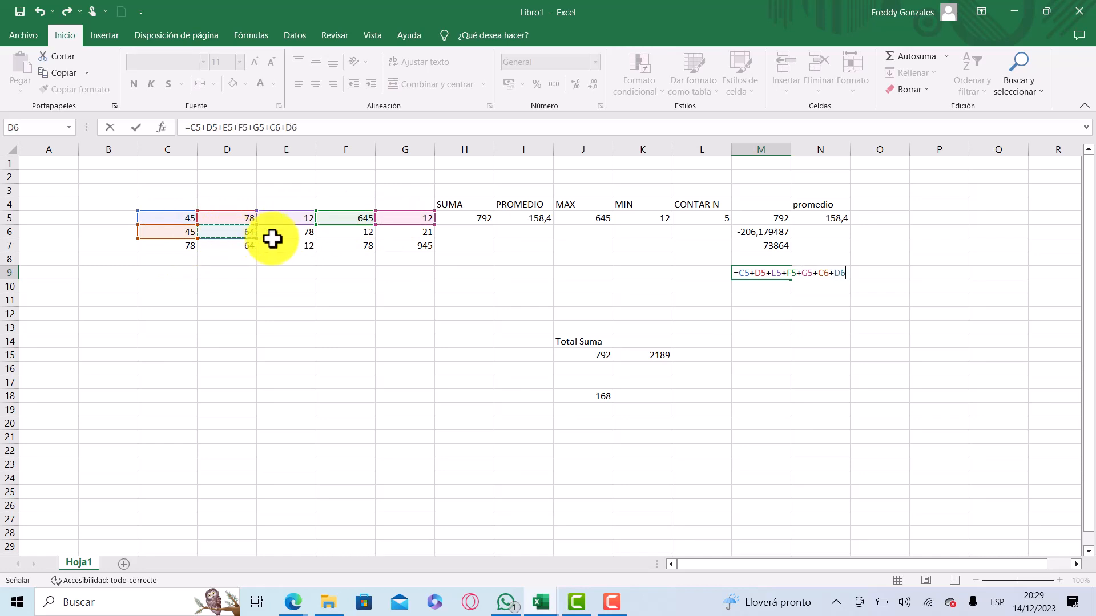
type("+")
left_click(285, 233)
type("+")
left_click(346, 234)
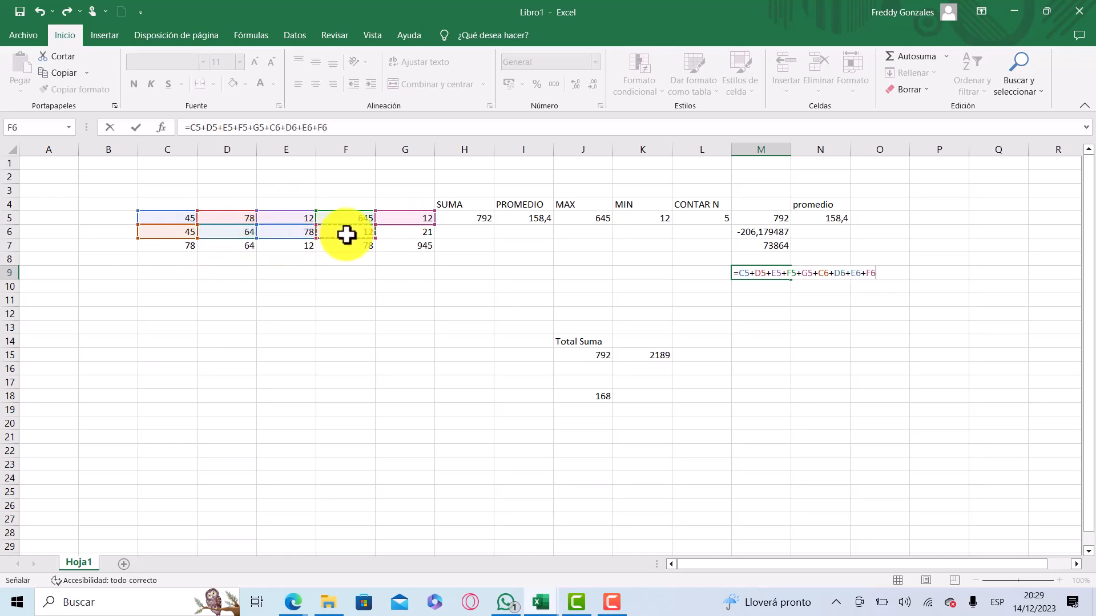
type("+")
left_click(399, 233)
type("+")
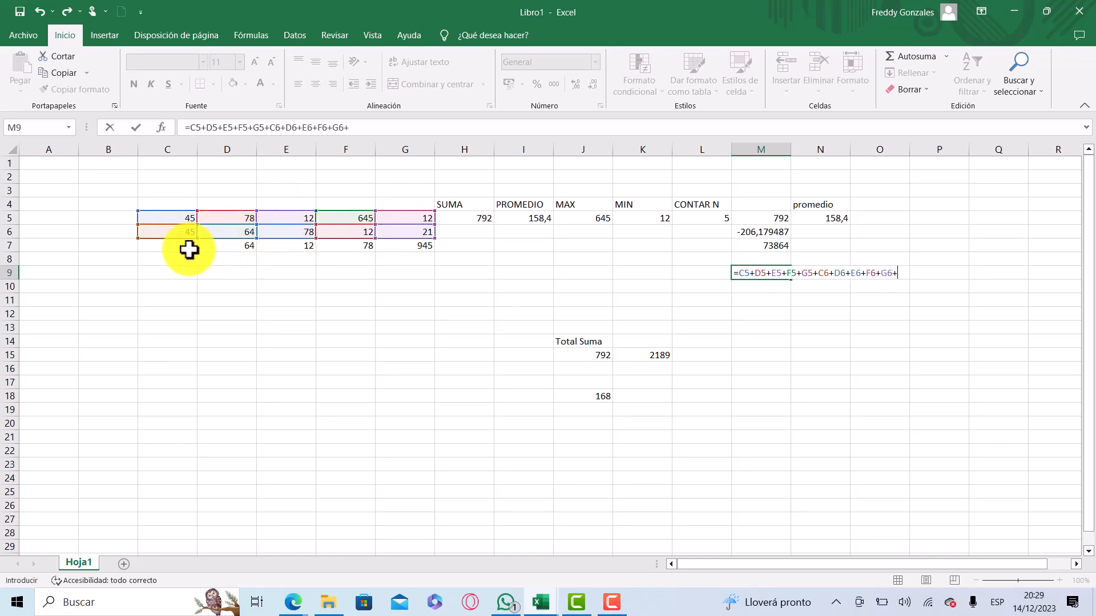
Step: Complete the M9 formula with the individual row 7 cells, C7+D7+E7+F7+G7, and enter it
left_click(188, 248)
type("+")
left_click(228, 247)
type("+")
left_click(287, 248)
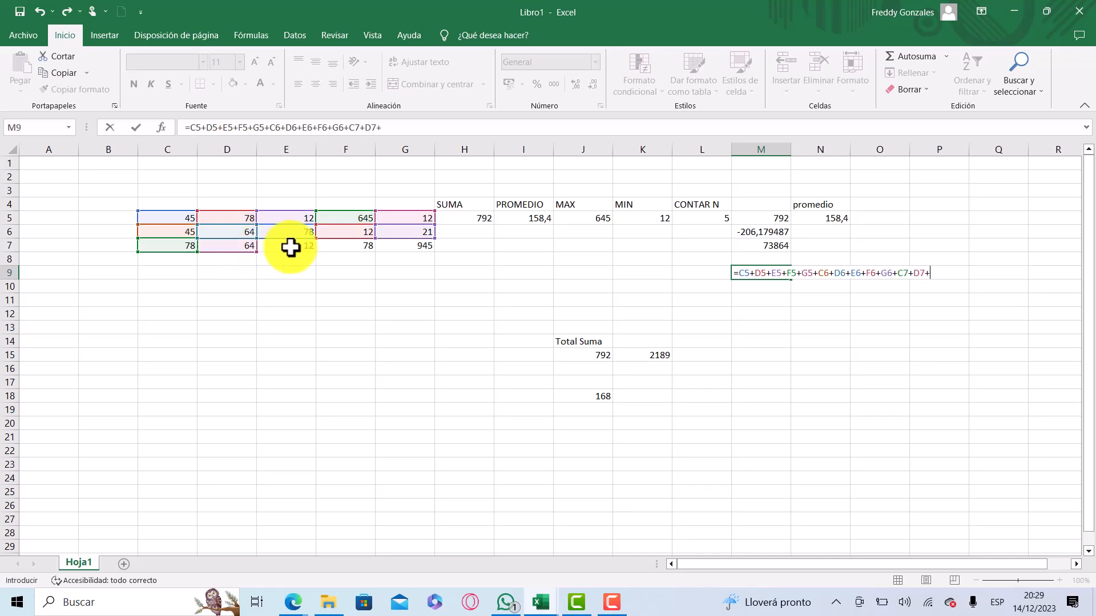
type("+")
left_click(354, 247)
type("+")
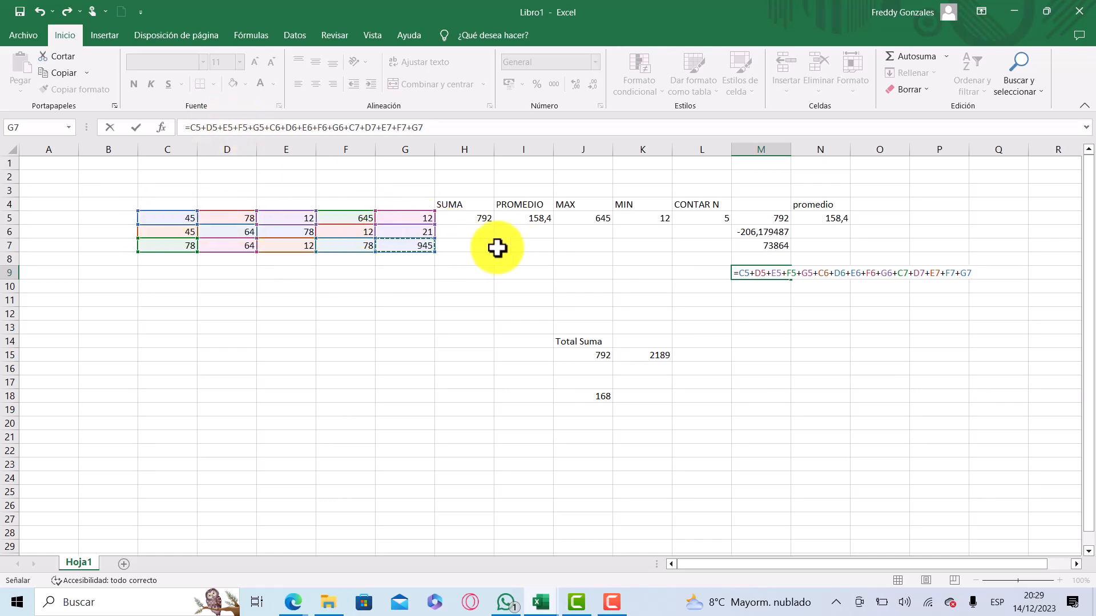
key("Return")
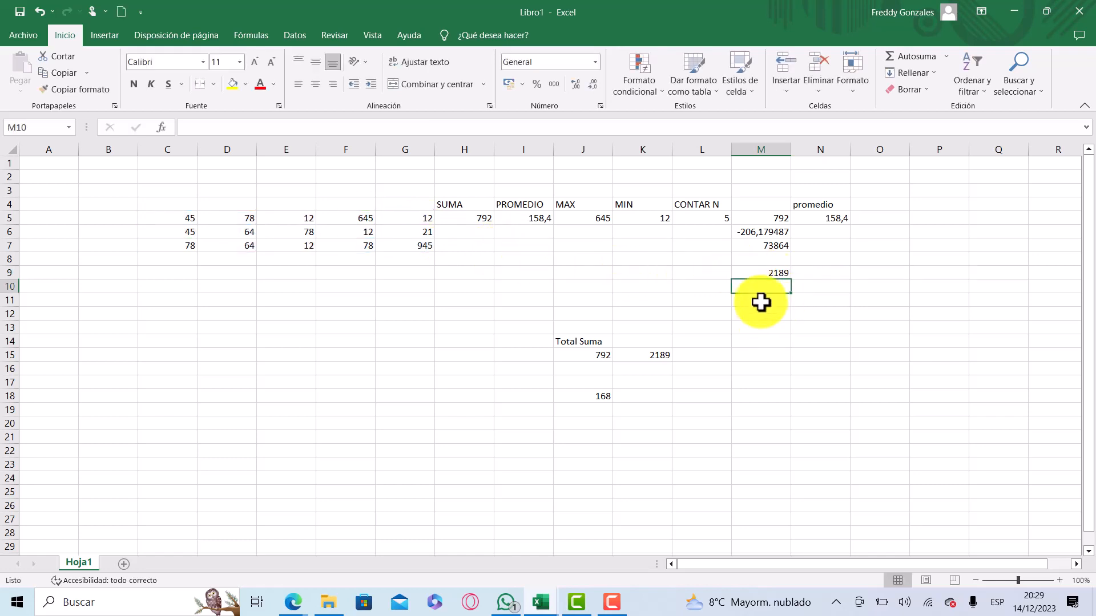
Step: Compare the cell-by-cell formula in M9 with the SUMA formula in K15, highlighting the full SUMA expression
left_click(764, 272)
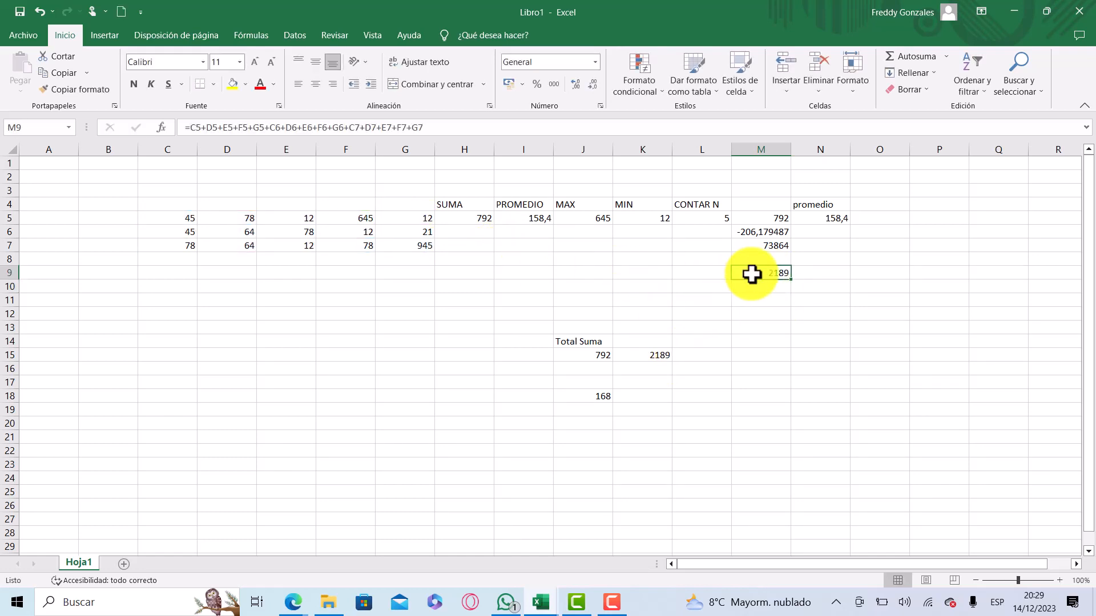
left_click(653, 354)
left_click(750, 276)
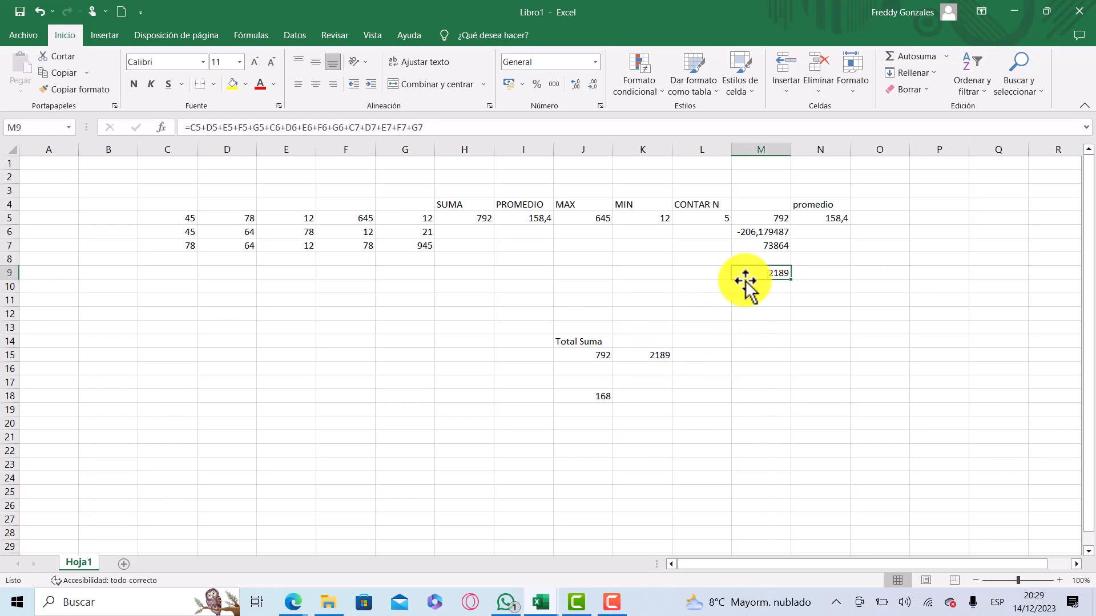
left_click(653, 354)
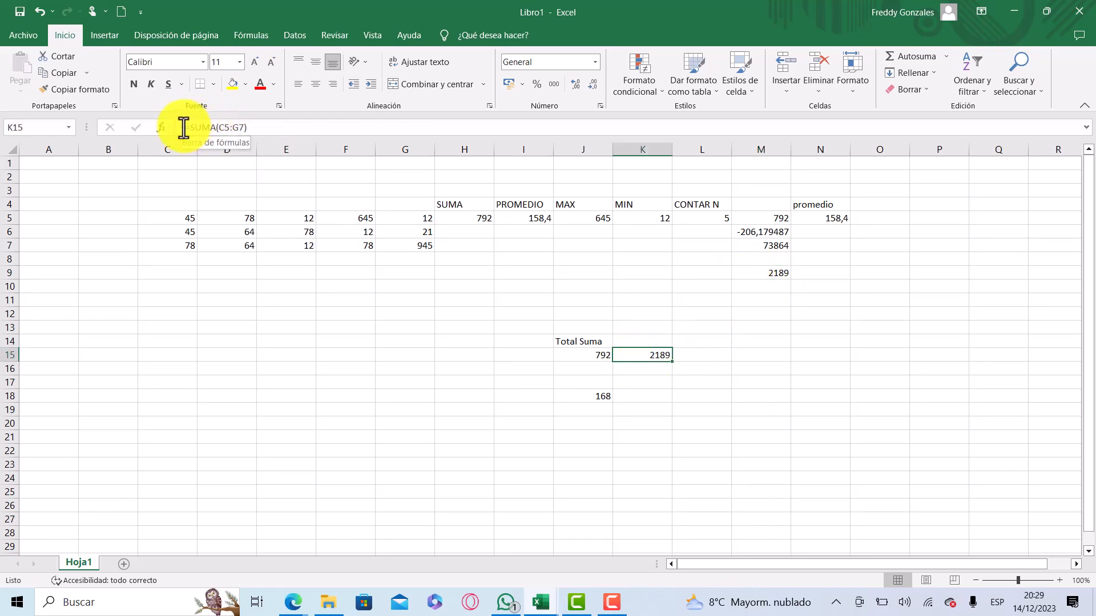
left_click(261, 128)
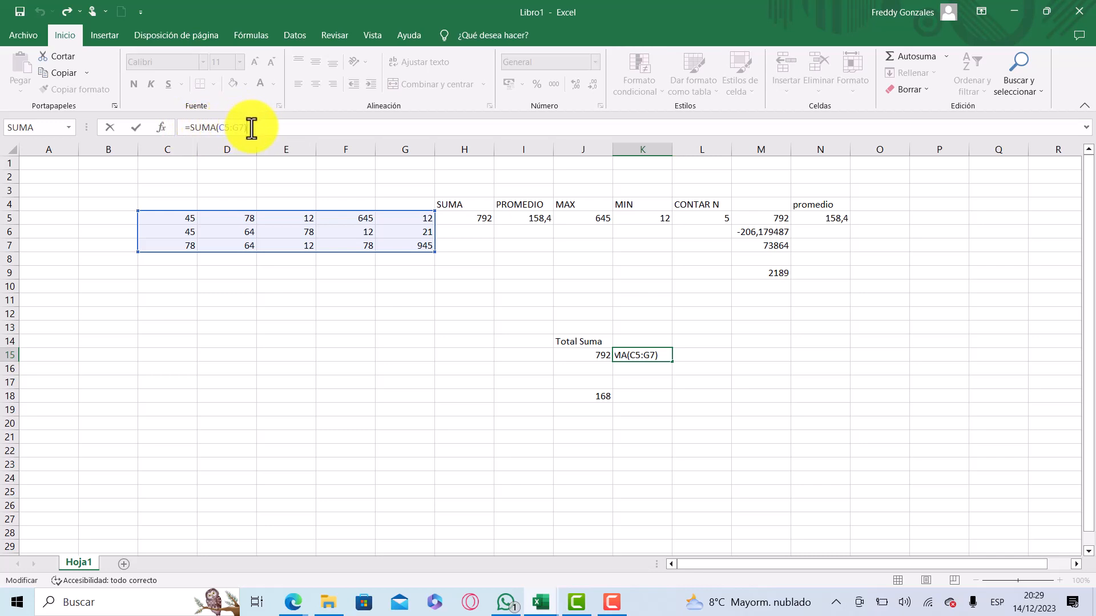
left_click_drag(251, 128, 184, 127)
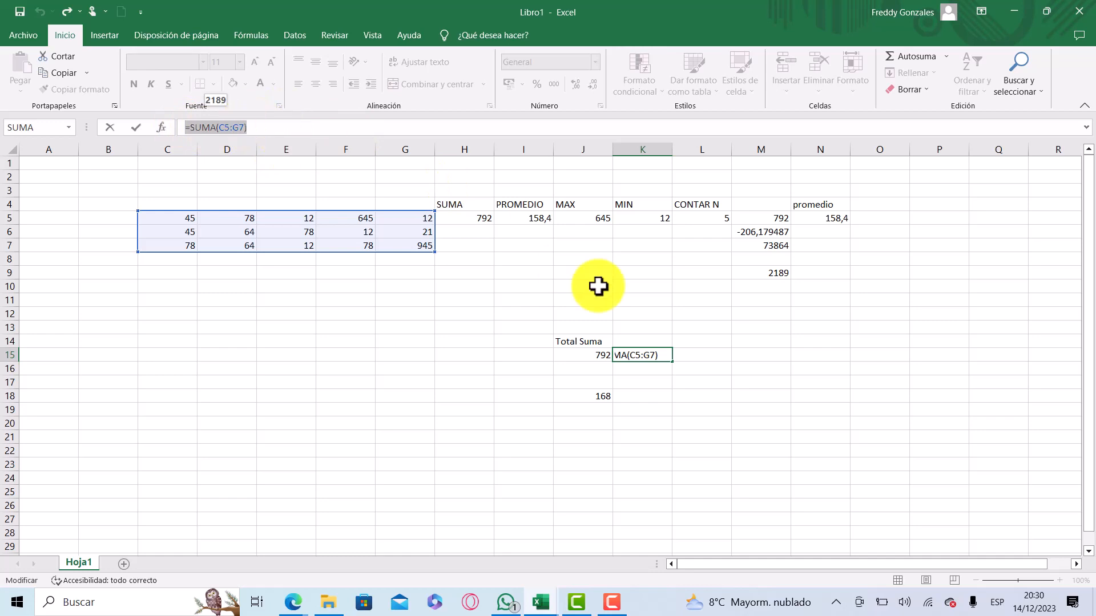
key("Escape")
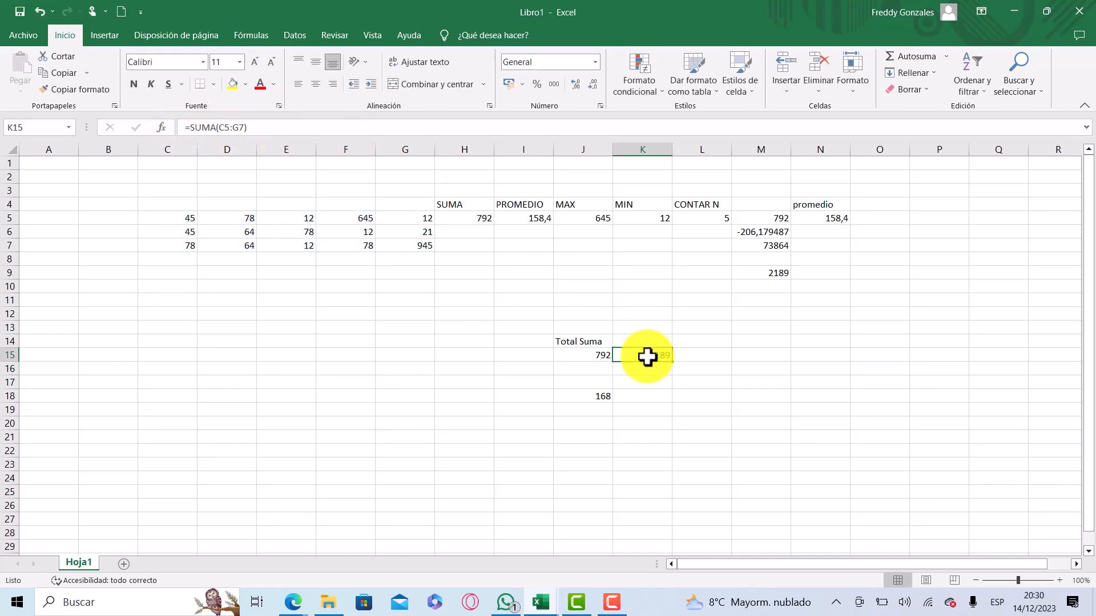
Step: Show which individual cells the addition formula in M9 references
left_click(776, 274)
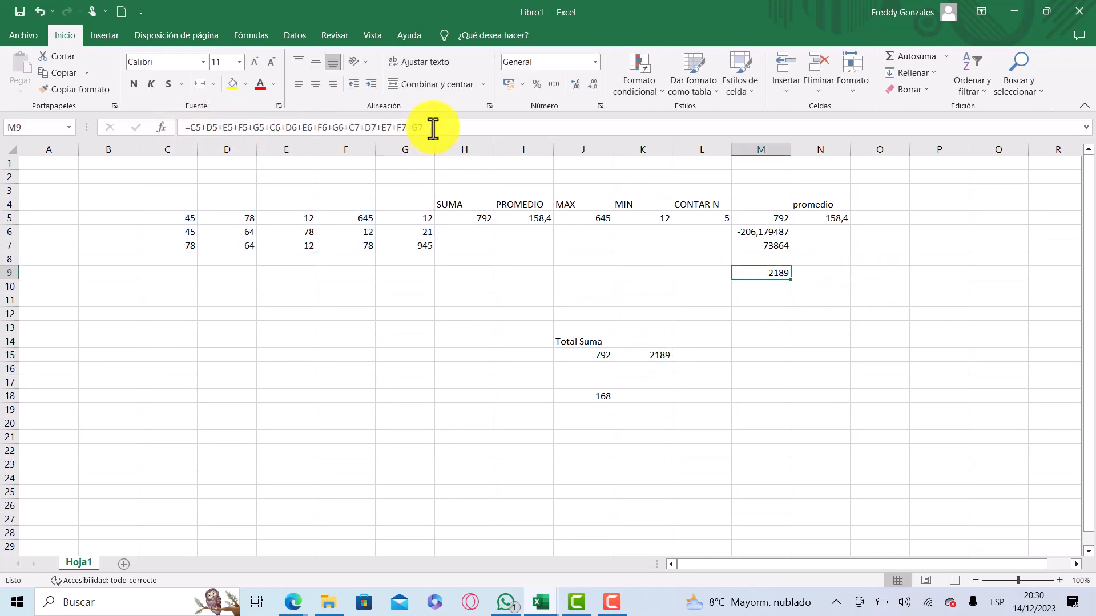
left_click(433, 129)
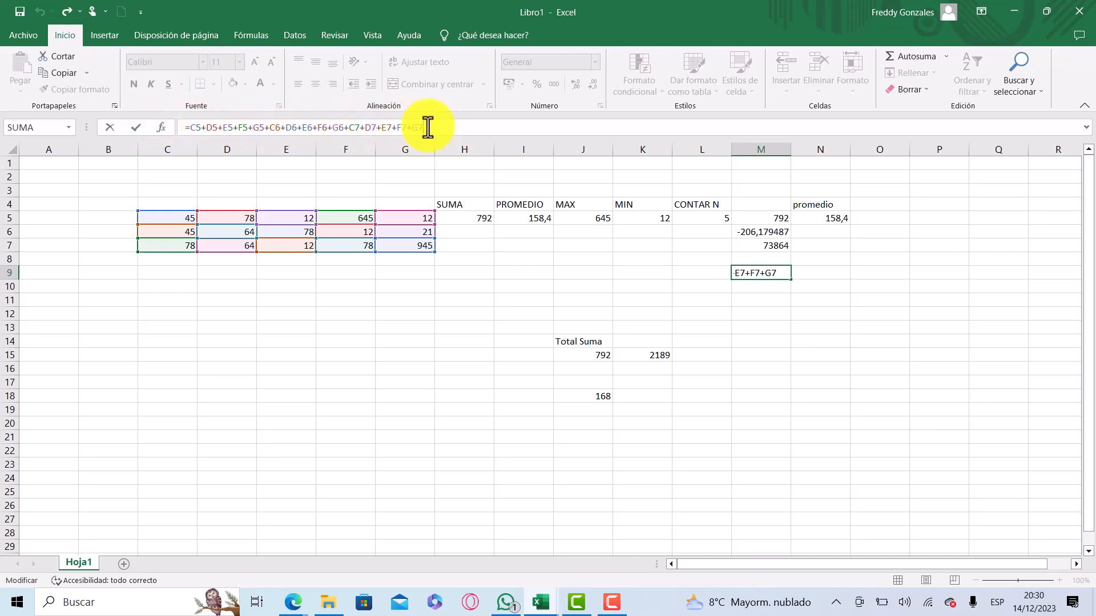
key("Return")
Step: Examine the SUMA formula in K15, its function name and the block of cells its range covers
left_click(640, 354)
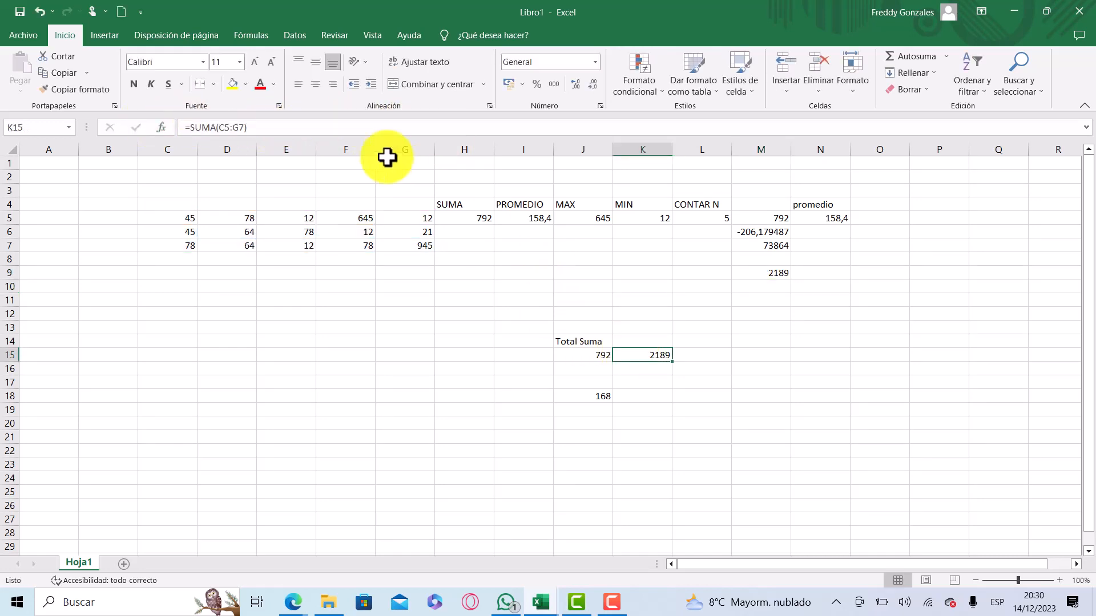
left_click(272, 128)
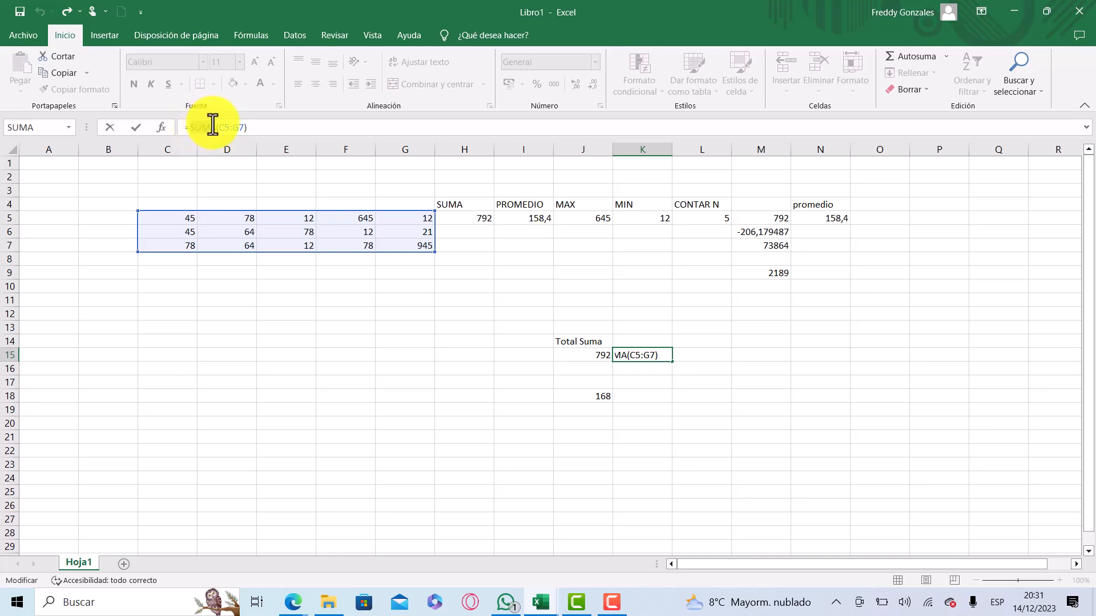
left_click(215, 127)
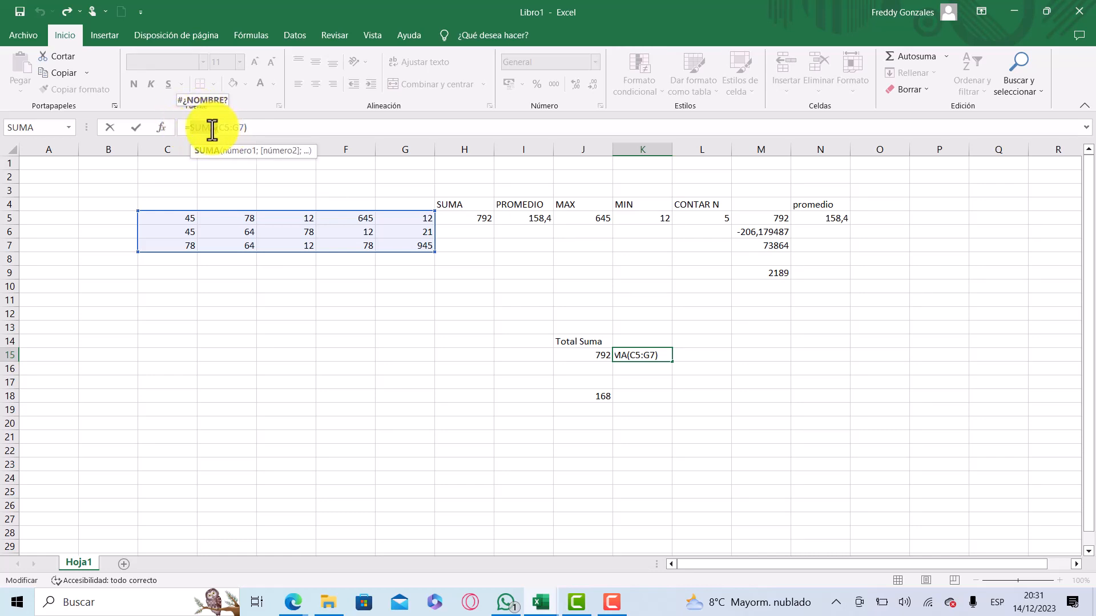
left_click(261, 127)
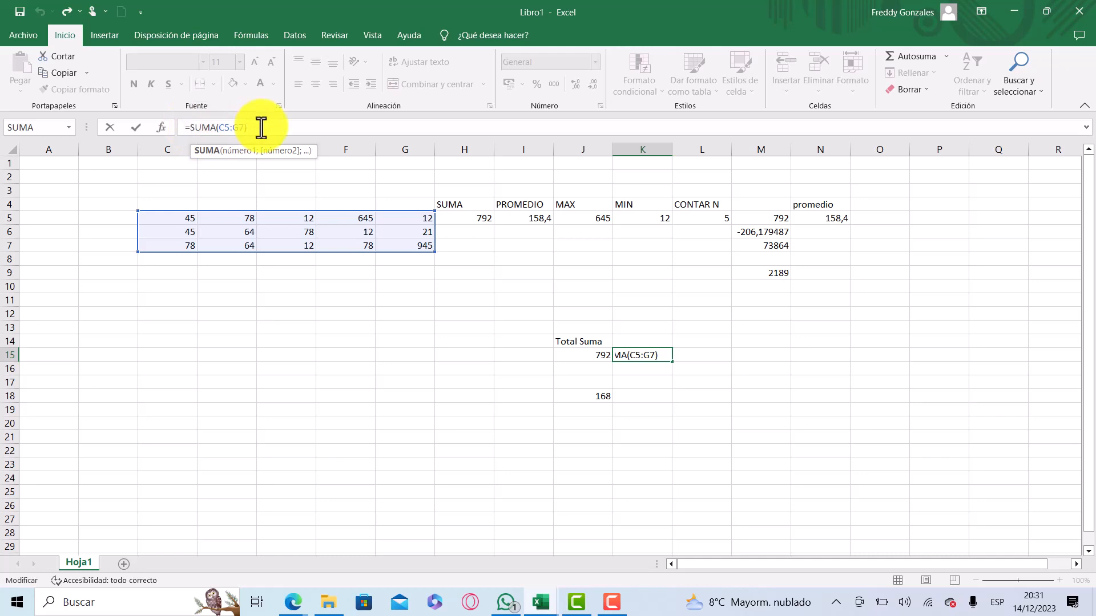
key("Return")
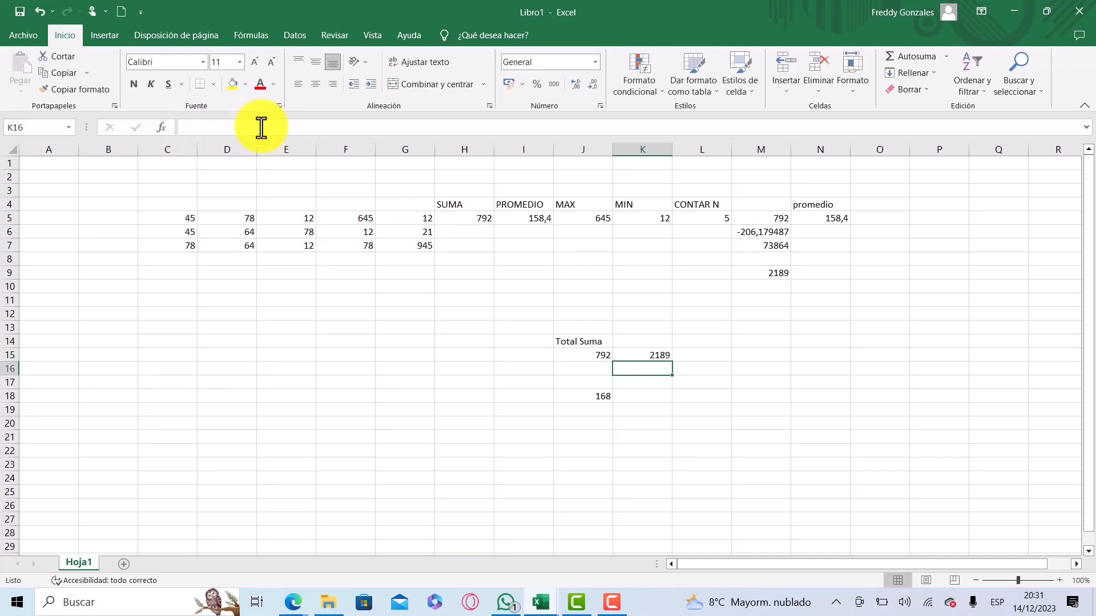
key("Up")
left_click(261, 127)
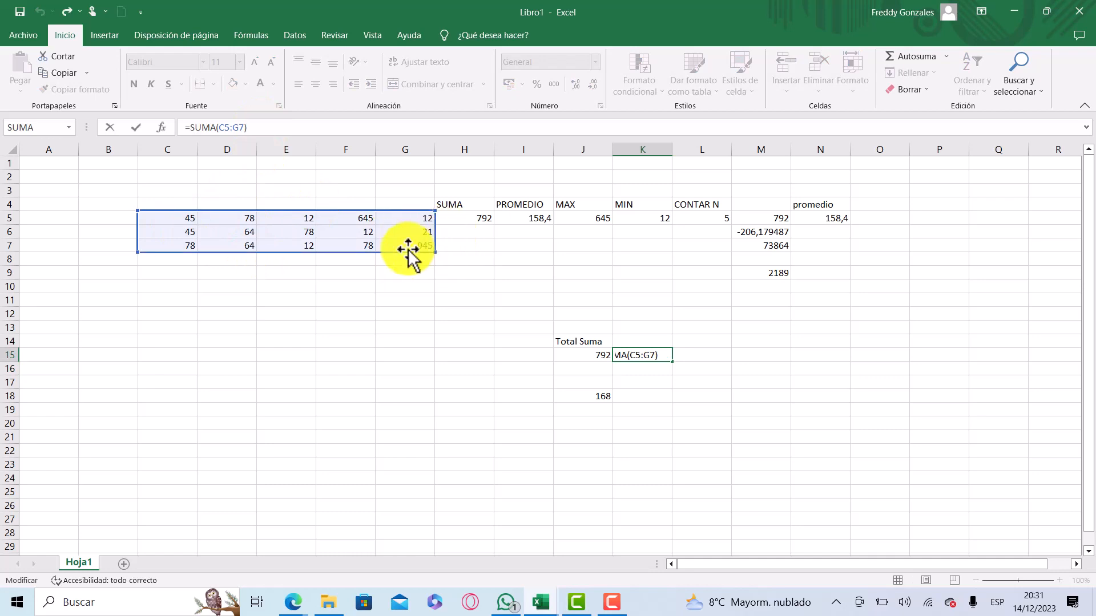
key("Return")
Step: Return to cell M9 and review the separate cell references in its addition formula
key("Up")
key("Up")
key("Up")
key("Up")
key("Up")
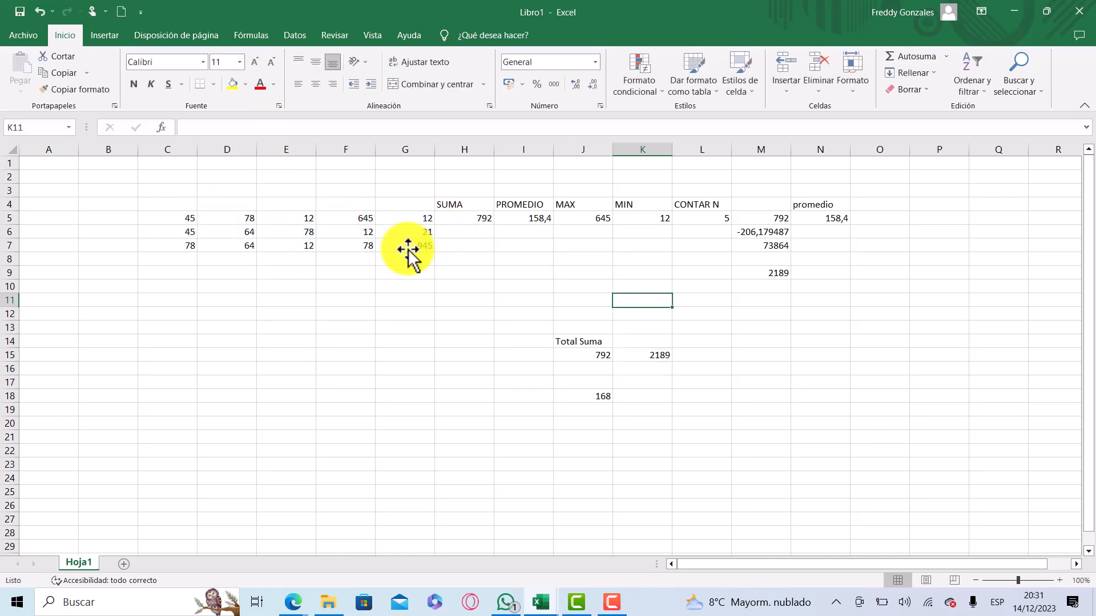
key("Right")
key("Right")
key("Right")
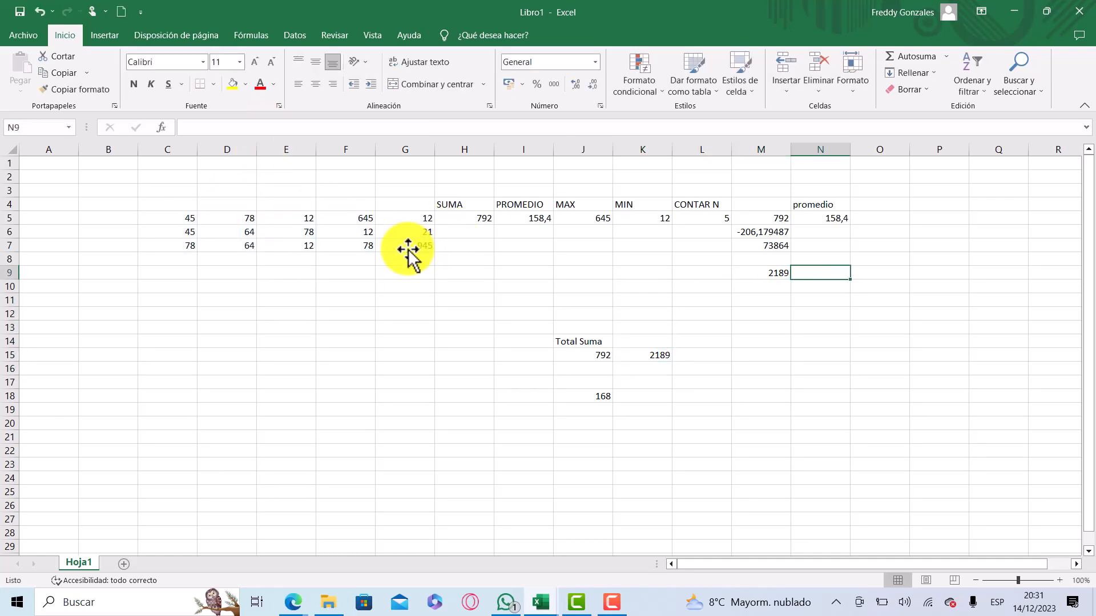
key("Left")
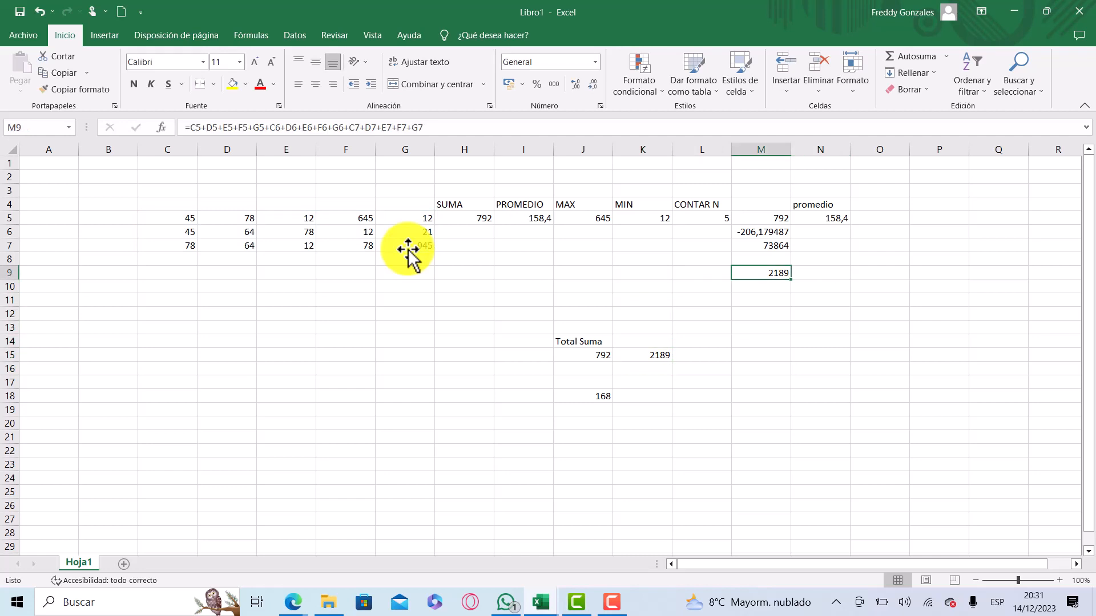
left_click(455, 129)
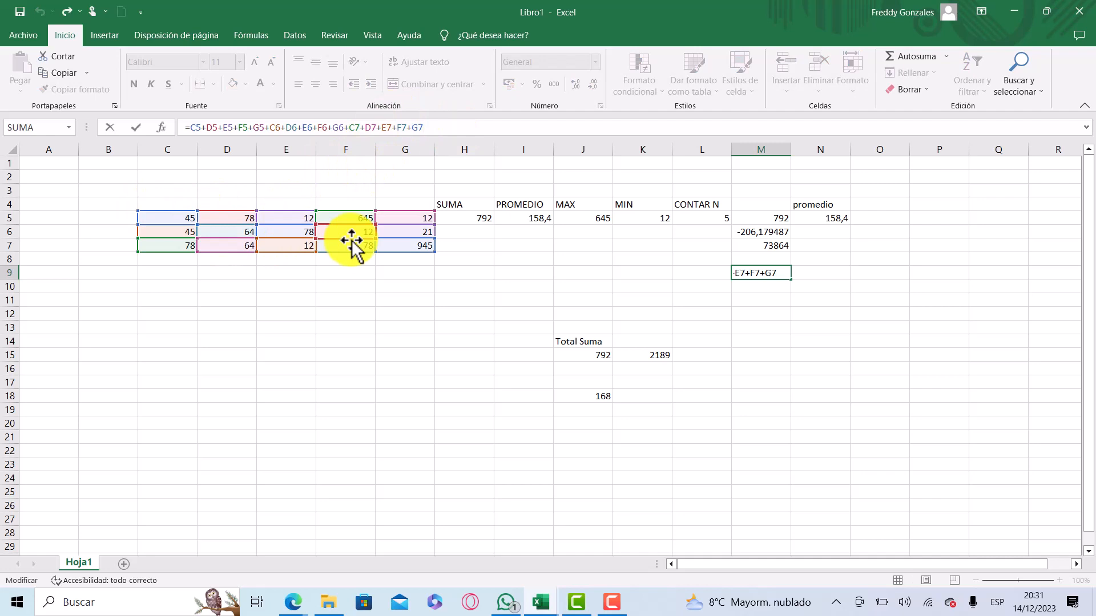
key("Return")
Step: Go back to cell K15 and recheck the range used by its SUMA formula
key("Up")
key("Down")
key("Down")
key("Down")
key("Down")
key("Down")
key("Down")
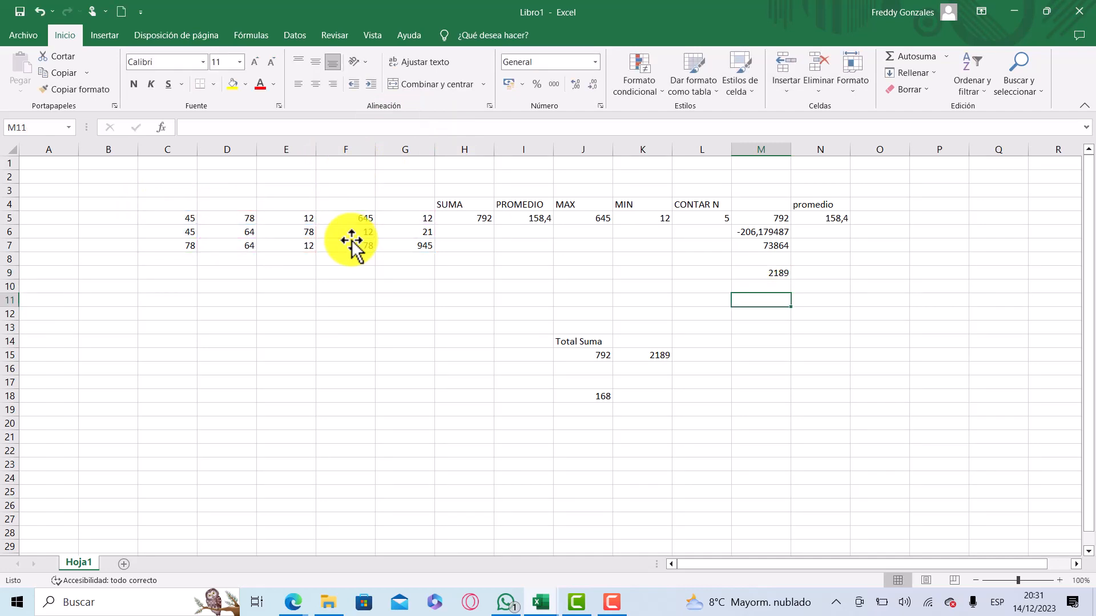
key("Left")
key("Left")
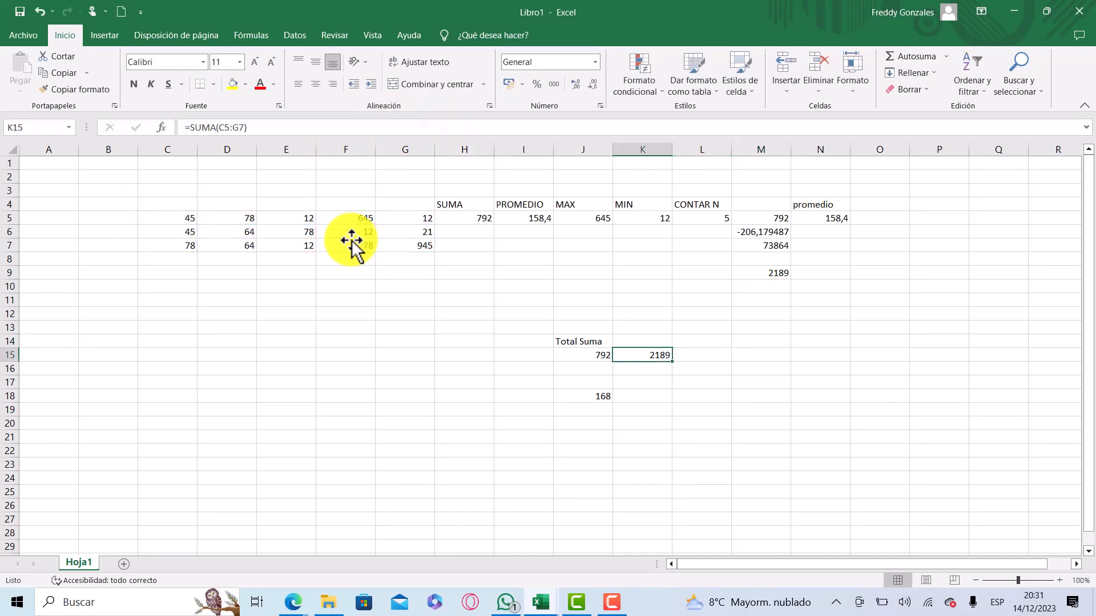
left_click(266, 127)
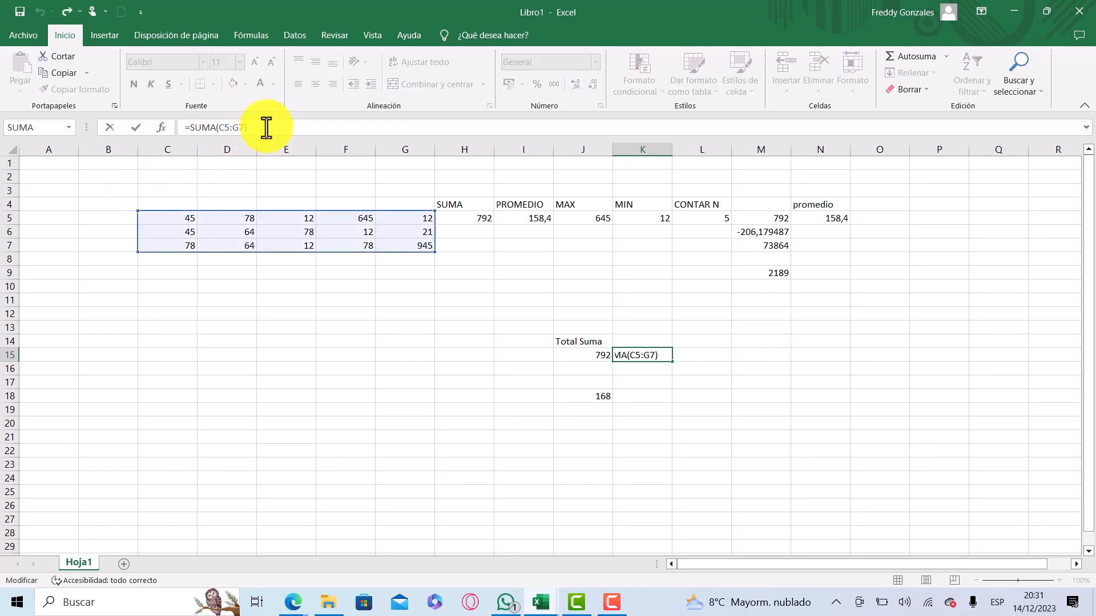
key("Return")
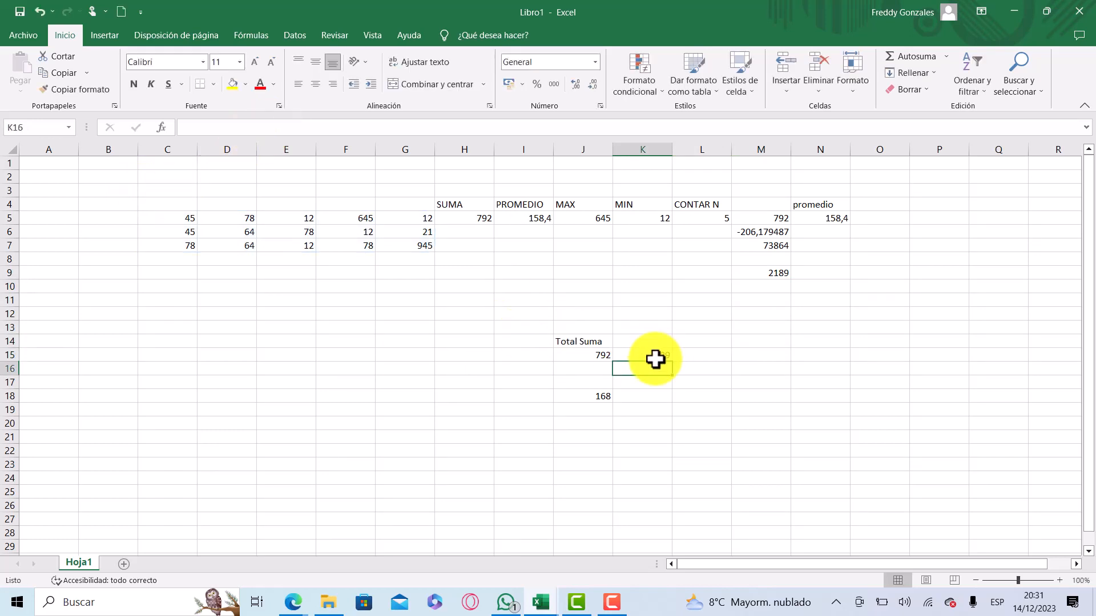
left_click(654, 358)
left_click(705, 357)
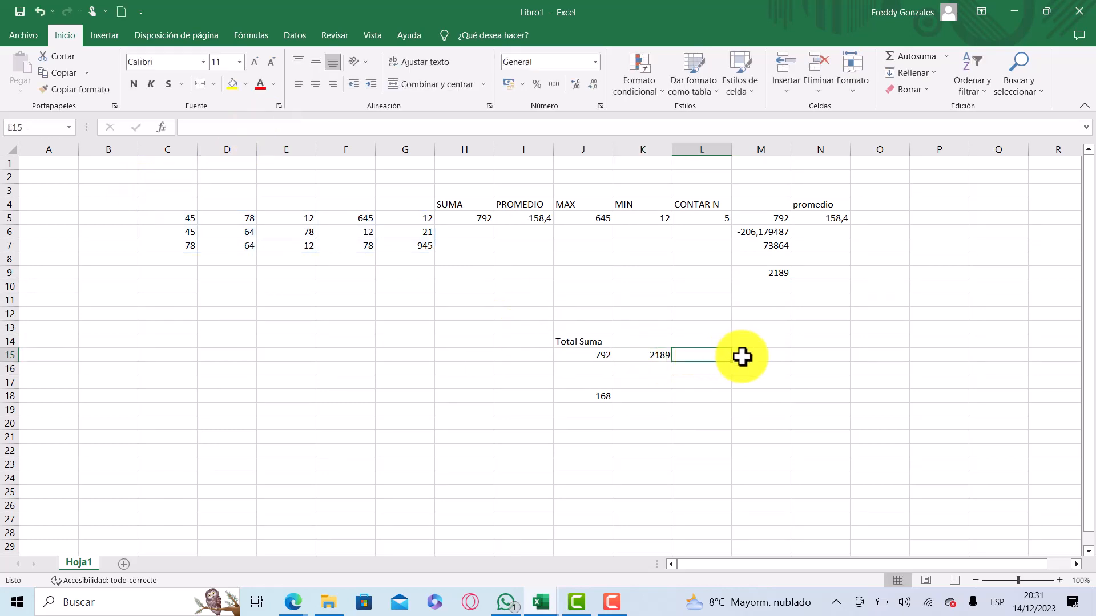
Step: Enter a PROMEDIO formula in L15 that averages the block C5:G7, and select the result cell to check it
type("=")
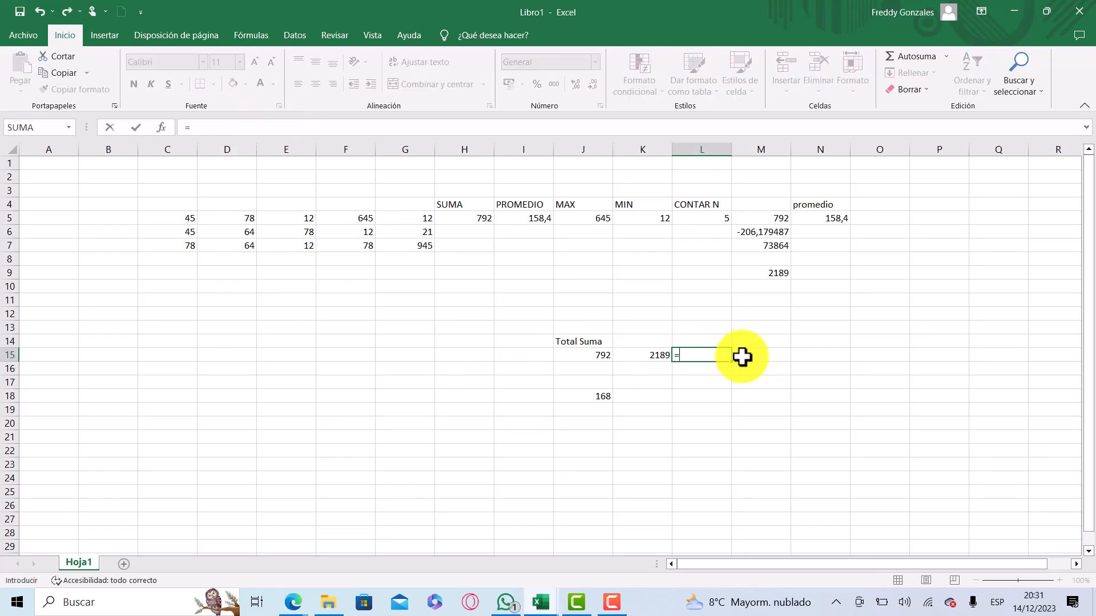
type("pro")
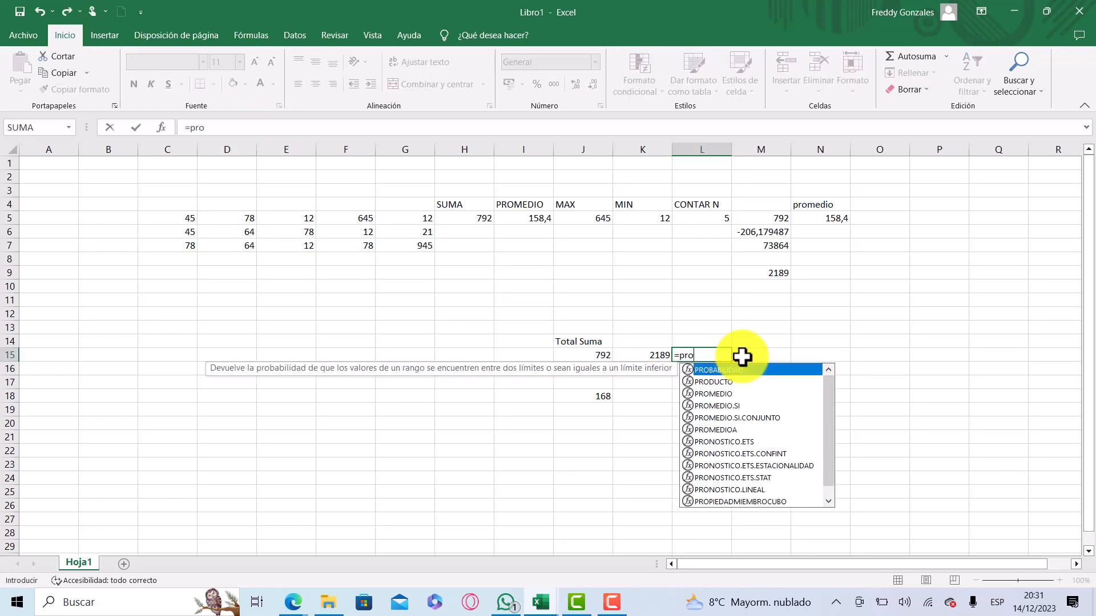
type("medio")
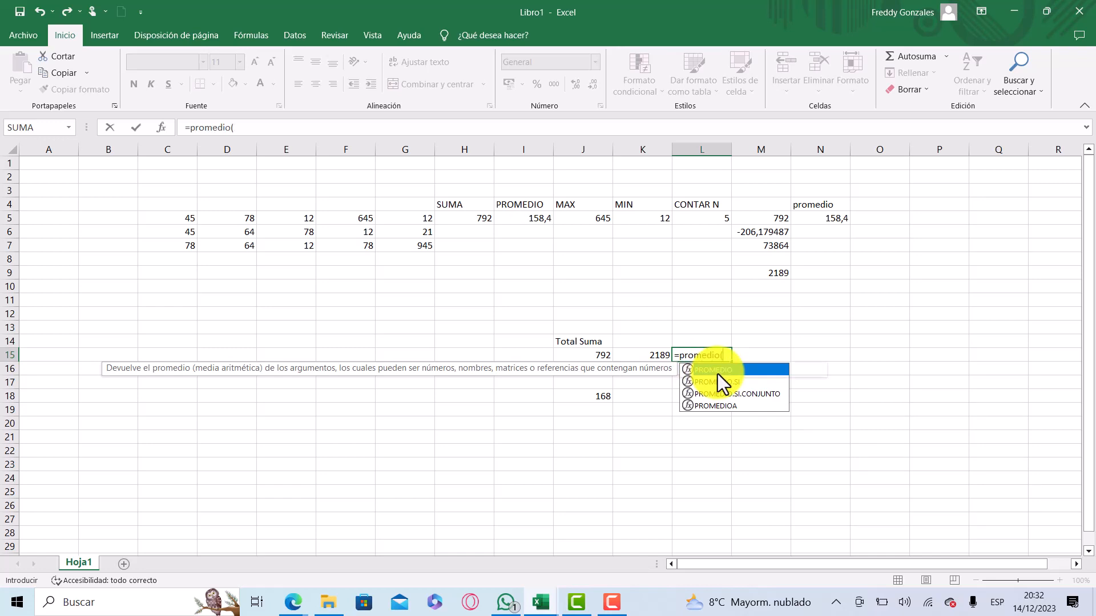
type("(")
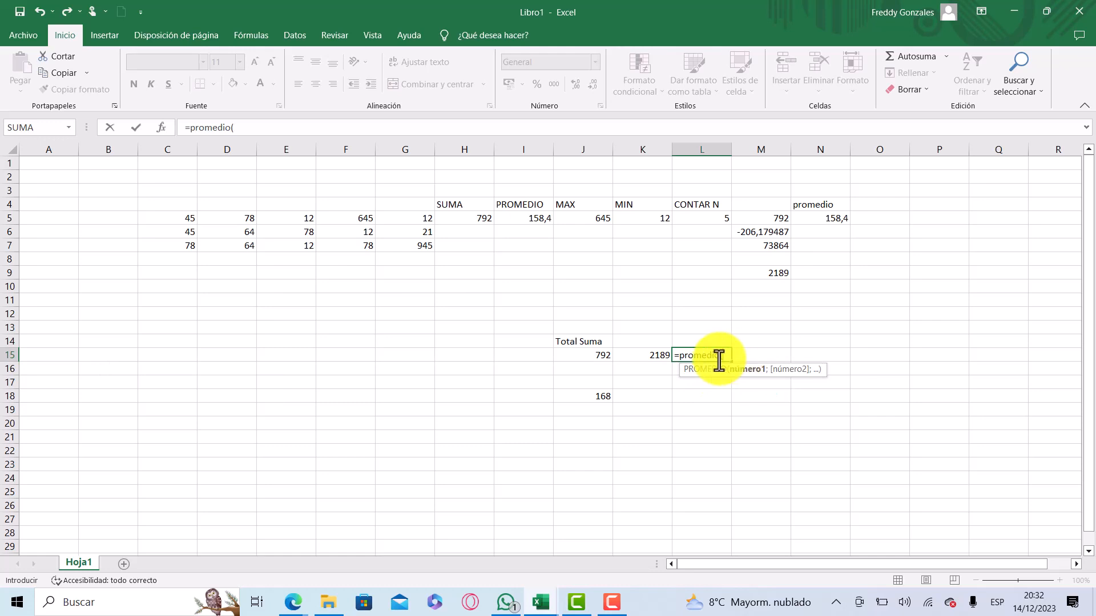
left_click_drag(177, 219, 398, 247)
type(")")
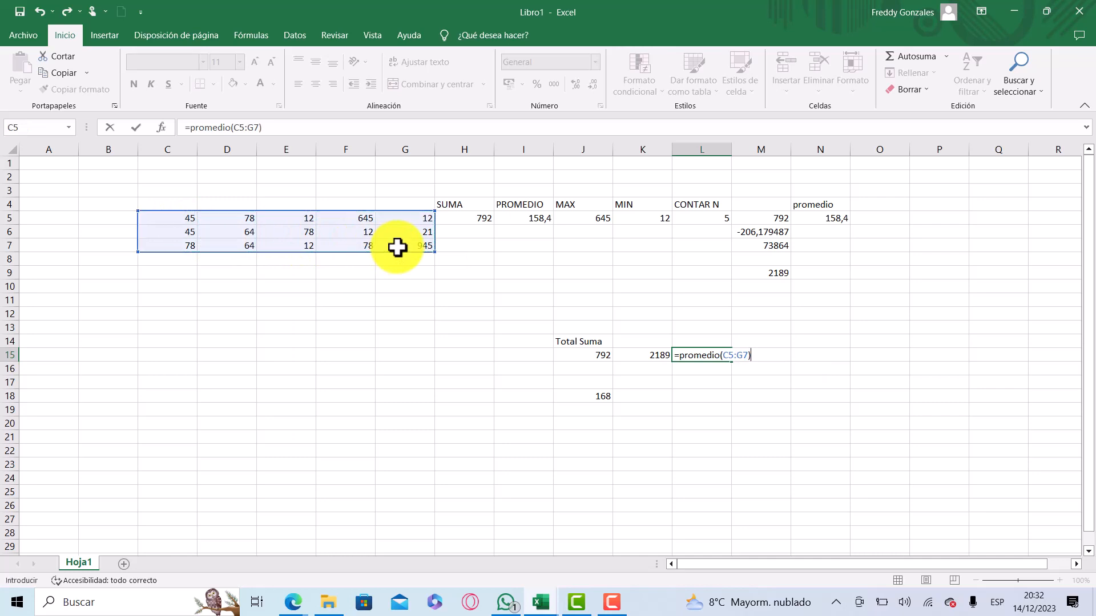
key("Return")
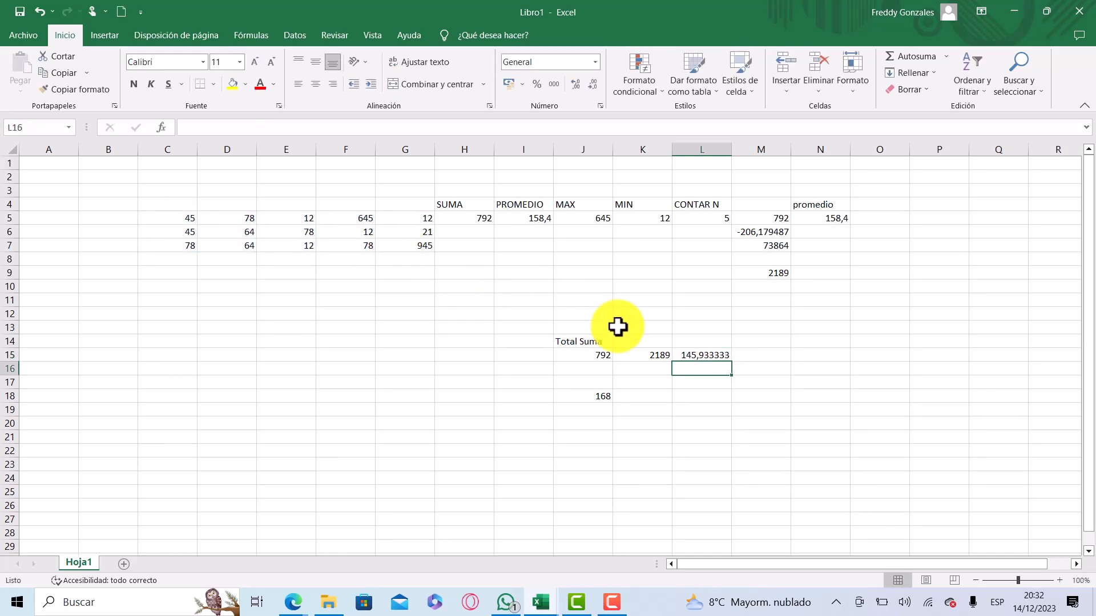
left_click(689, 352)
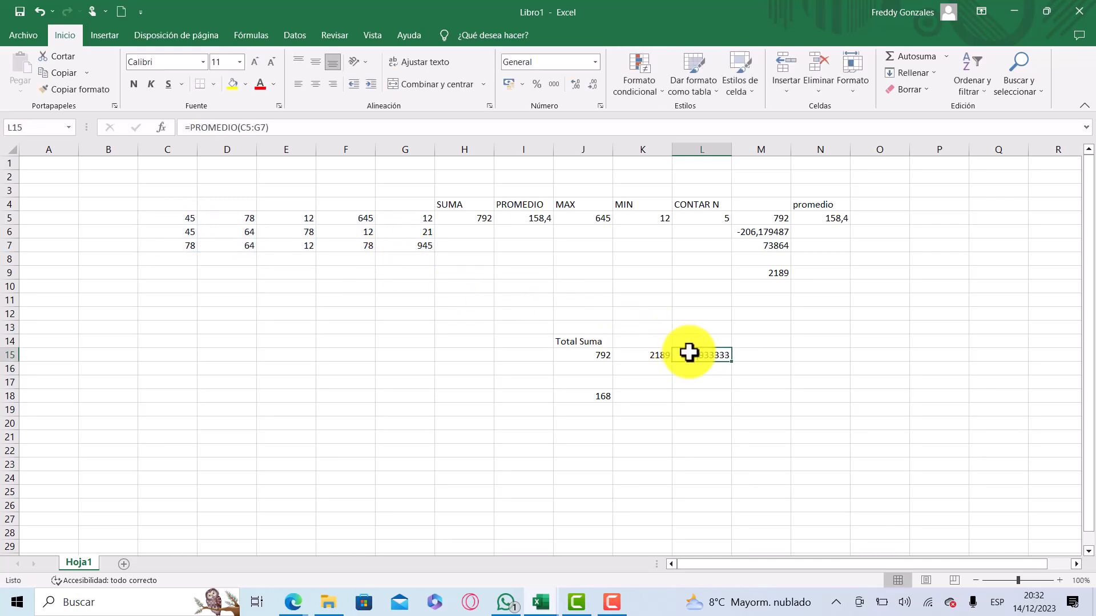
Step: Enter a MAX formula in M15 for the block C5:G7 and select the result cell to check it
left_click(745, 355)
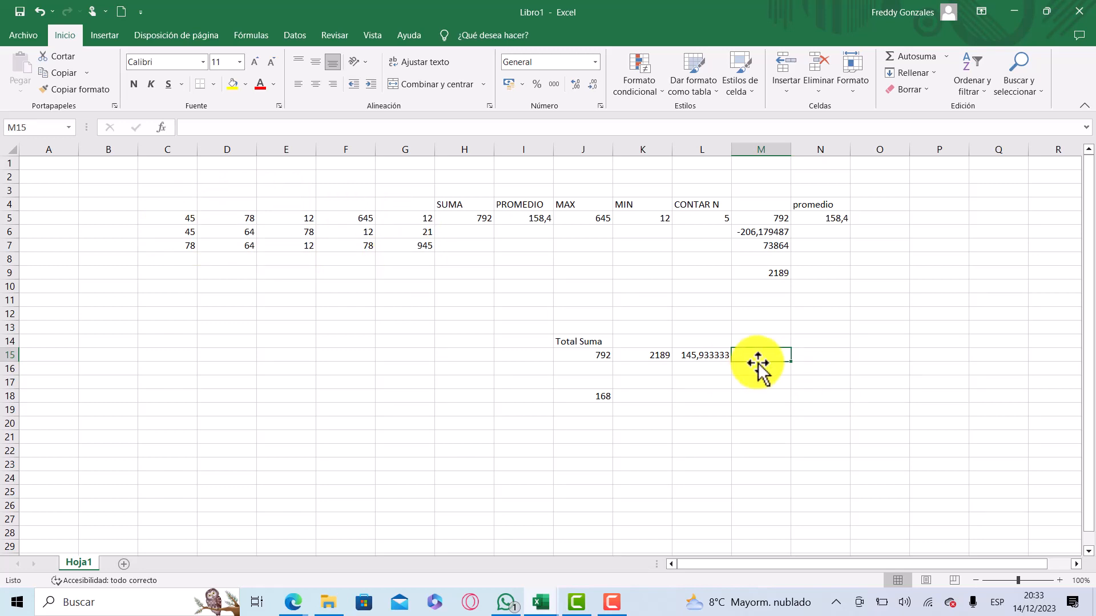
type("=")
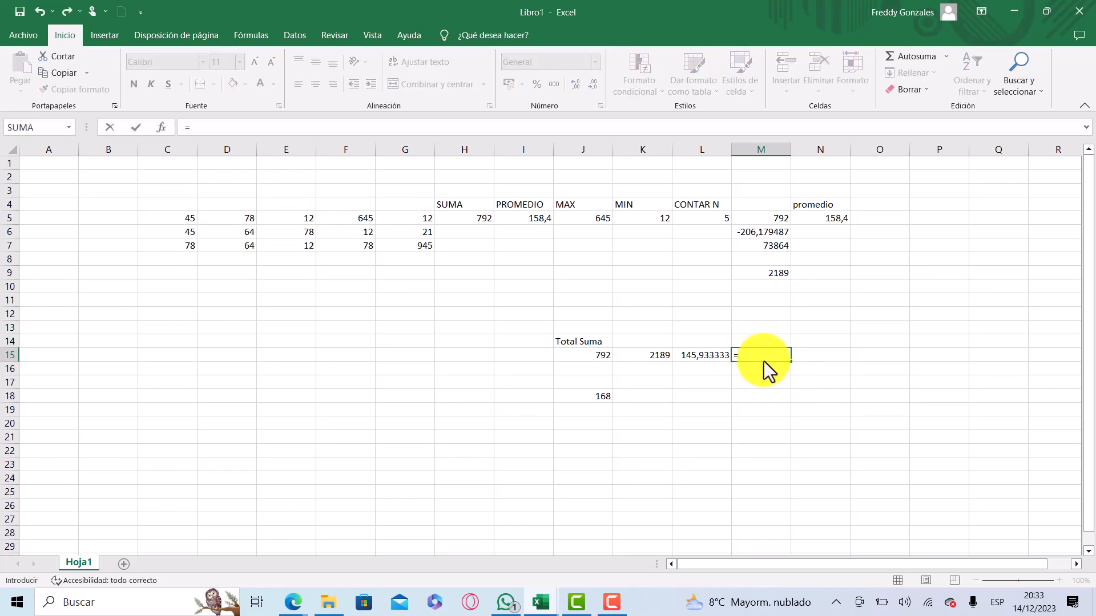
type("ma")
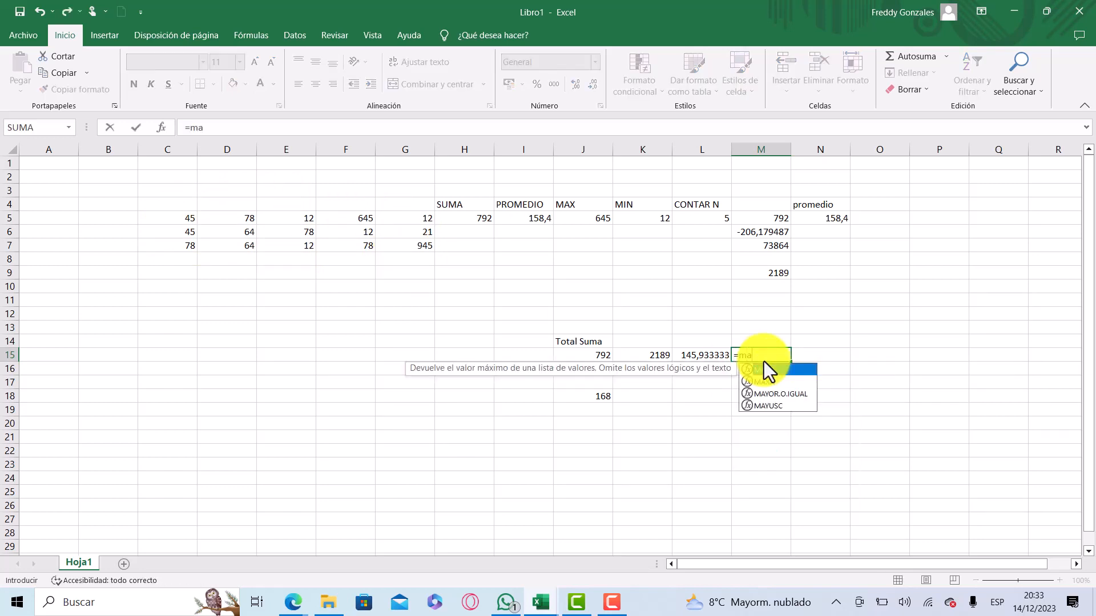
type("x")
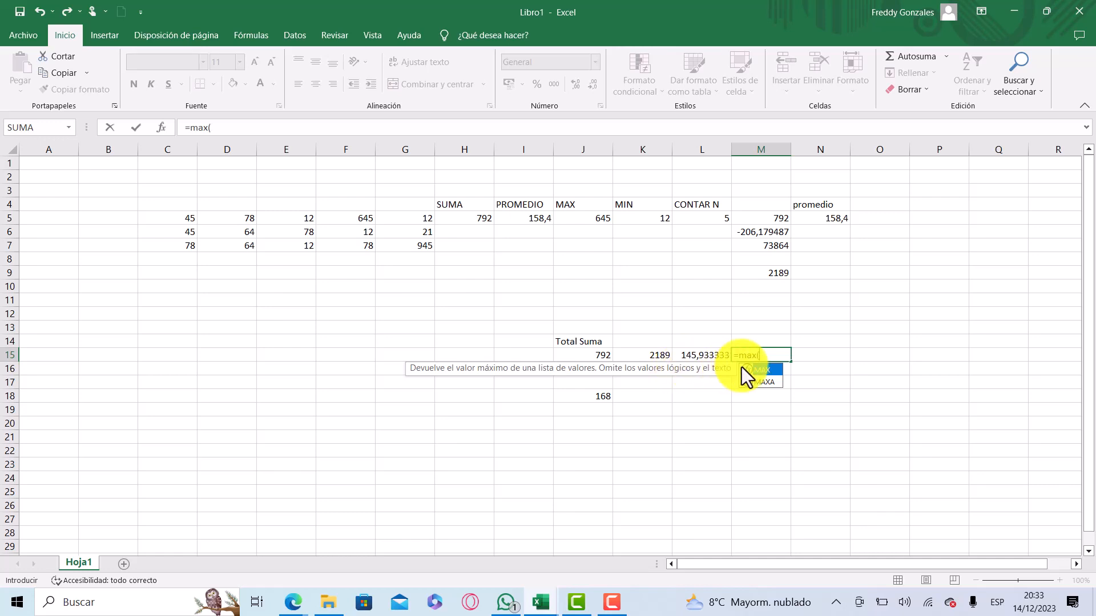
type("(")
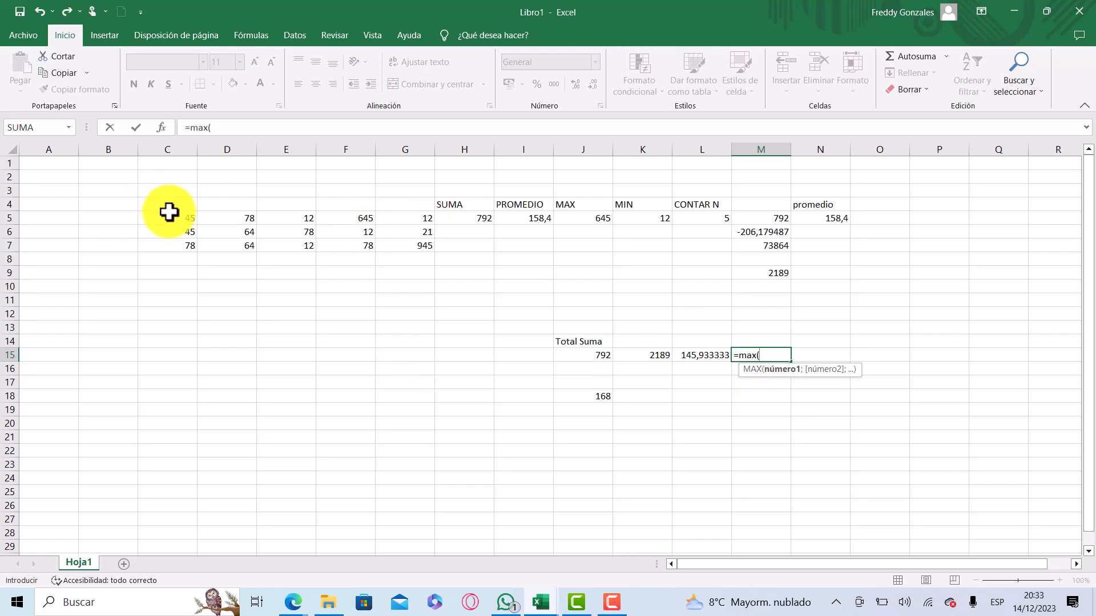
left_click_drag(166, 214, 395, 244)
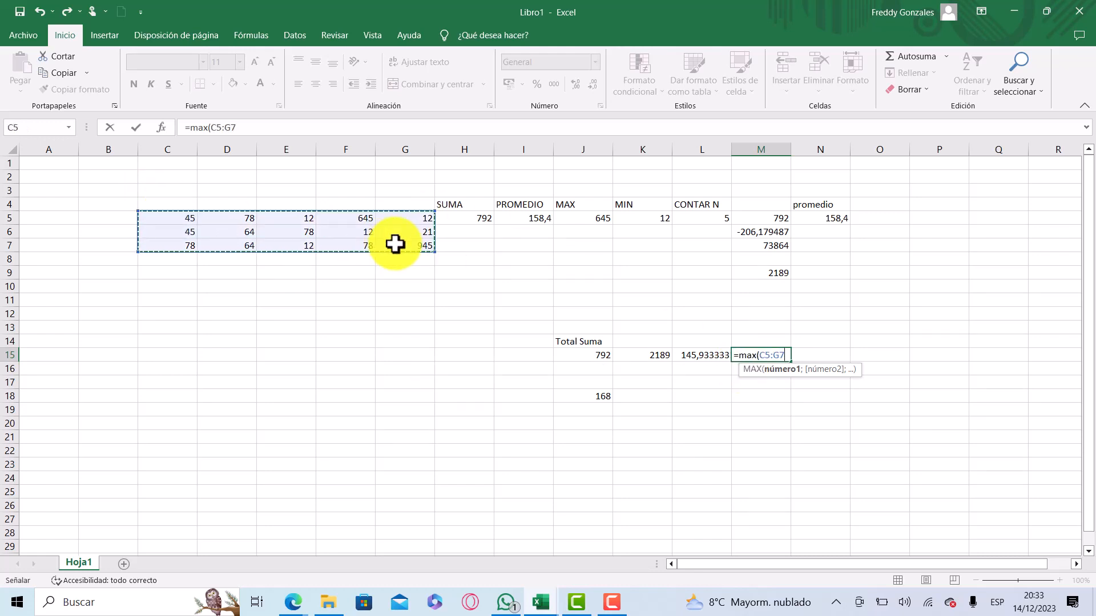
type(")")
key("Return")
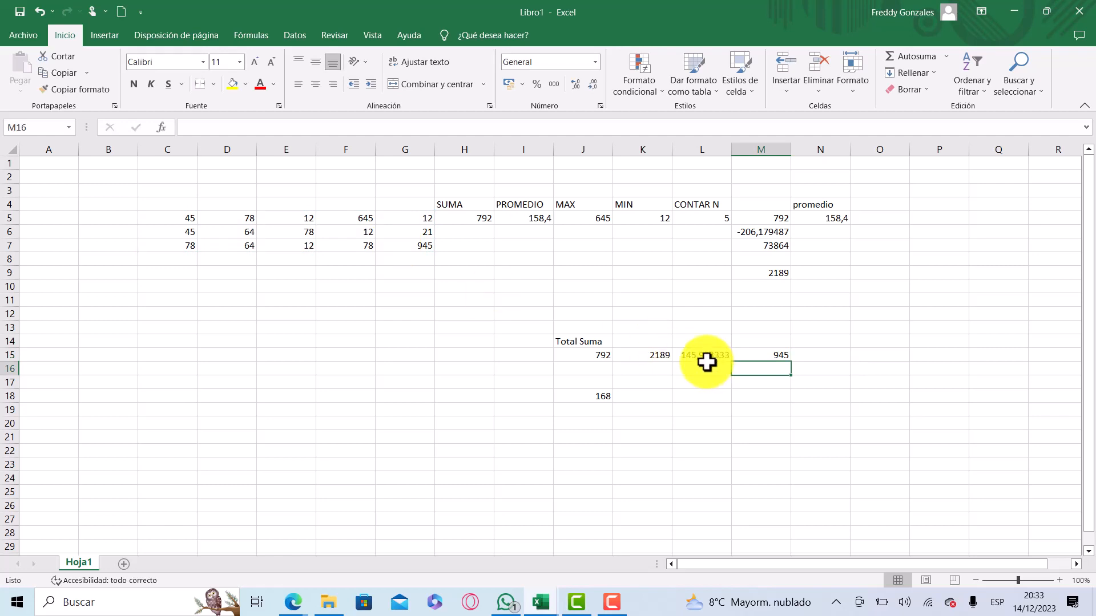
left_click(783, 355)
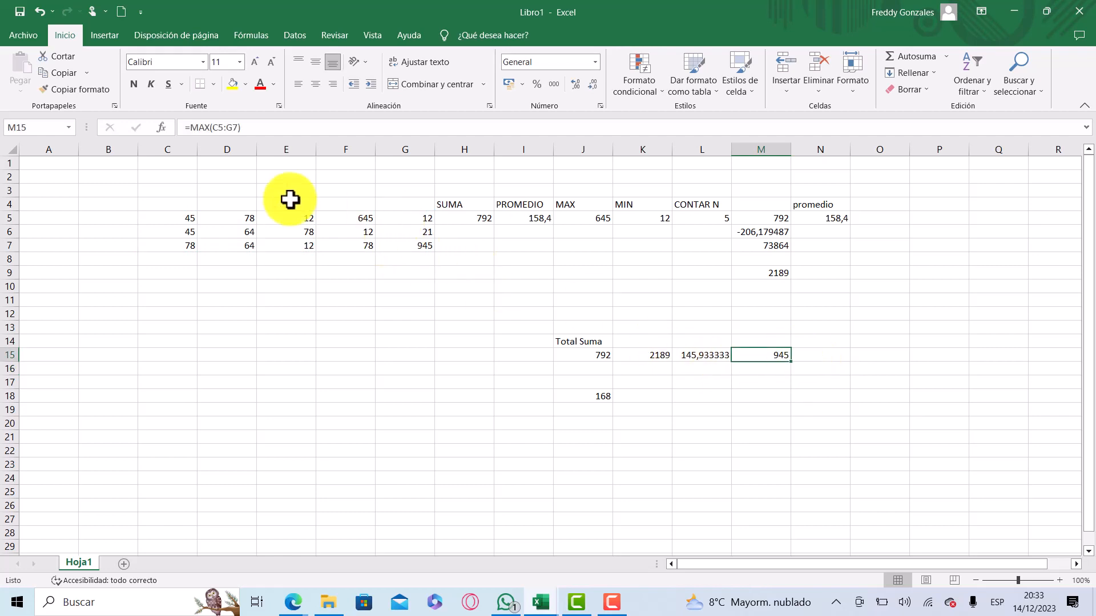
Step: Enter a MIN formula in N15 for the block C5:G7 and keep its result cell selected
left_click(843, 358)
type("=")
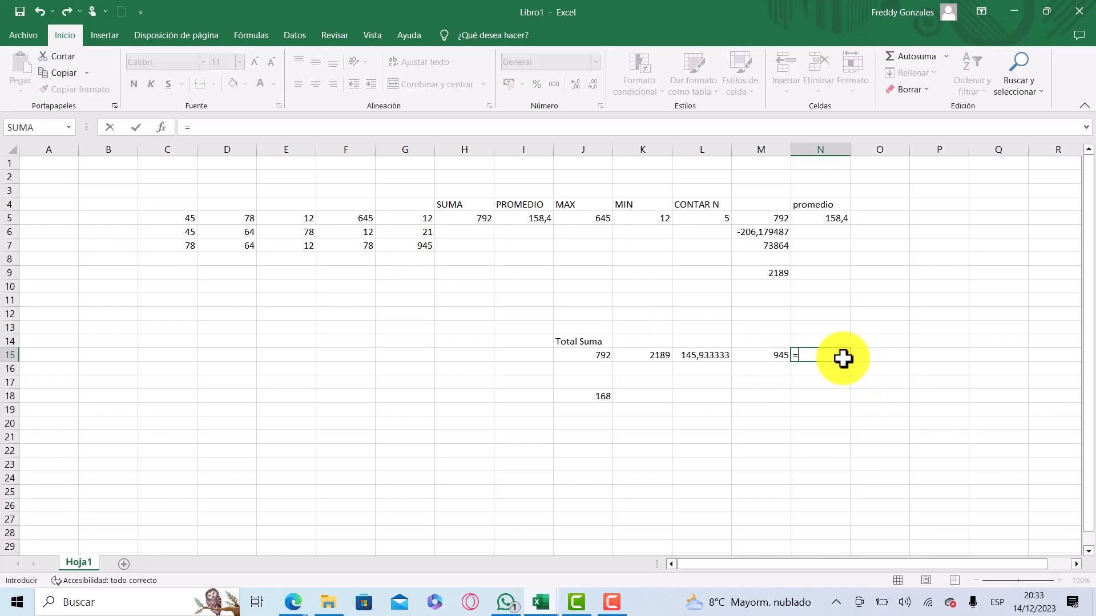
type("min")
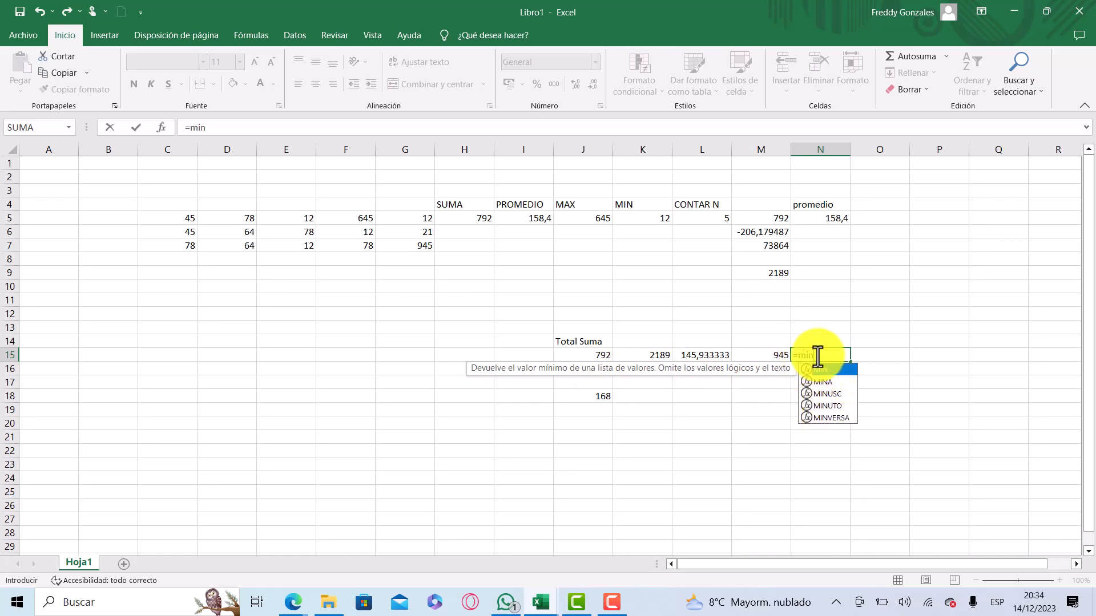
type("(")
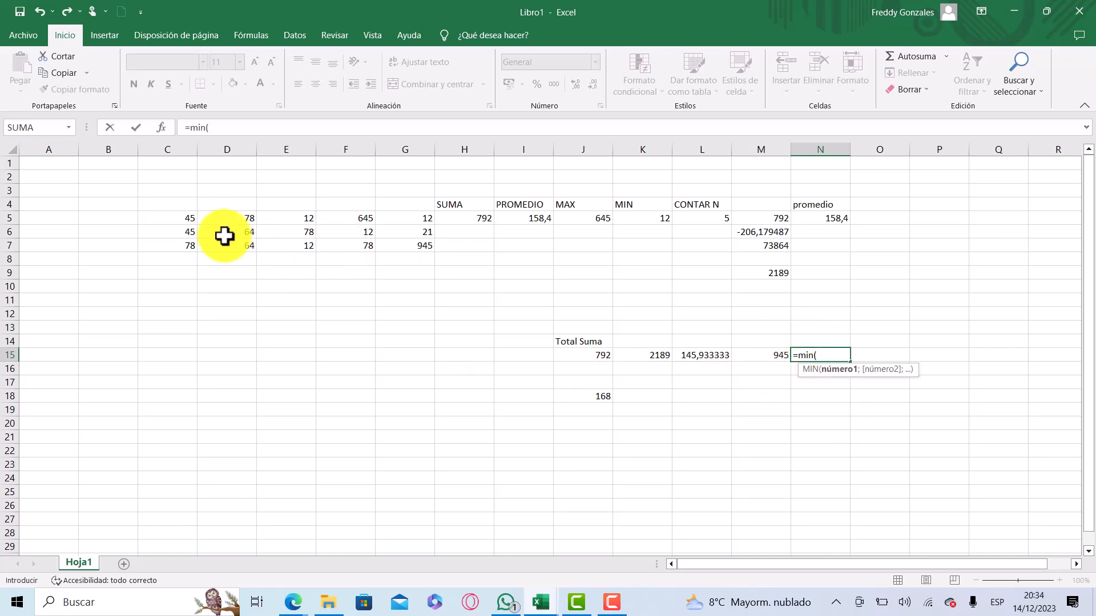
left_click_drag(167, 218, 398, 254)
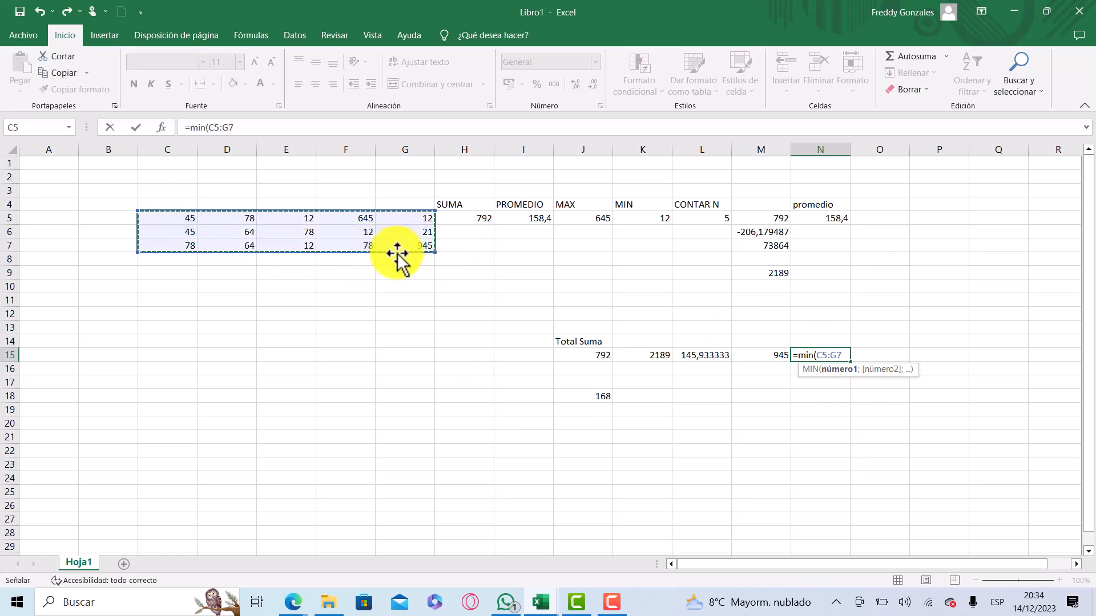
key("Return")
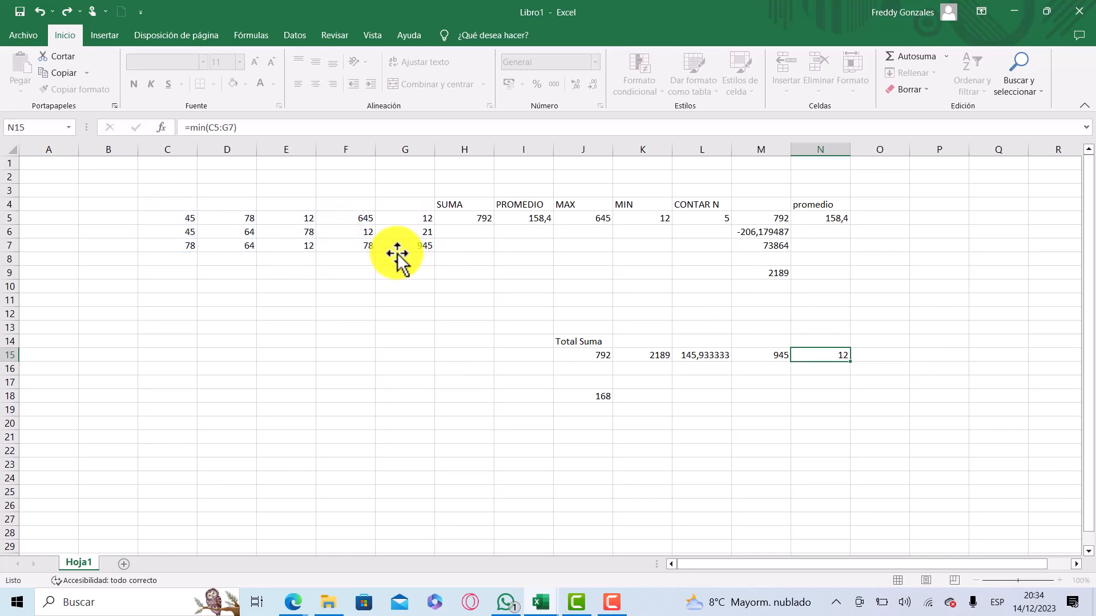
key("Up")
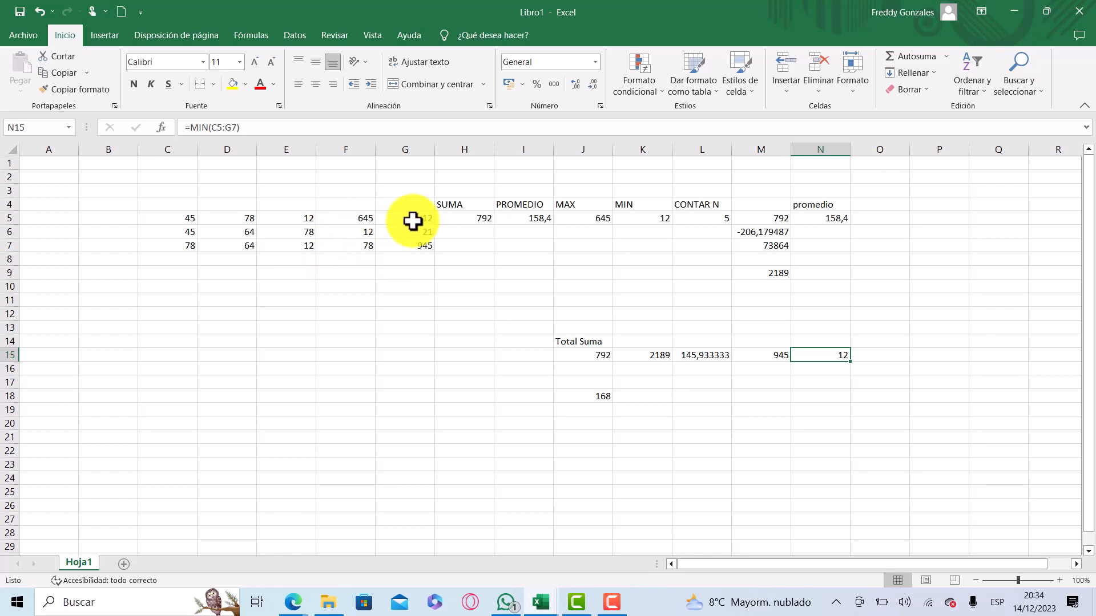
Step: Locate the cells within C5:G7 that hold the block's minimum value, including E7, F6 and G5
left_click(297, 244)
left_click(356, 234)
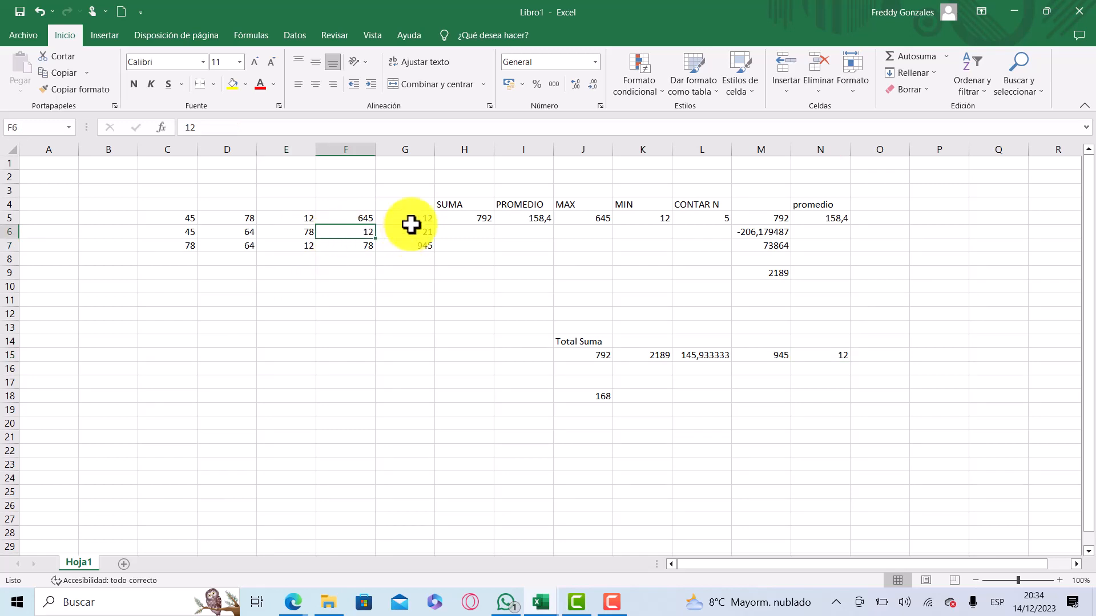
left_click(411, 224)
left_click(346, 234)
left_click(419, 220)
left_click(351, 235)
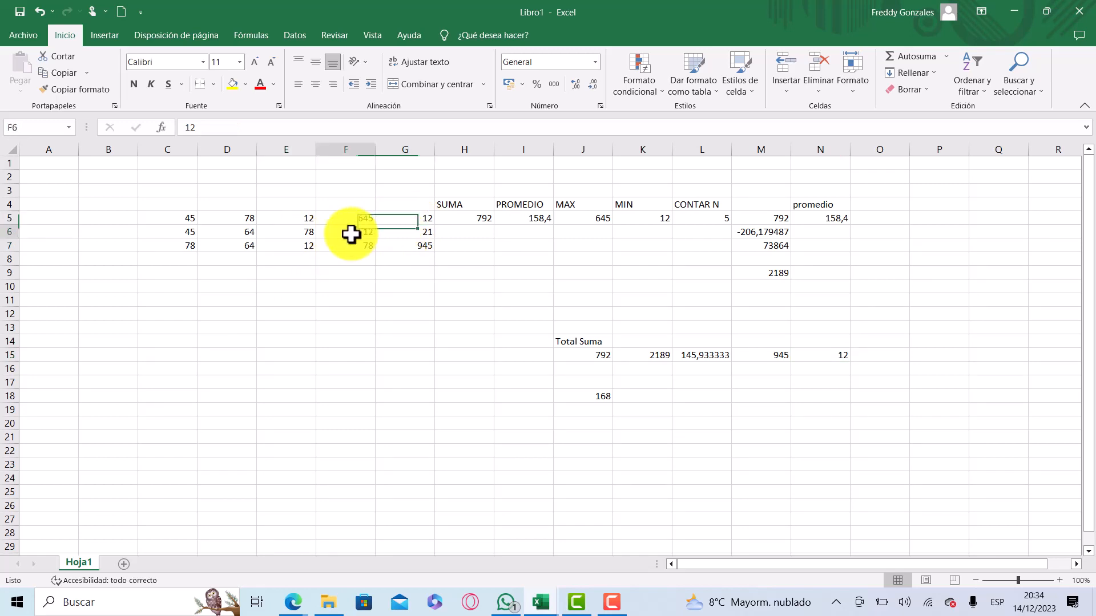
left_click(307, 247)
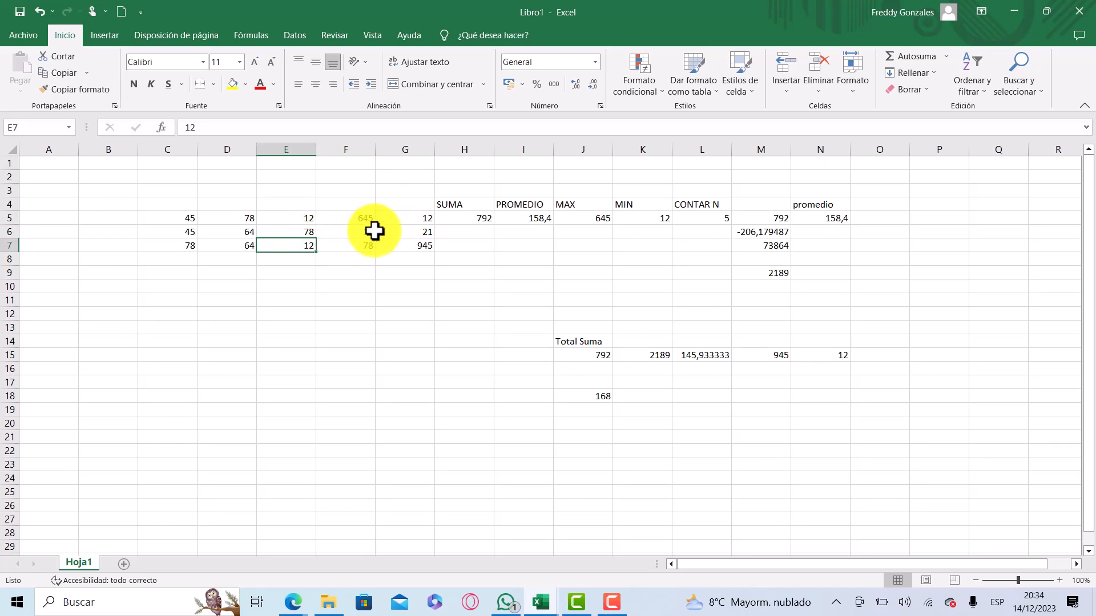
Step: Review the function names and ranges of the PROMEDIO, MAX and MIN formulas in L15, M15 and N15
left_click(821, 357)
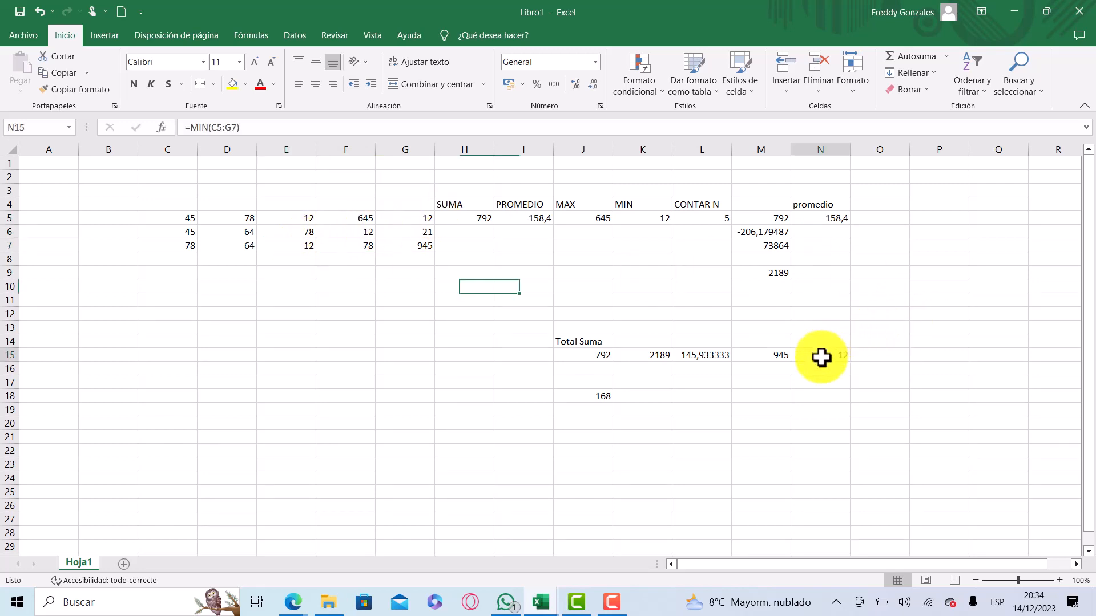
left_click(702, 356)
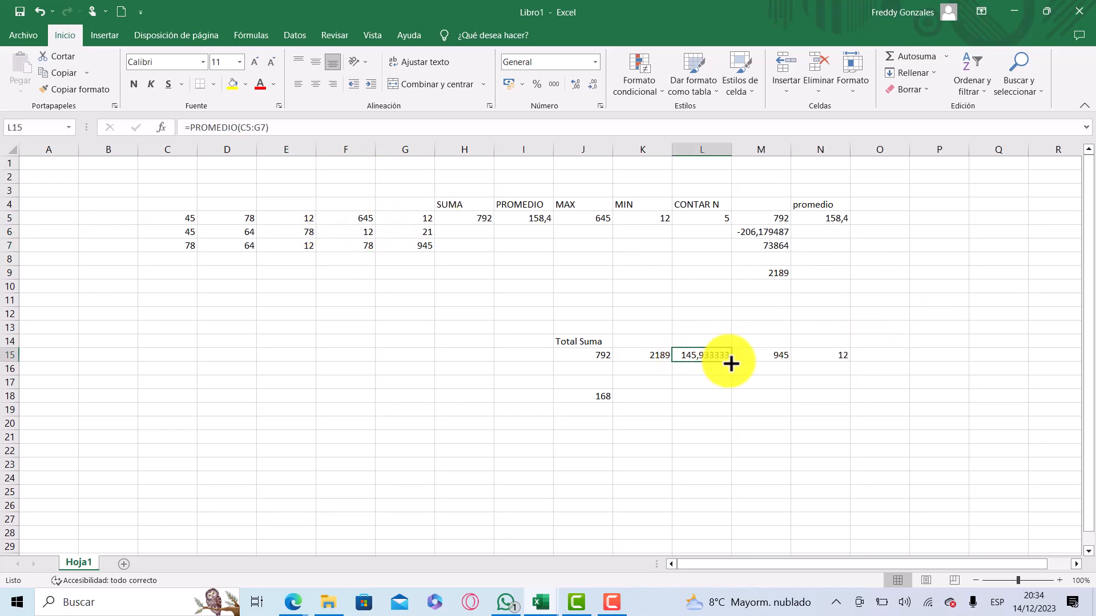
left_click(234, 129)
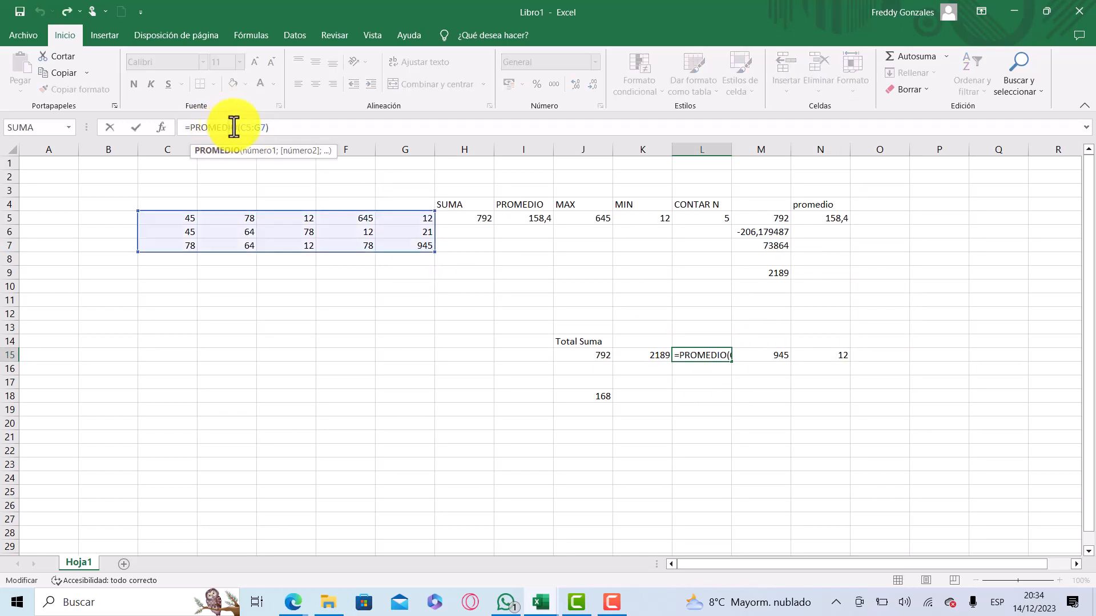
double_click(201, 130)
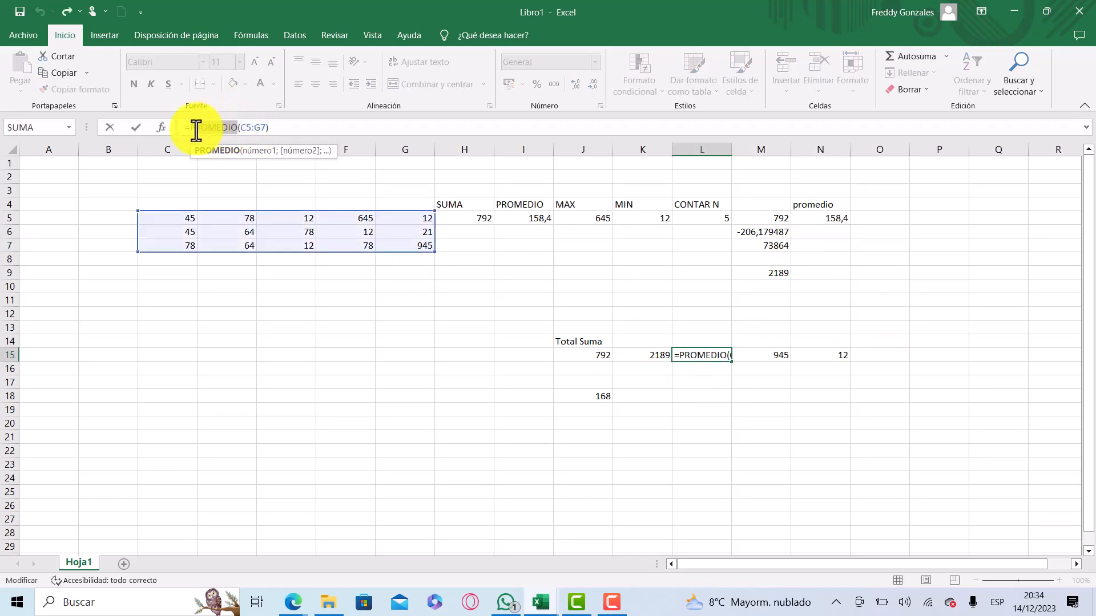
key("Return")
left_click(778, 354)
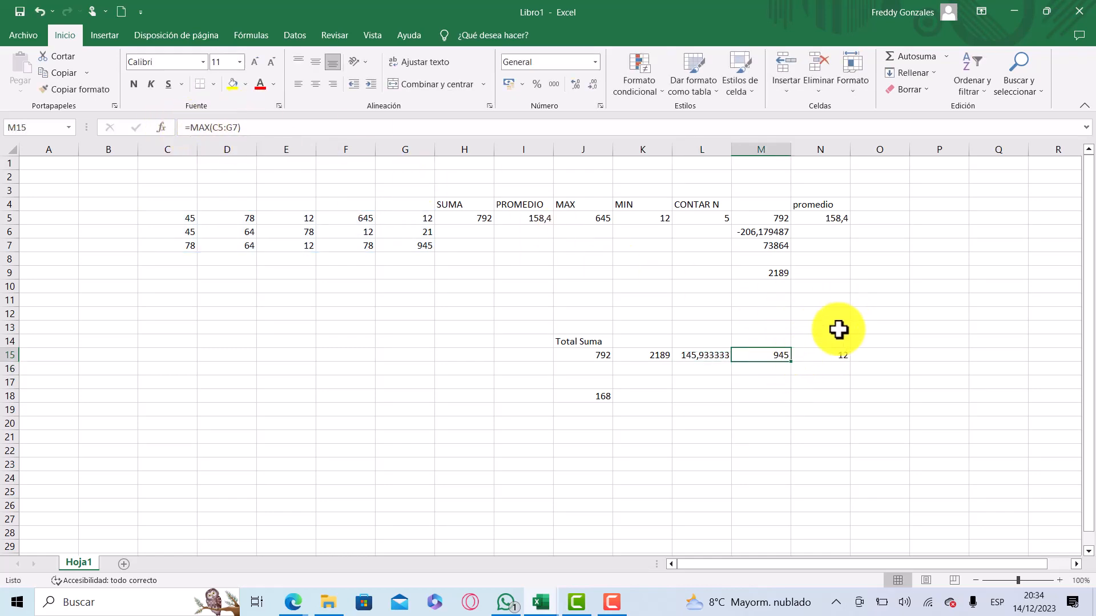
left_click(826, 359)
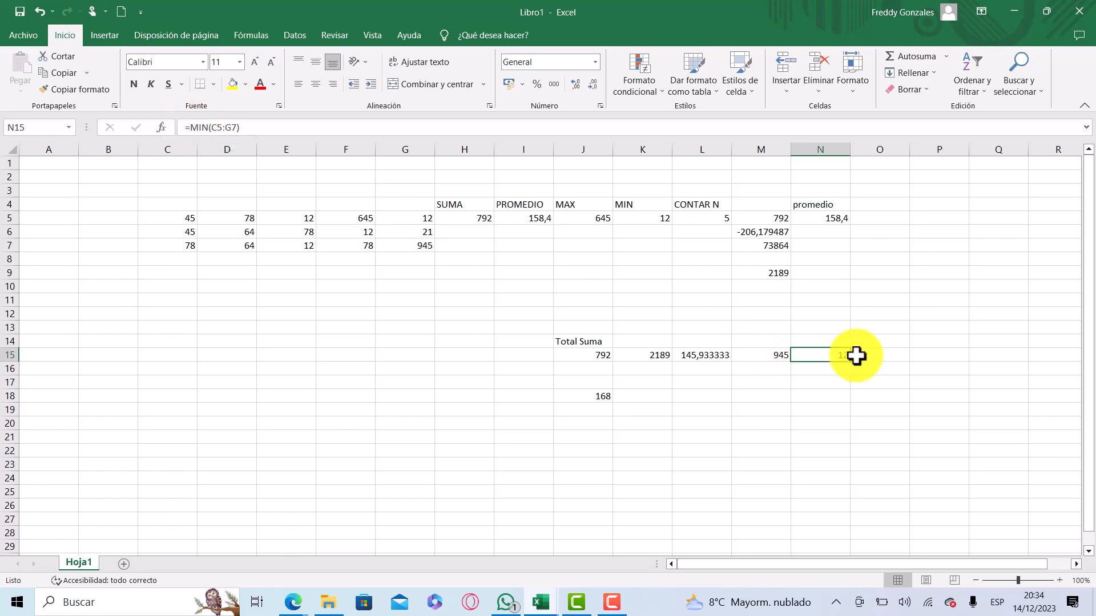
Step: Begin a CONTAR formula in O15 and compare its name with the counting option among the AutoSum functions
left_click(887, 353)
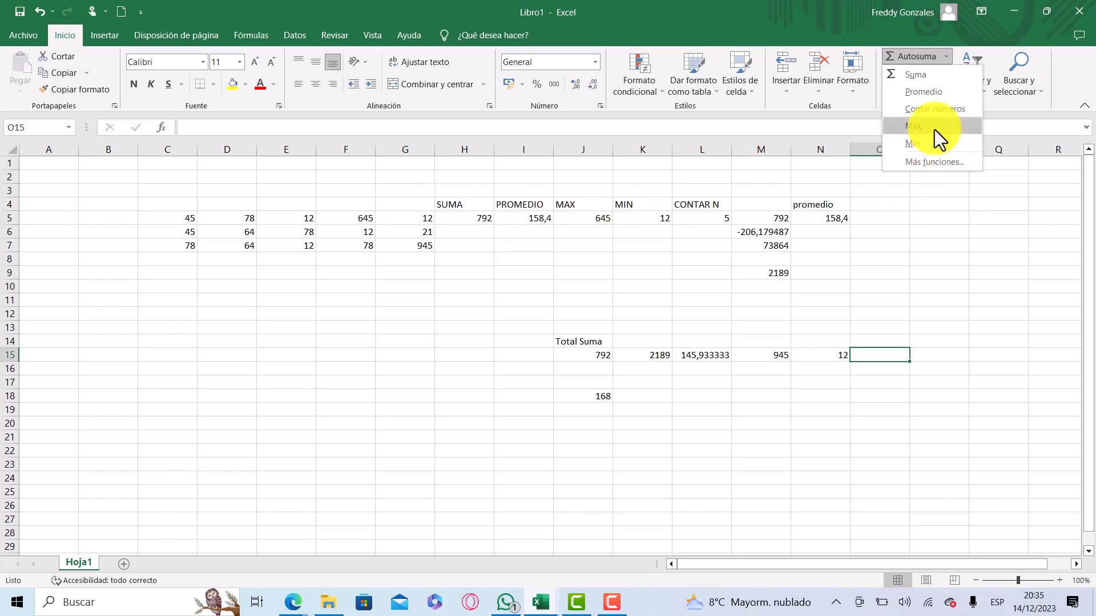
left_click(890, 358)
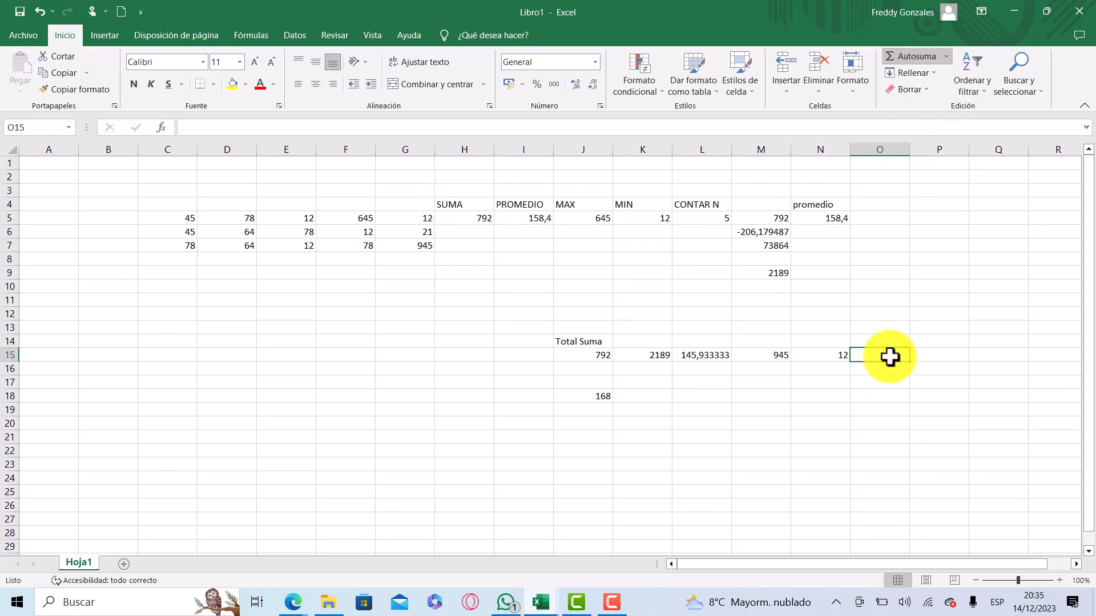
type("=")
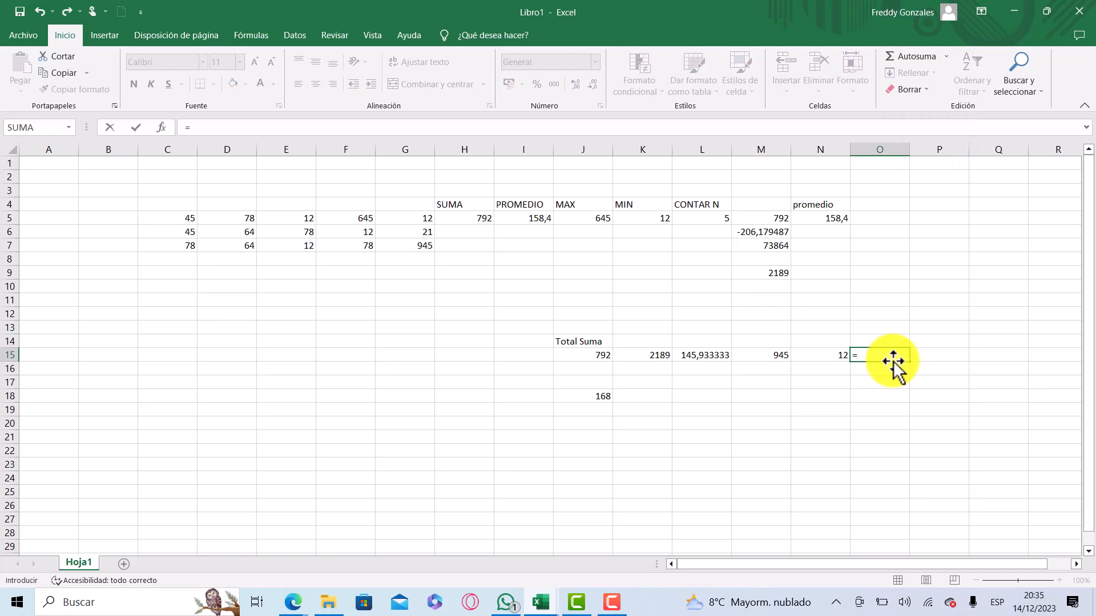
type("contar")
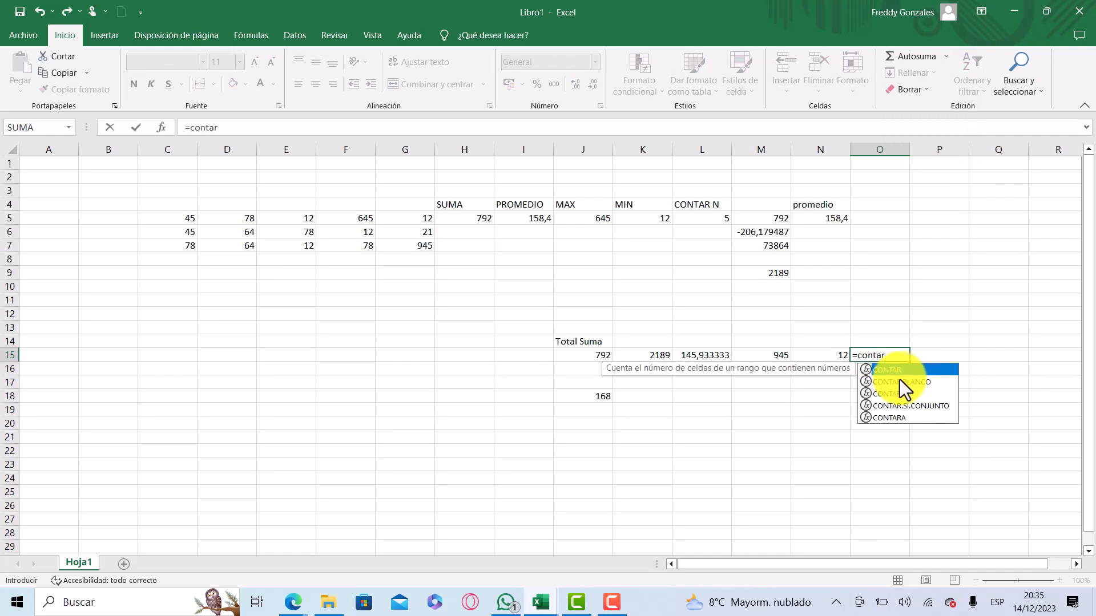
left_click(946, 56)
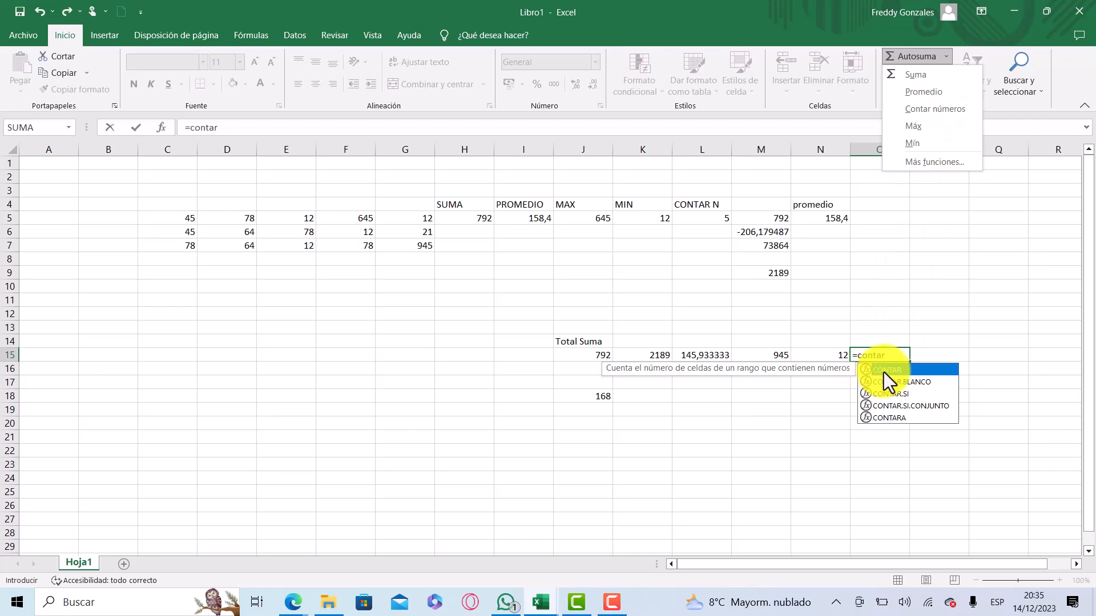
left_click(891, 355)
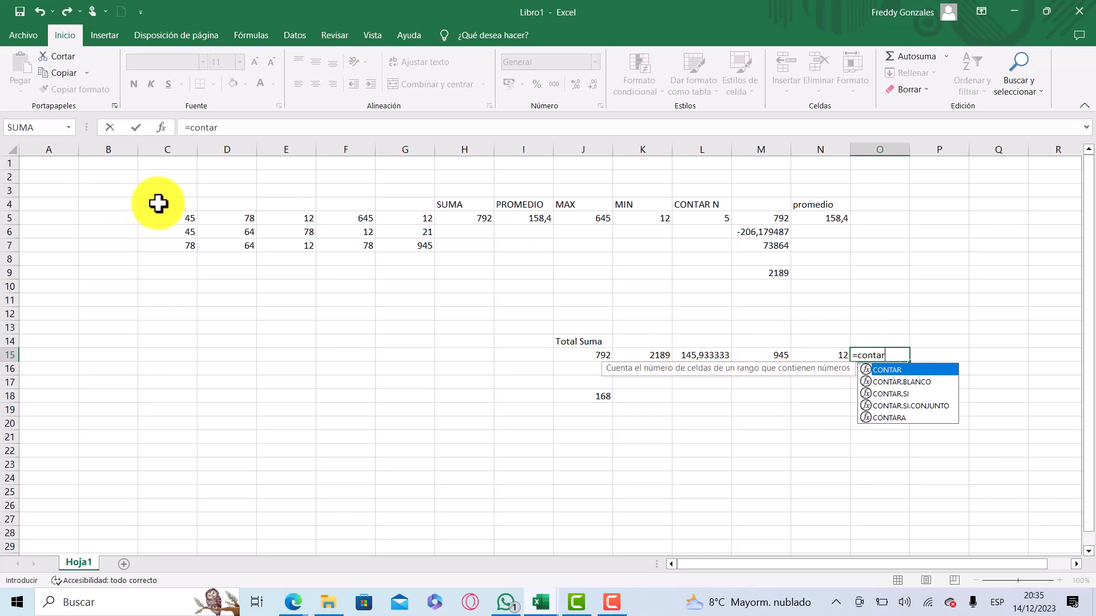
Step: Complete the CONTAR formula in O15 with the range C4:N9 and keep its result cell selected
left_click_drag(159, 203, 829, 279)
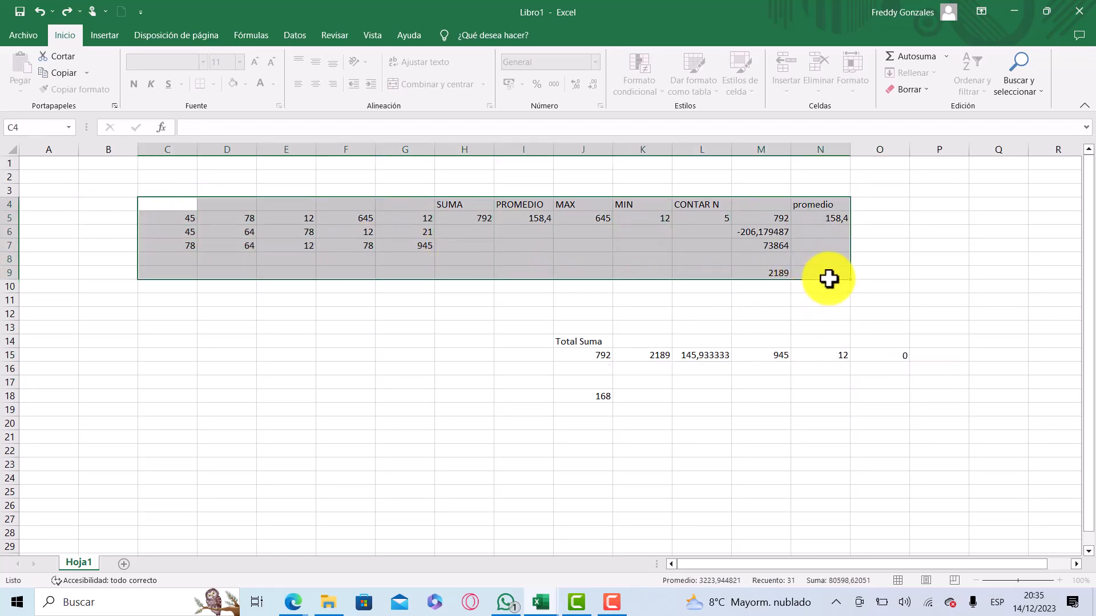
left_click(865, 352)
left_click(251, 128)
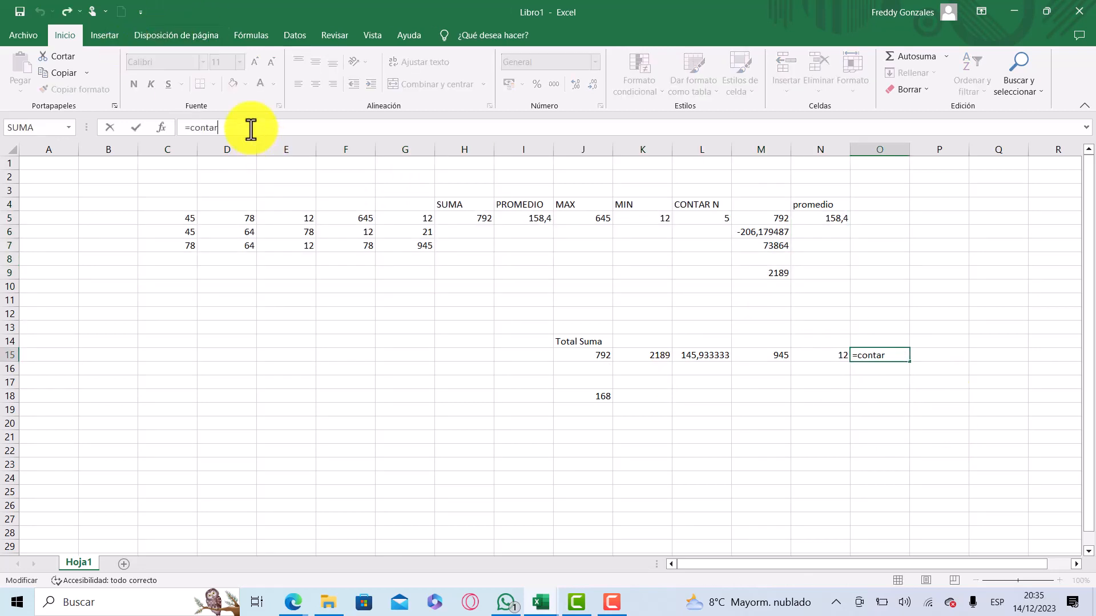
type("(")
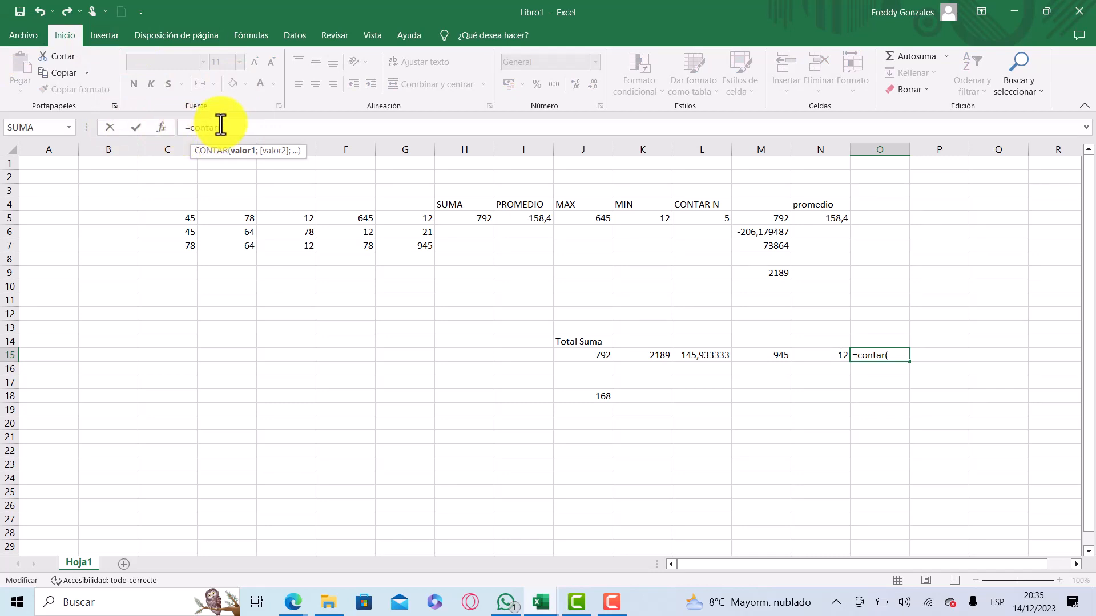
left_click_drag(164, 202, 426, 234)
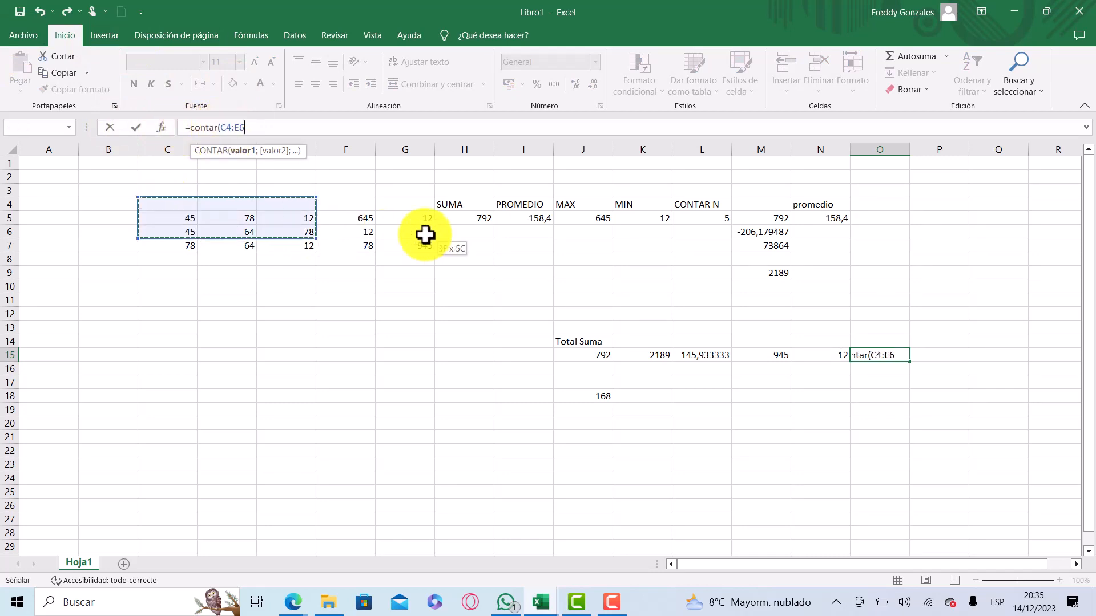
left_click_drag(746, 264, 816, 280)
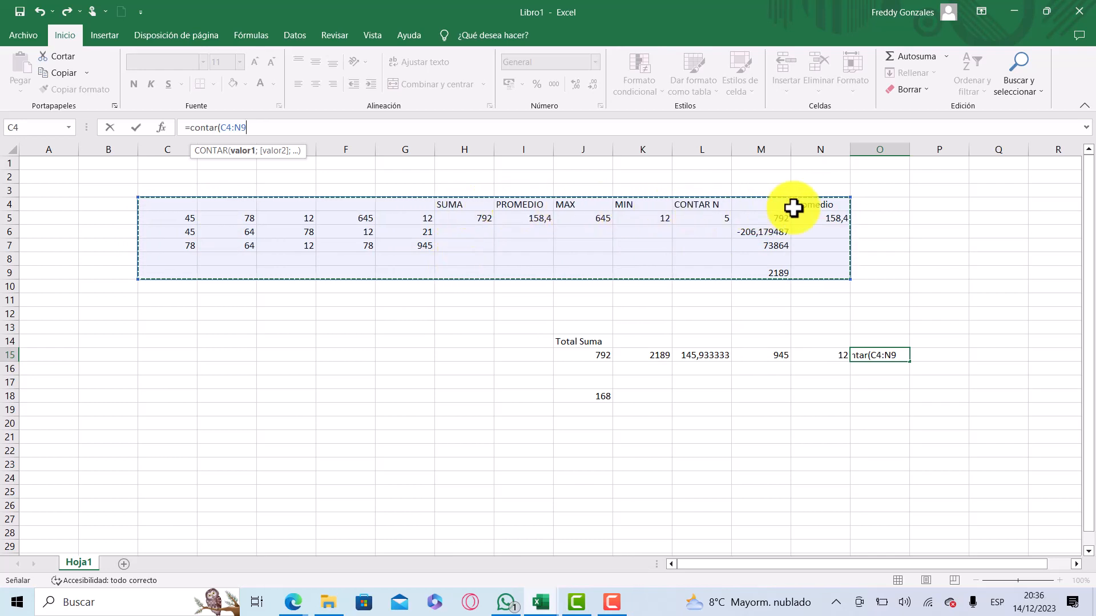
left_click(863, 356)
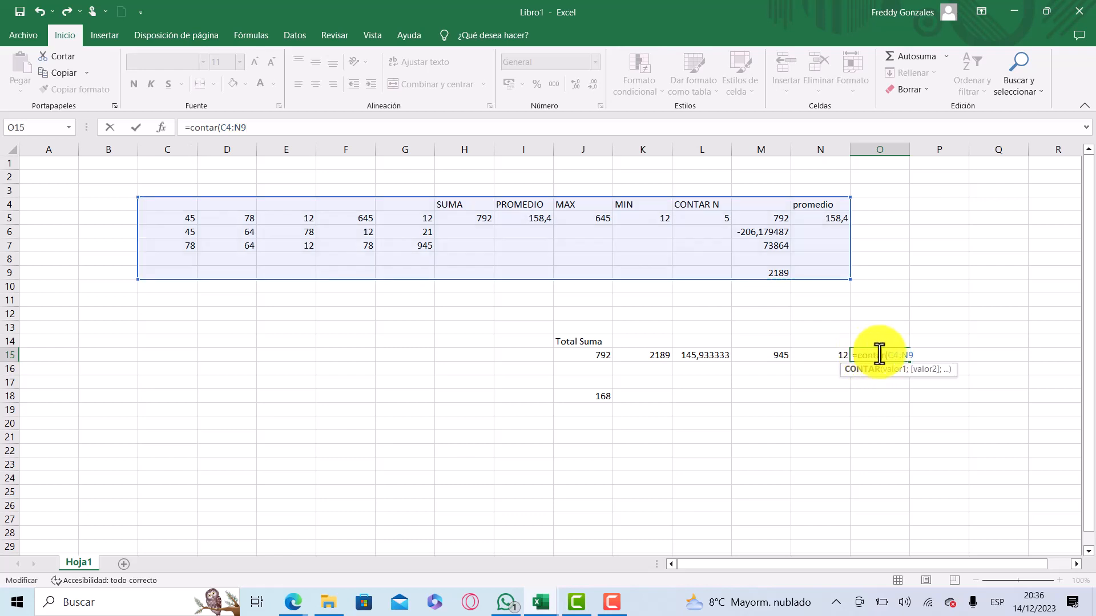
left_click(915, 357)
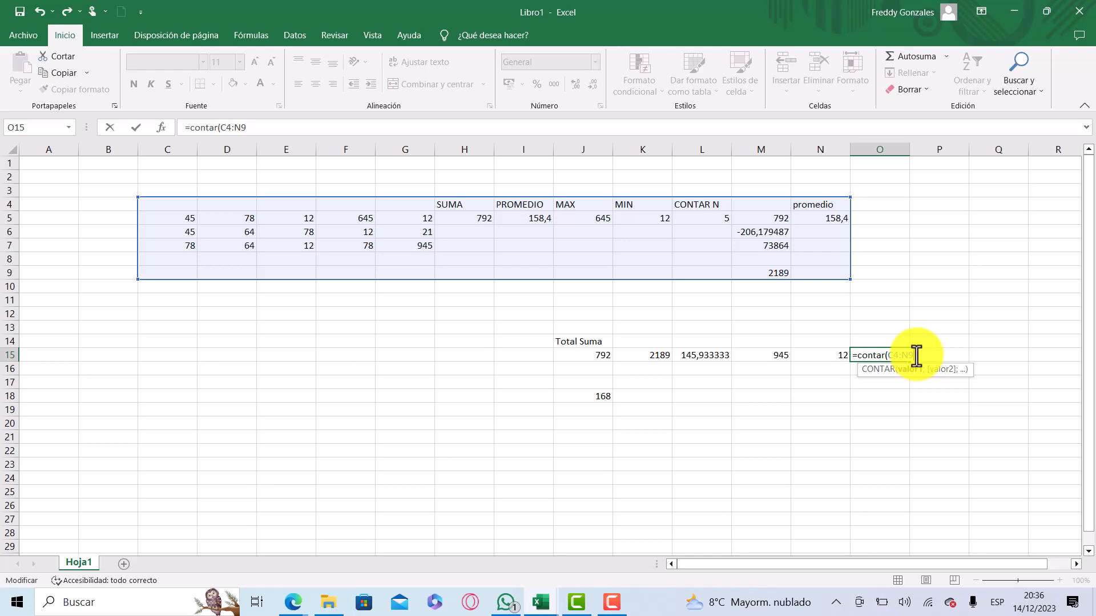
key("Return")
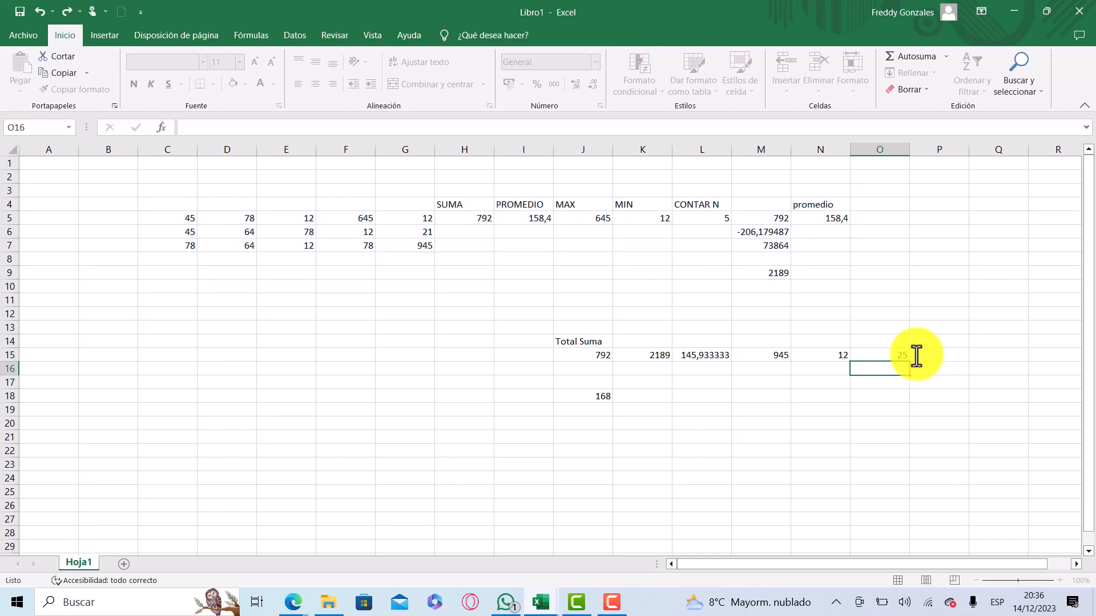
left_click(887, 355)
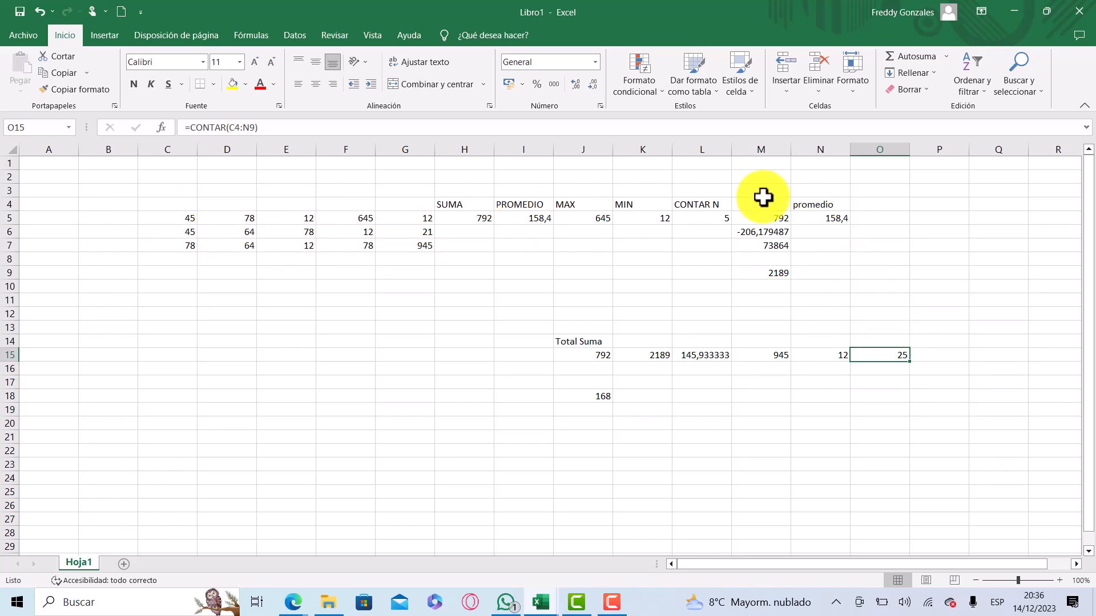
Step: Examine the equals sign, function name and highlighted range of the CONTAR formula in O15
left_click(367, 130)
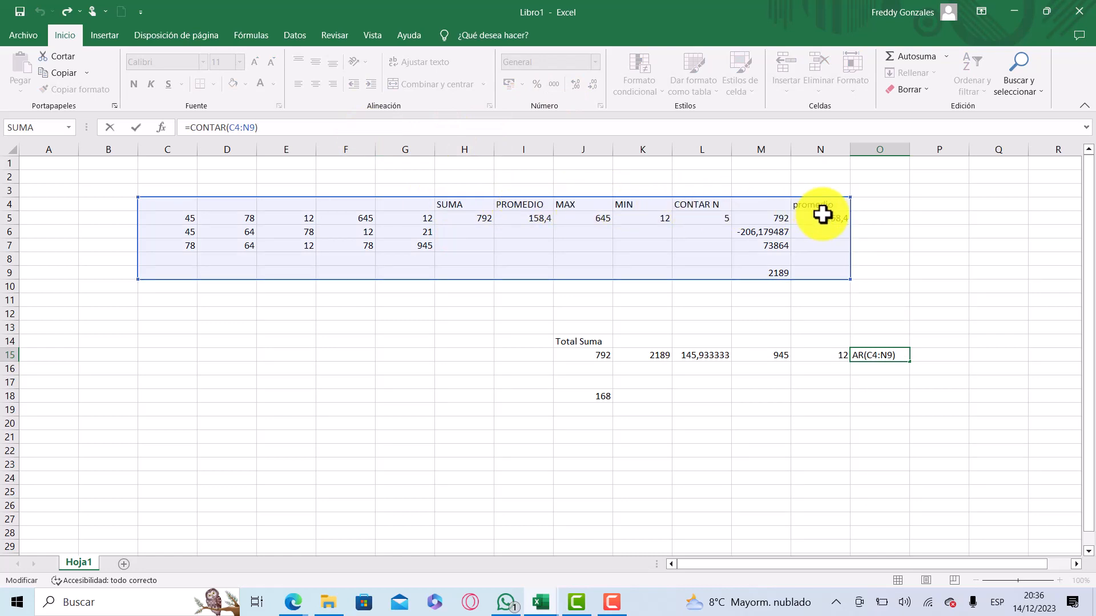
left_click(207, 127)
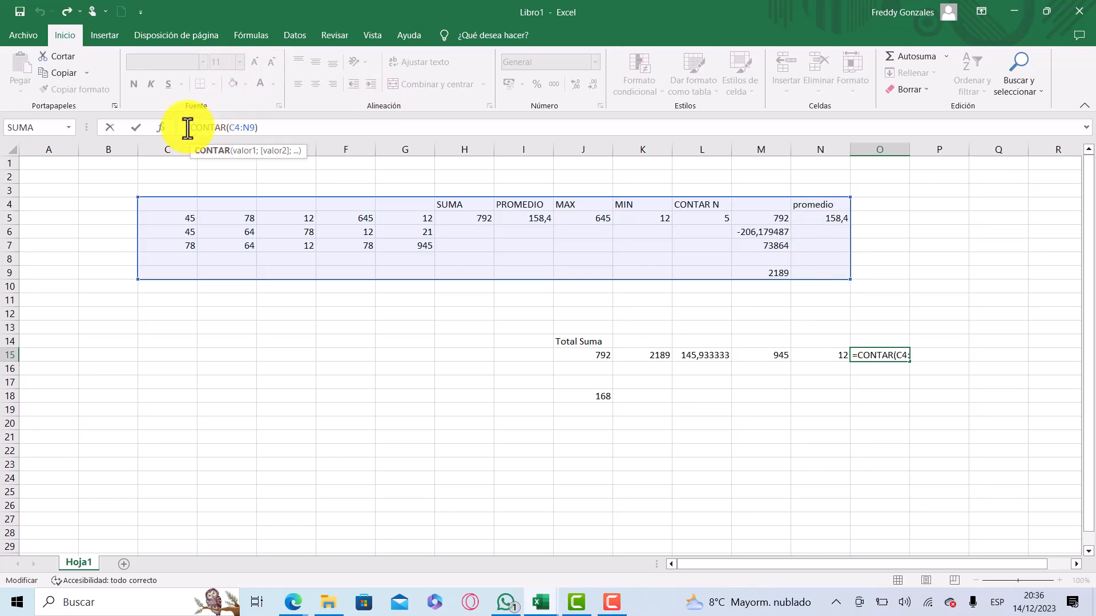
left_click(188, 129)
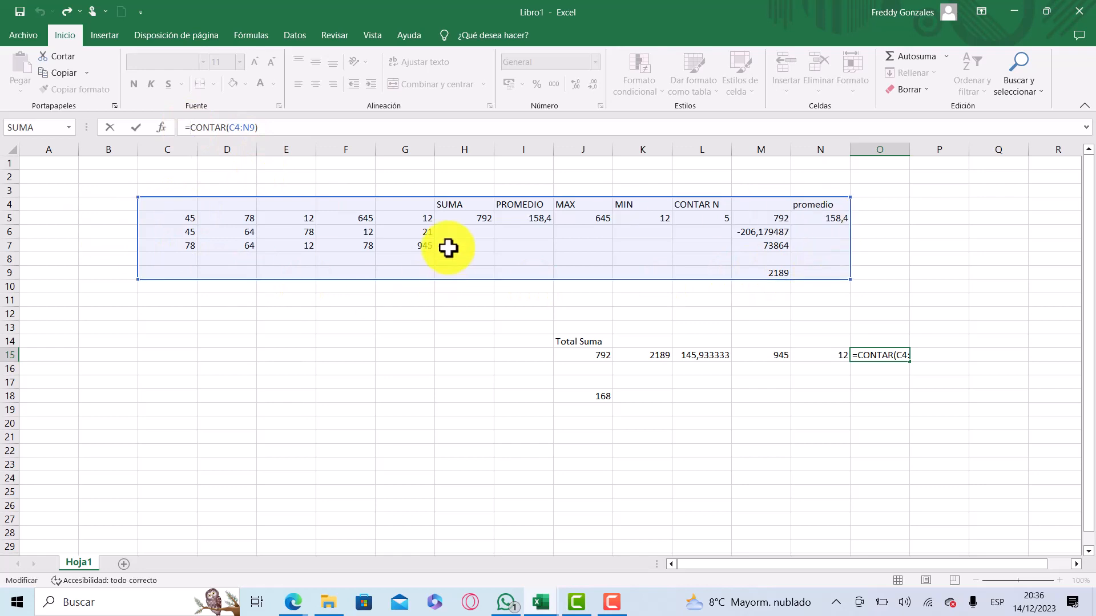
key("ctrl+Return")
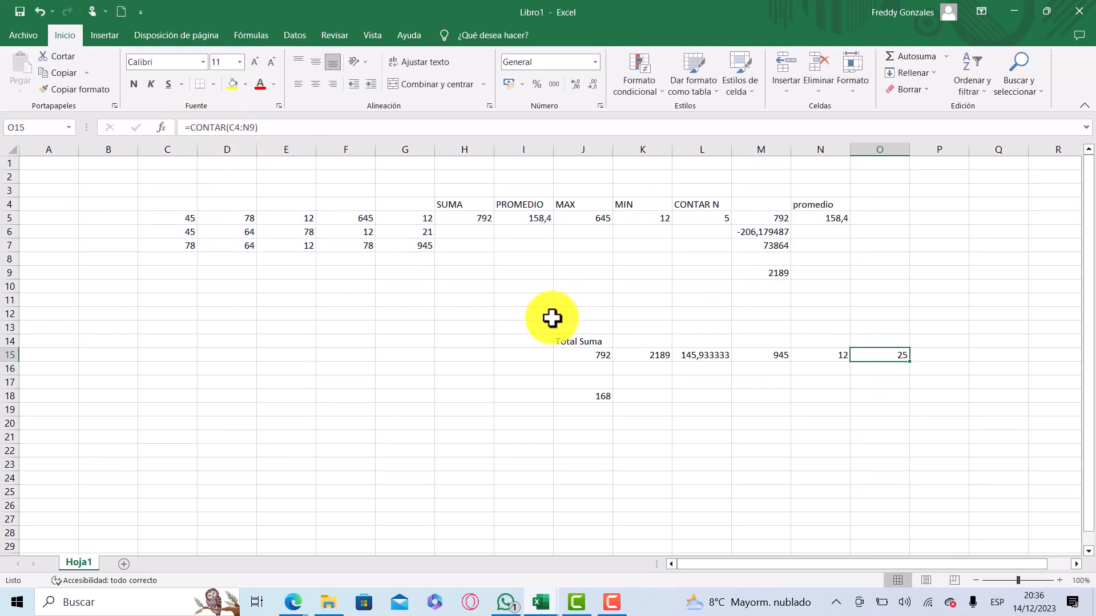
Step: Examine the parts of the SUMA formula in J15: equals sign, function name, parentheses and range C5:G5
left_click(575, 353)
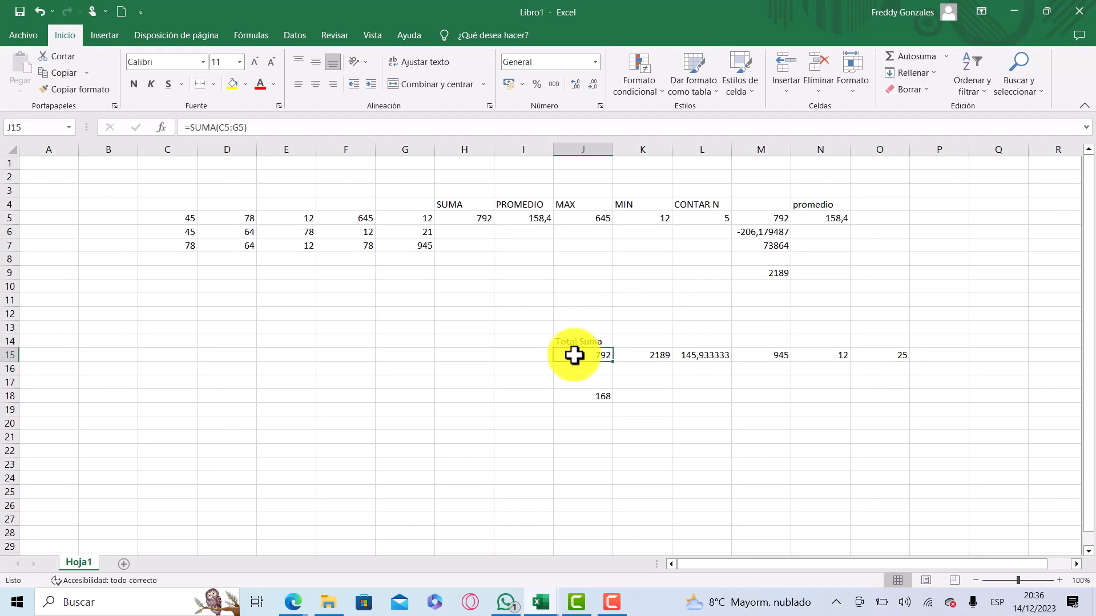
left_click(210, 124)
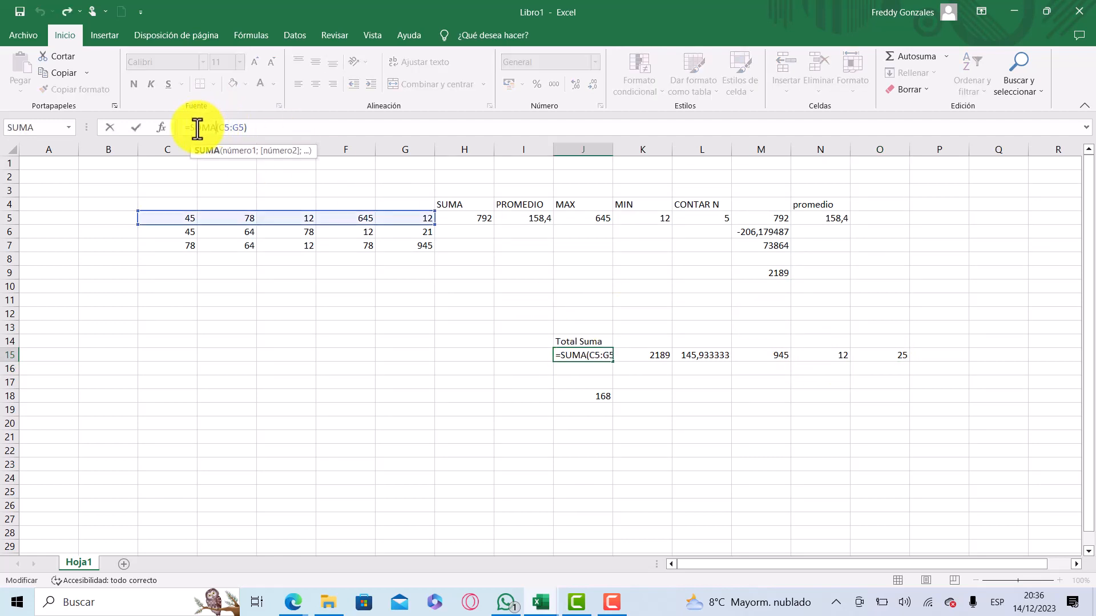
left_click(182, 132)
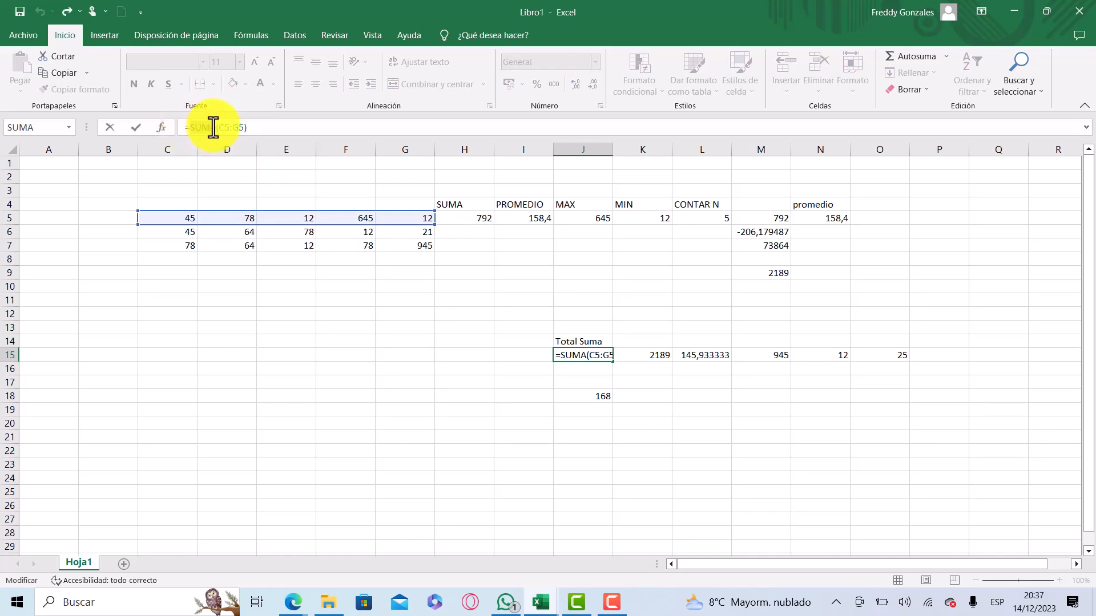
left_click_drag(214, 127, 219, 126)
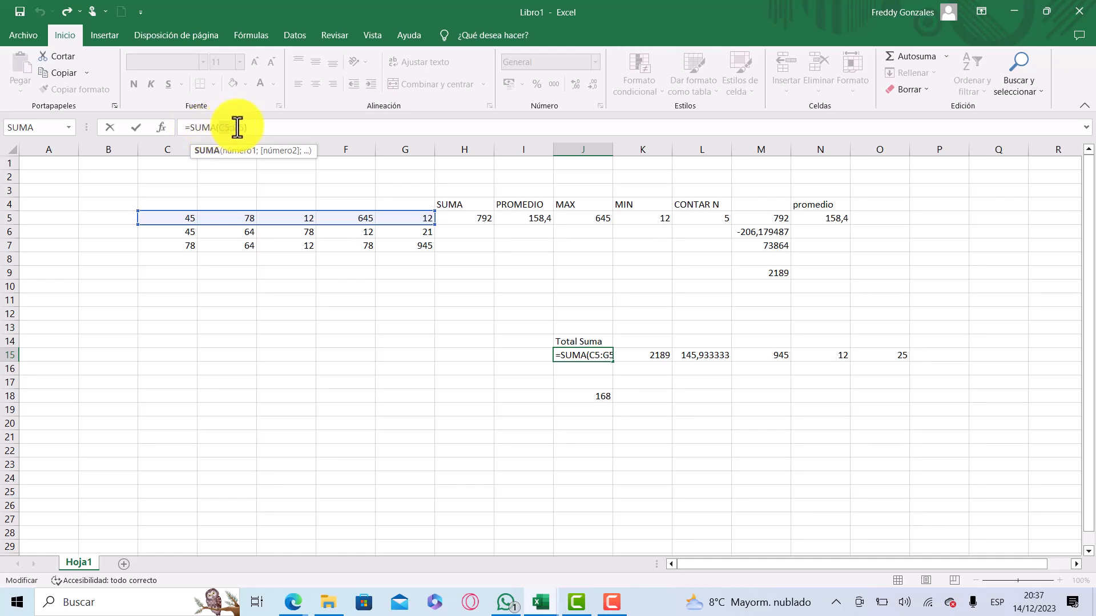
type(")")
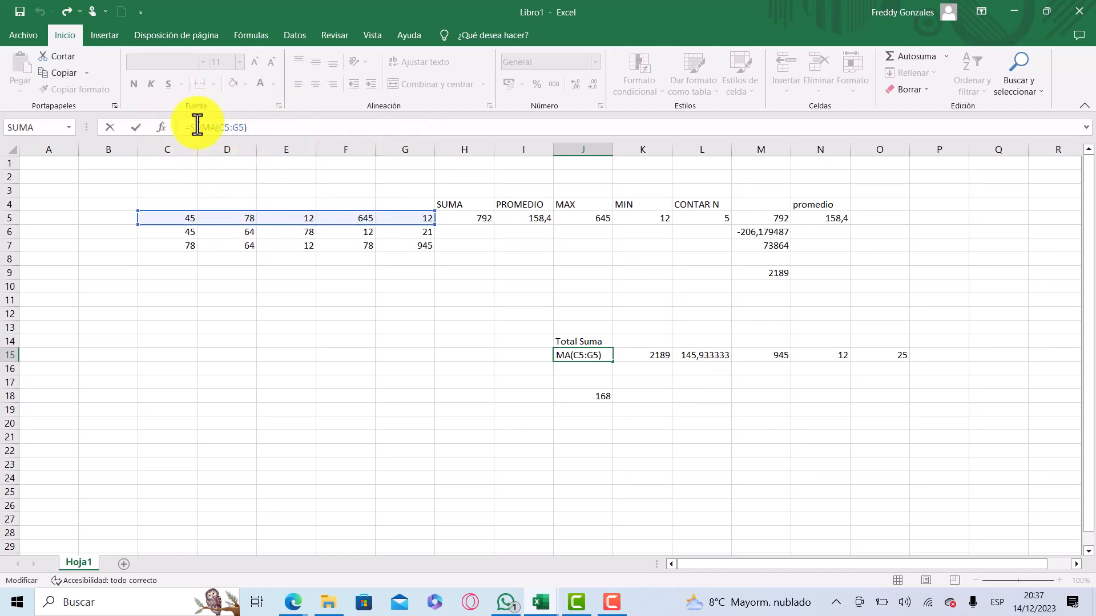
left_click_drag(183, 127, 255, 128)
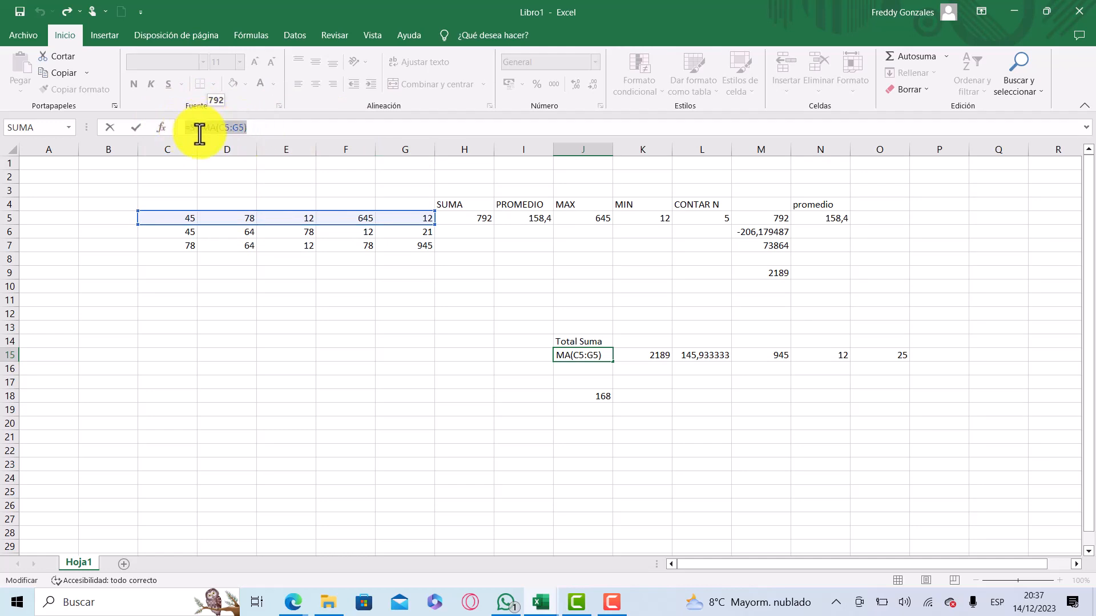
left_click(388, 368)
Step: Review the SUMA, PROMEDIO, MAX, MIN and CONTAR formulas across J15 to O15
left_click(605, 356)
left_click(642, 357)
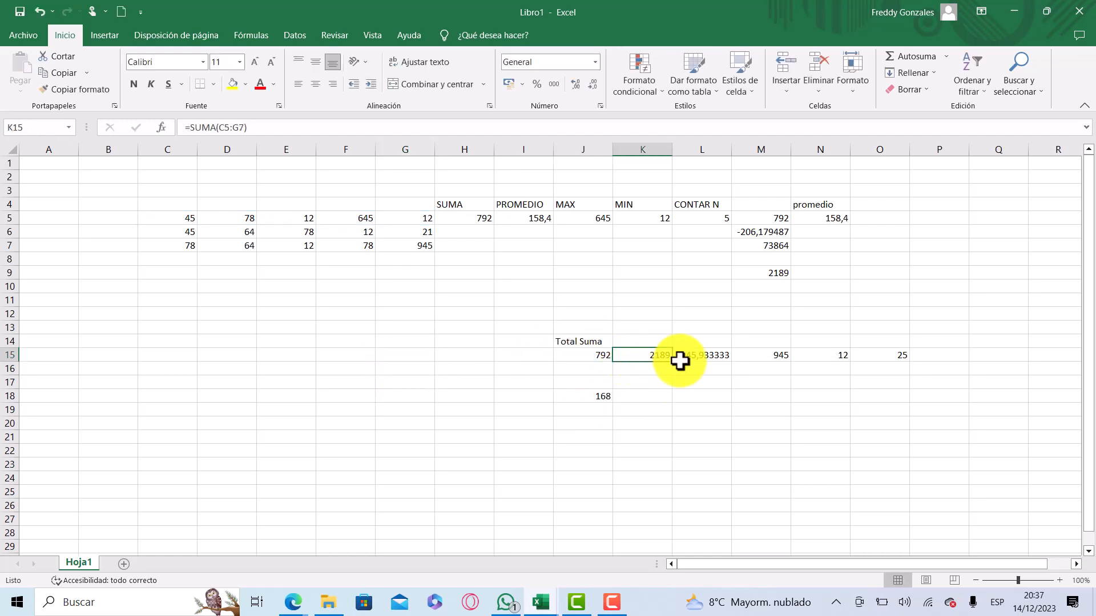
left_click(699, 355)
left_click(760, 353)
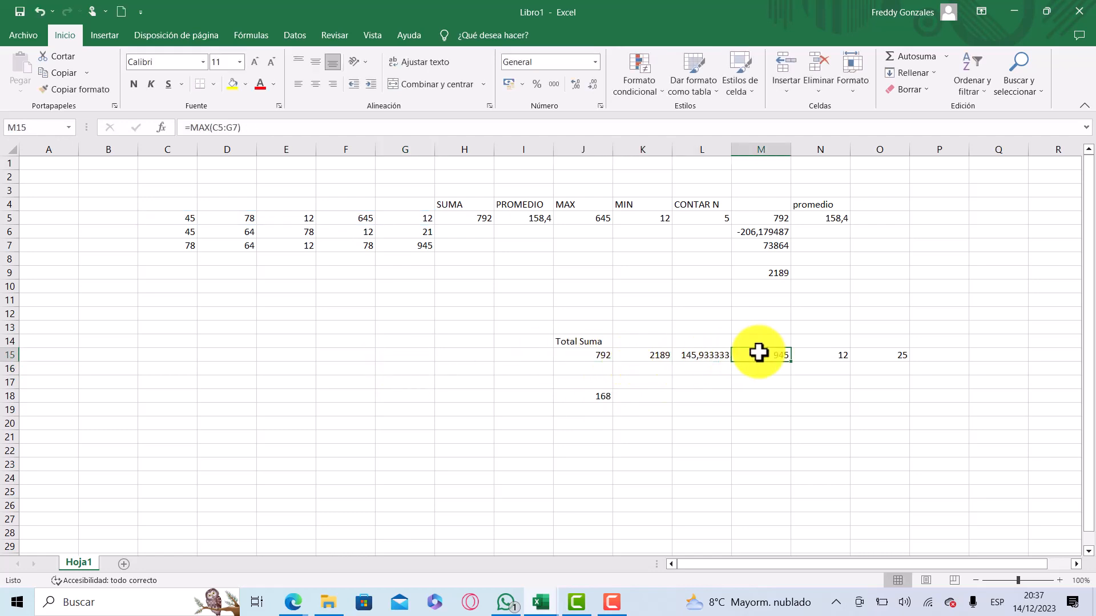
left_click(811, 354)
left_click(873, 357)
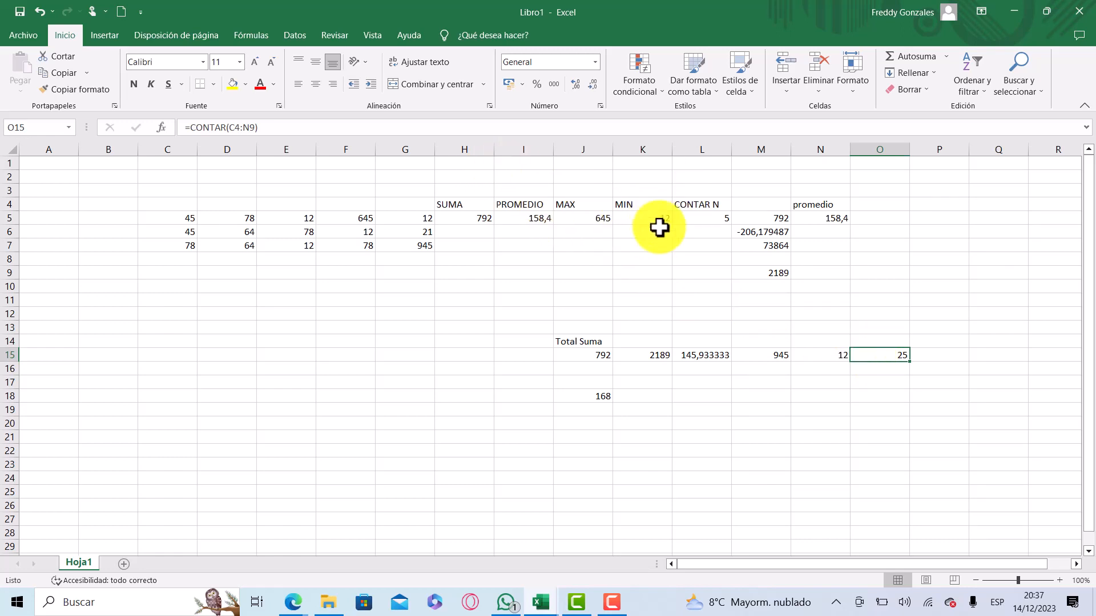
left_click(714, 358)
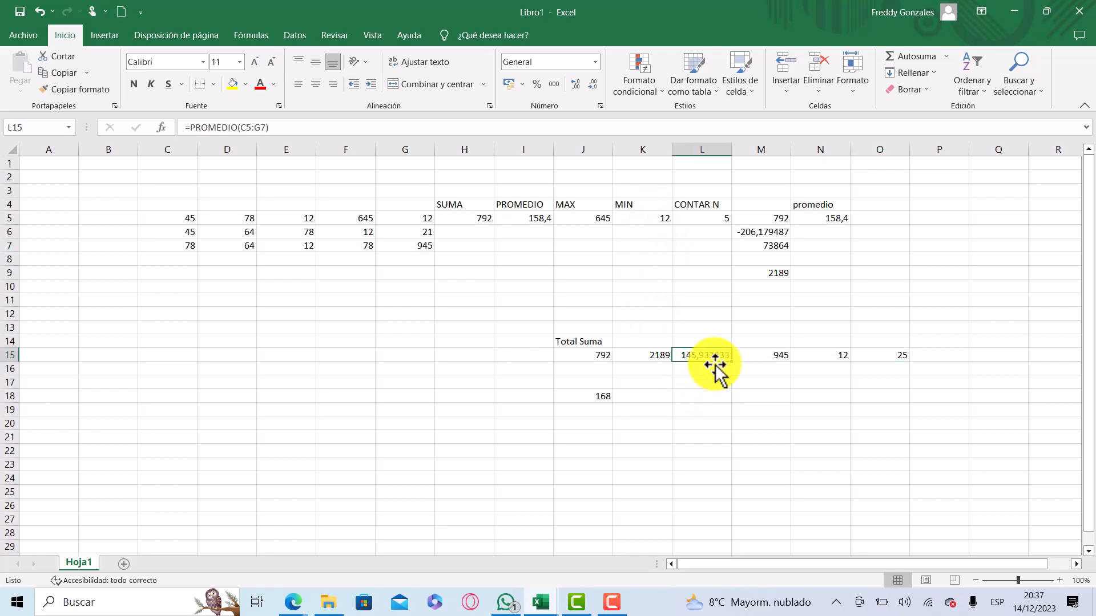
Step: Switch to the Google Meet call to check the participants and chat, and return to the Libro1 workbook in Excel
mouse_move(294, 604)
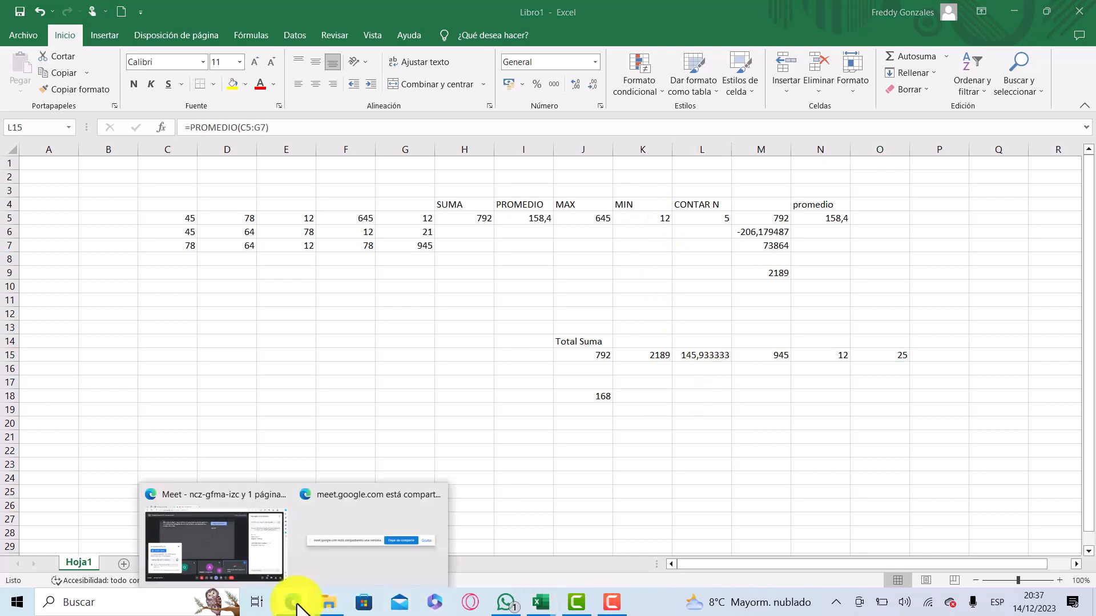
left_click(188, 549)
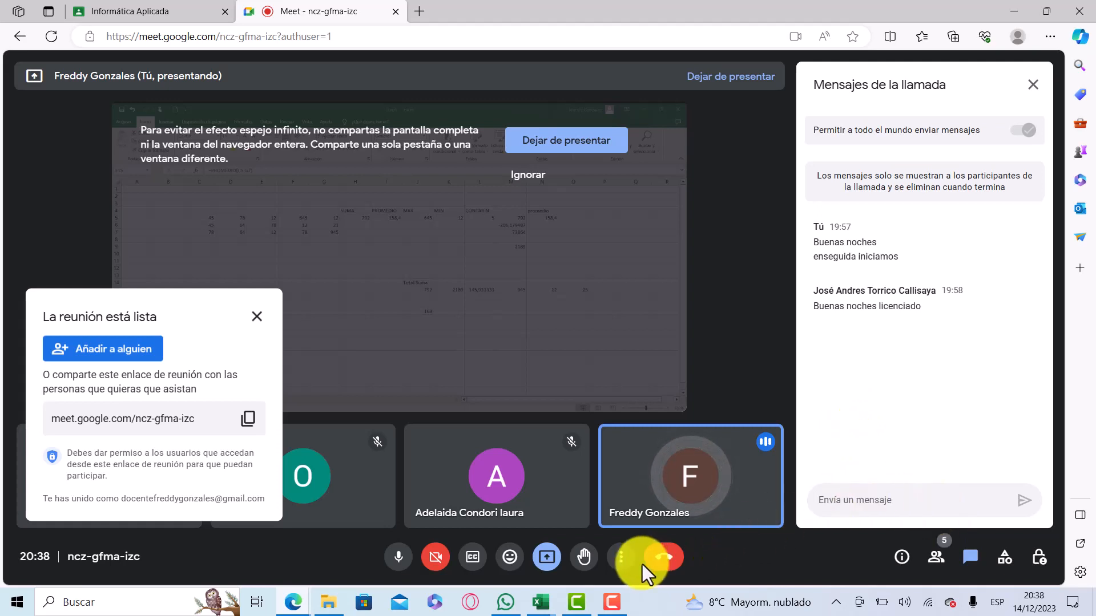
left_click(541, 601)
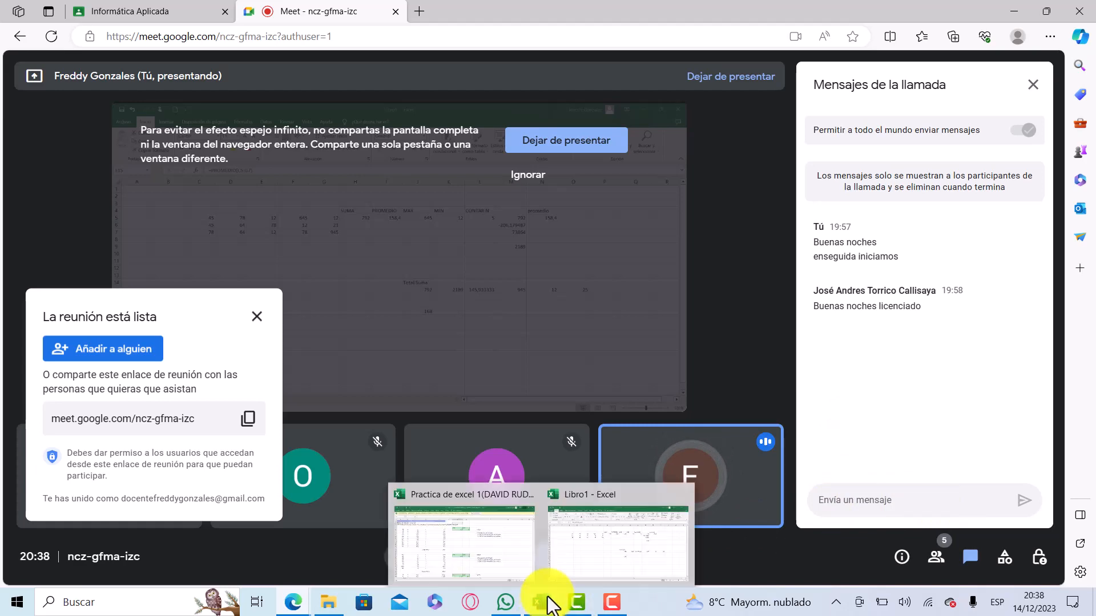
left_click(609, 526)
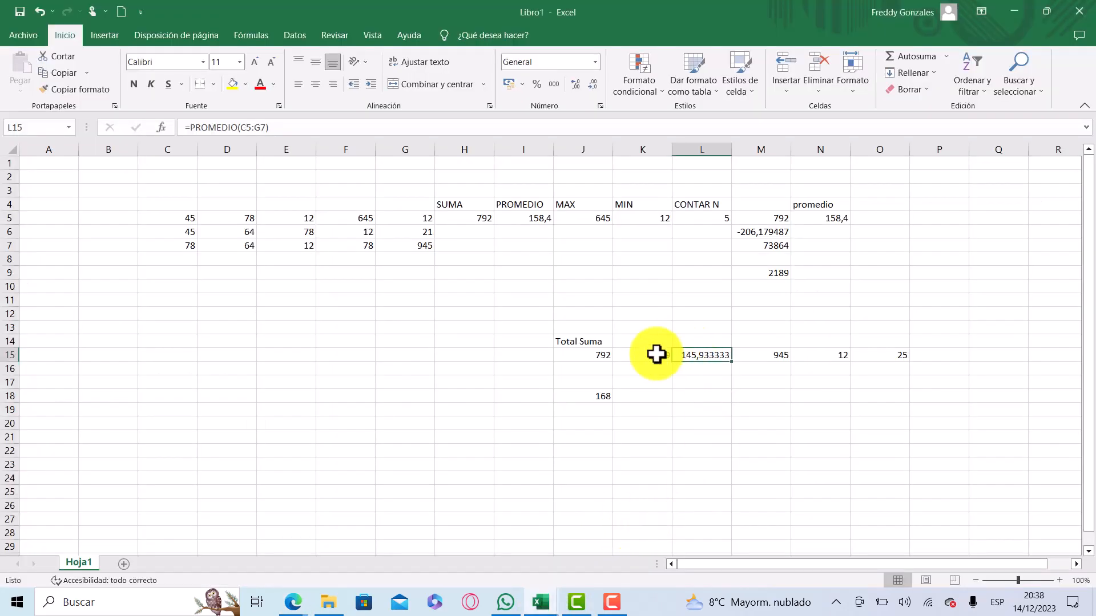
Step: Inspect the SUMA formulas in J18 and J15 to compare their ranges
left_click(643, 375)
left_click(604, 397)
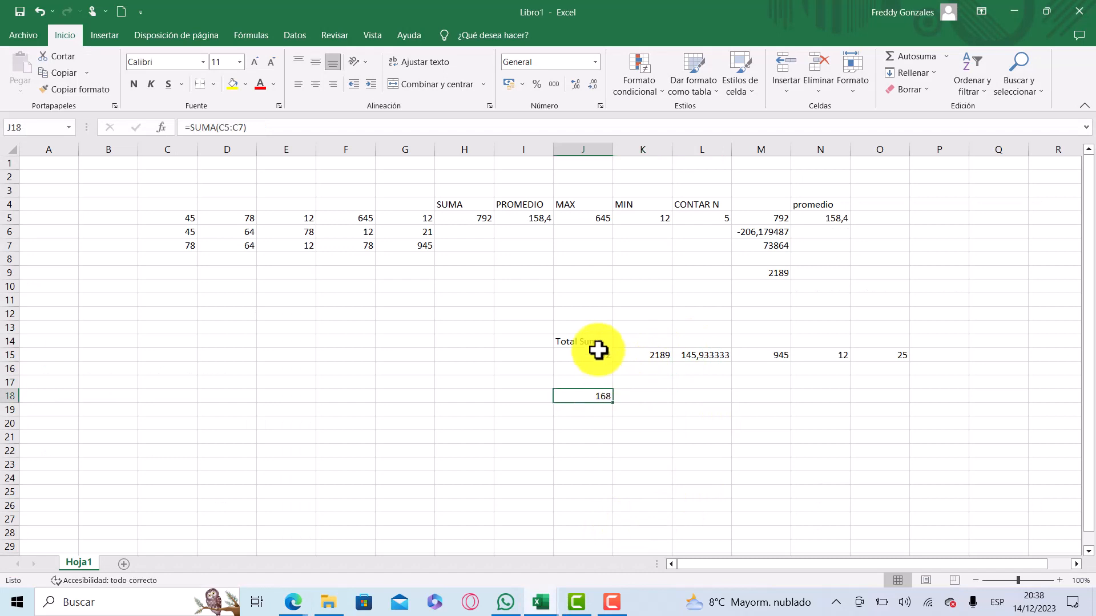
left_click(596, 349)
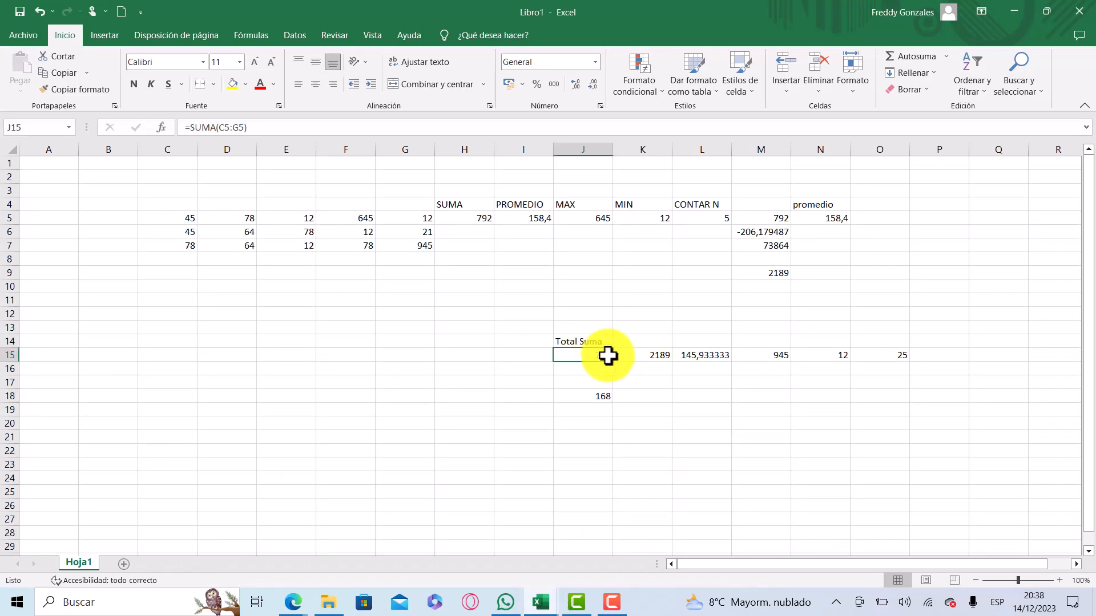
Step: Compare the single-row range of the SUMA formula in J15 with the ranges used in J18 and K15
left_click(584, 396)
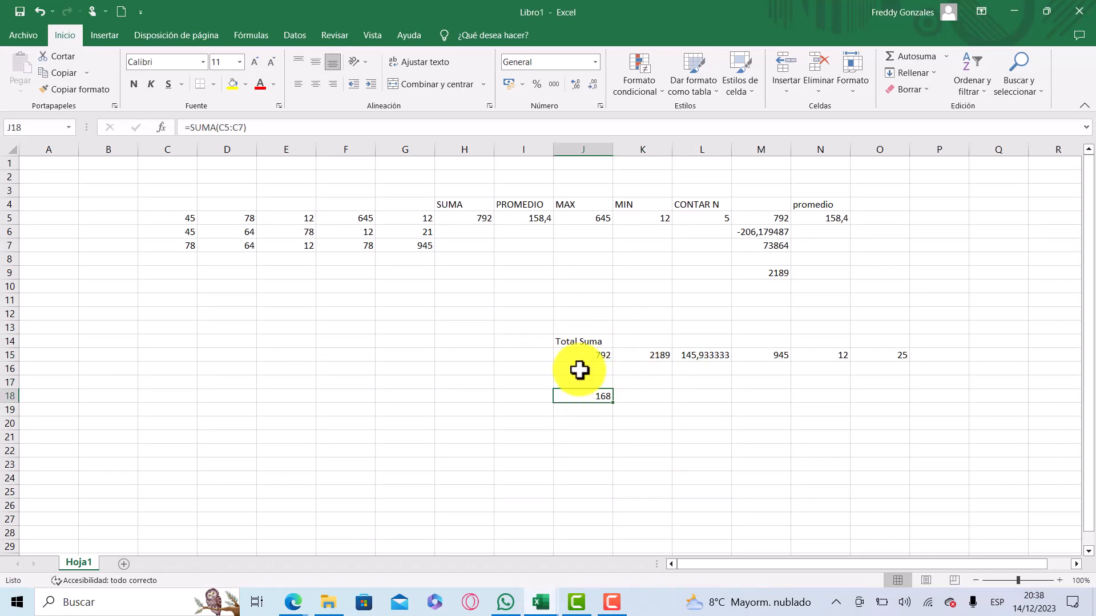
left_click(570, 355)
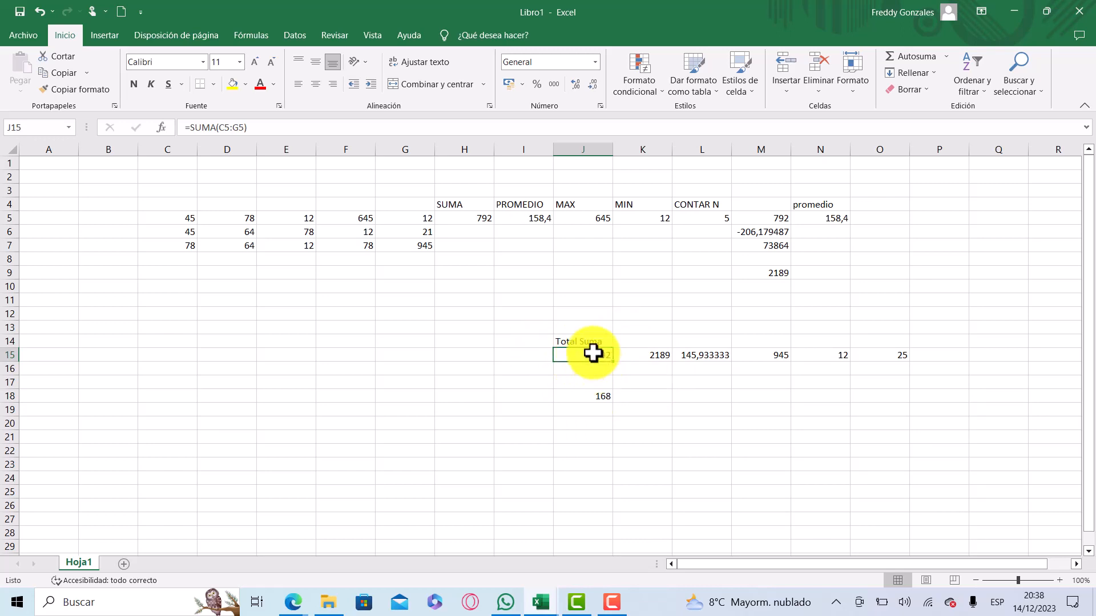
left_click(306, 128)
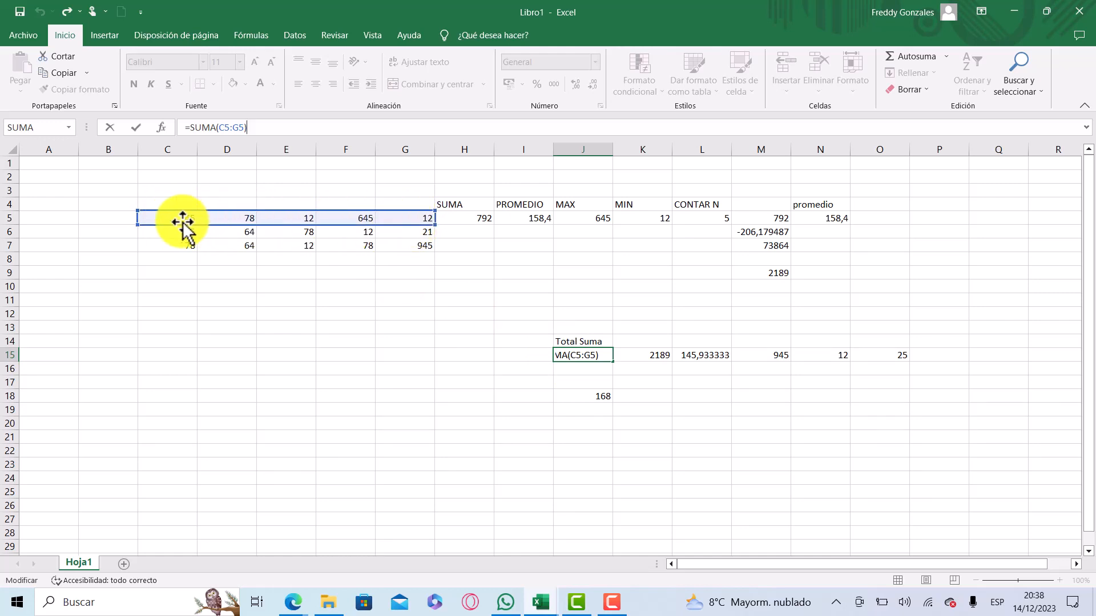
key("Return")
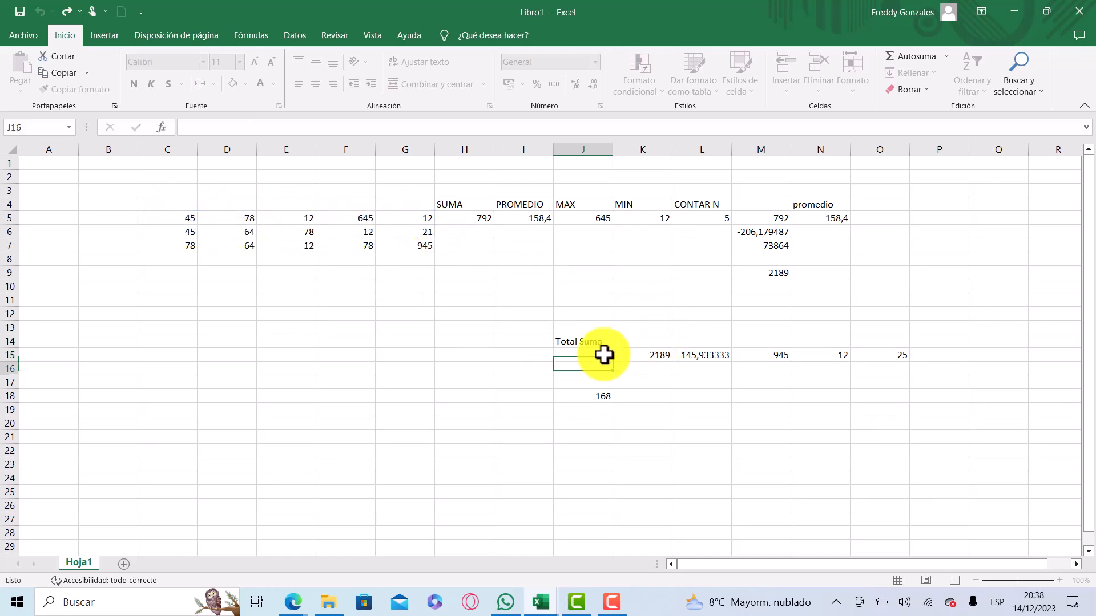
left_click(597, 355)
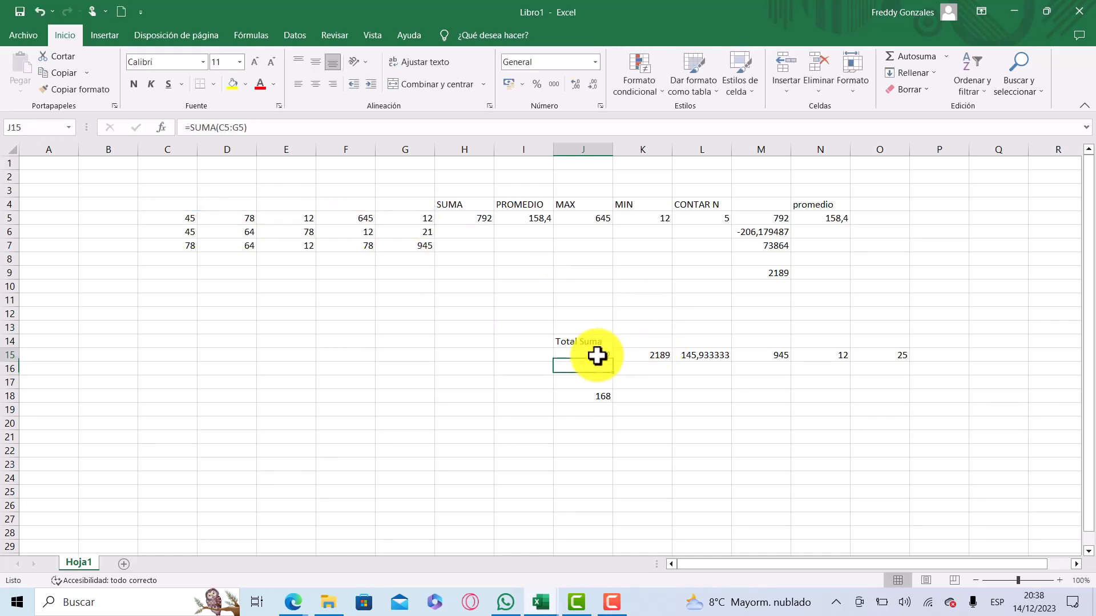
left_click(661, 359)
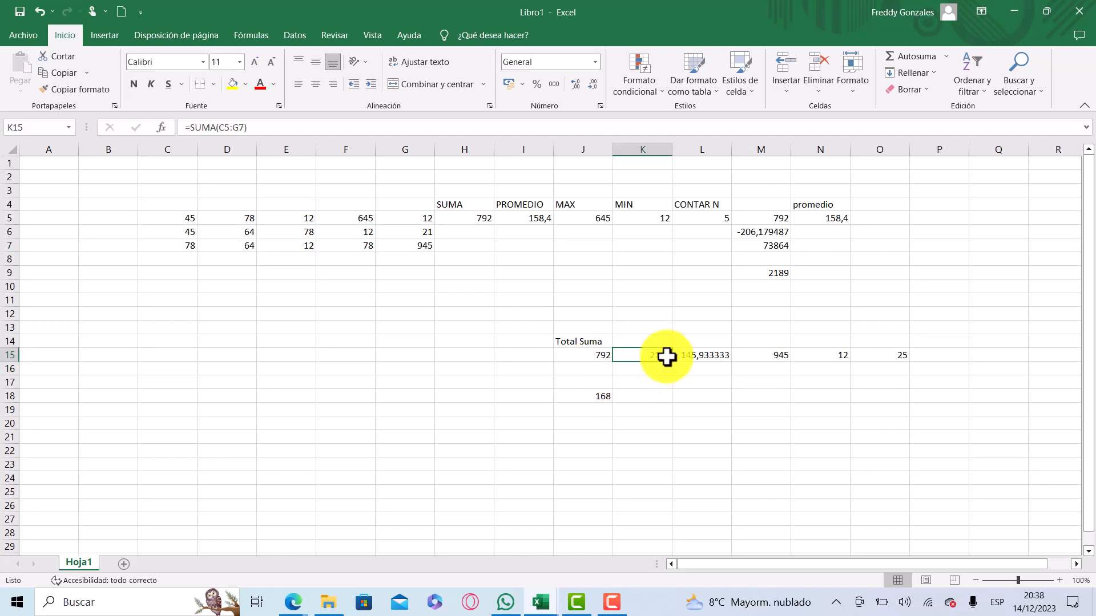
left_click(269, 127)
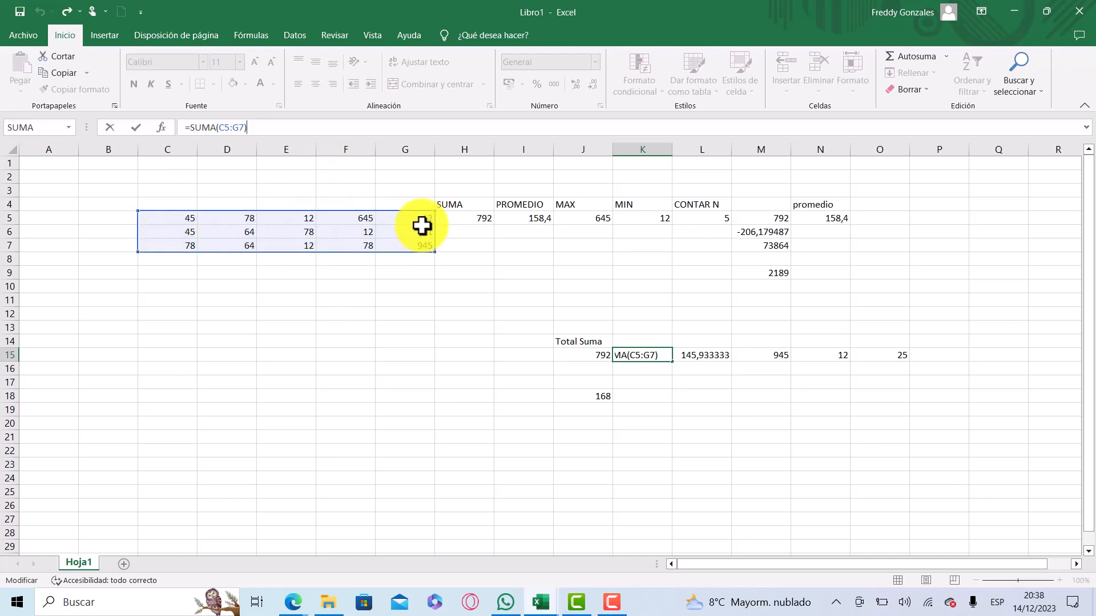
key("Return")
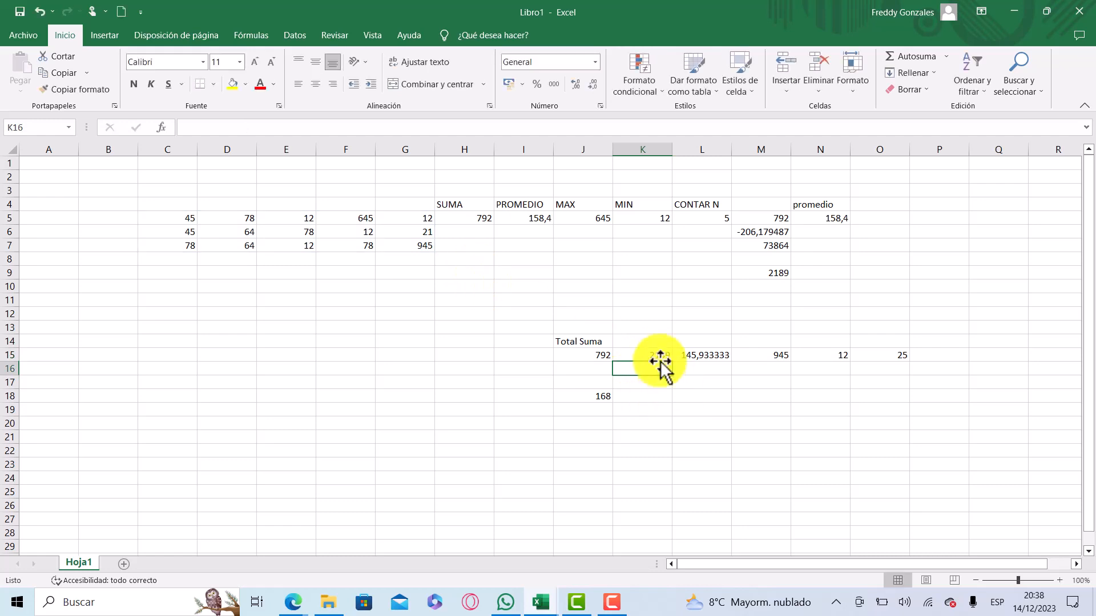
left_click(632, 357)
left_click(588, 357)
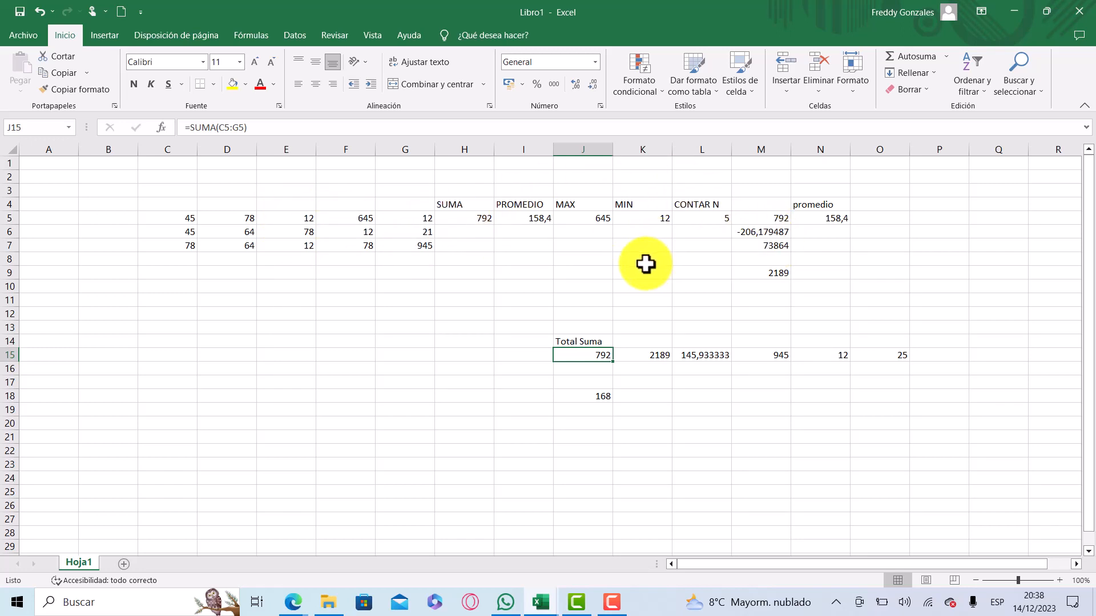
Step: Enter the heading "Total" in cell F14
left_click(474, 381)
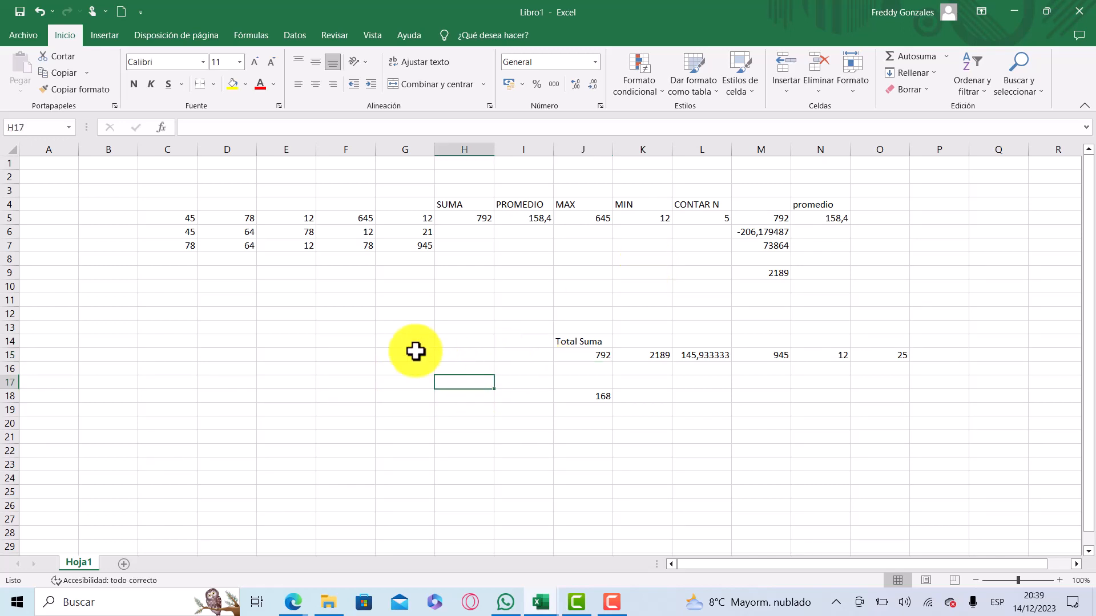
left_click(313, 340)
left_click(335, 342)
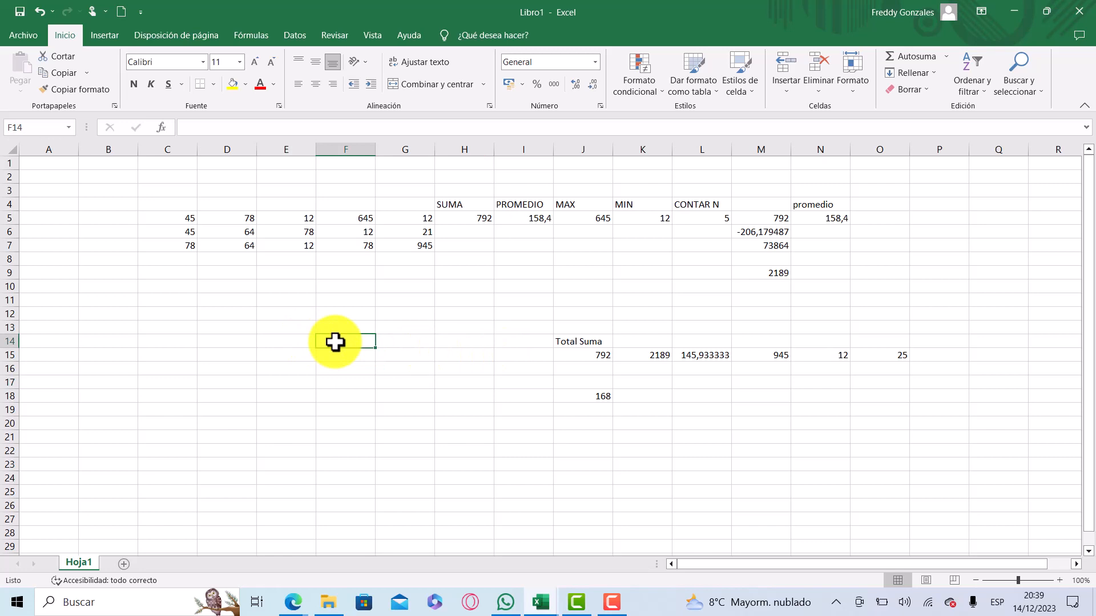
type("Total")
key("Return")
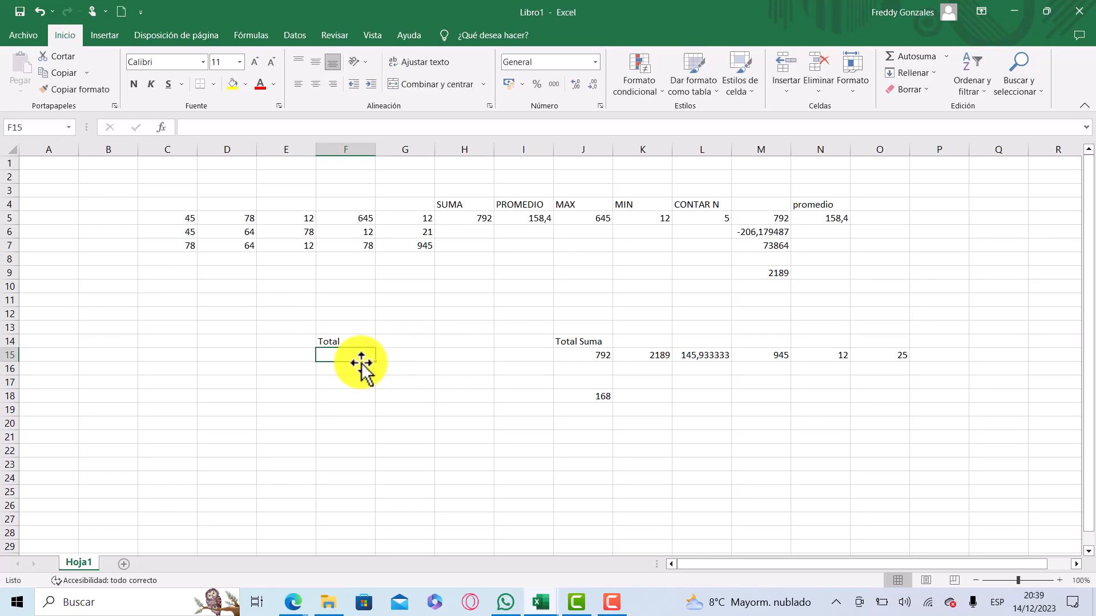
Step: Enter the formula =suma(C5:C7;E5:E7;G5:G7;M9) in F15 to add three separate column ranges and one single cell
type("=")
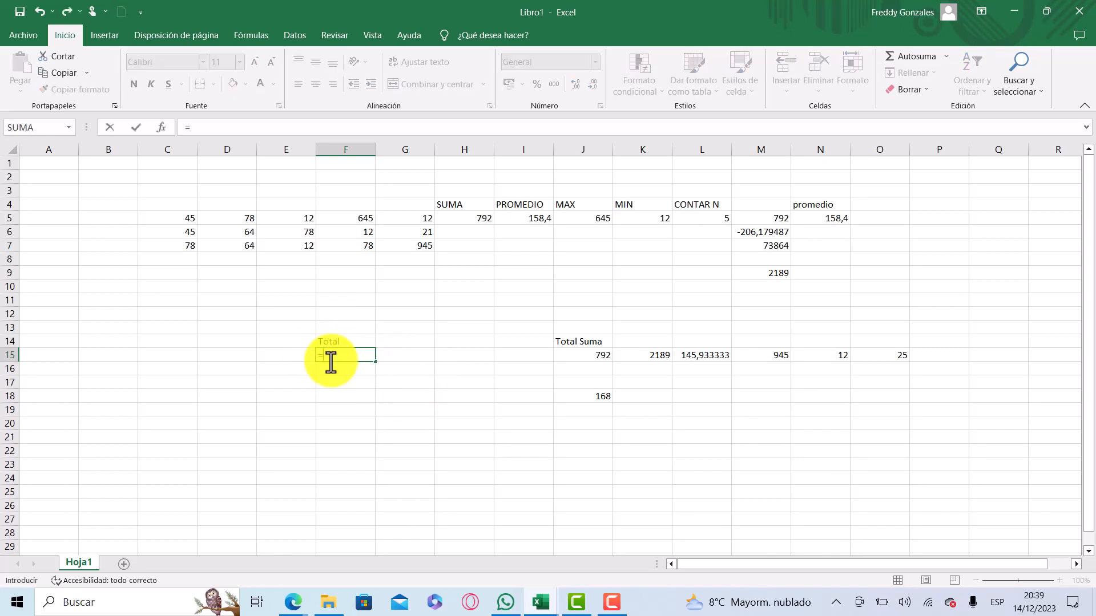
type("sum")
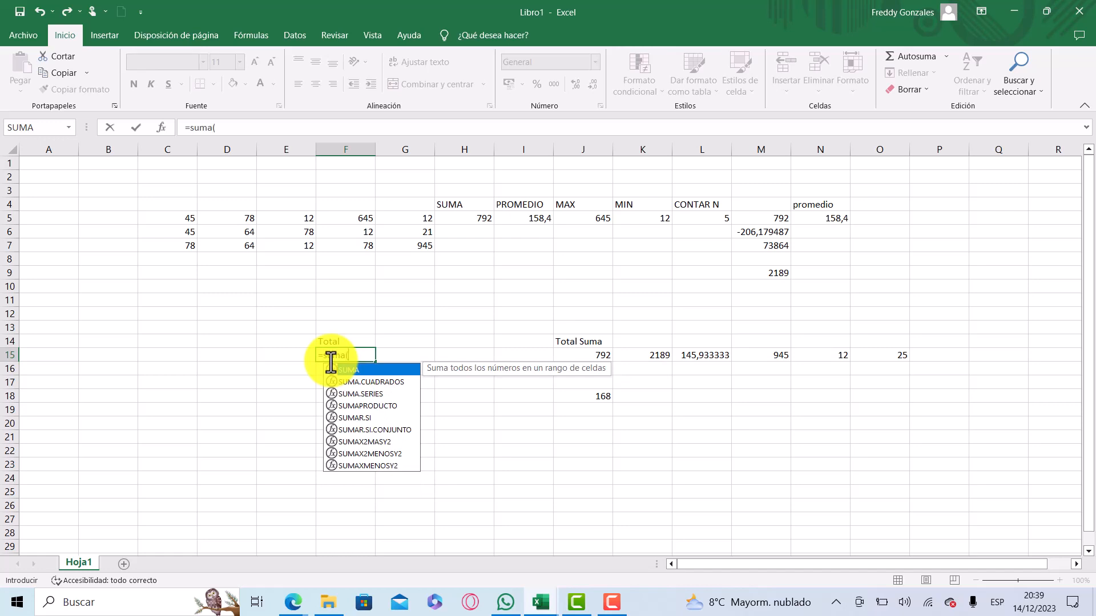
type("a(")
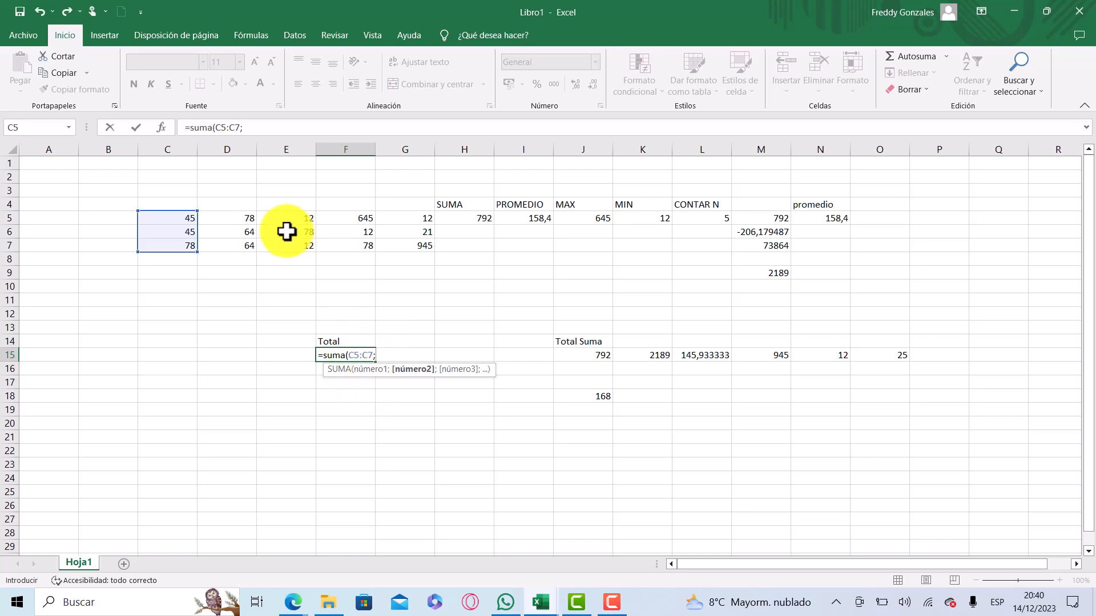
left_click_drag(290, 222, 294, 247)
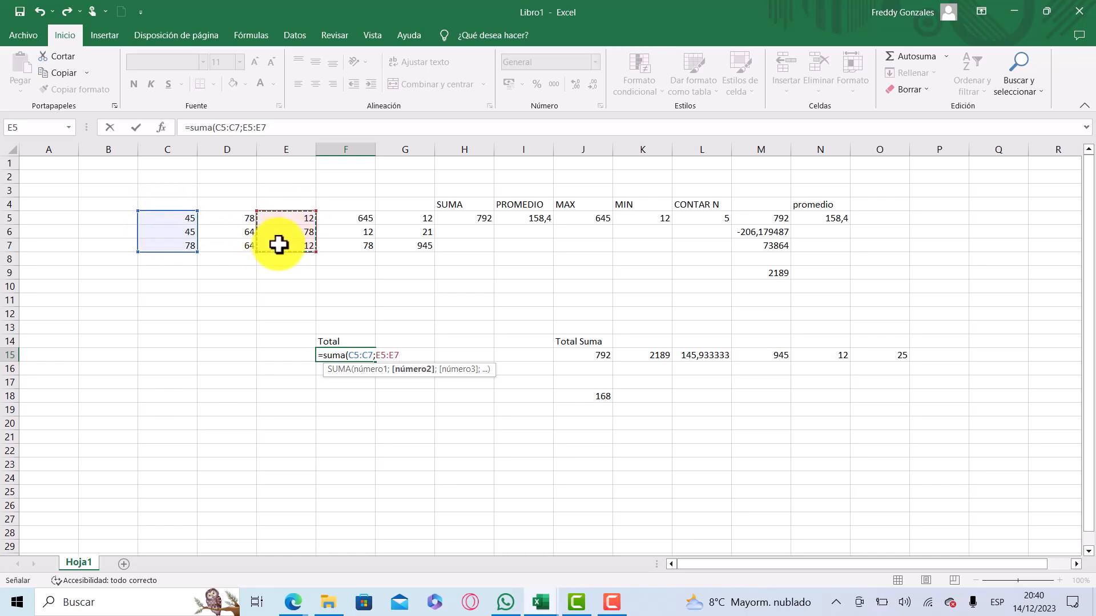
left_click(370, 356)
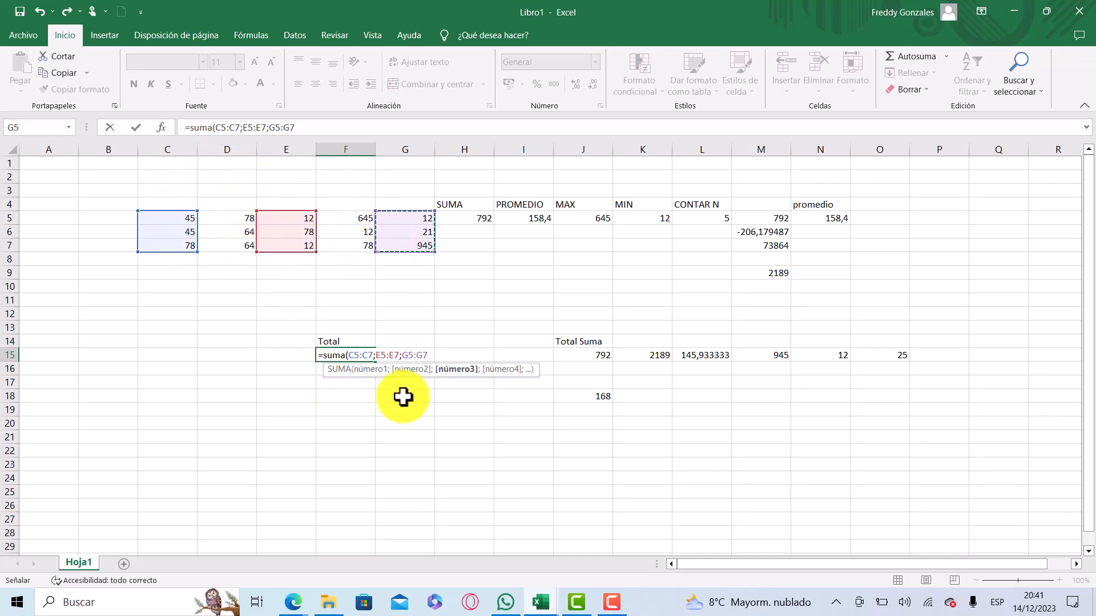
left_click(365, 355)
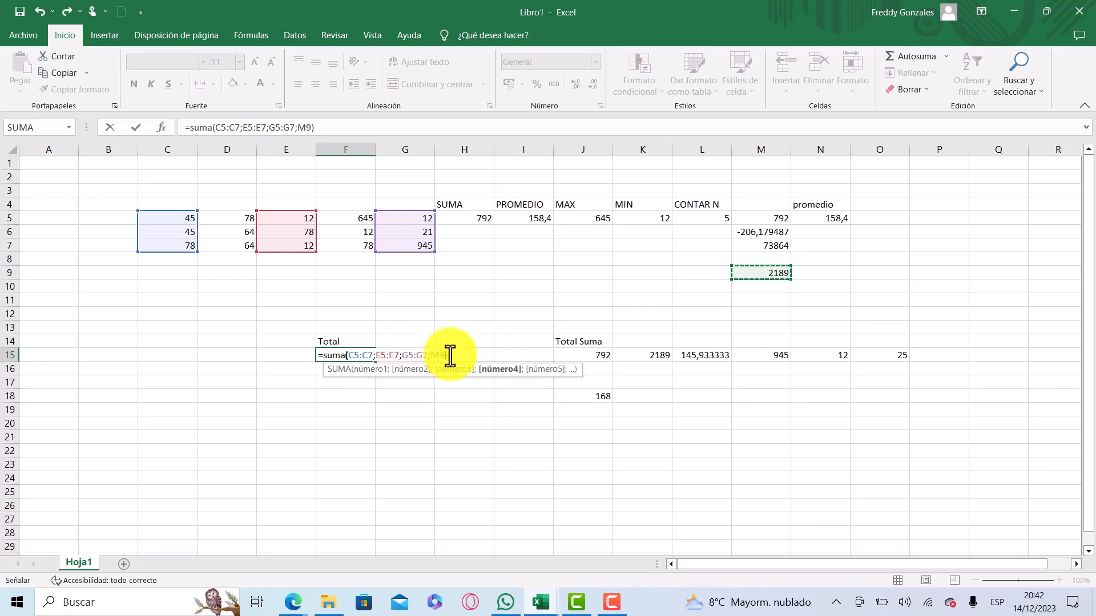
key("Return")
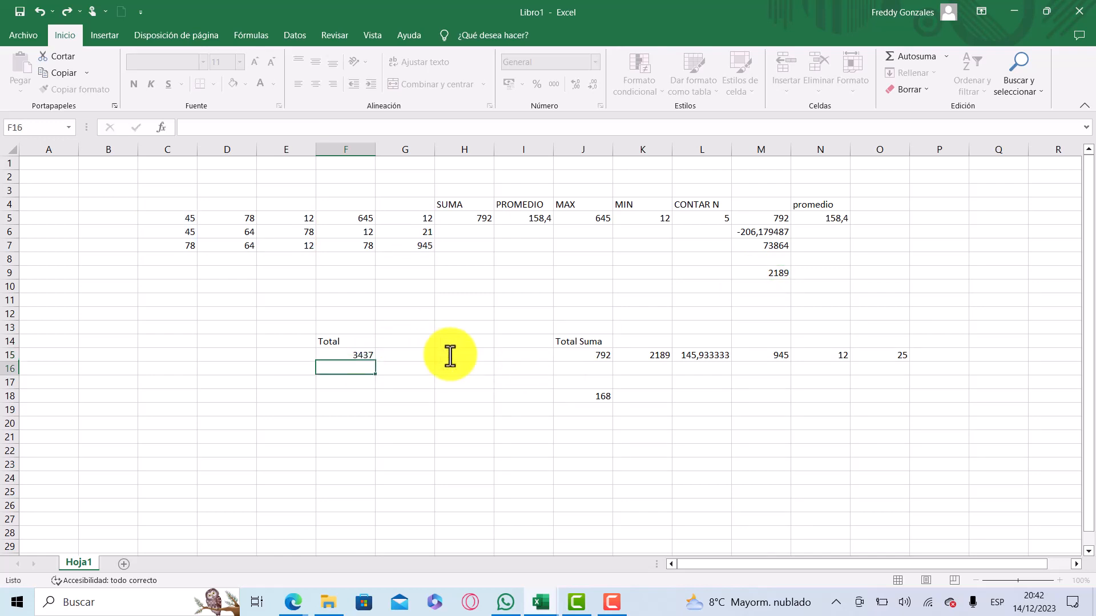
Step: Examine the F15 SUMA formula's equals sign, function name, semicolon separators, three ranges and single-cell argument M9
left_click(359, 355)
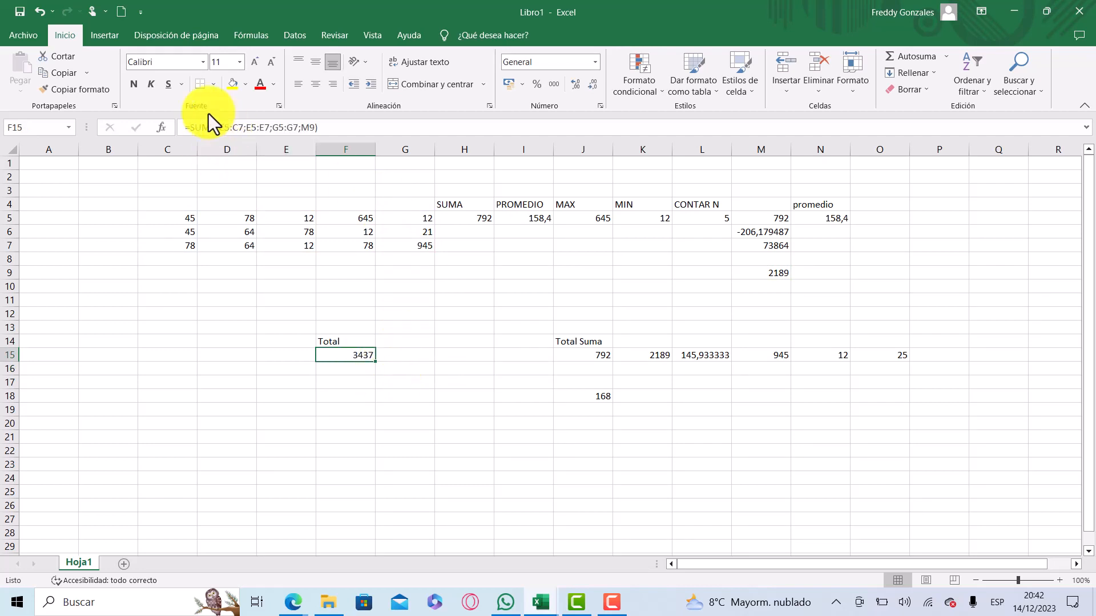
left_click(332, 127)
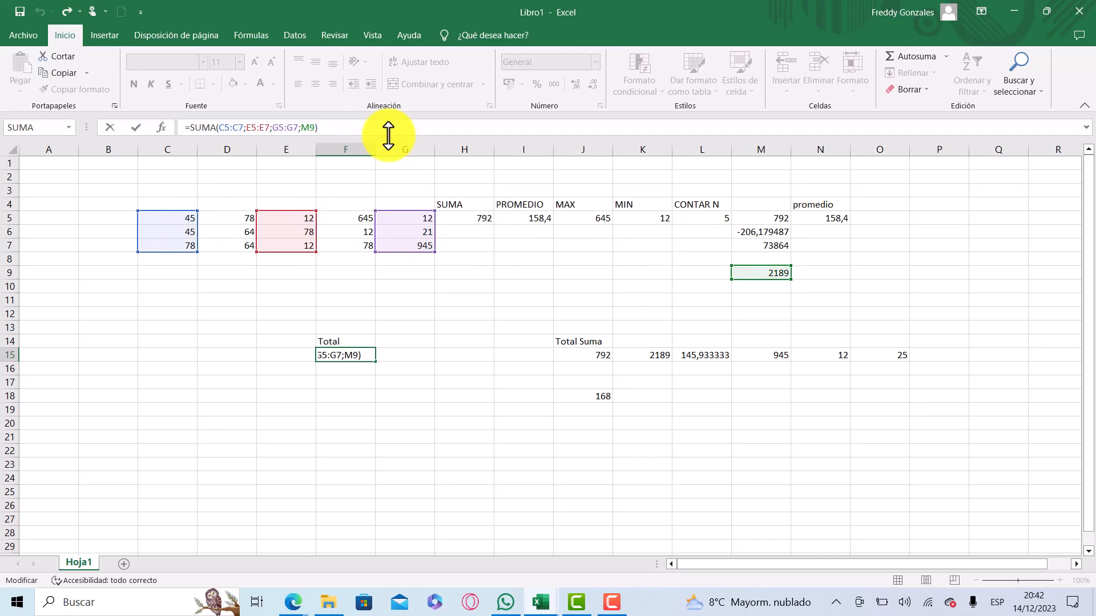
left_click(245, 129)
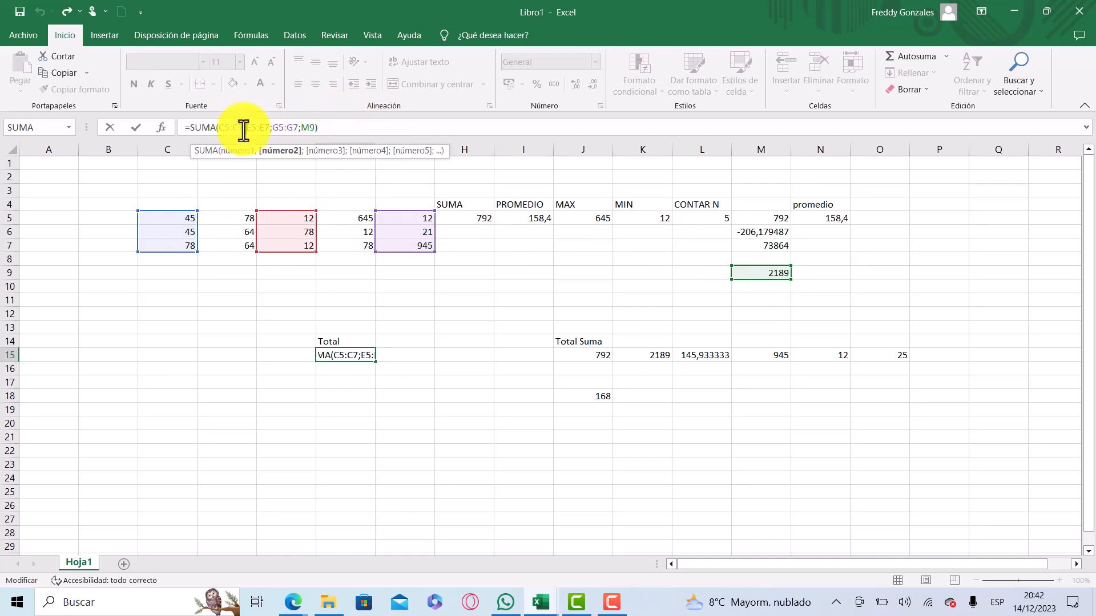
left_click(240, 128)
left_click_drag(247, 127, 299, 127)
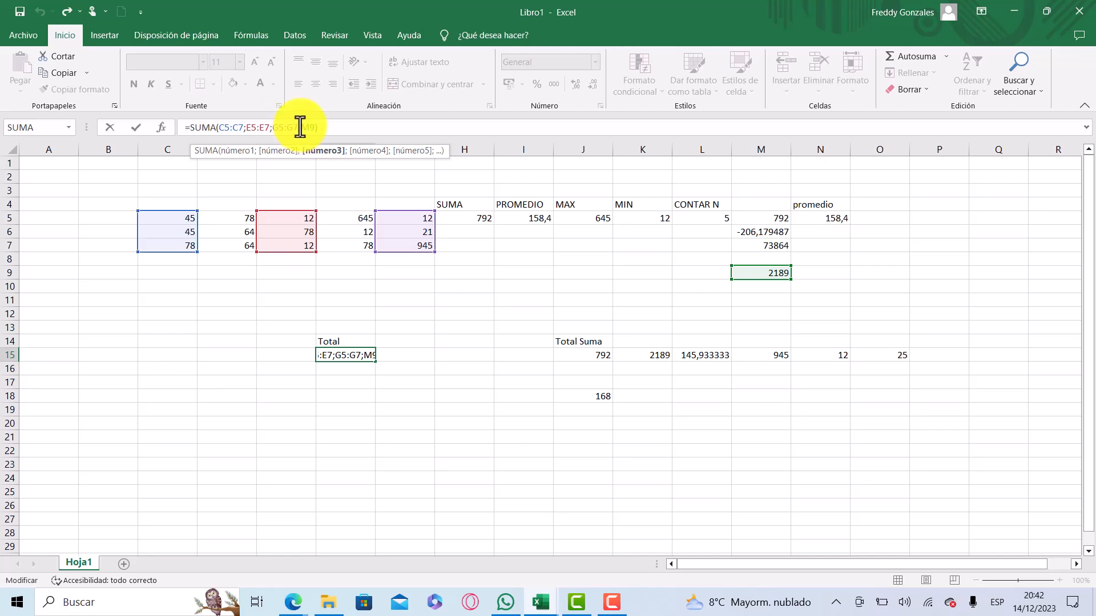
double_click(313, 128)
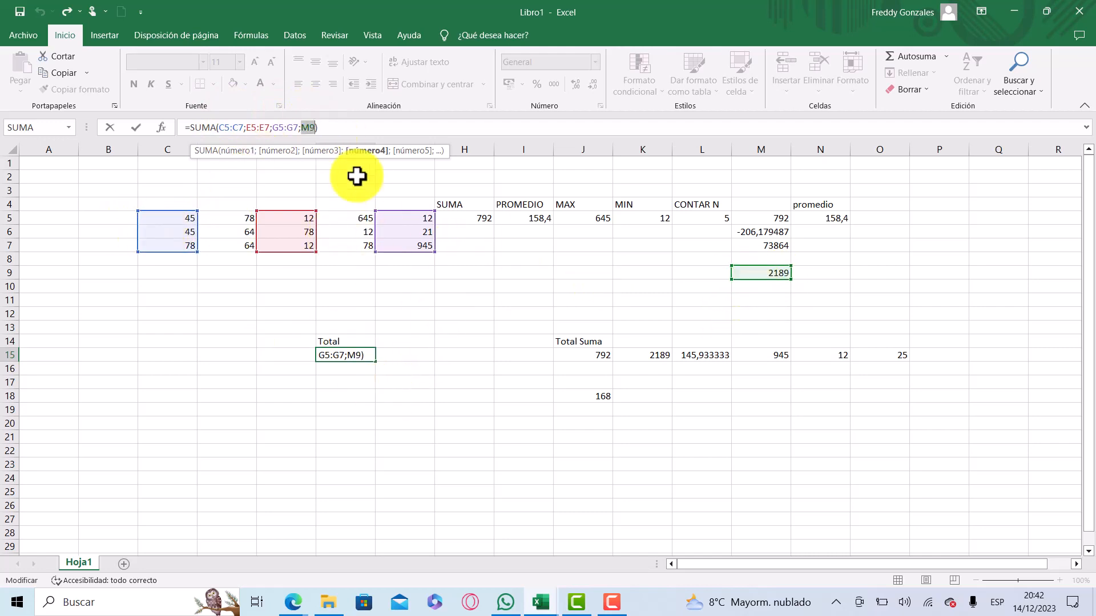
left_click(193, 127)
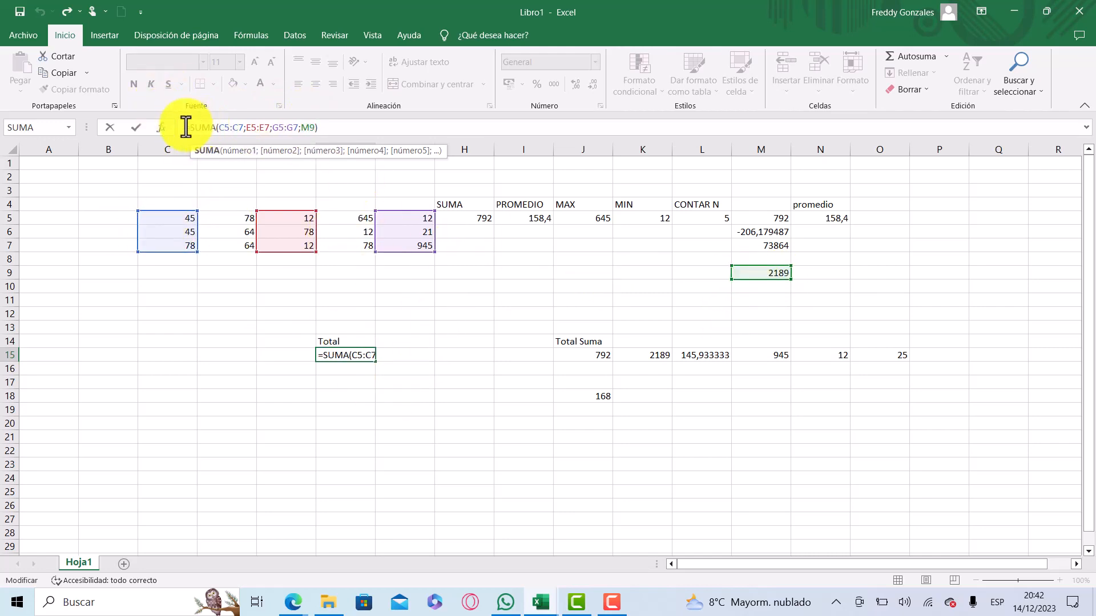
key("ctrl+Return")
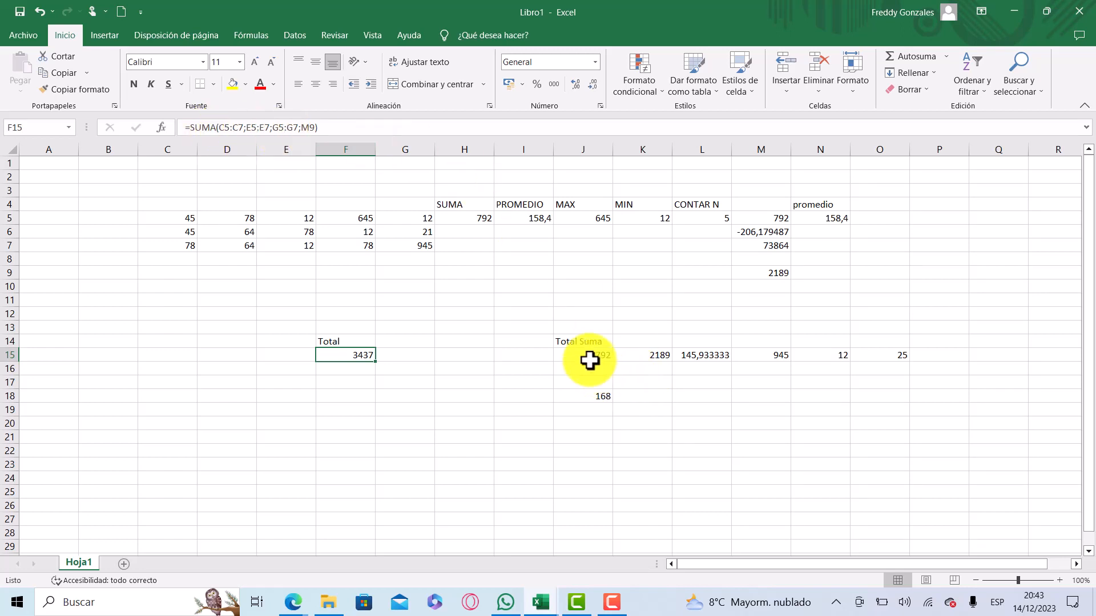
Step: Examine the cell-by-cell addition formula in M5 and its plus operators against the SUMA formula in H5
left_click(487, 216)
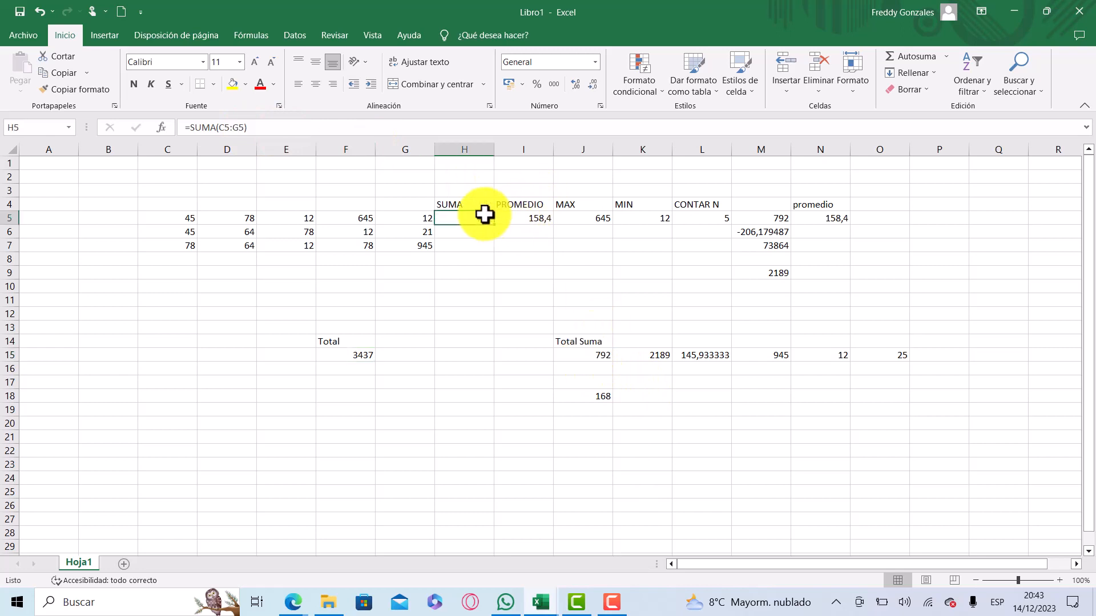
left_click(768, 221)
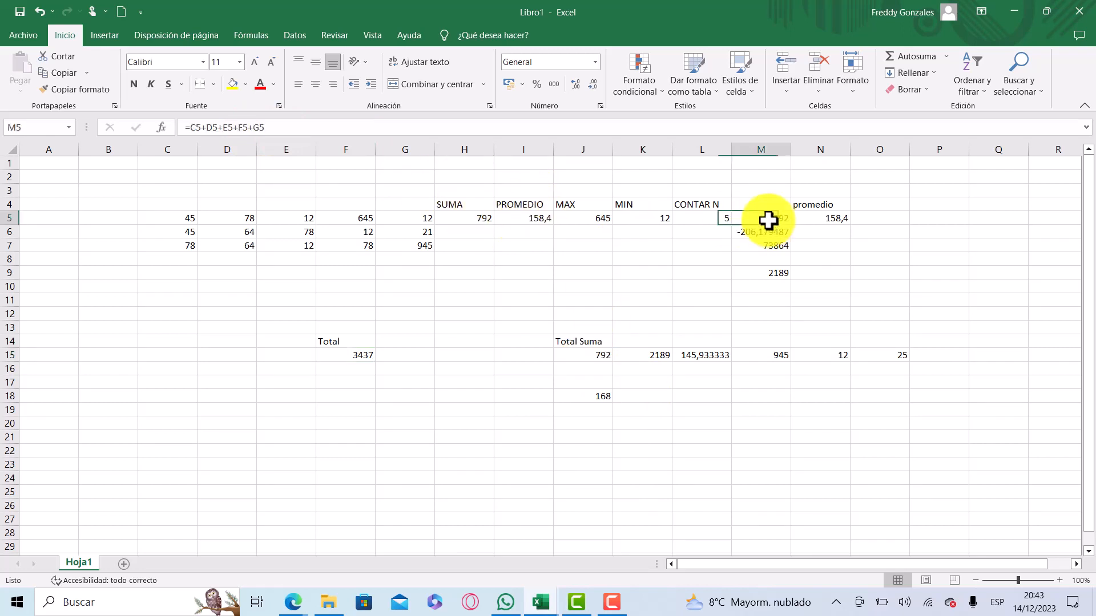
left_click(188, 128)
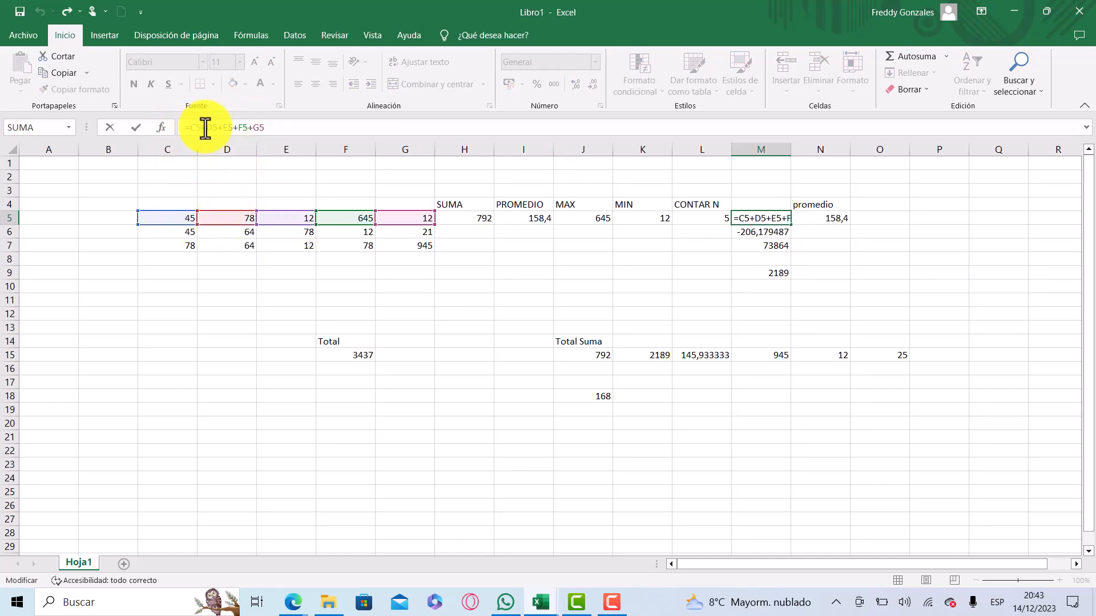
double_click(250, 131)
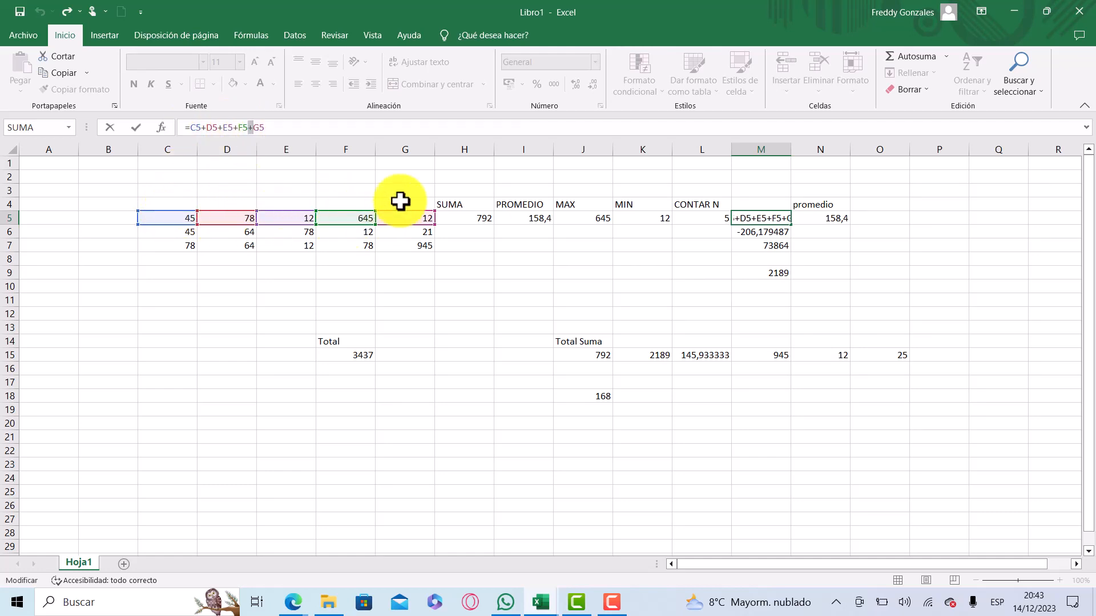
key("Home")
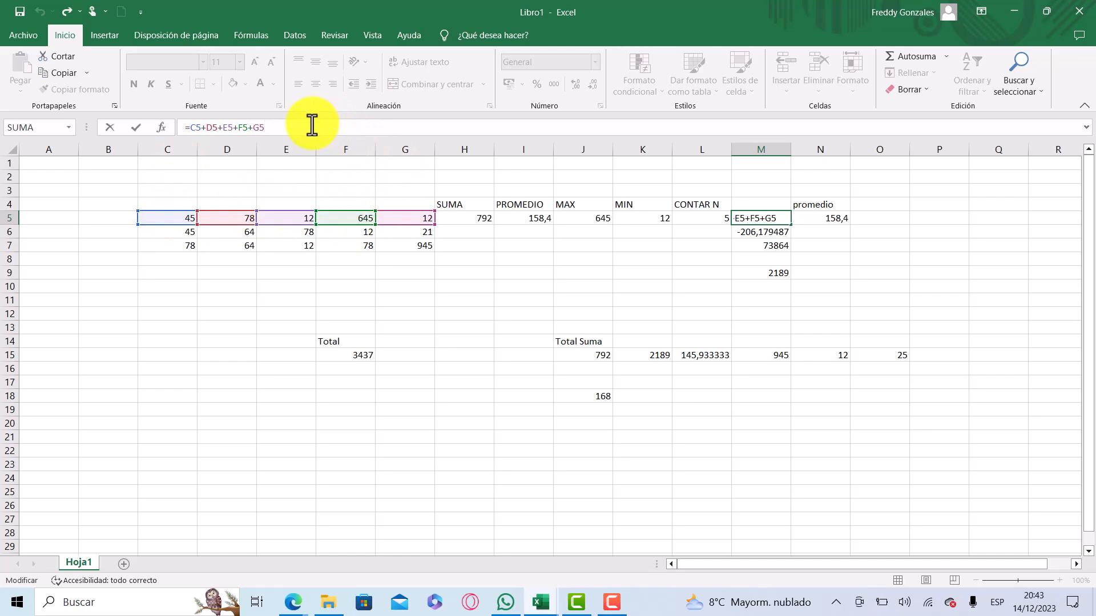
key("Return")
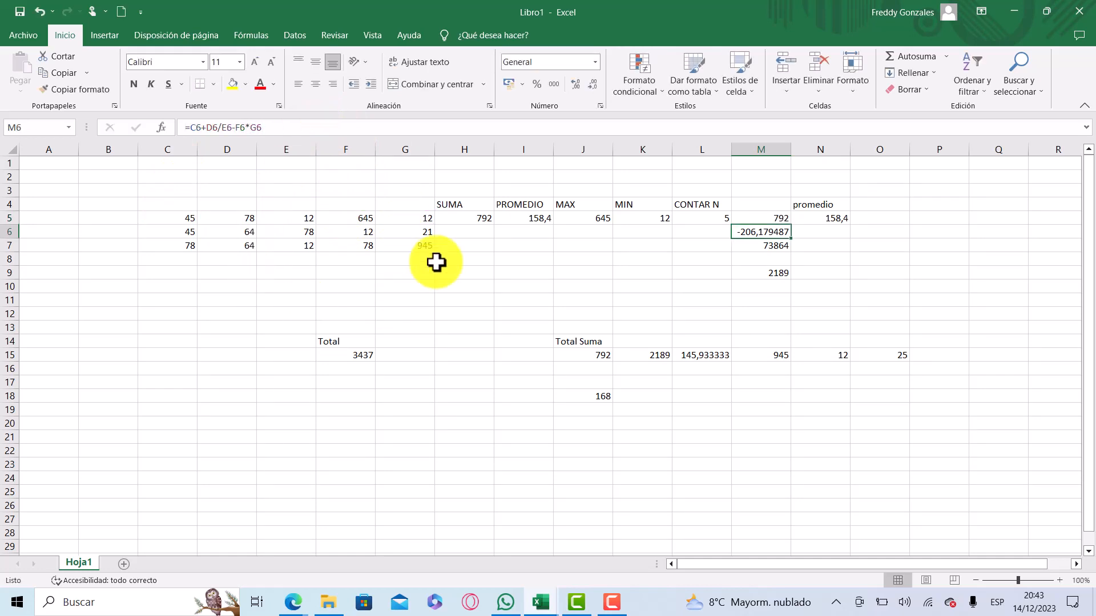
Step: Examine the range C5:G5 in the H5 SUMA formula and the block range C5:G7 in the K15 SUMA formula
left_click(444, 221)
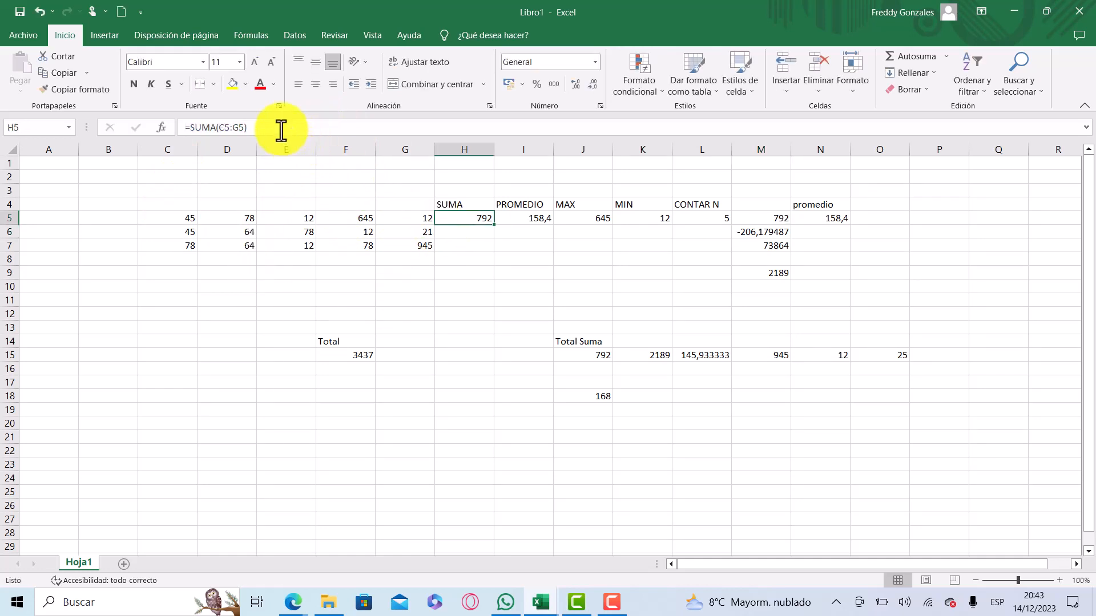
left_click(247, 127)
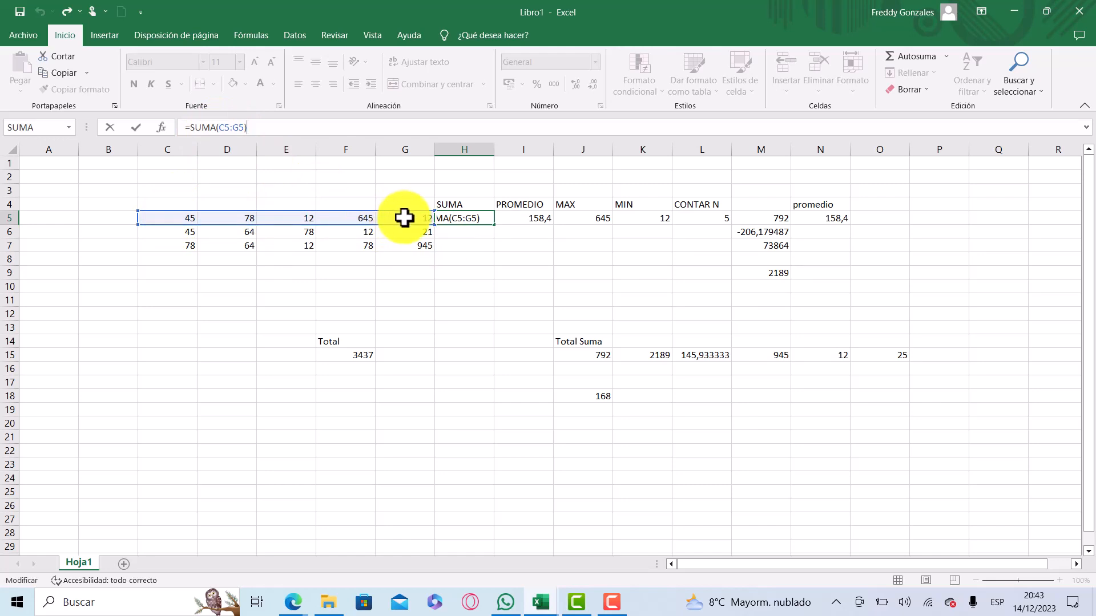
left_click(243, 128)
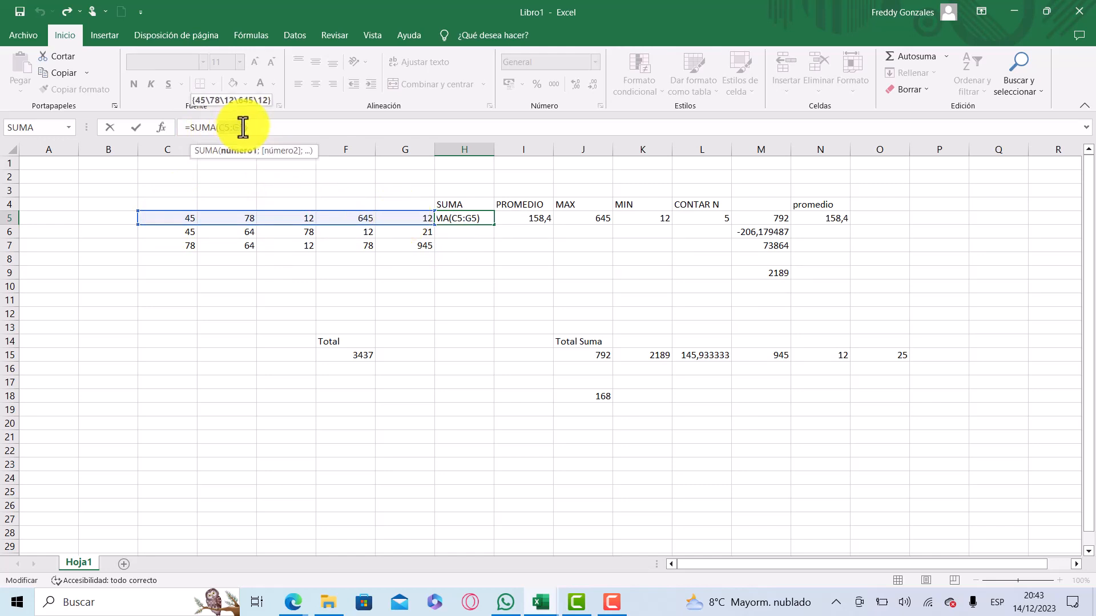
key("Return")
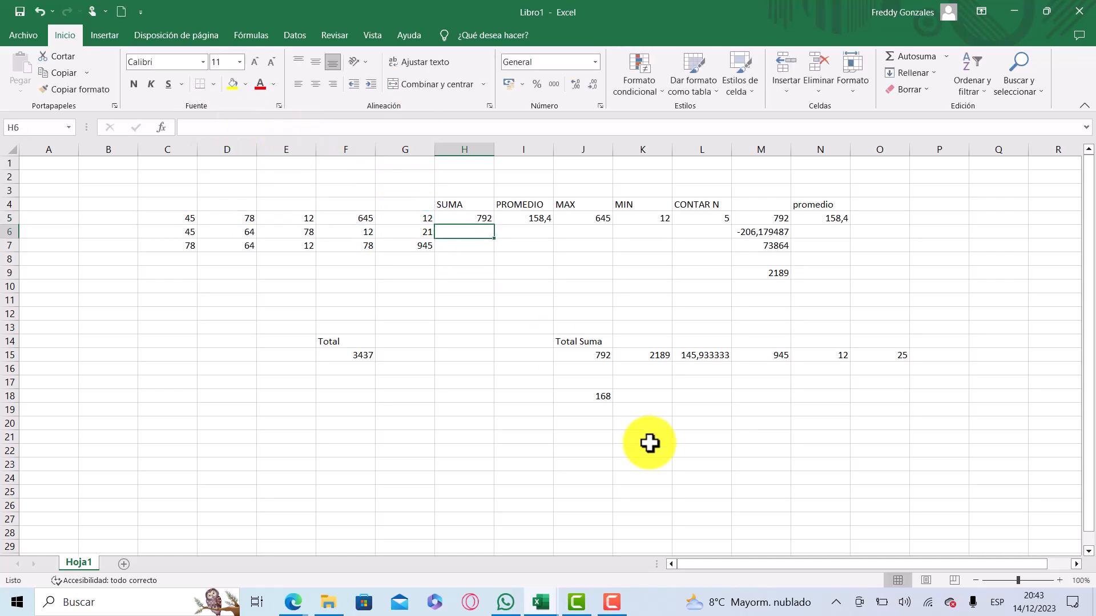
left_click(632, 353)
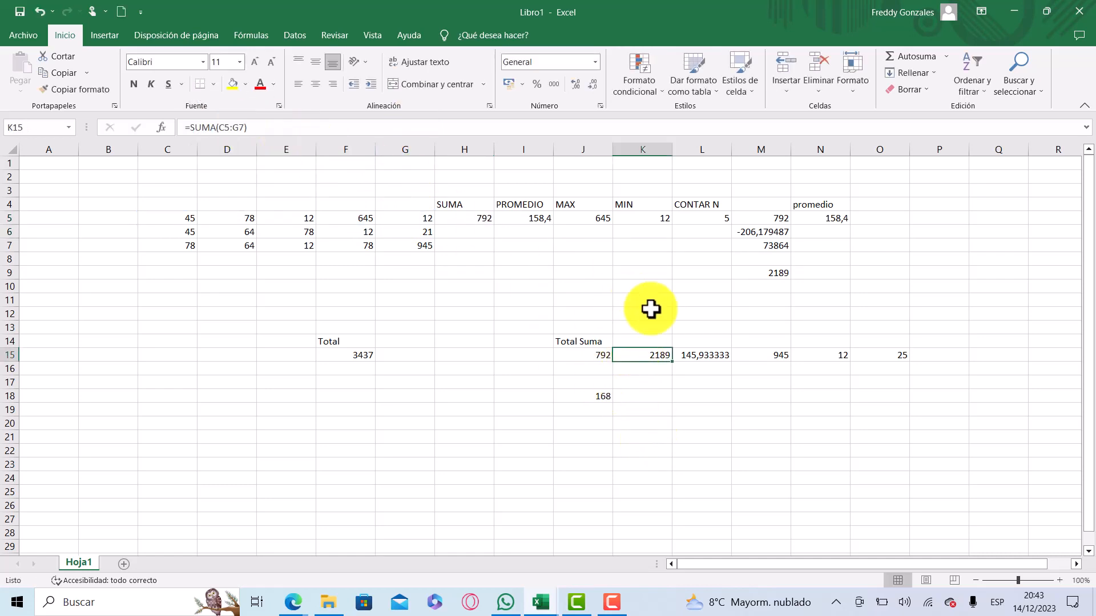
left_click(278, 127)
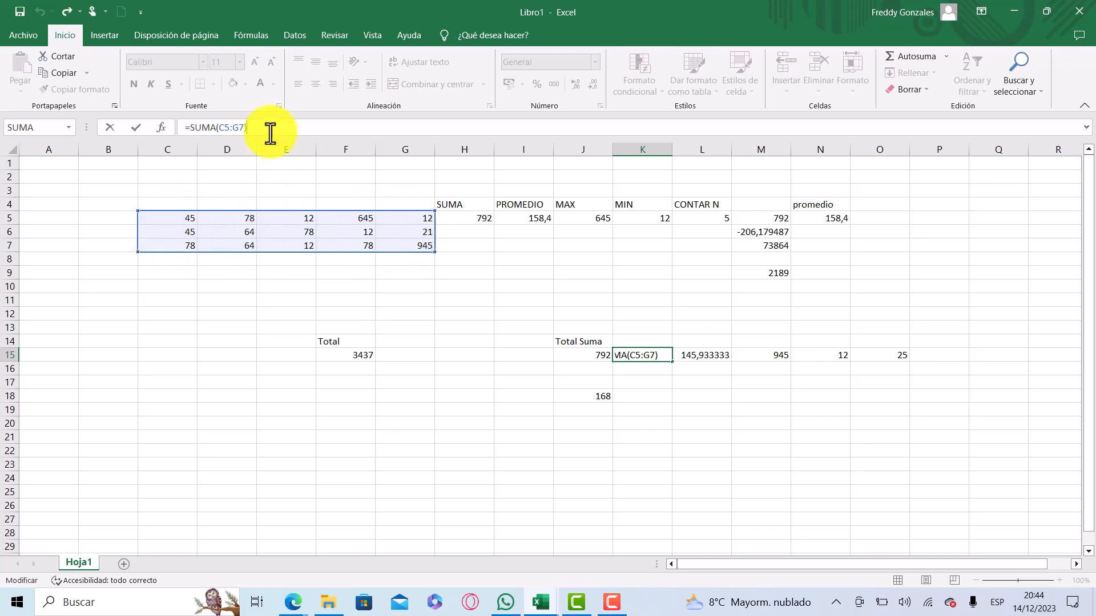
key("Return")
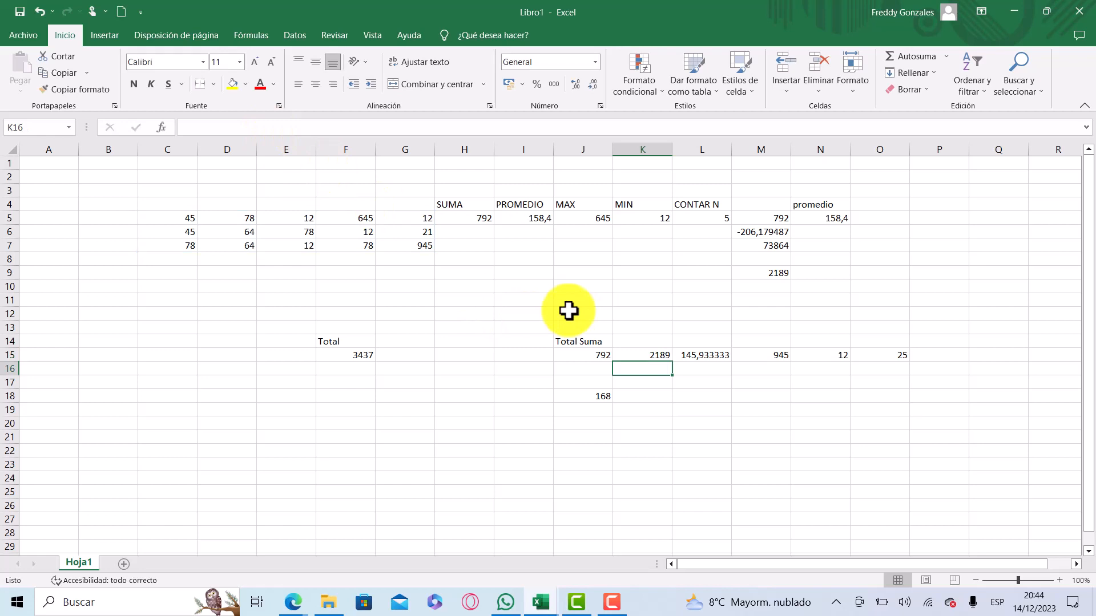
left_click(638, 355)
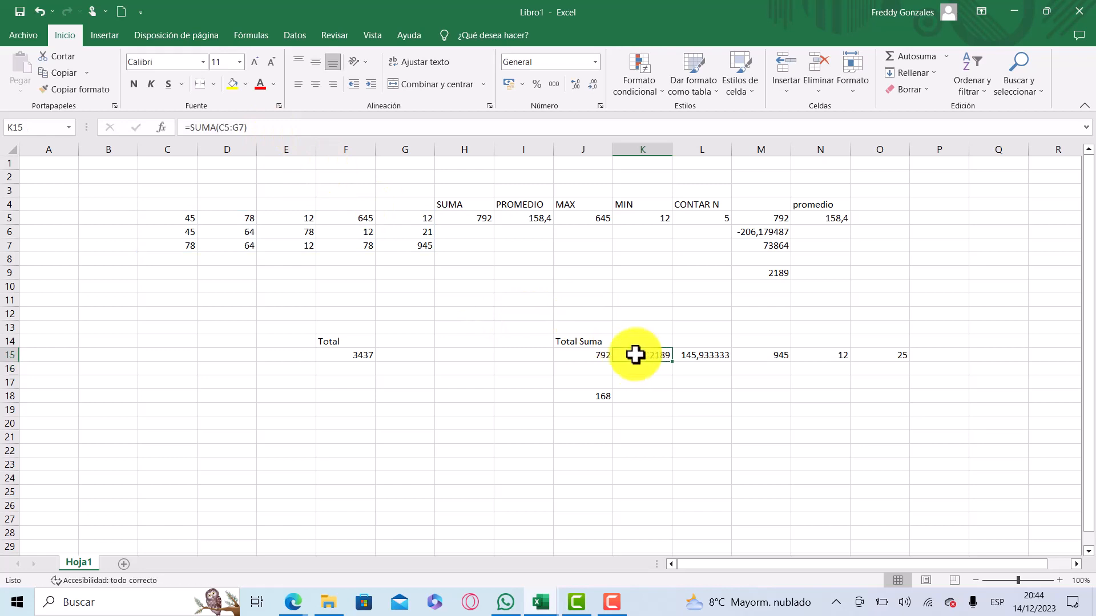
Step: Examine the arguments C5:C7, E5:E7, G5:G7 and M9 of the F15 SUMA formula against their highlighted cells
left_click(340, 355)
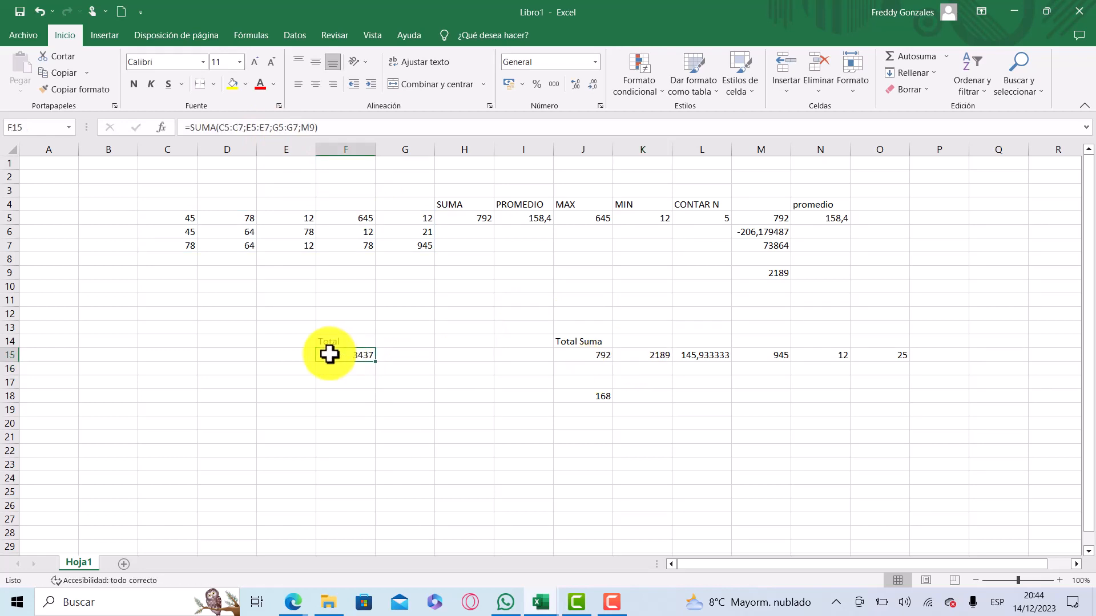
left_click(339, 126)
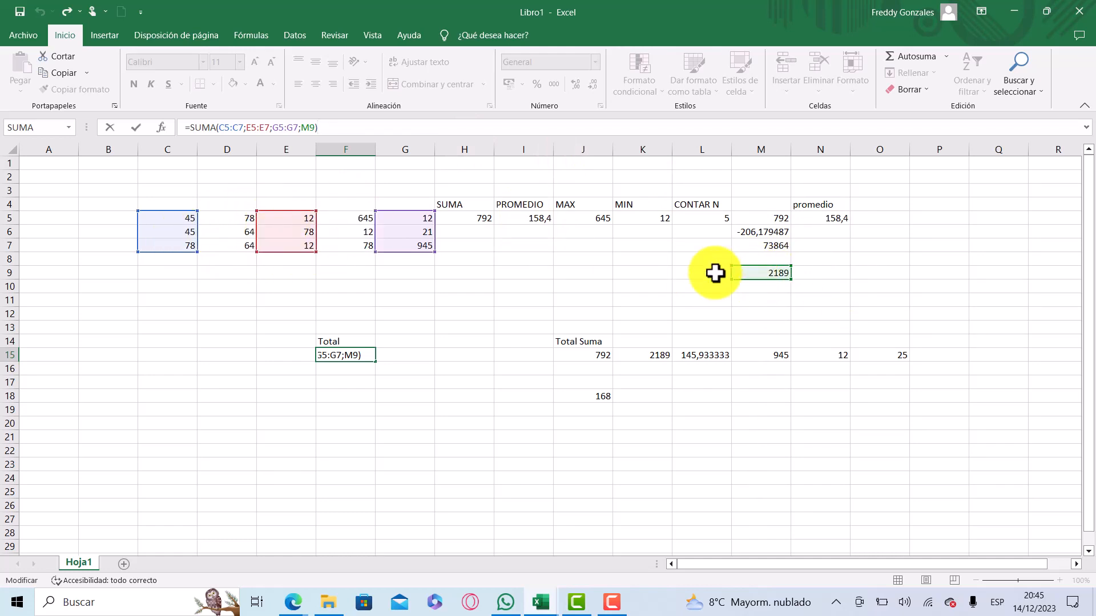
left_click(245, 127)
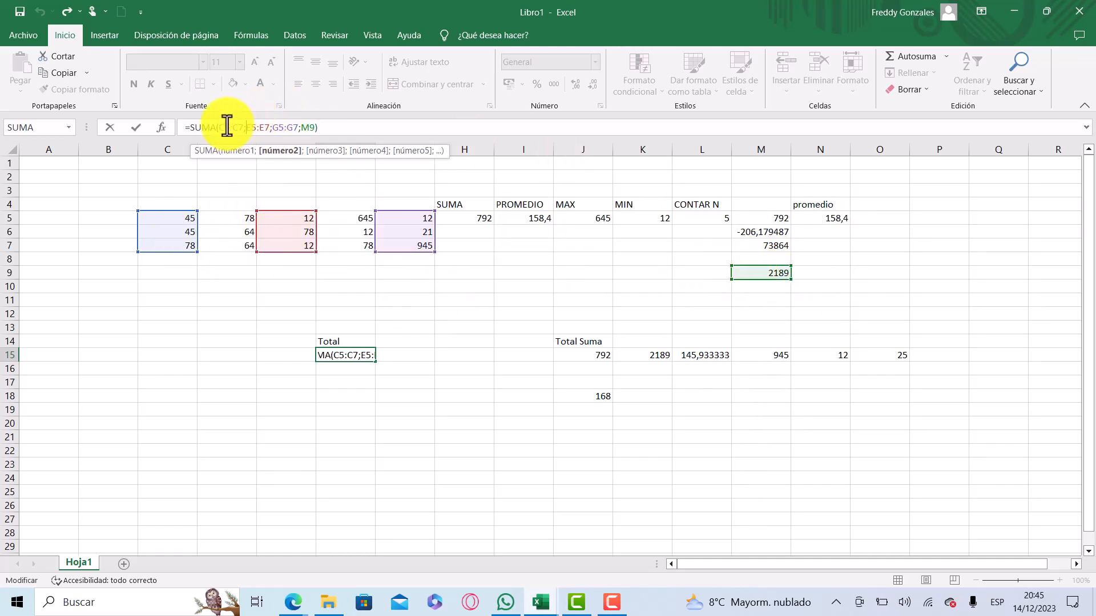
left_click_drag(220, 125, 319, 128)
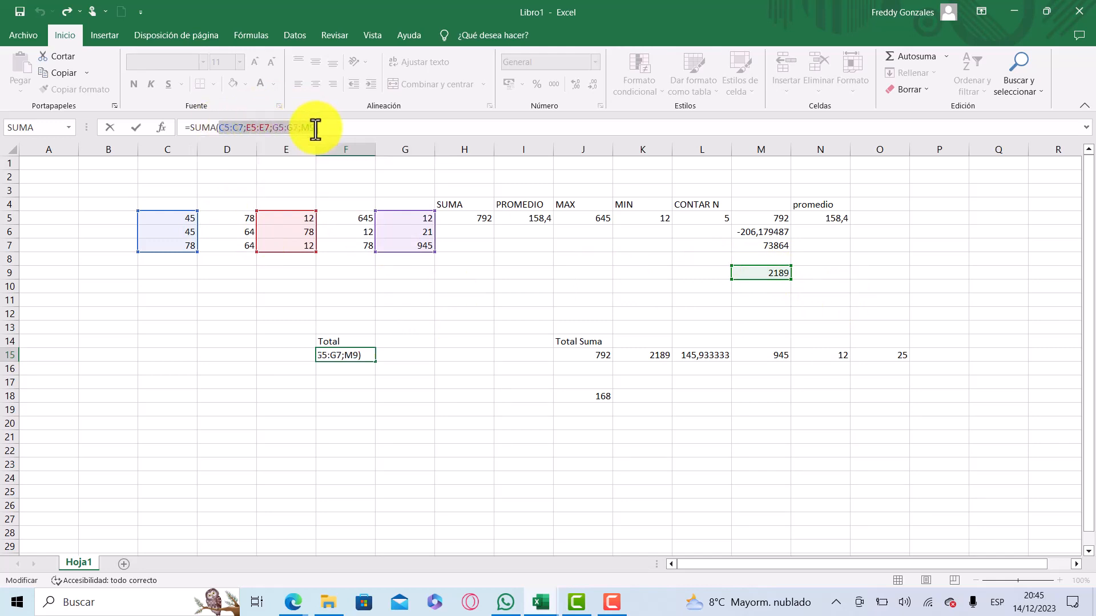
left_click(231, 127)
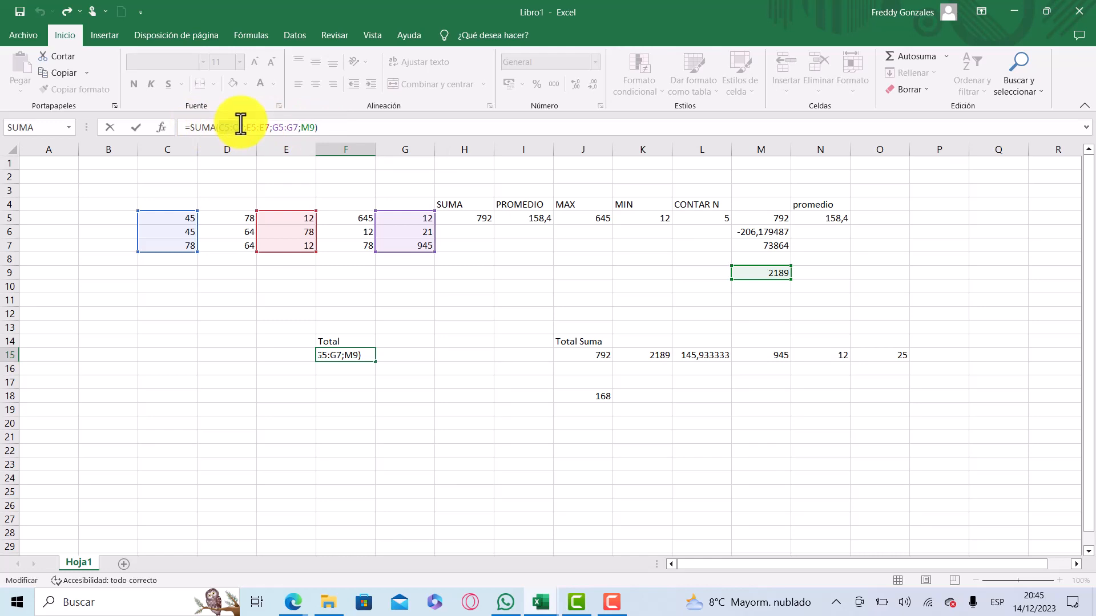
left_click(236, 127)
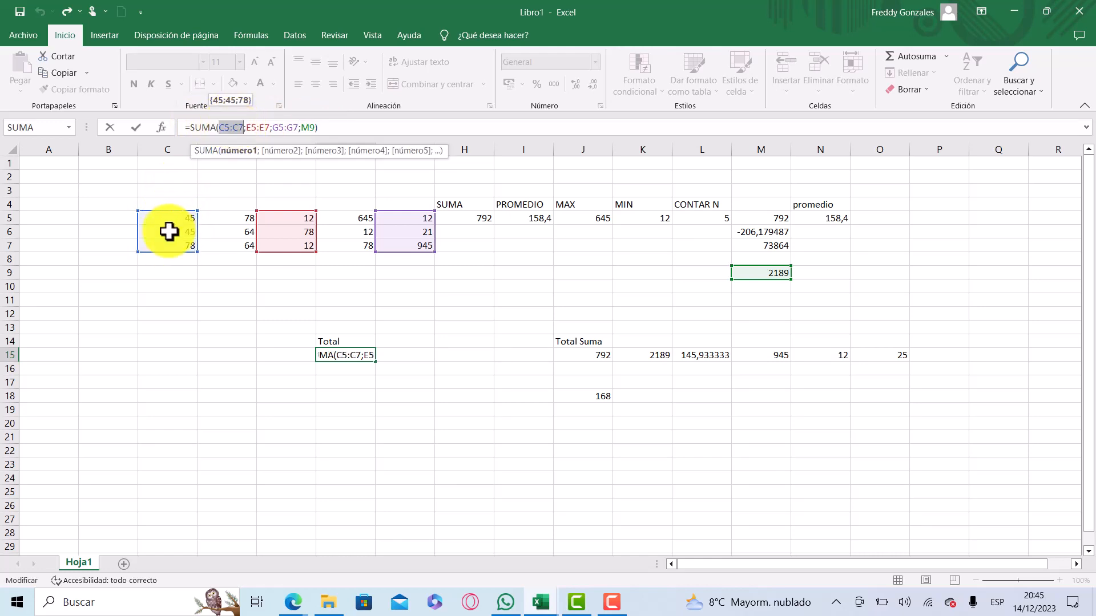
double_click(268, 128)
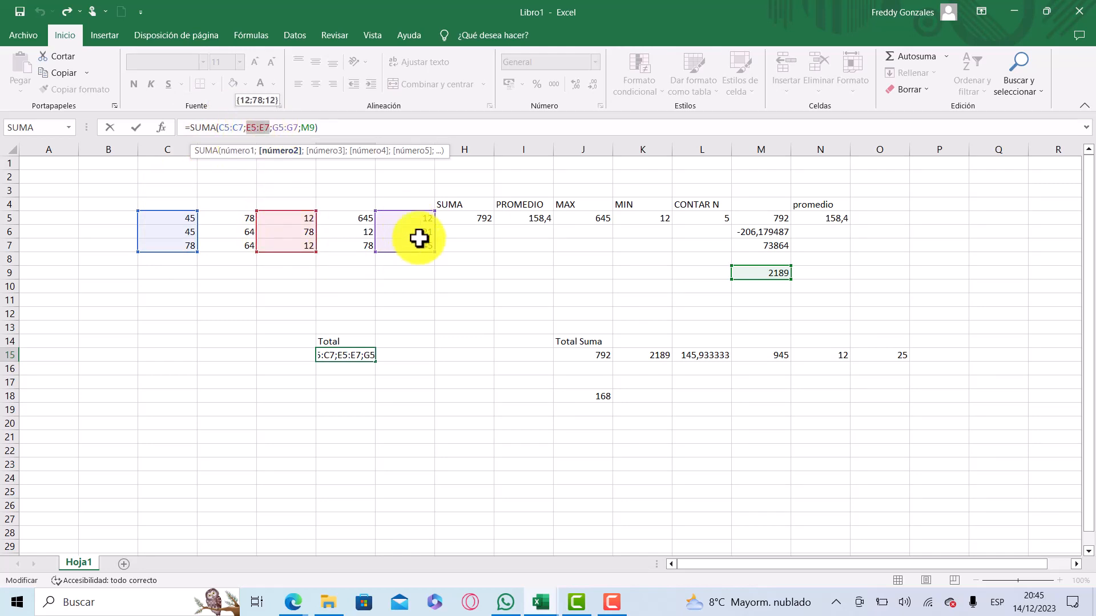
left_click(319, 127)
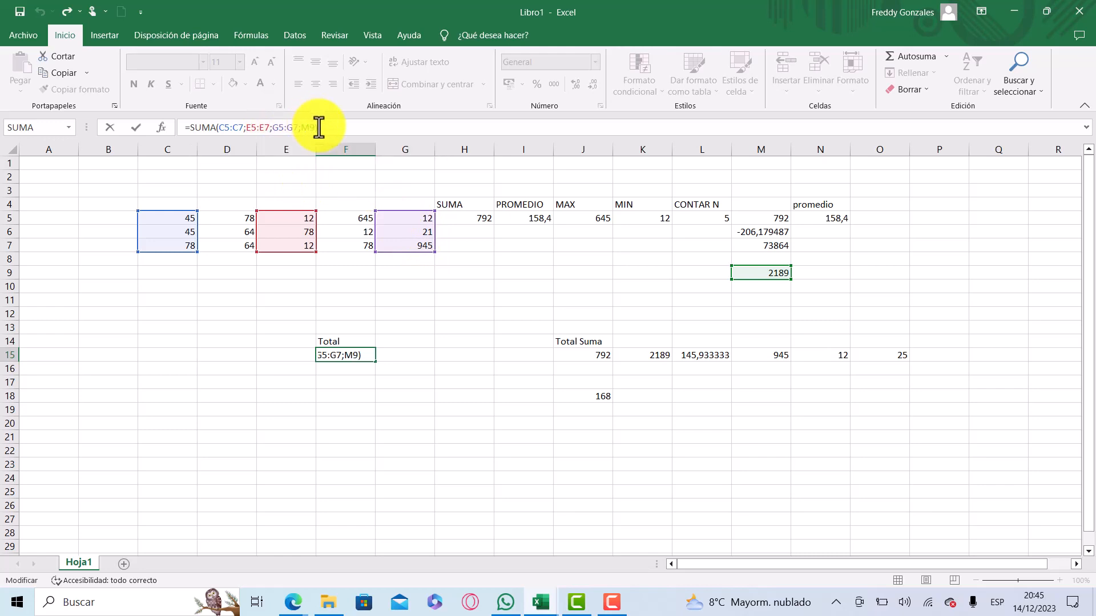
key("ctrl+Return")
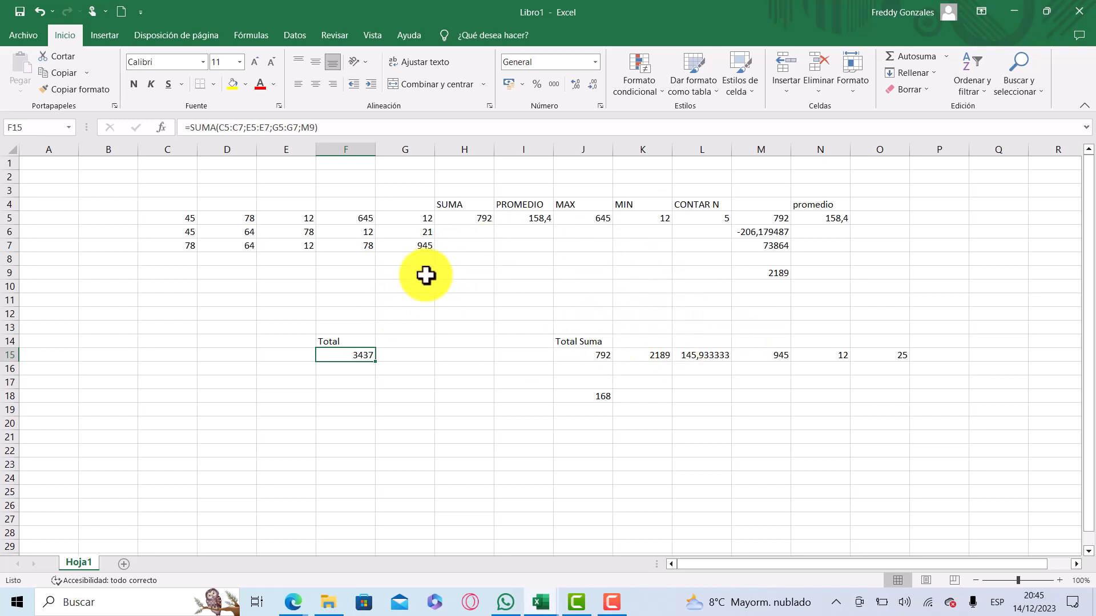
Step: Review the SUMA, PROMEDIO, MAX, MIN and CONTAR formulas in cells H5 to L5
left_click(465, 221)
left_click(539, 217)
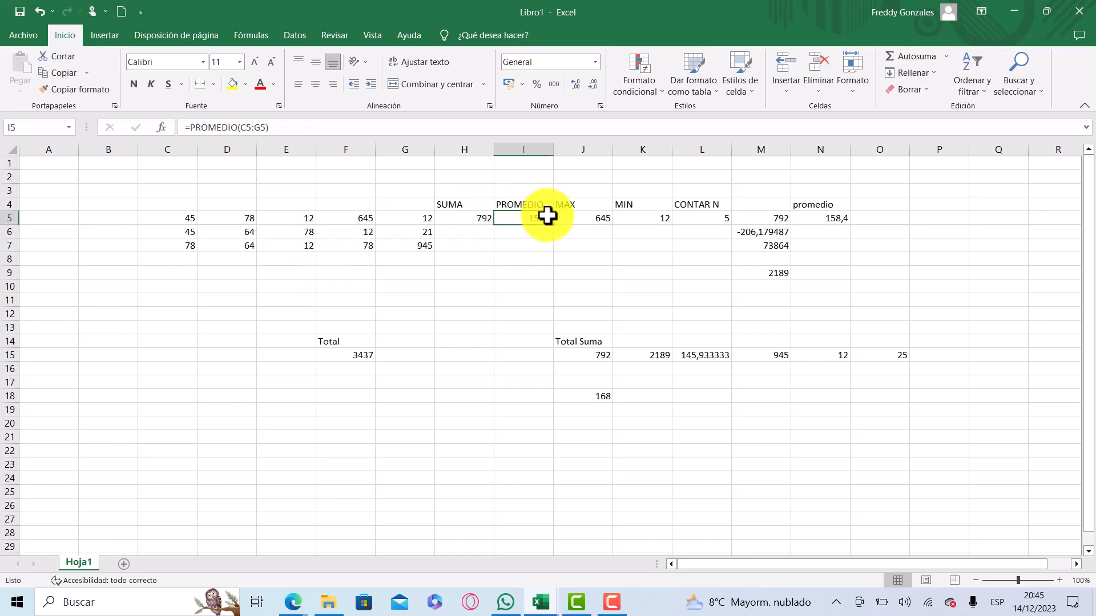
left_click(591, 217)
left_click(638, 220)
left_click(679, 221)
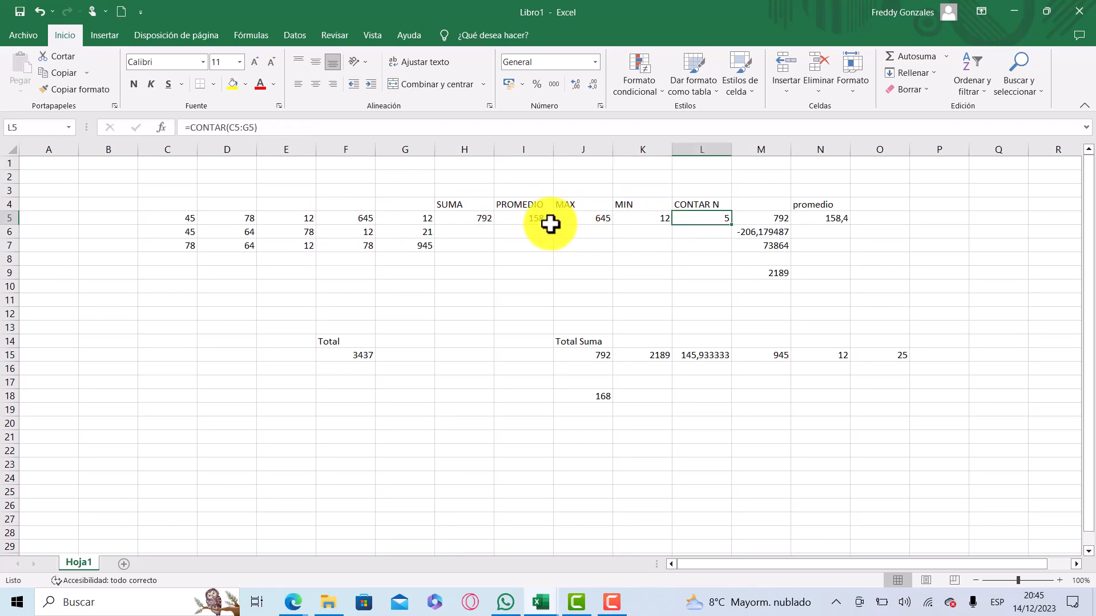
left_click(545, 220)
Step: Enter the heading "Promedio" in cell G14
left_click(404, 344)
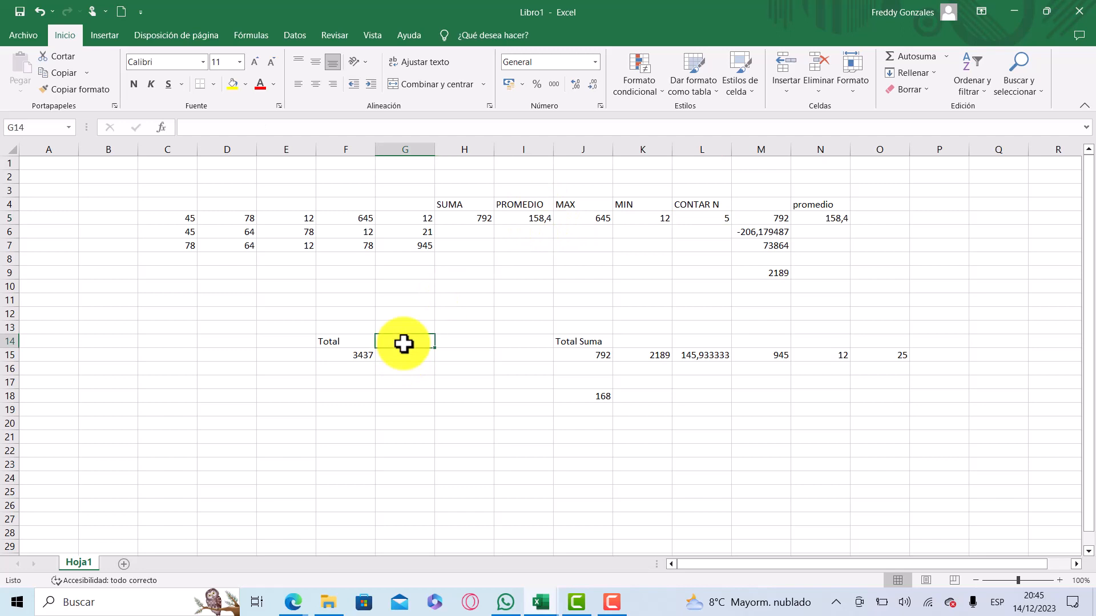
type("Promedio")
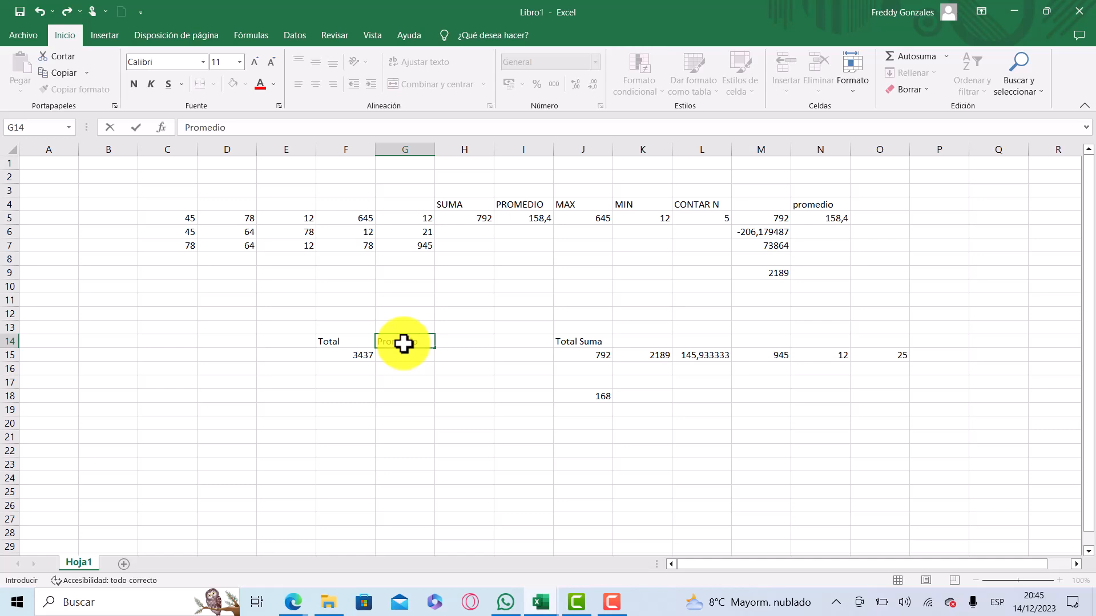
left_click(412, 355)
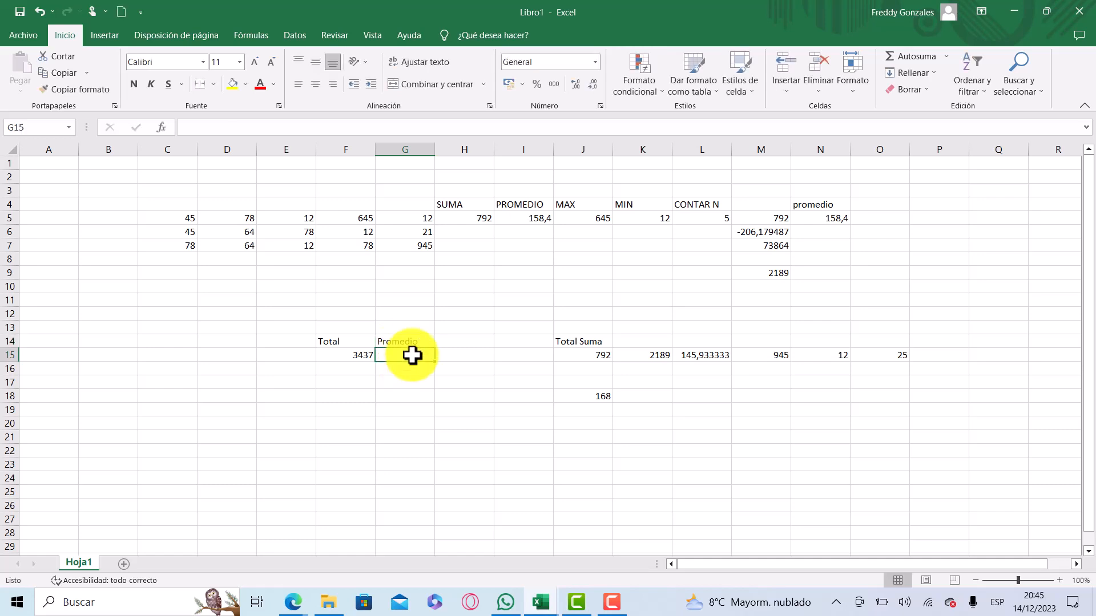
Step: Write the formula =promedio(C5:D7;G5:G7;J5;N5) in G15 to average two separate ranges and two single cells
type("=")
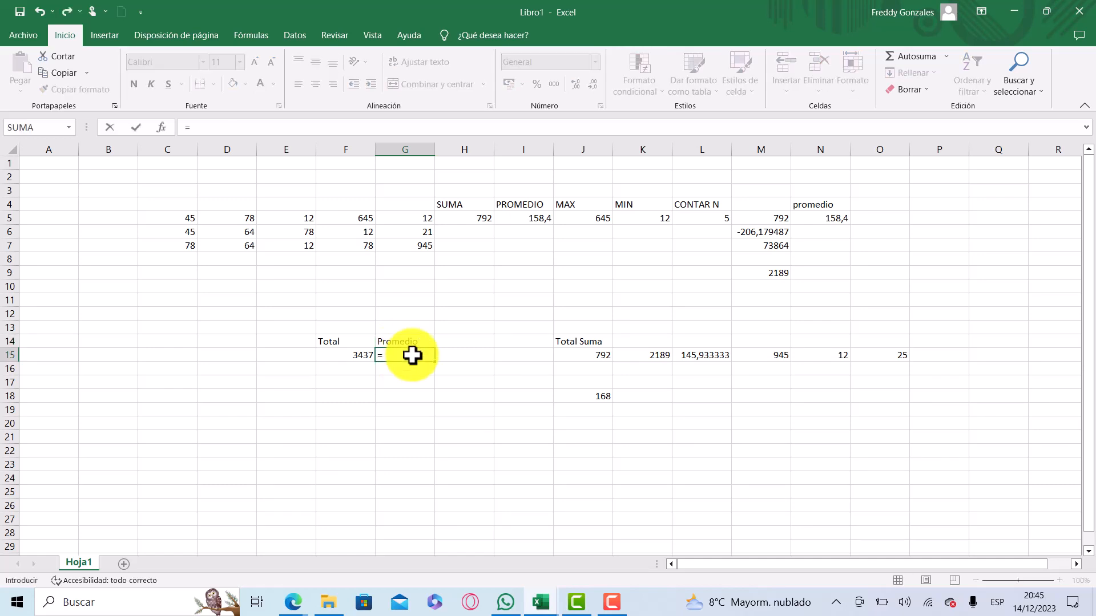
type("promedio")
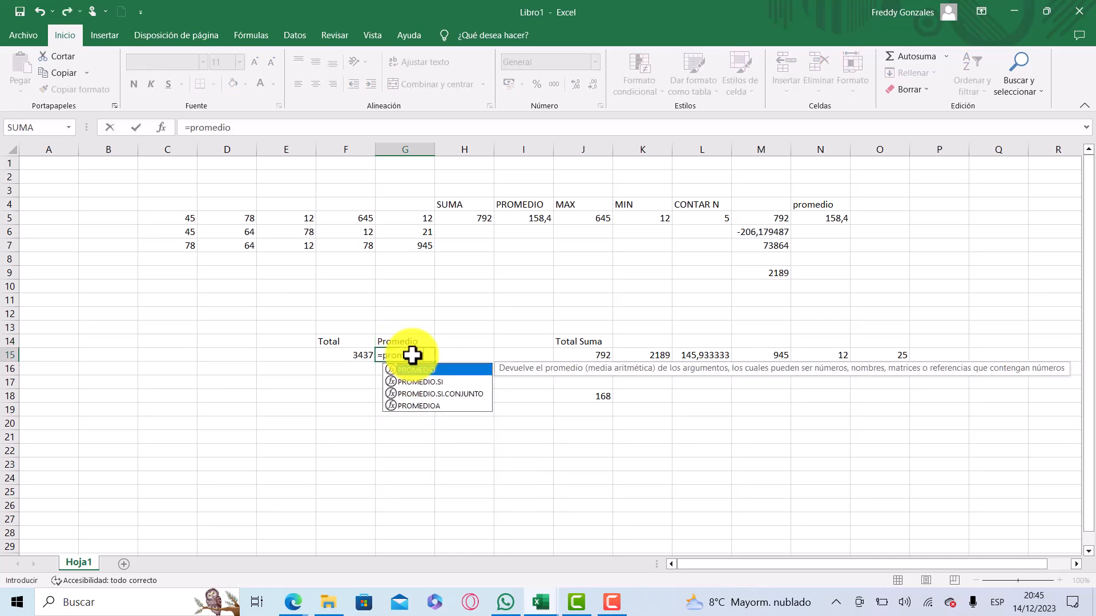
type("(")
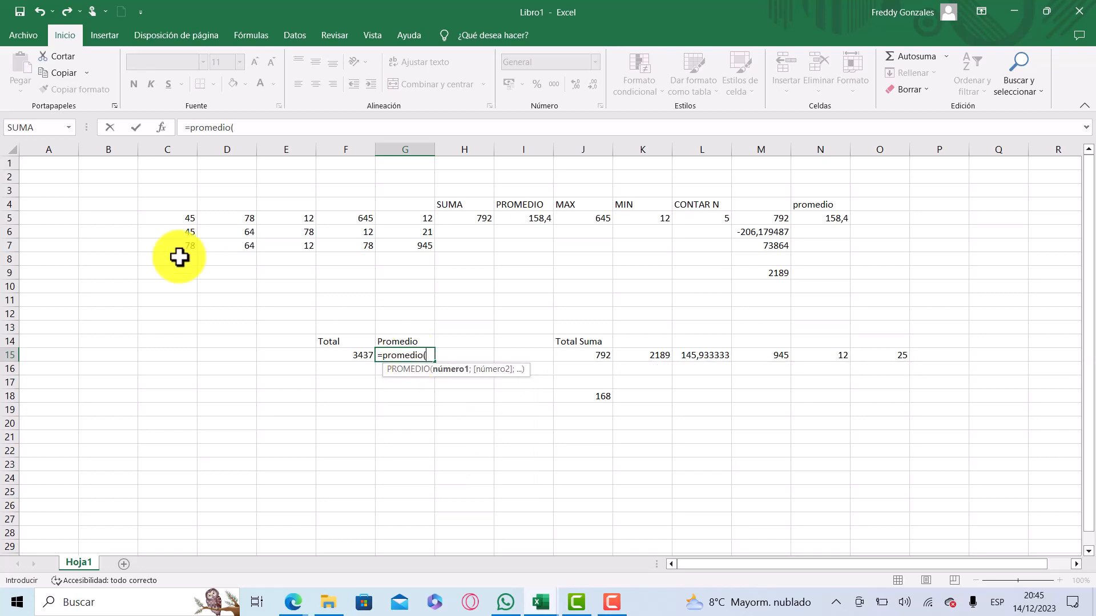
left_click_drag(157, 218, 223, 236)
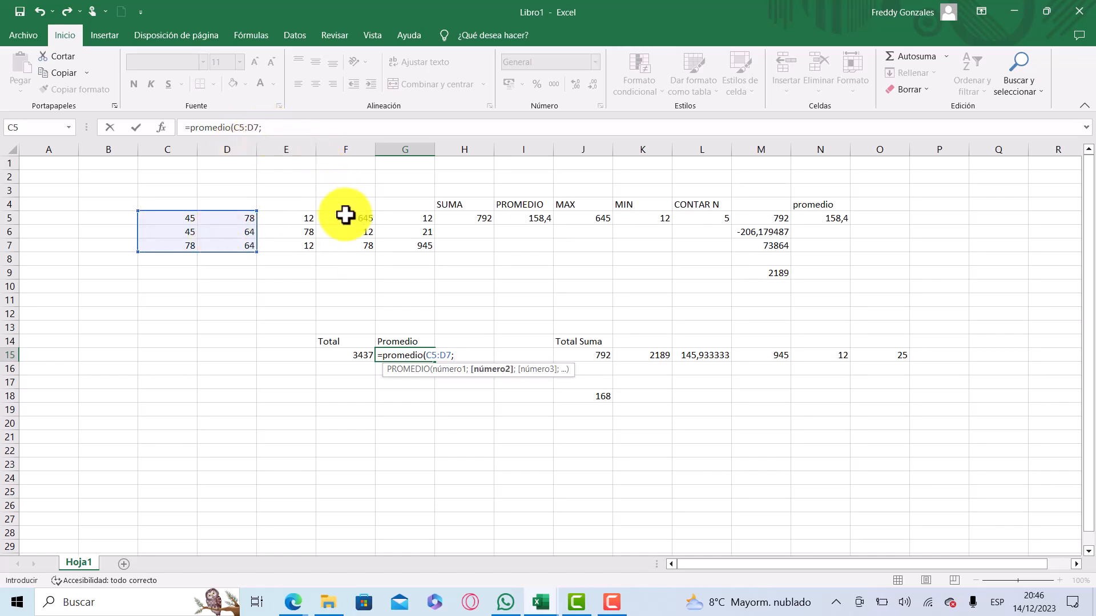
left_click_drag(396, 221, 399, 252)
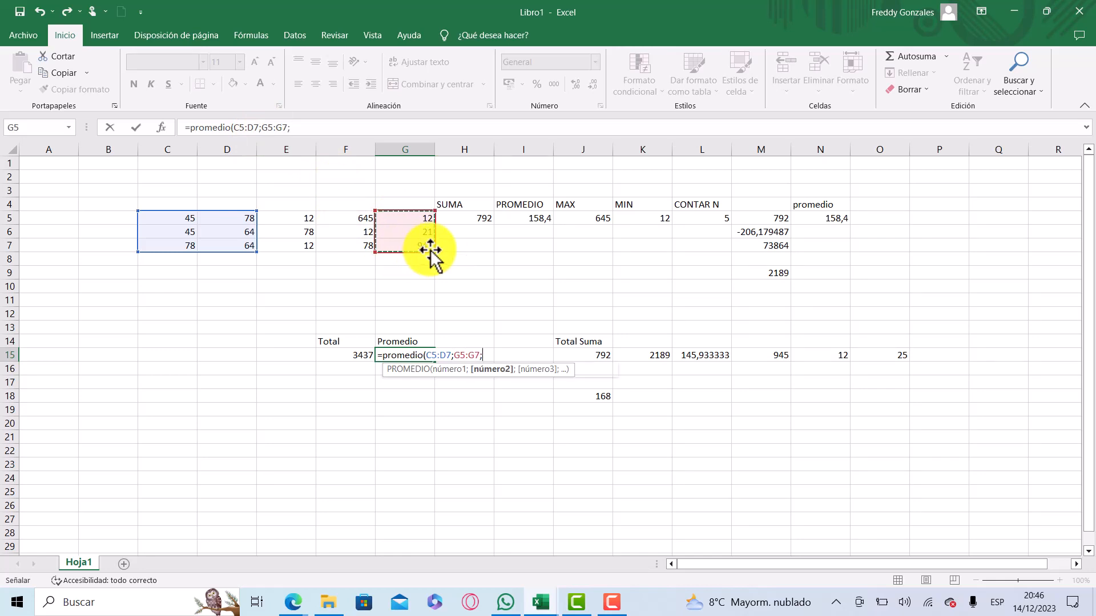
type(";")
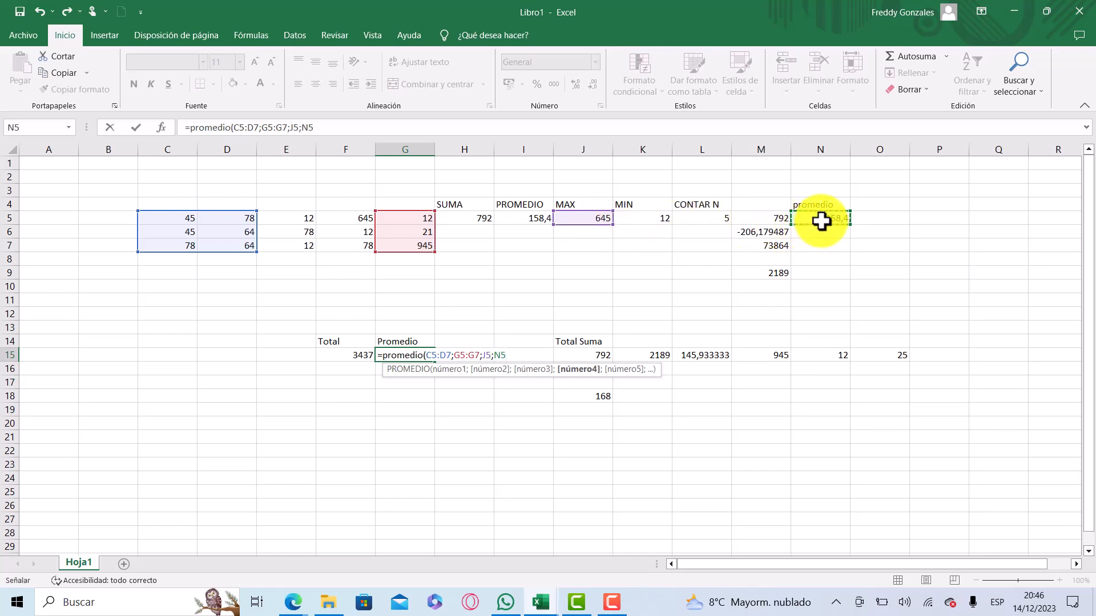
type(")")
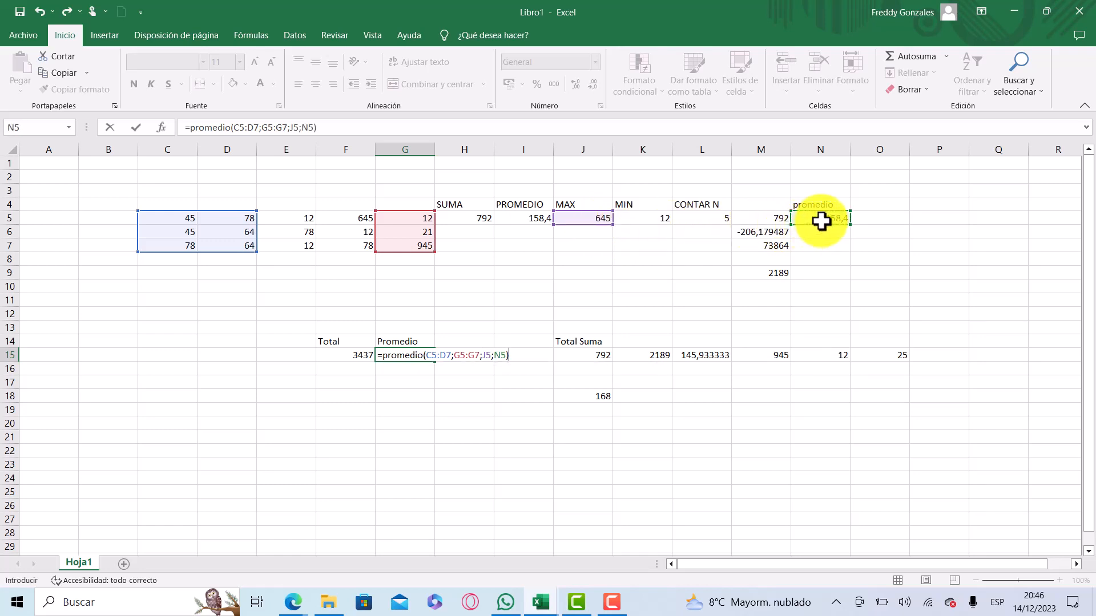
Step: Check the range and single-cell arguments of the G15 PROMEDIO formula, confirm it and reselect G15
left_click(435, 356)
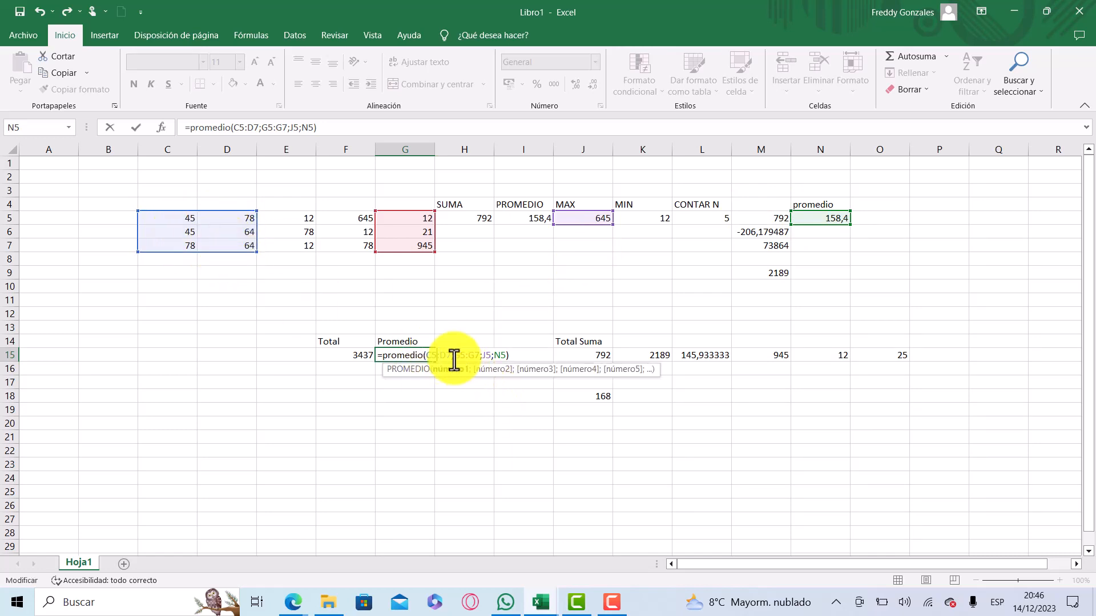
double_click(492, 354)
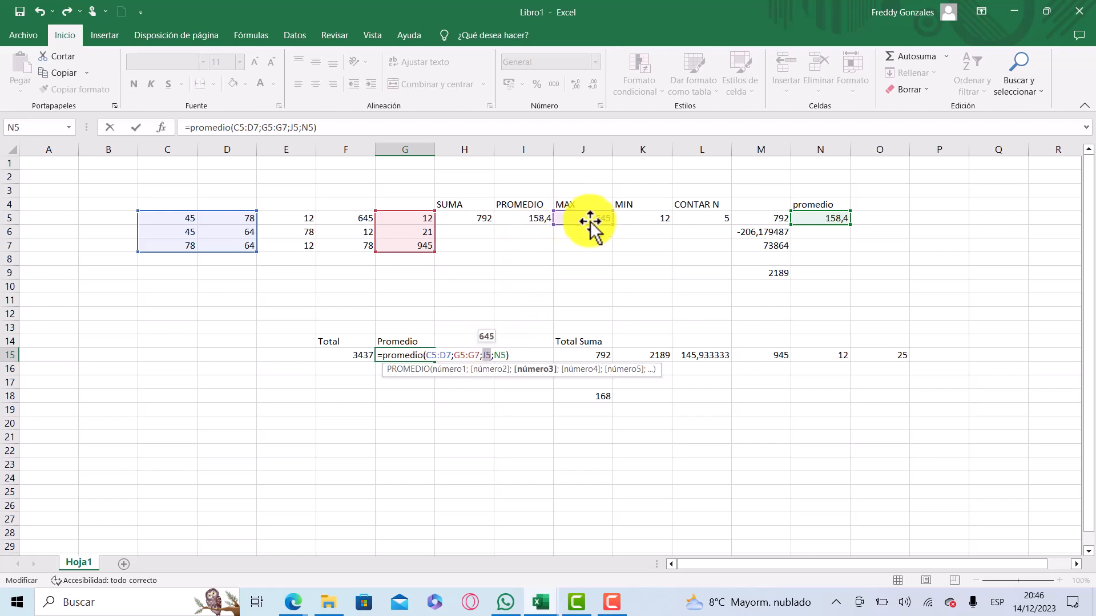
left_click(494, 355)
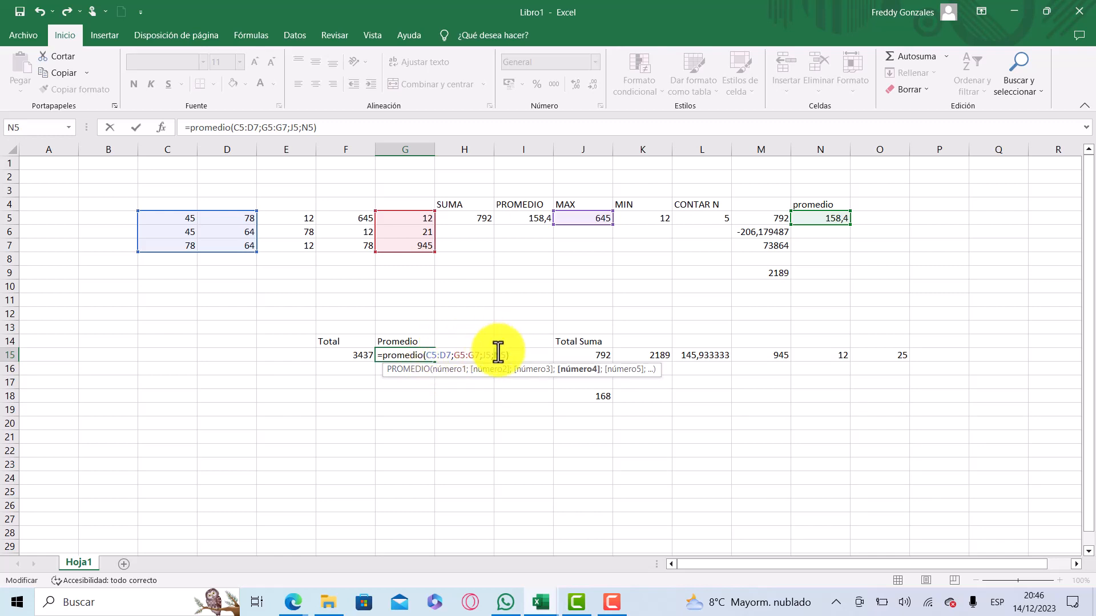
left_click(528, 359)
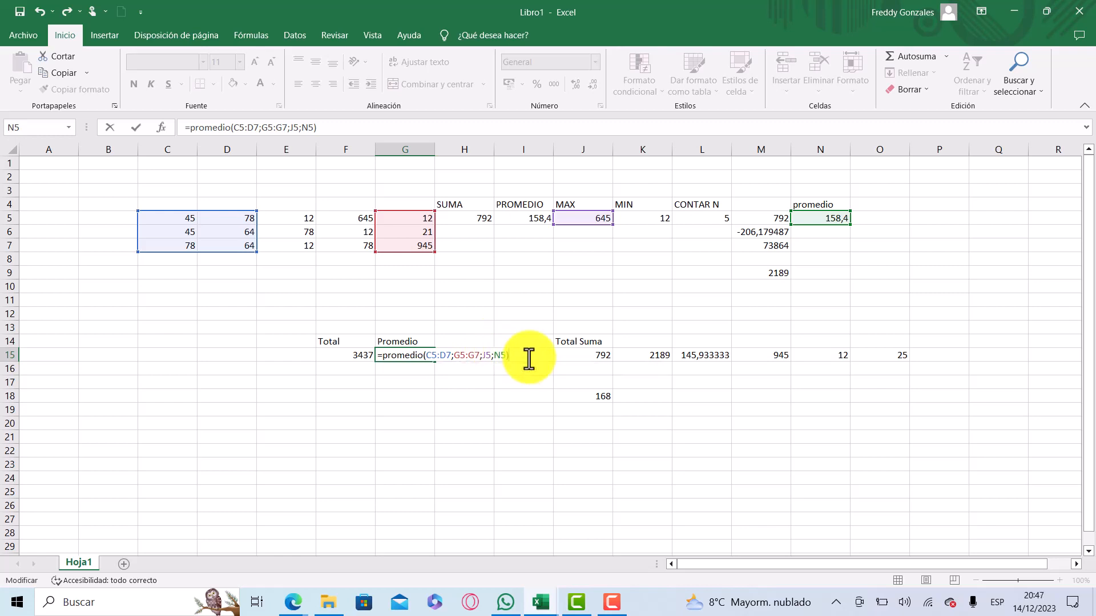
key("Return")
key("Up")
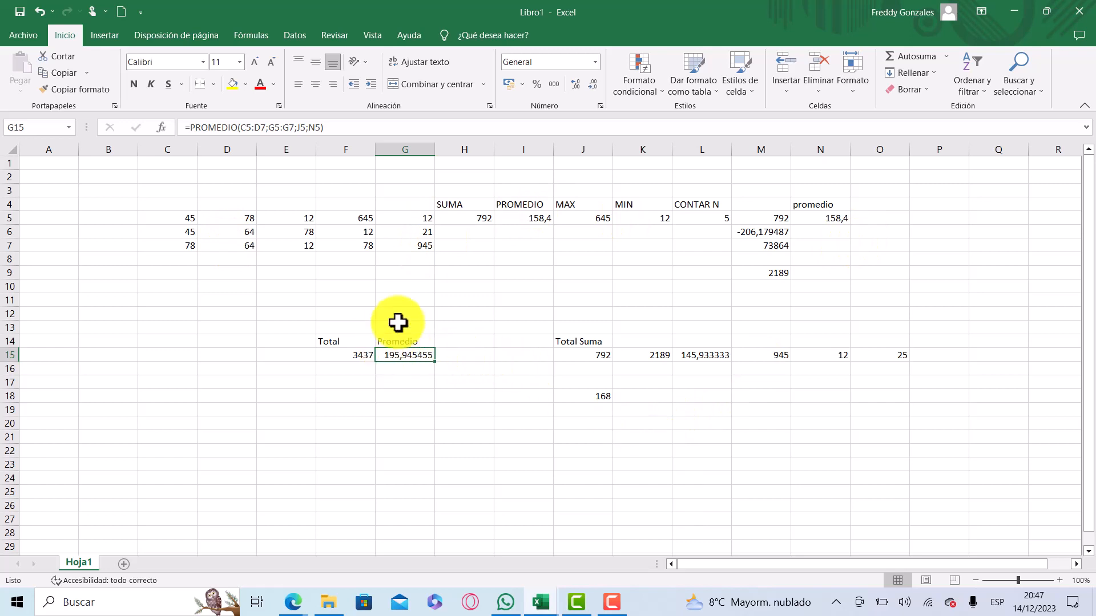
Step: Review the function name and the range and single-cell arguments of the PROMEDIO formula in G15
left_click(341, 121)
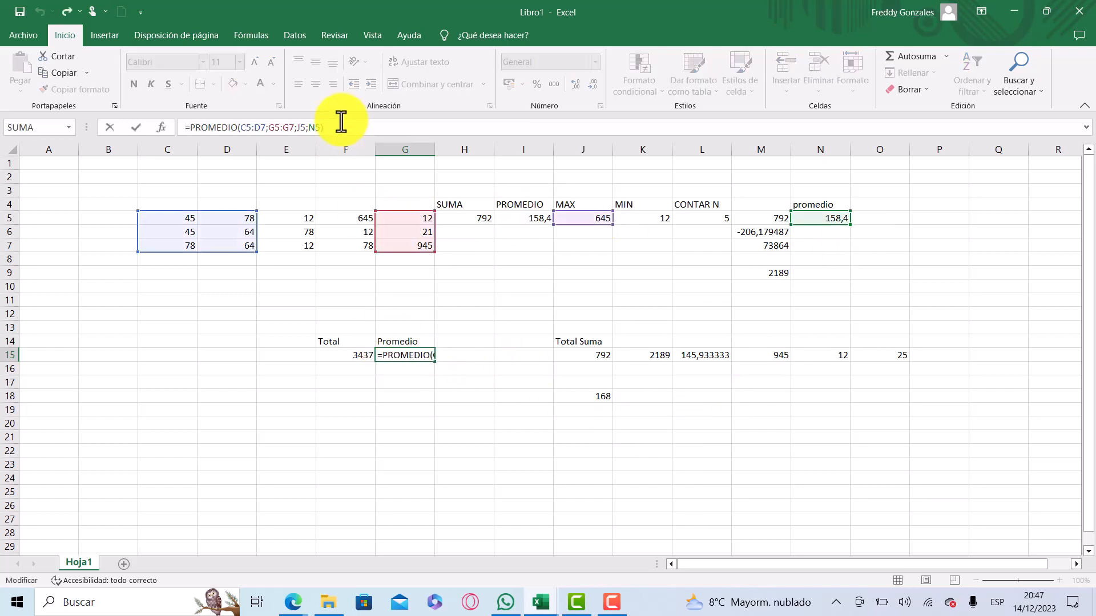
double_click(216, 127)
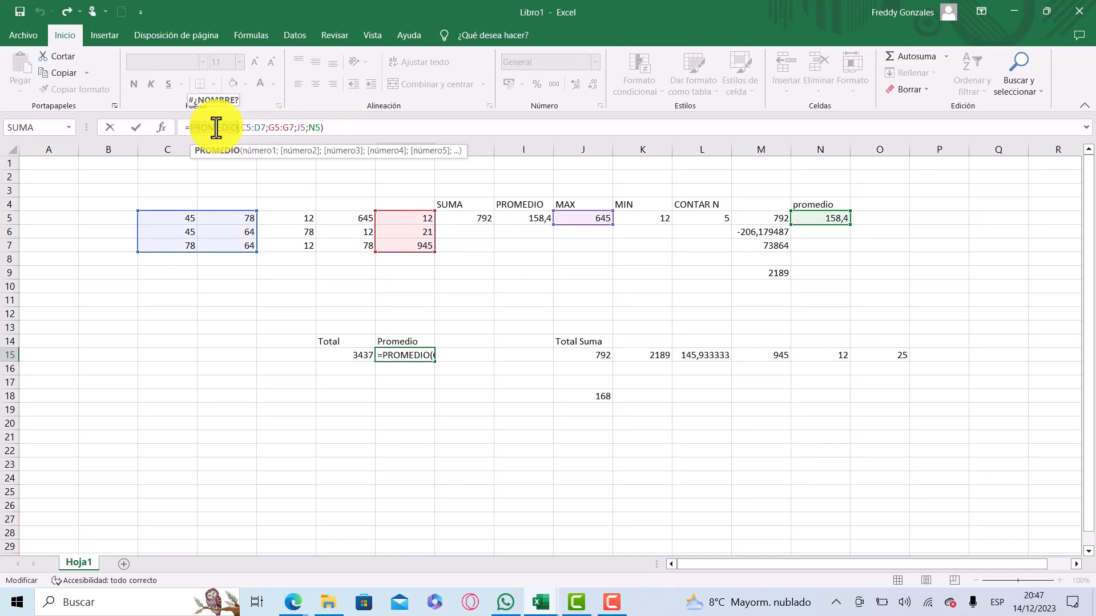
key("Return")
key("Up")
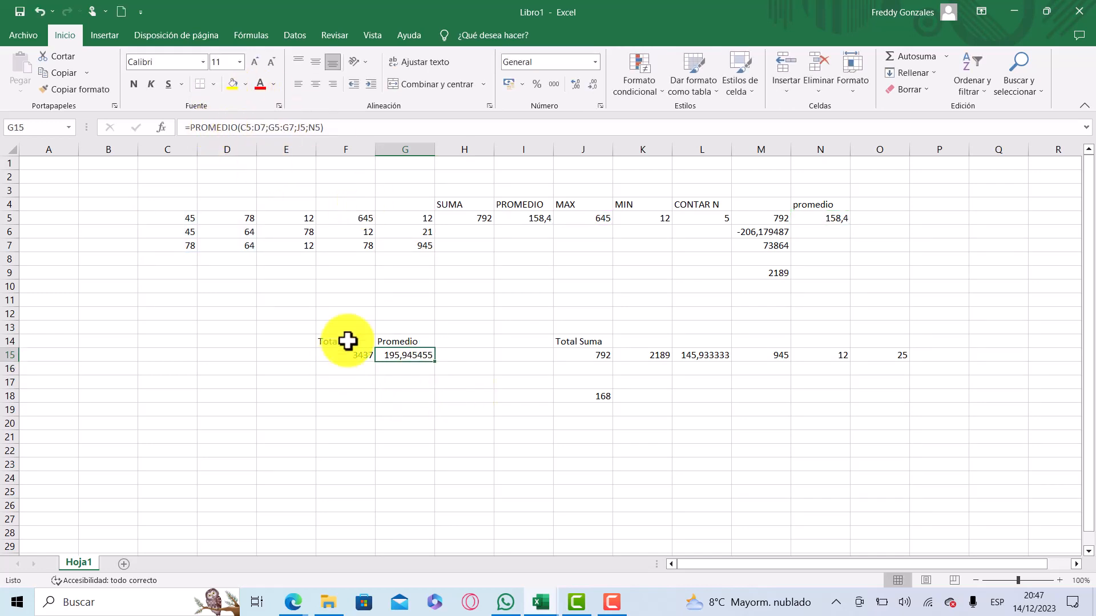
left_click(360, 127)
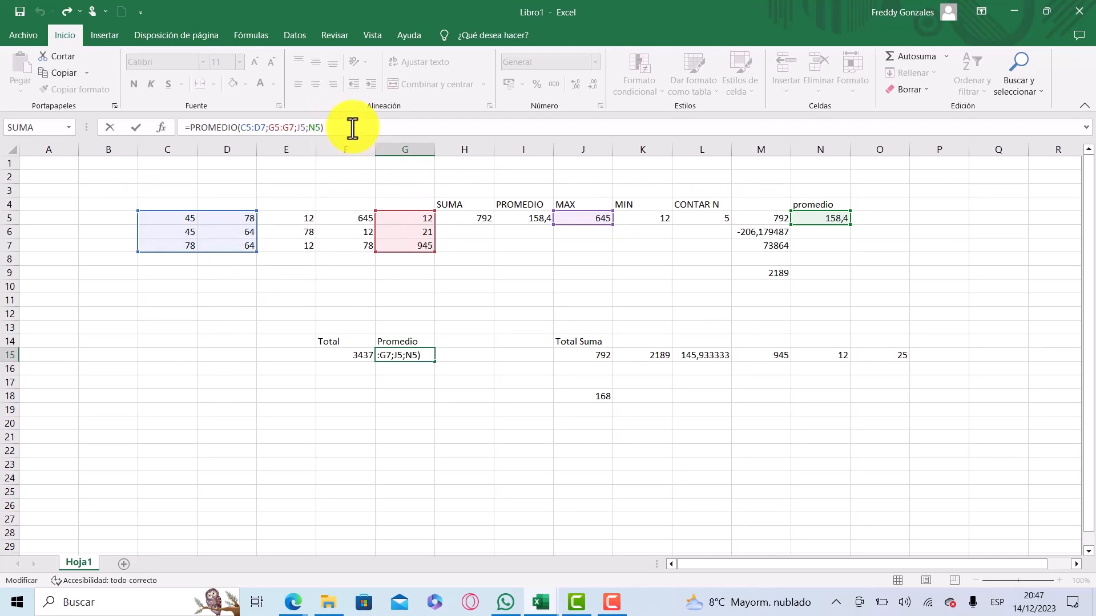
key("Return")
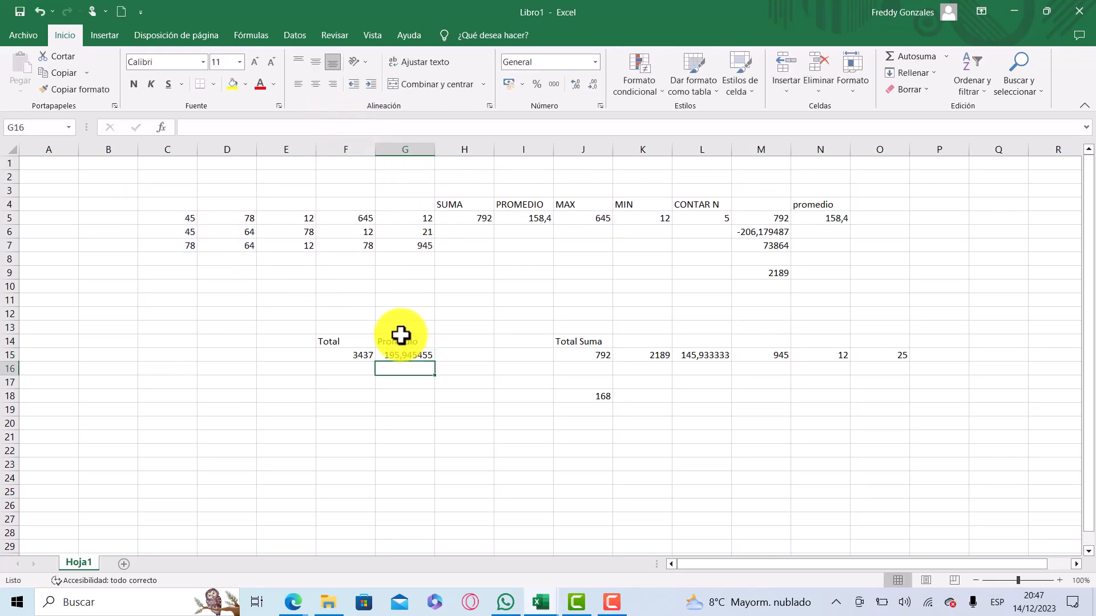
Step: Compare the function names in the SUMA formula in F15 and the PROMEDIO formula in G15
left_click(340, 354)
left_click(208, 127)
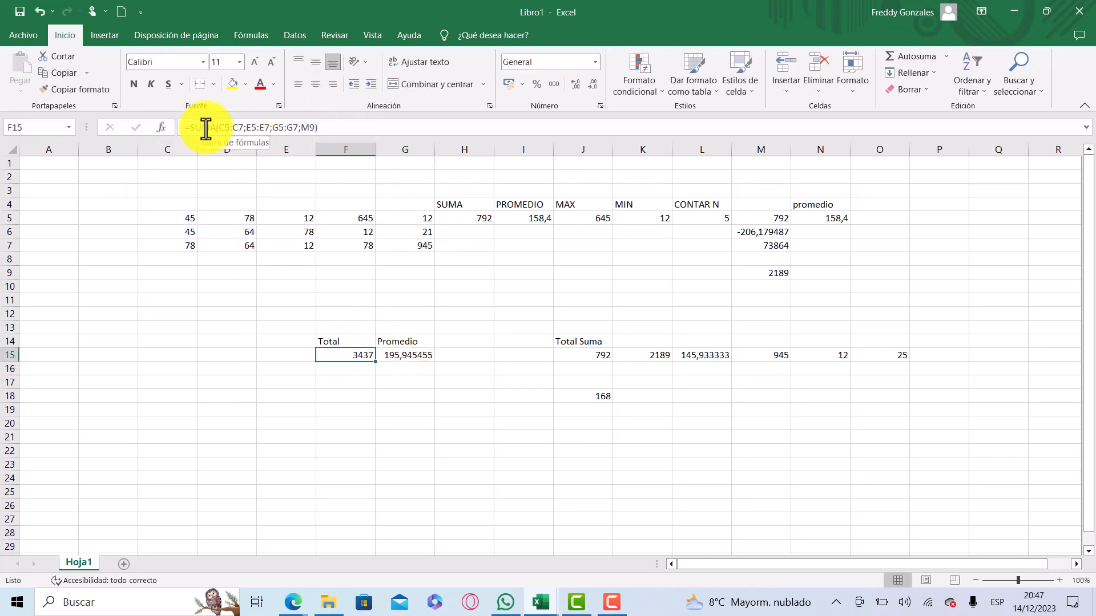
left_click(385, 354)
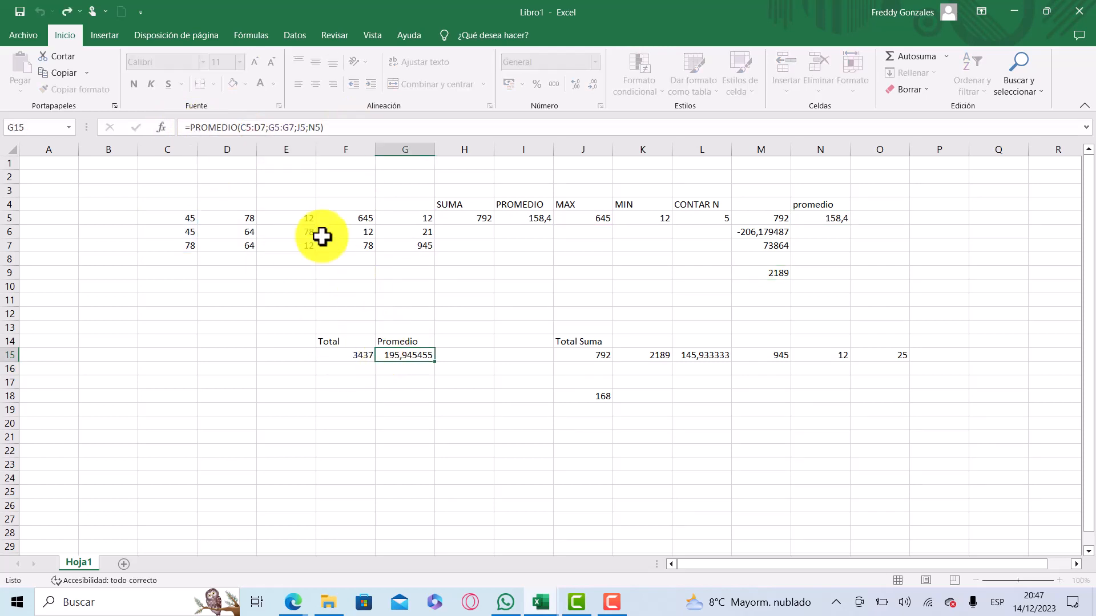
left_click(195, 127)
Step: Go through the PROMEDIO, MAX, MIN and CONTAR formulas in I5 to L5 and the SUMA formula in H5
left_click(531, 216)
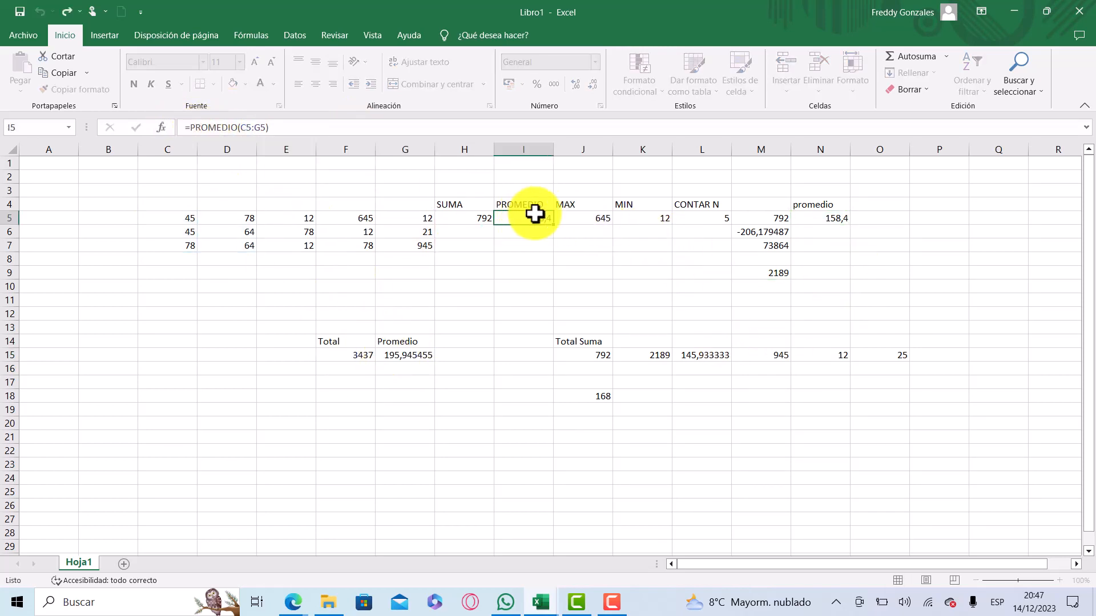
left_click(605, 218)
left_click(628, 218)
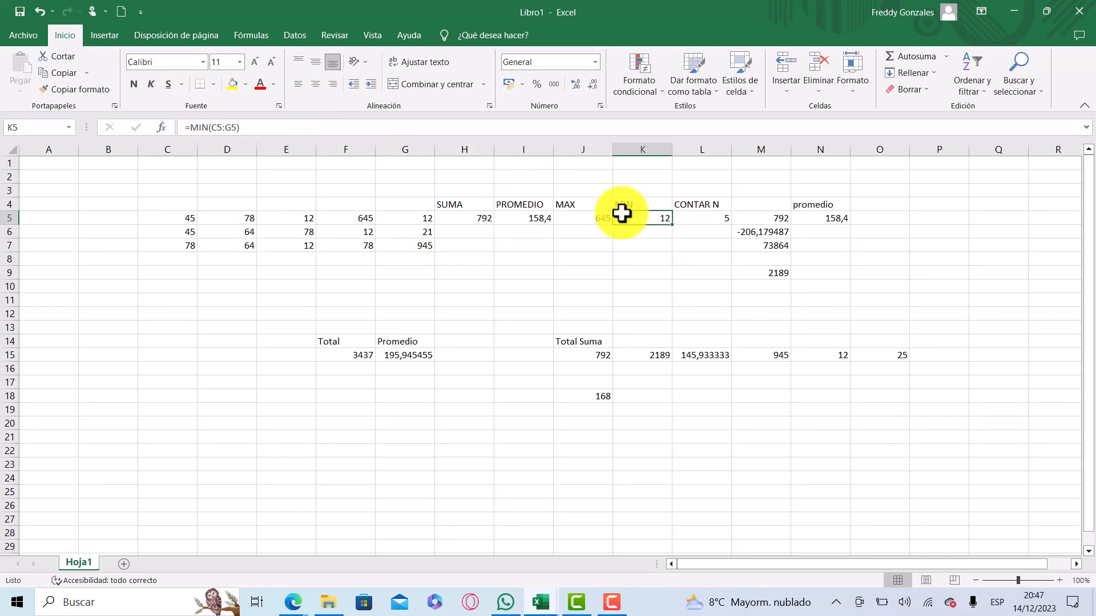
left_click(251, 127)
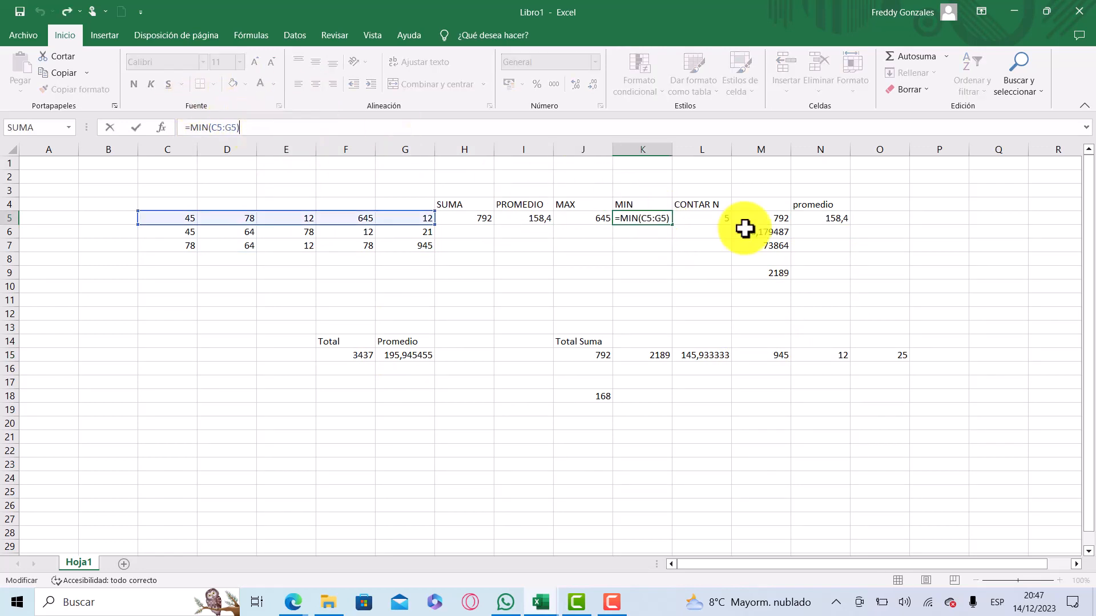
left_click(717, 219)
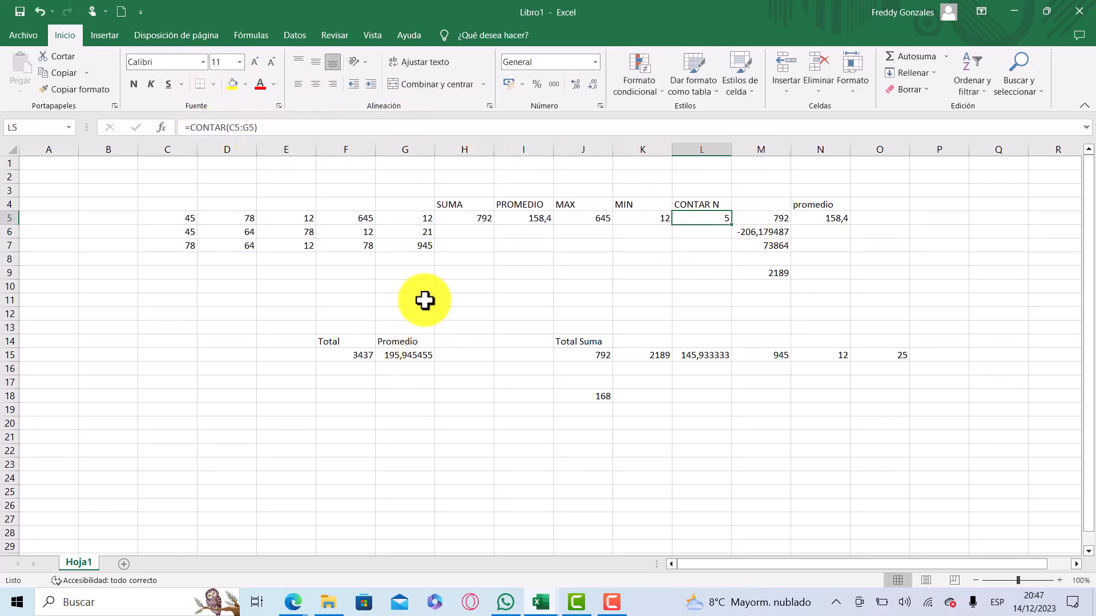
left_click(455, 219)
Step: Review the function headings in cells H4 to L4 one by one
left_click(459, 203)
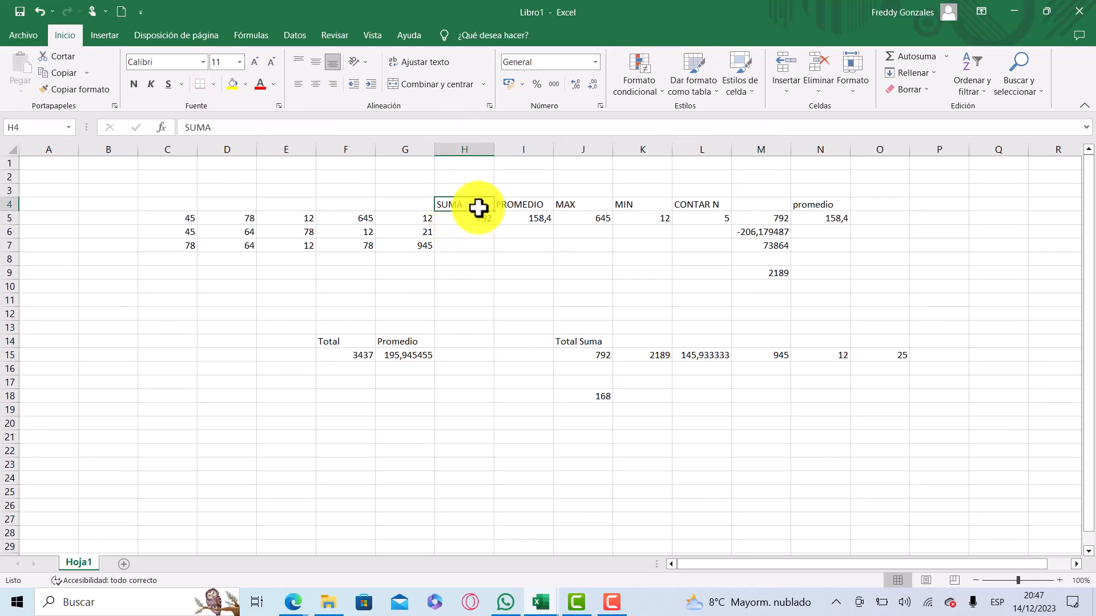
left_click(514, 204)
left_click(587, 206)
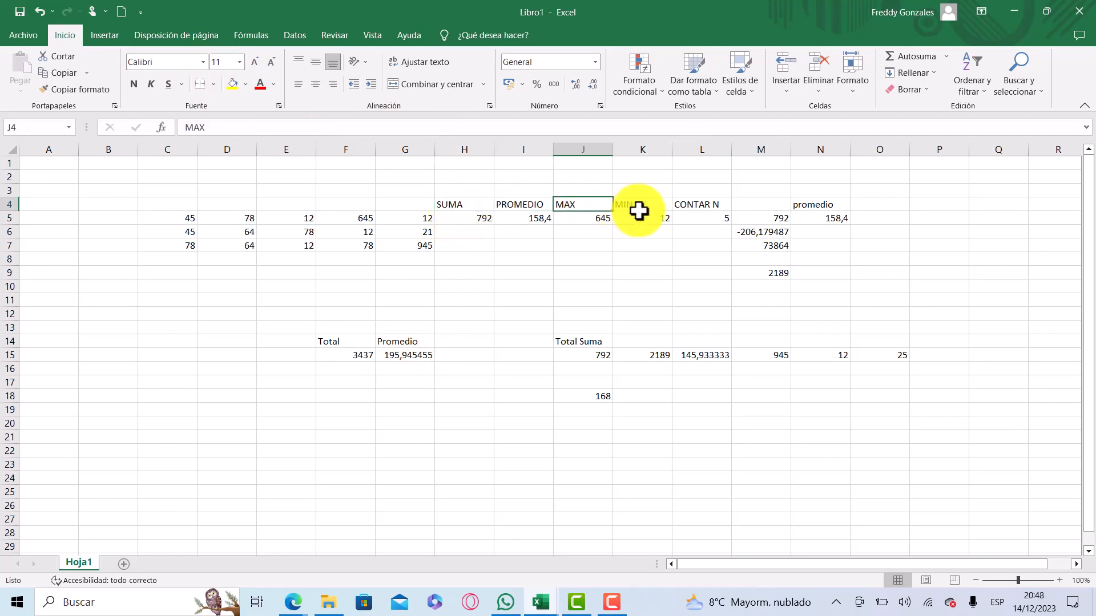
left_click(657, 206)
left_click(708, 202)
Step: Shorten the heading in L4 to "CONTAR" and reselect the cell
double_click(721, 205)
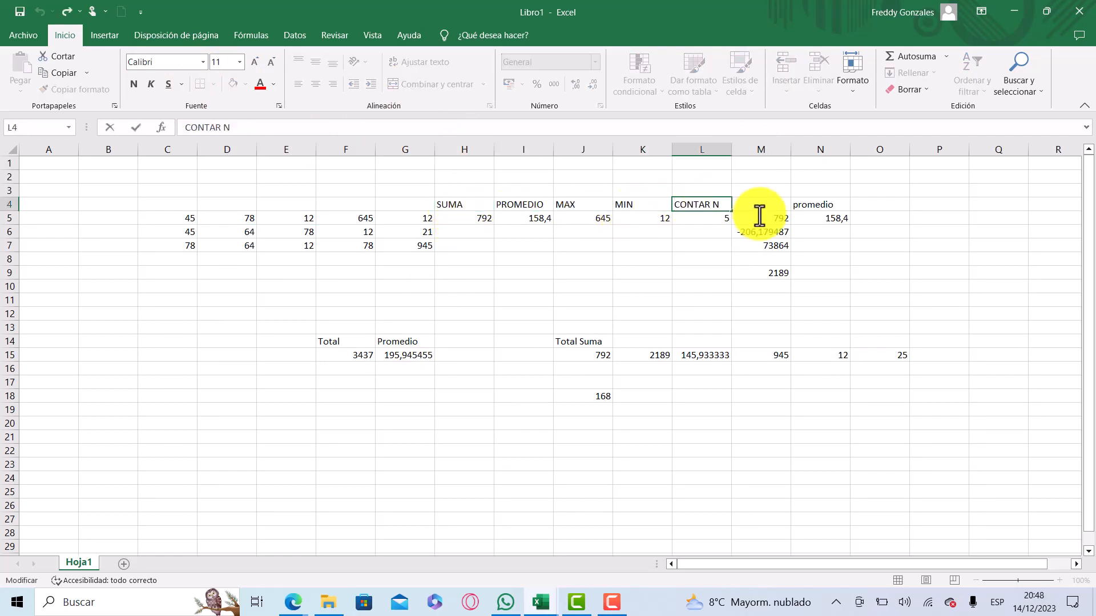
key("Delete")
key("Return")
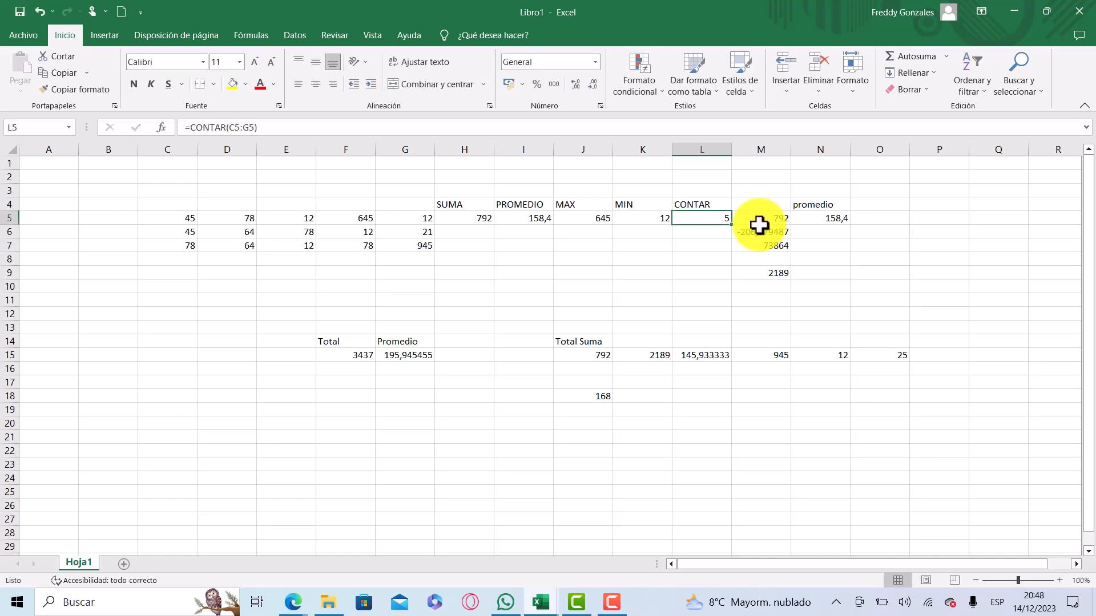
left_click(721, 206)
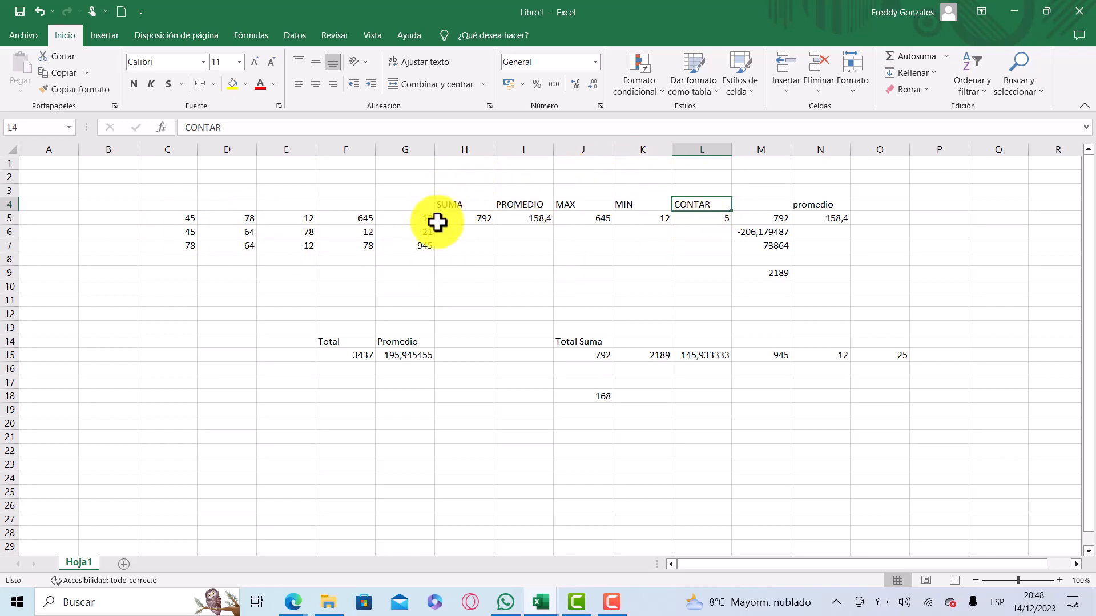
Step: Switch to the Google Meet call in Edge to check it, and from there to TechSmith Camtasia
mouse_move(294, 605)
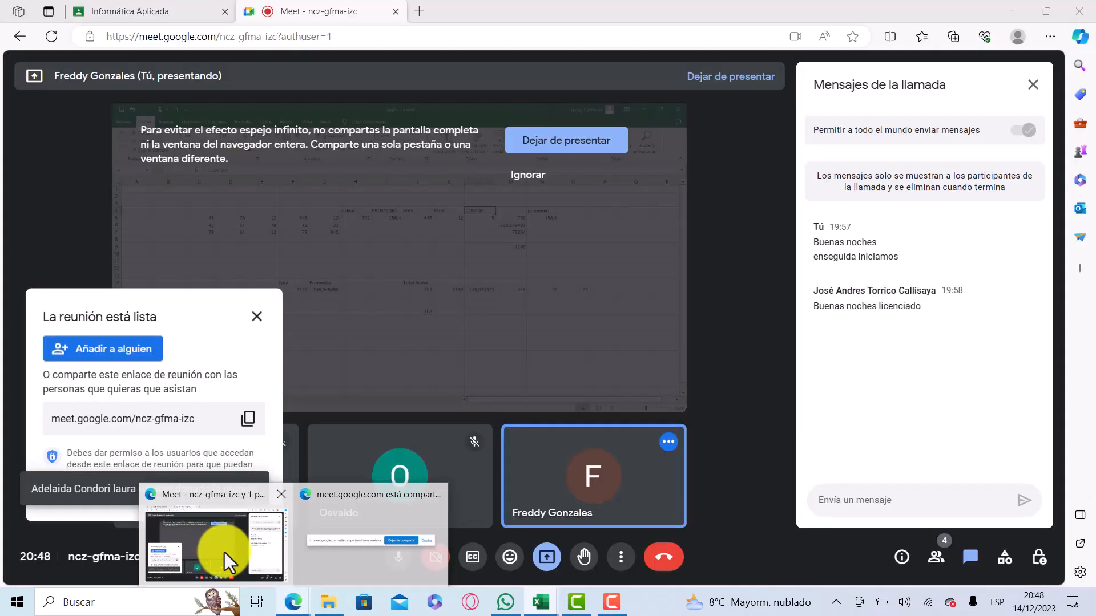
left_click(225, 553)
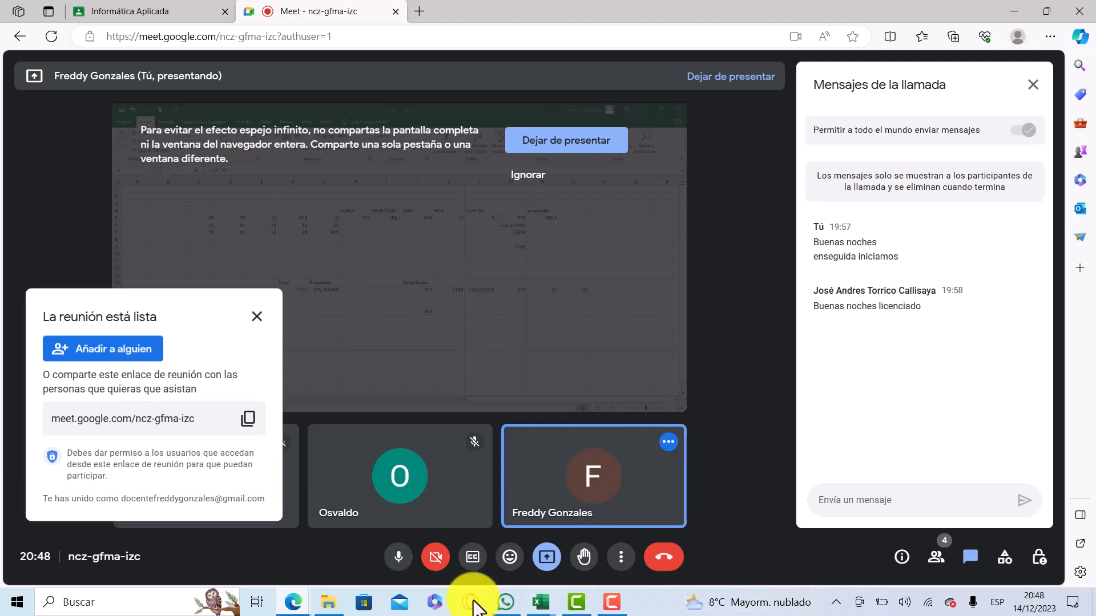
left_click(577, 602)
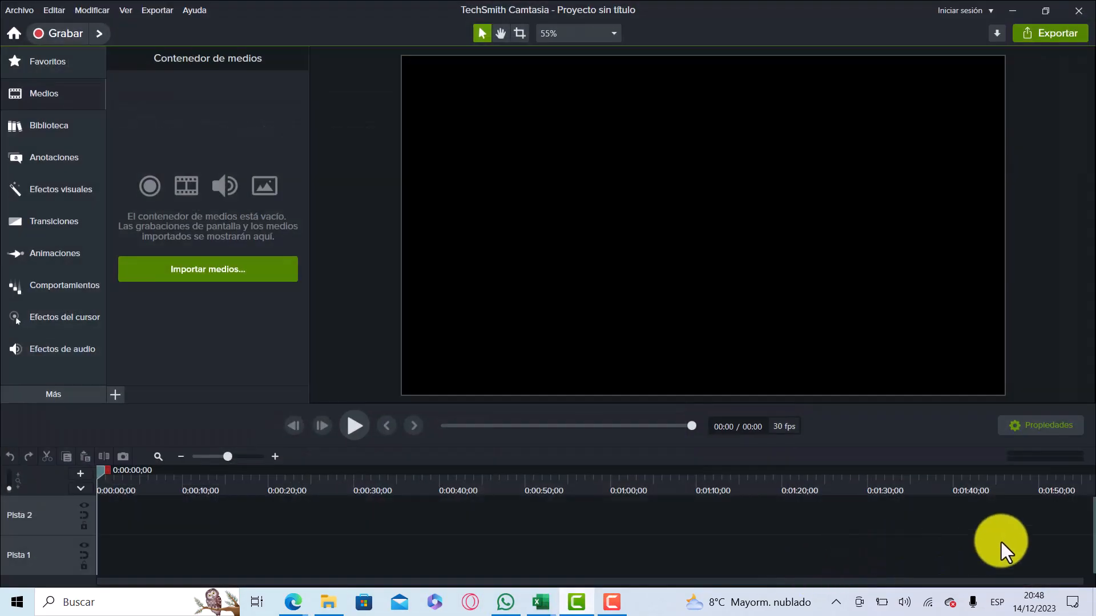